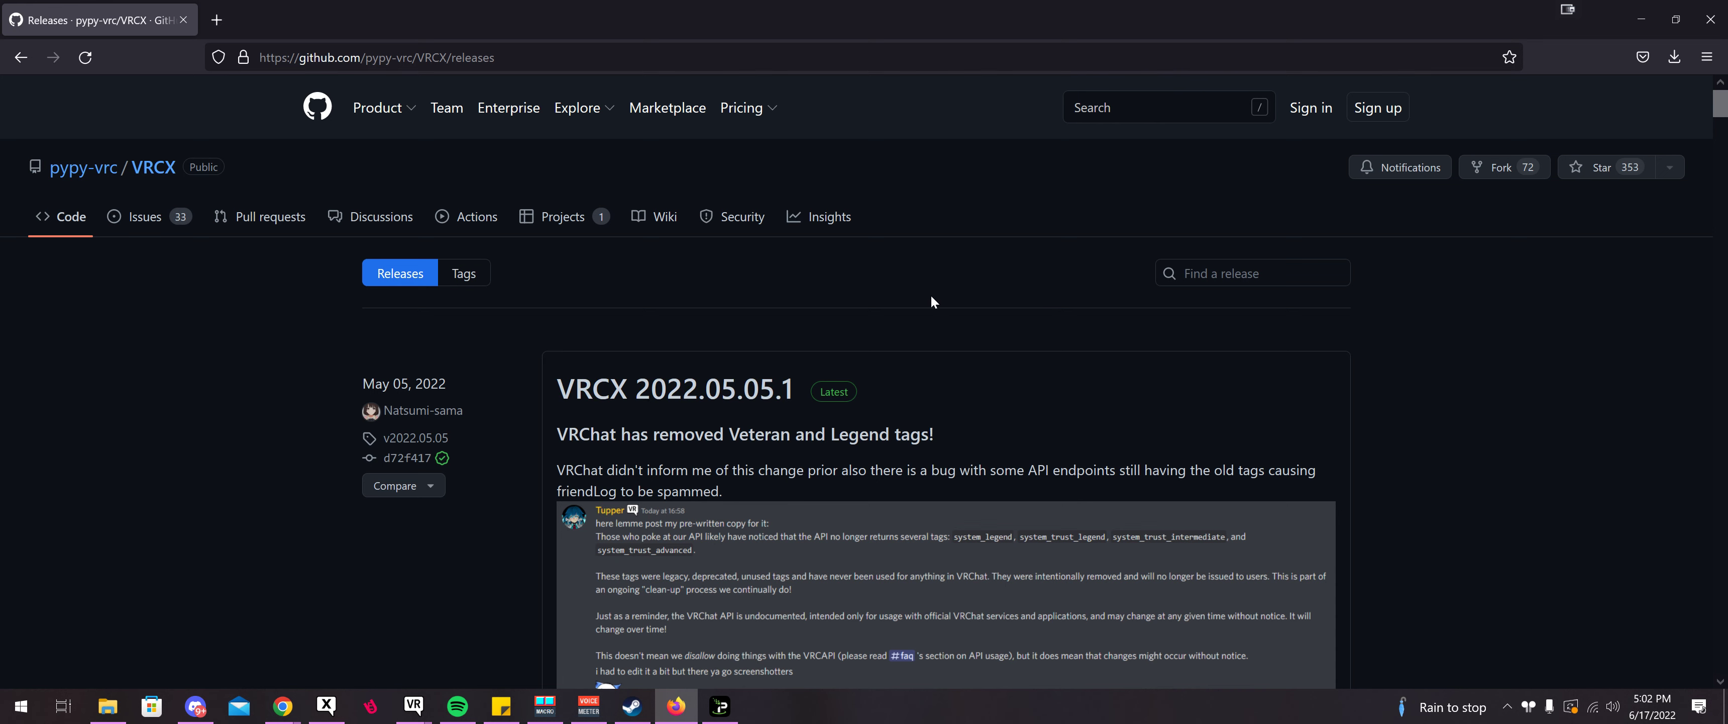
- Examine the VRCX 2022.05.05.1 release notes and the older entries on the GitHub releases page
scroll(930, 339, "down", 8)
scroll(933, 339, "up", 7)
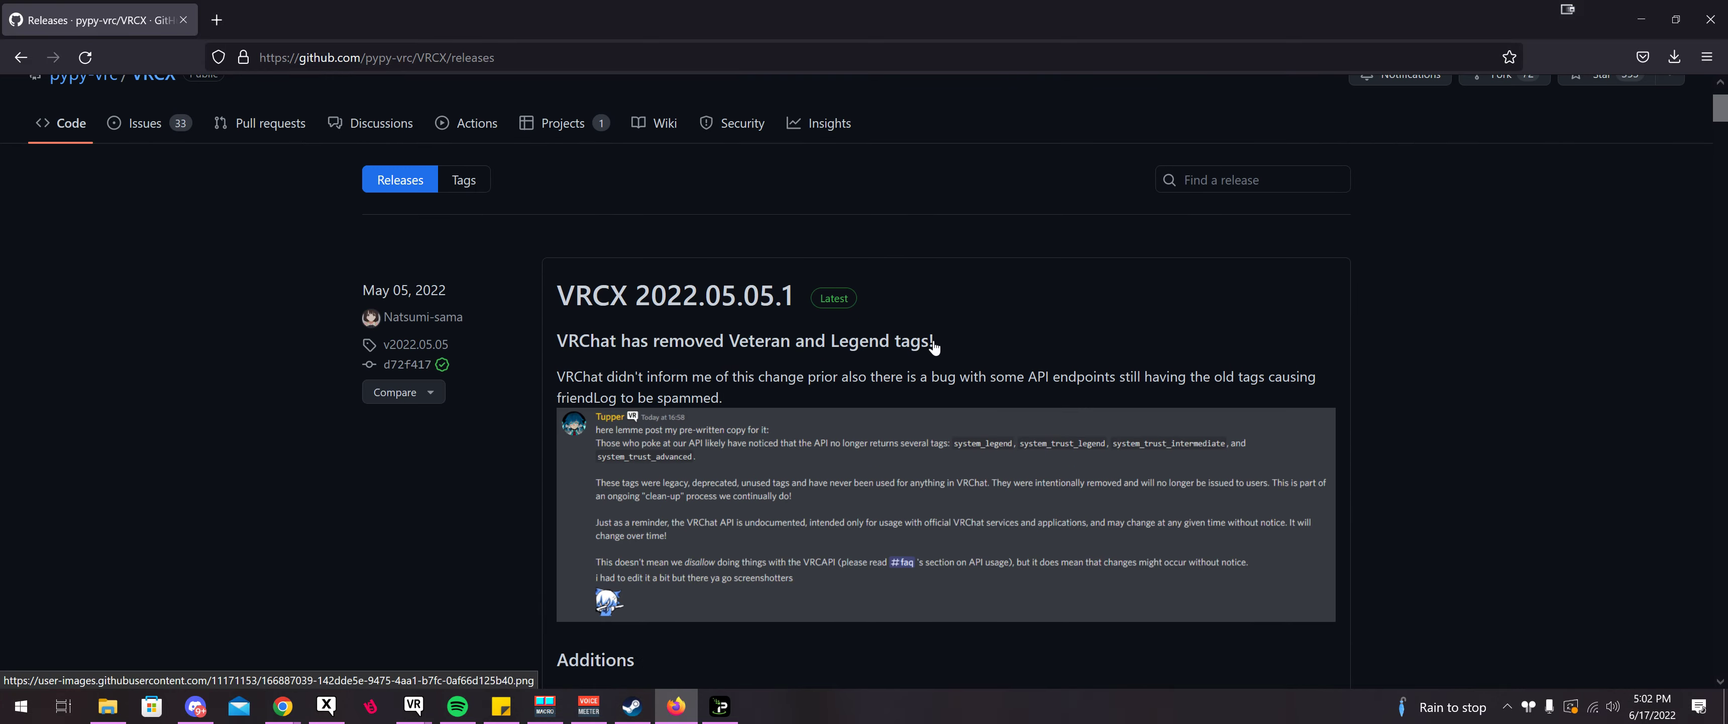
scroll(936, 346, "down", 7)
scroll(936, 346, "down", 8)
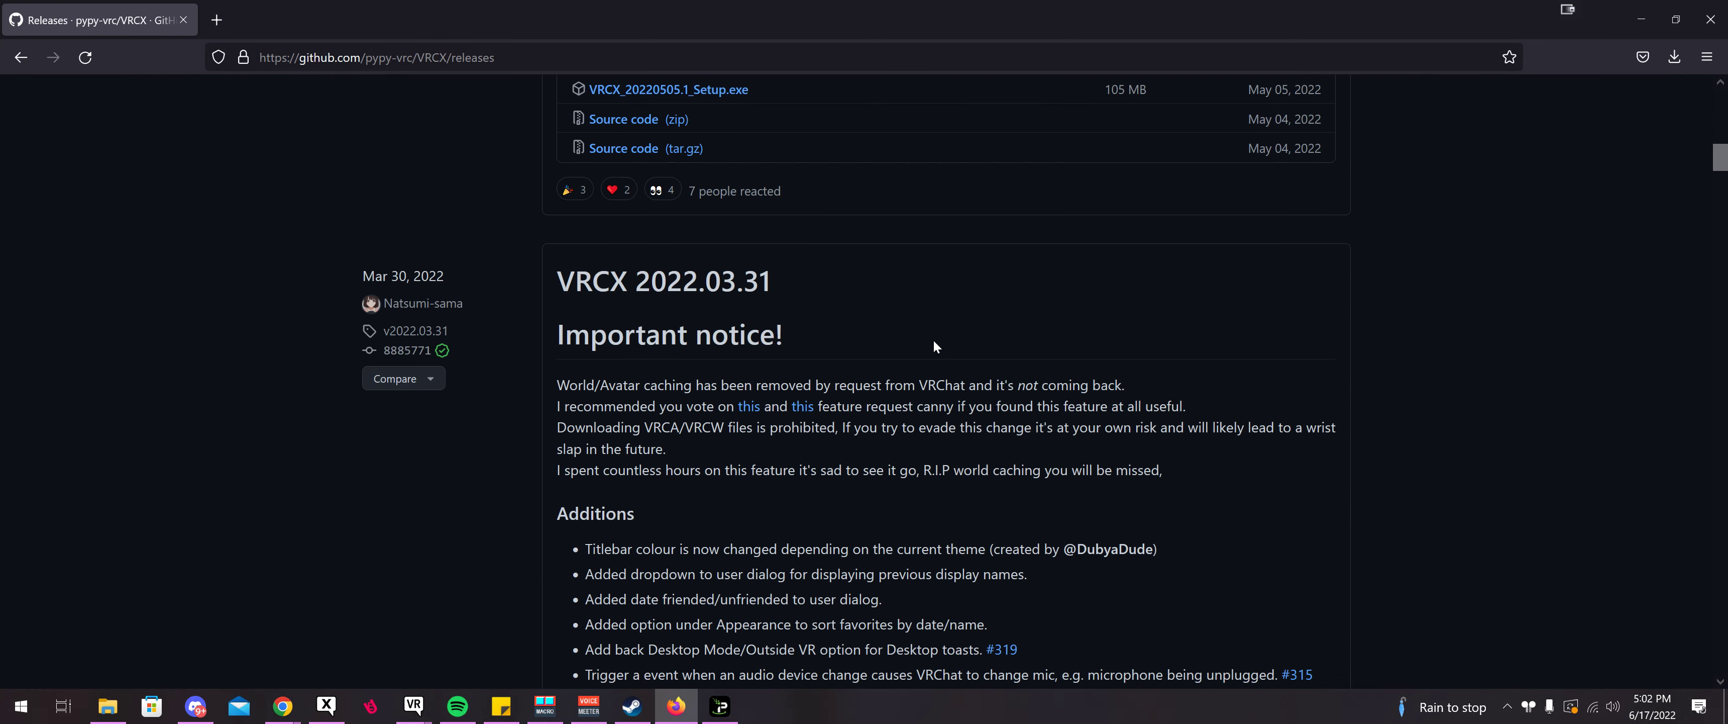
scroll(936, 345, "up", 13)
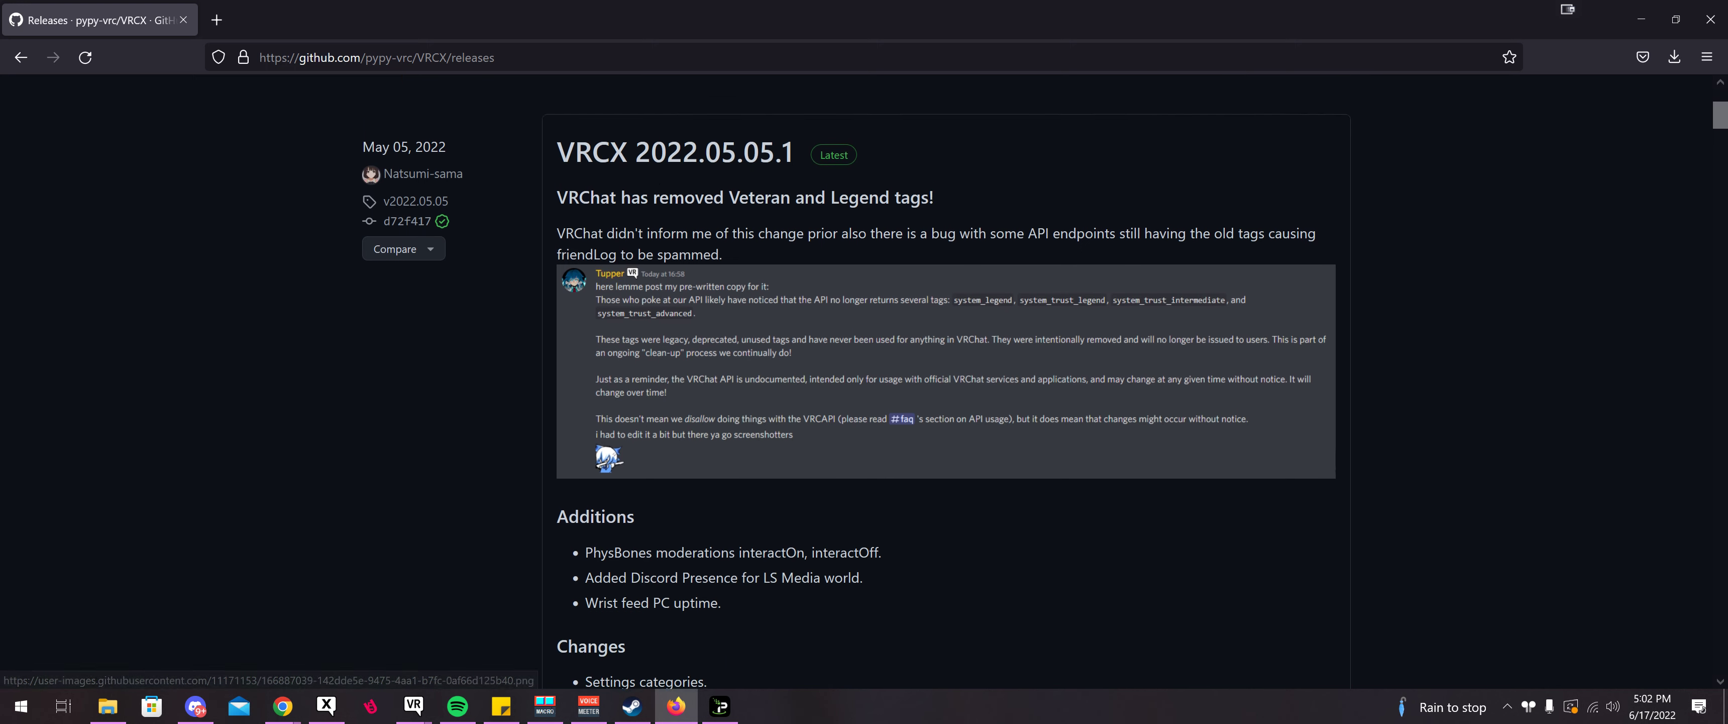
scroll(533, 298, "up", 2)
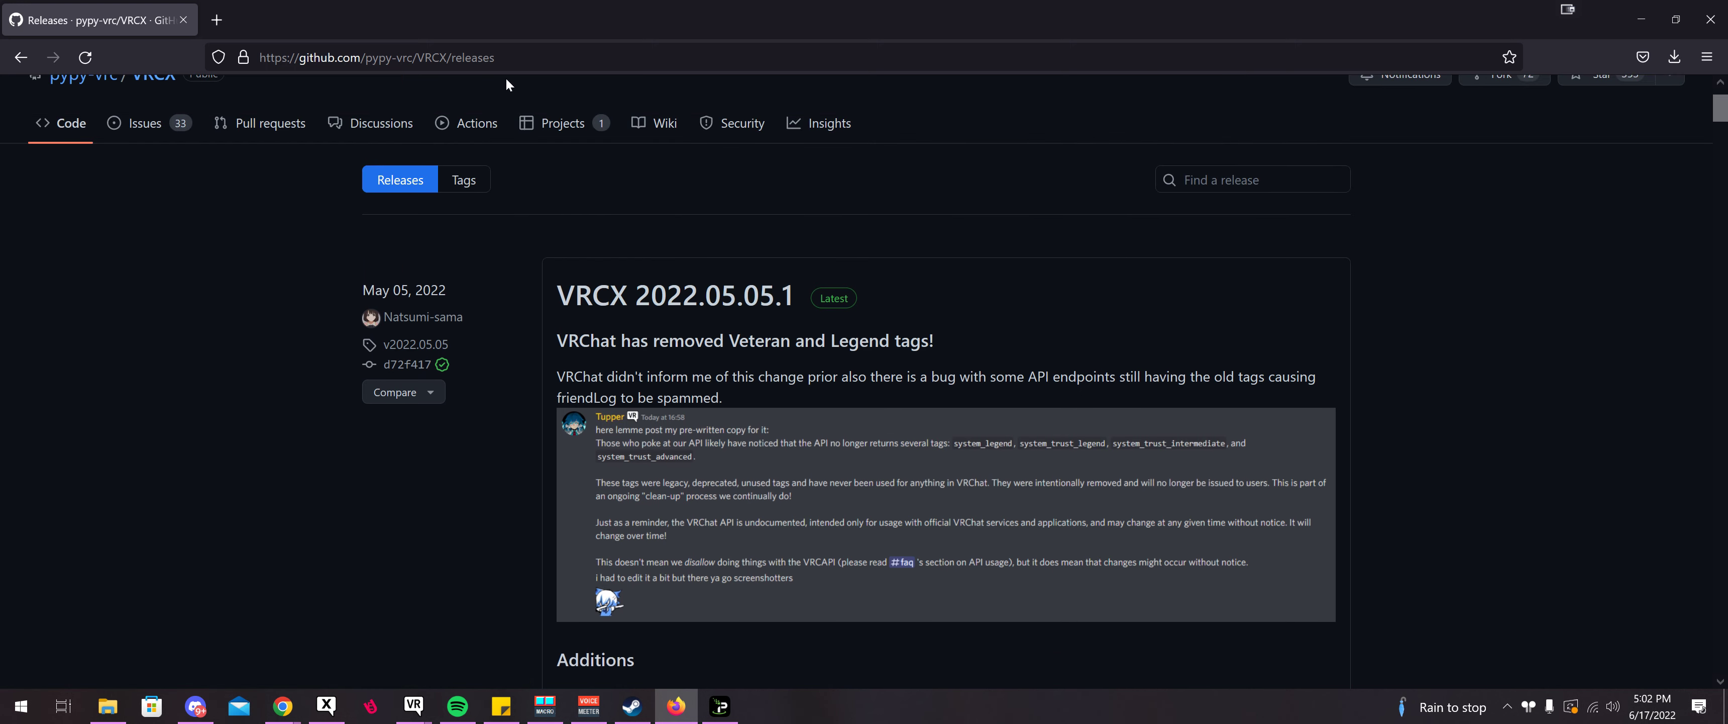
scroll(524, 96, "down", 5)
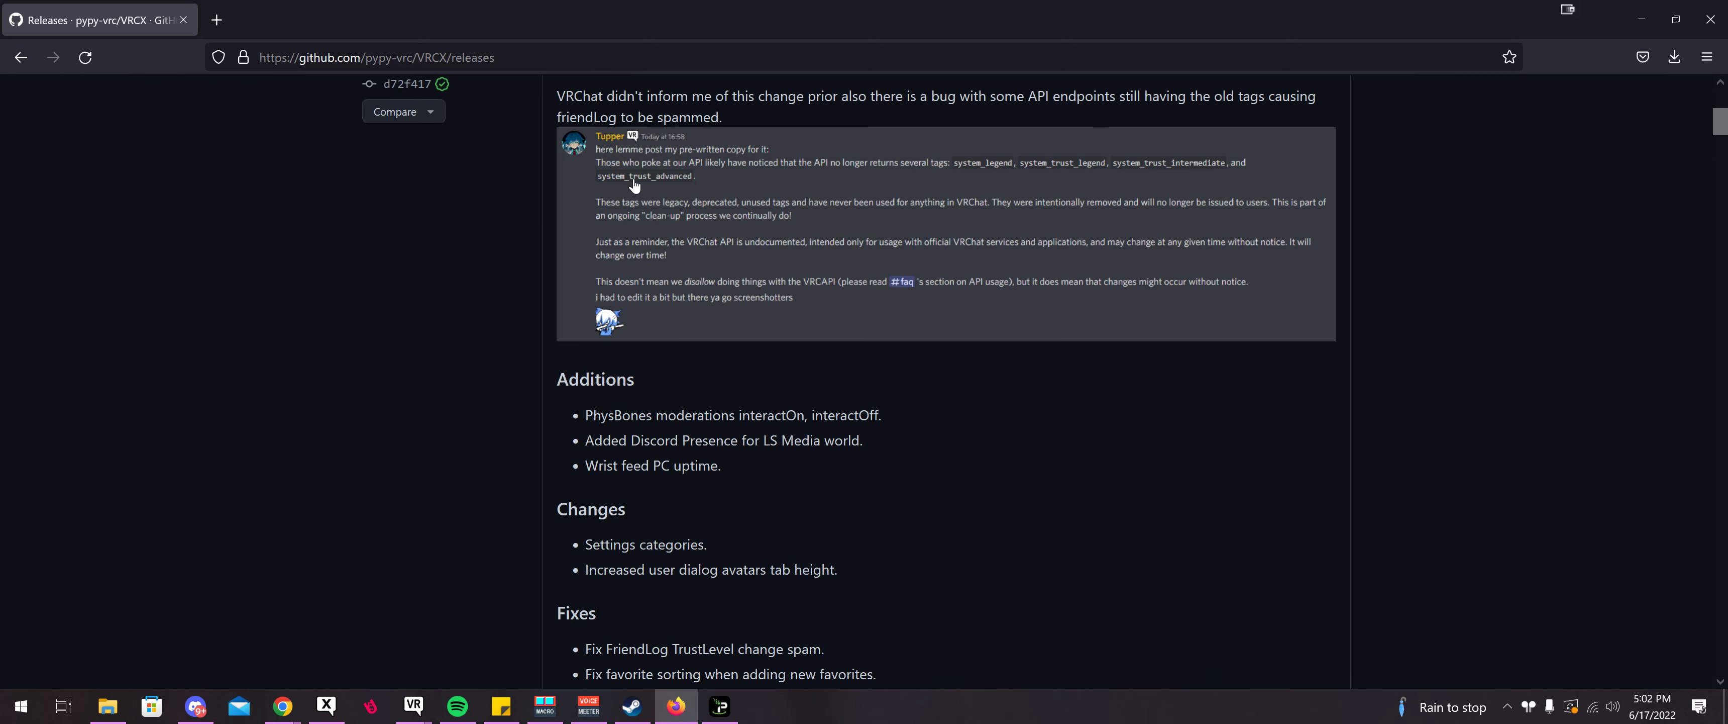
scroll(505, 134, "up", 7)
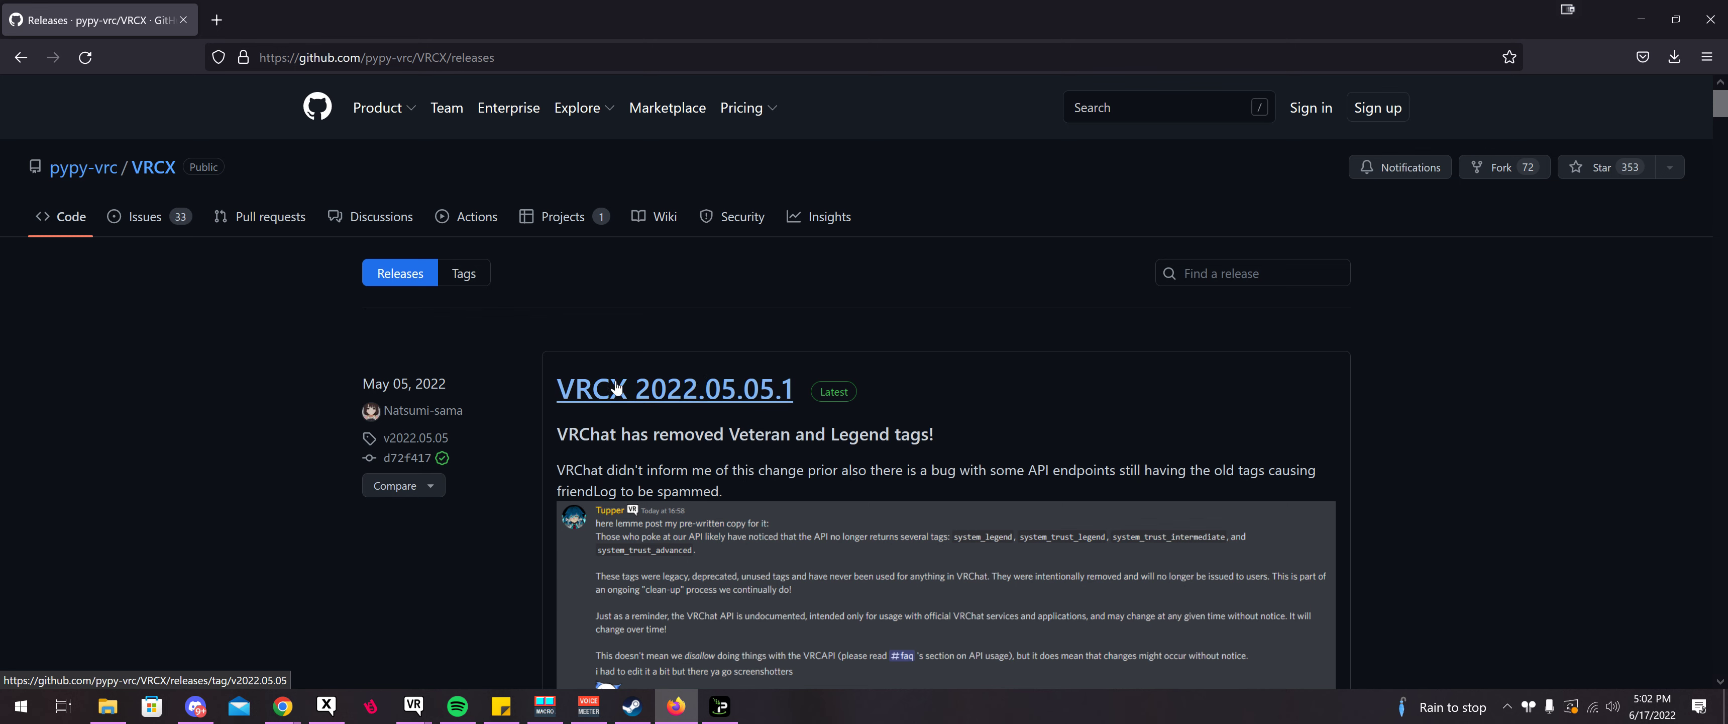
- Download VRCX_20220505.1_Setup.exe from the latest release's assets and try to run the previously downloaded VRCX_20220505.1_Setup(3).exe installer
scroll(604, 392, "down", 10)
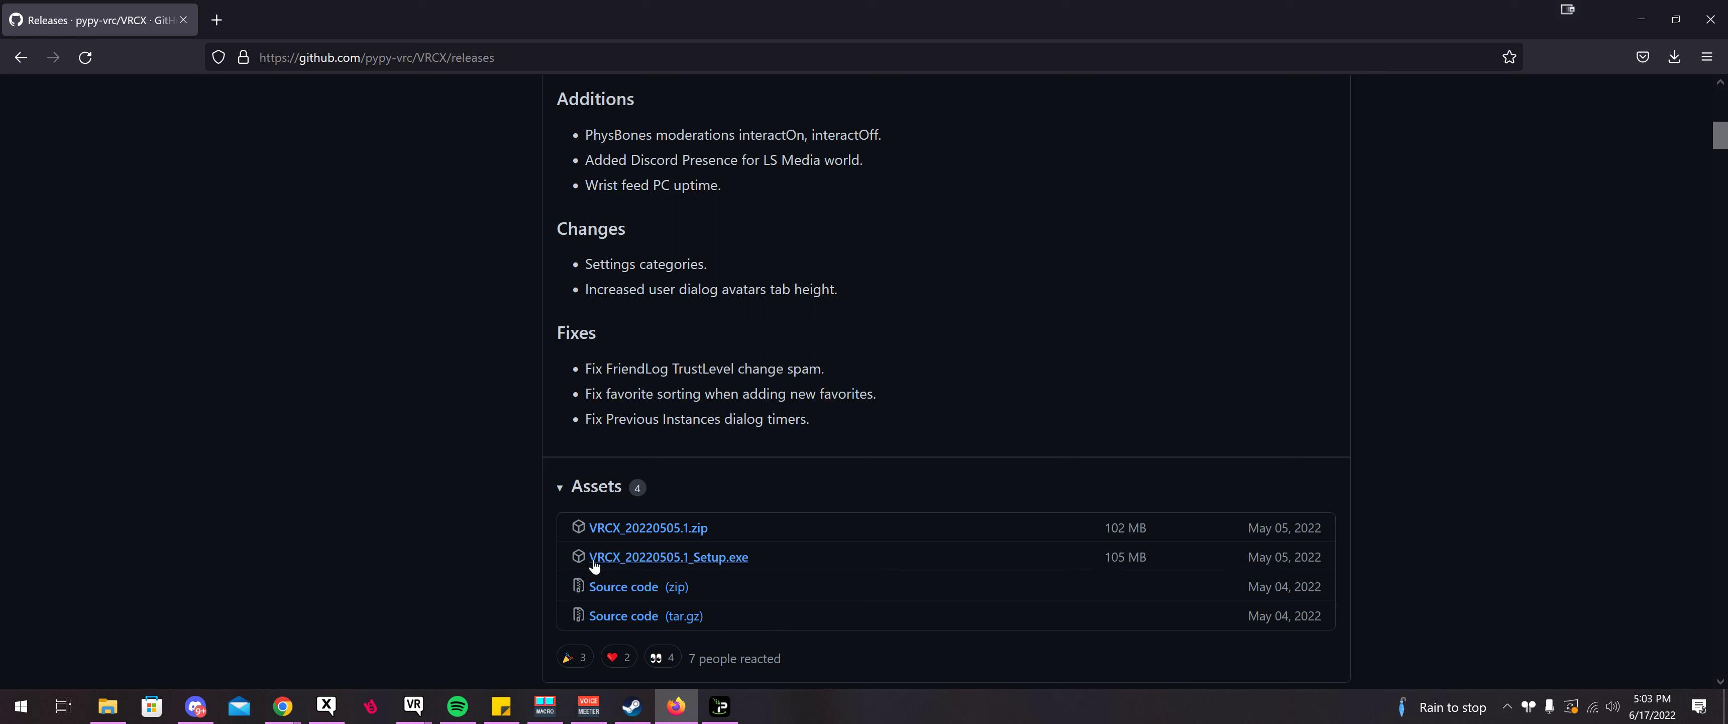
left_click(728, 562)
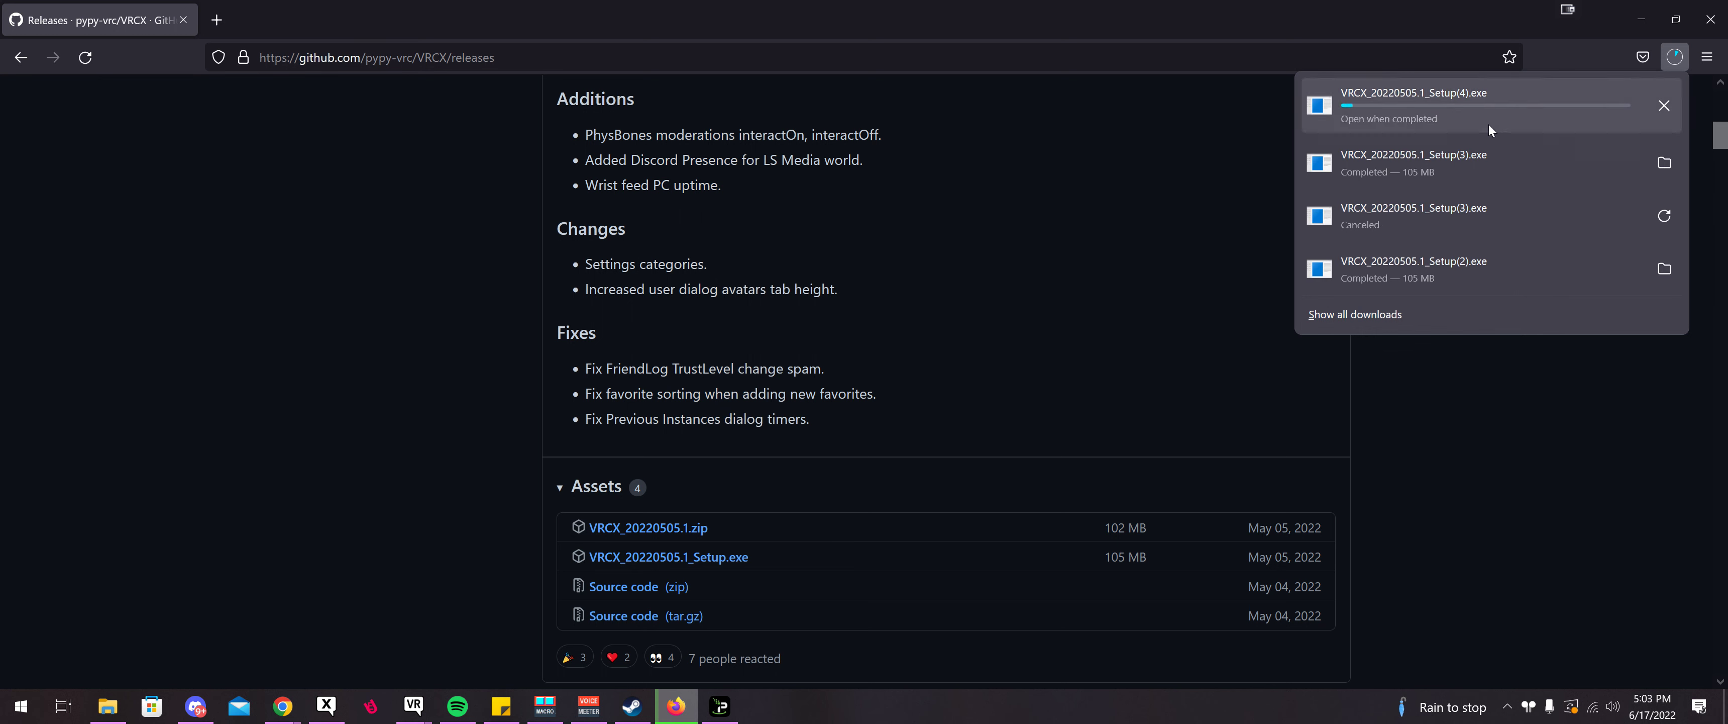
left_click(1491, 170)
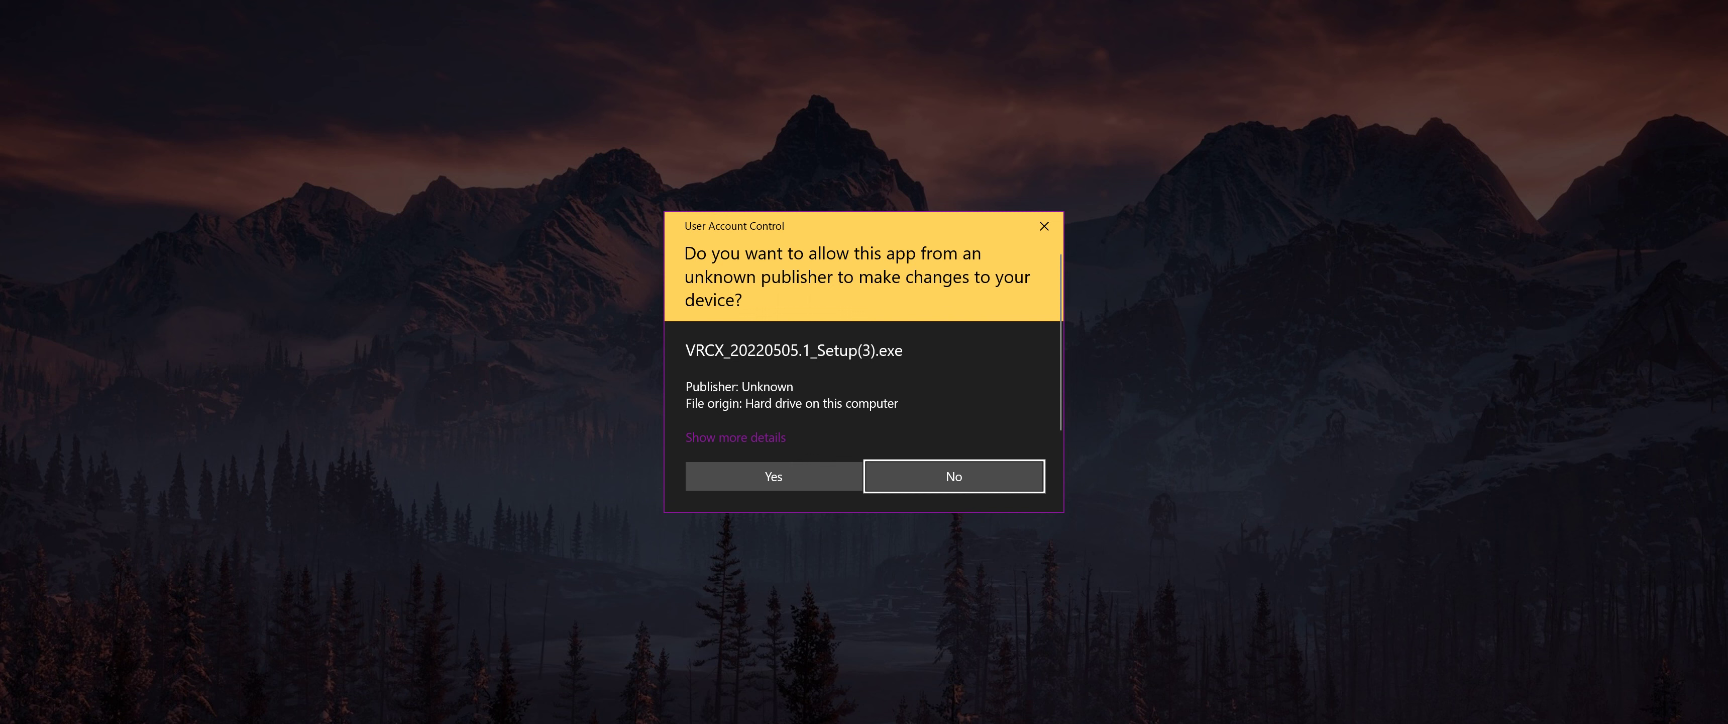
left_click(773, 478)
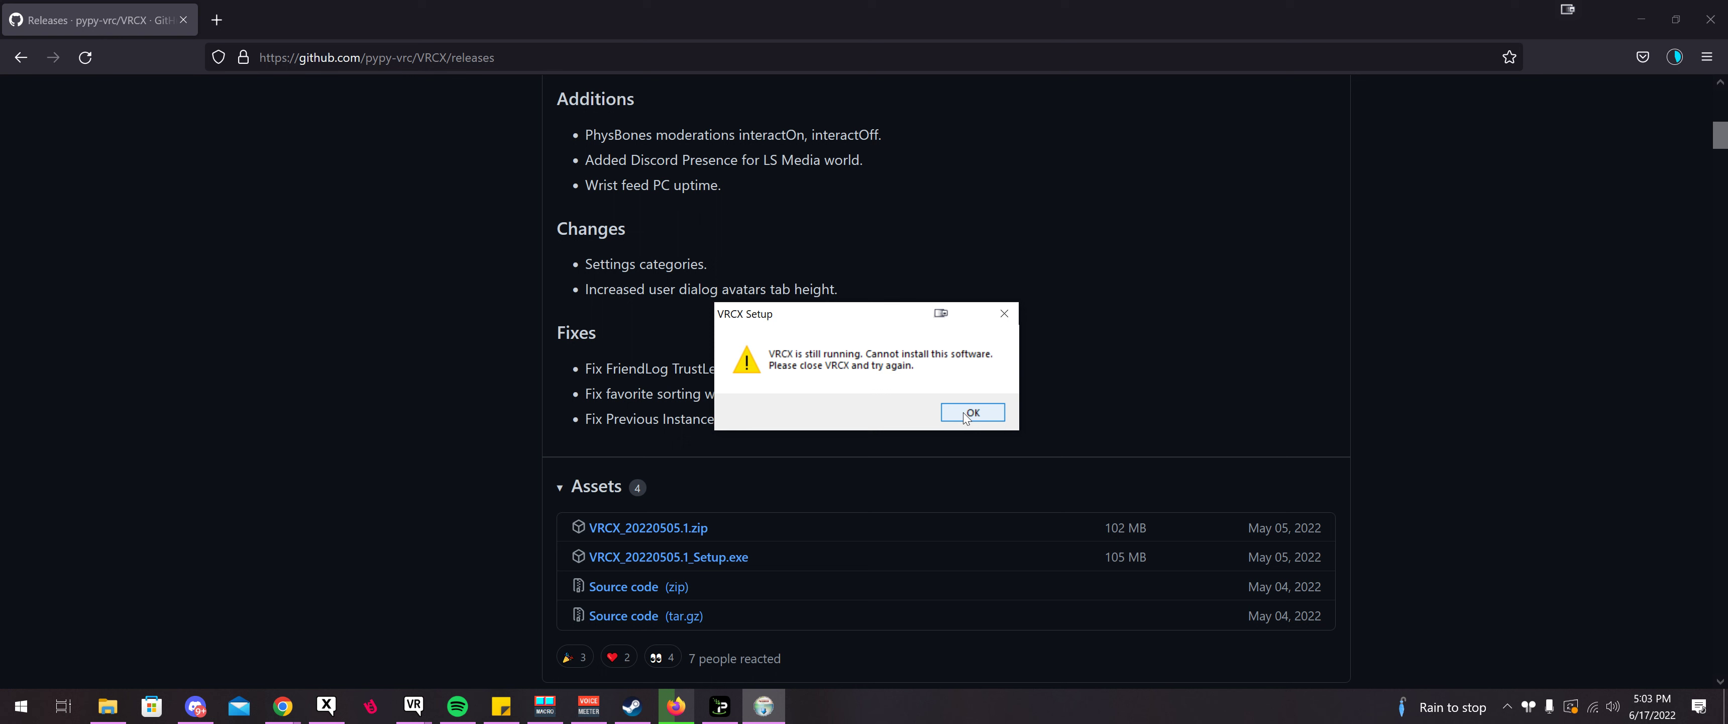
left_click(966, 415)
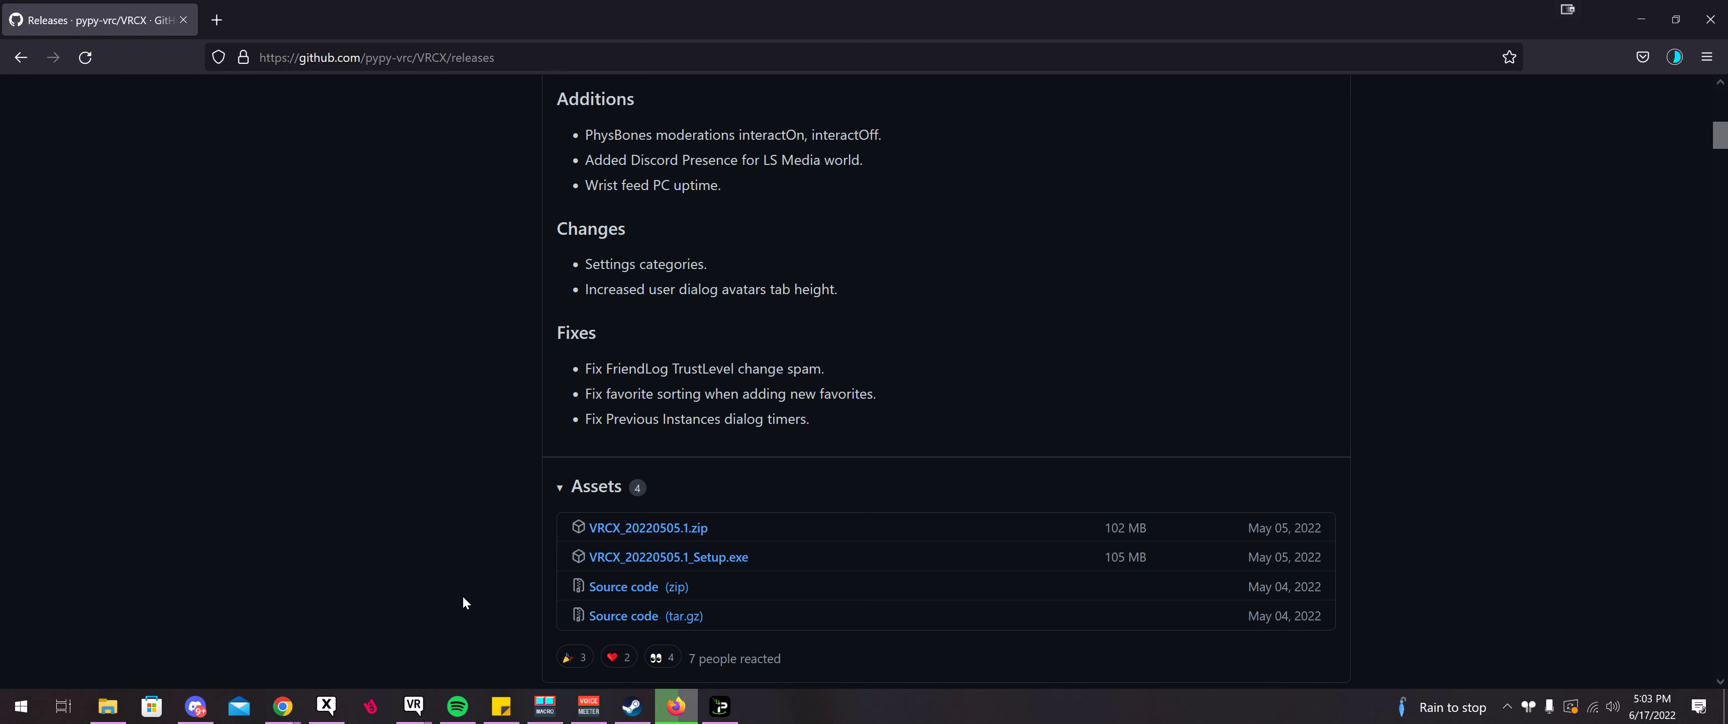
- Switch to VRCX and check the event types available for filtering the Feed, leaving the filter empty
mouse_move(329, 710)
left_click(326, 705)
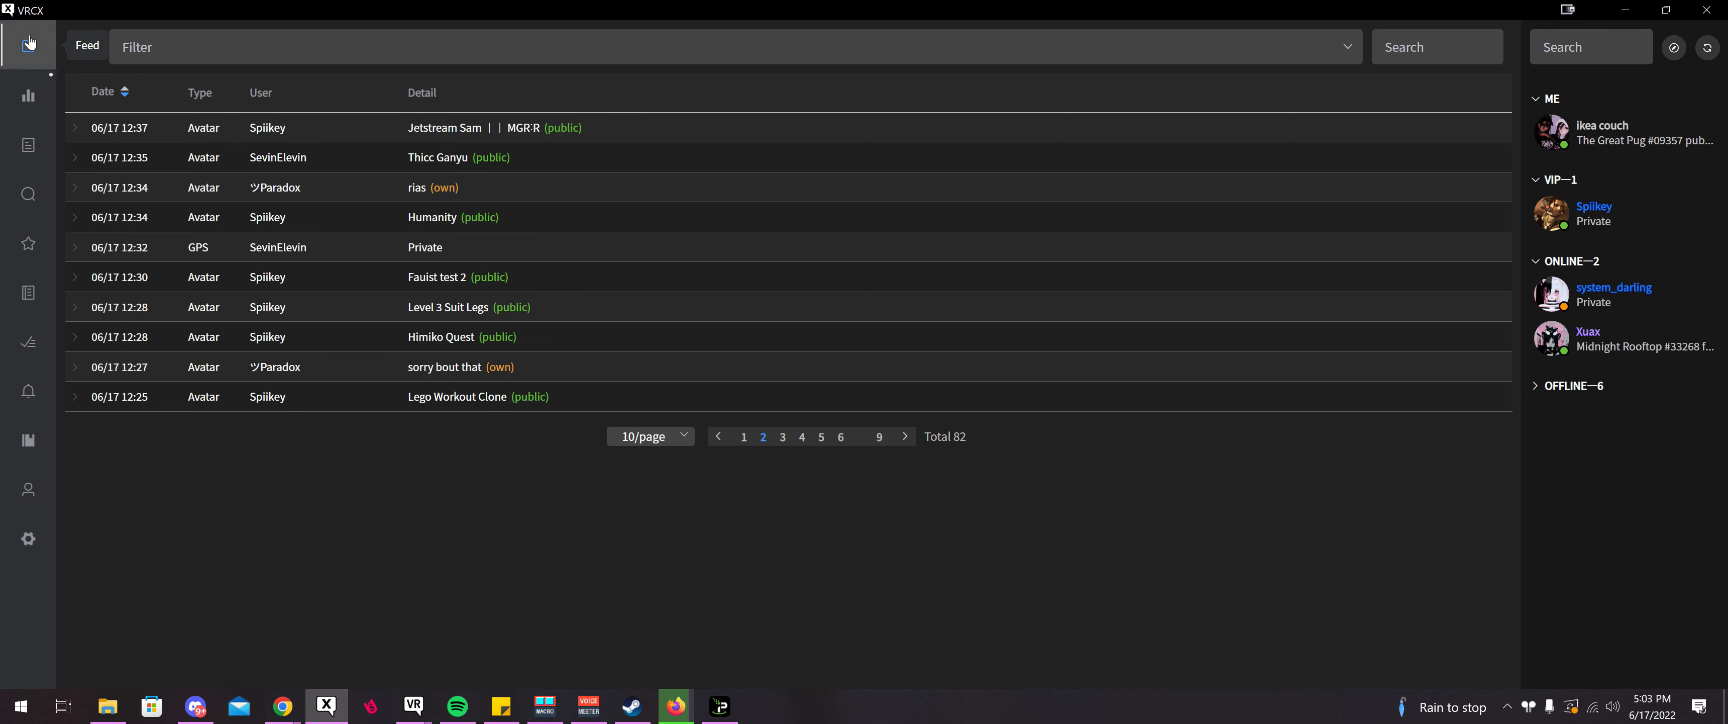
left_click(244, 43)
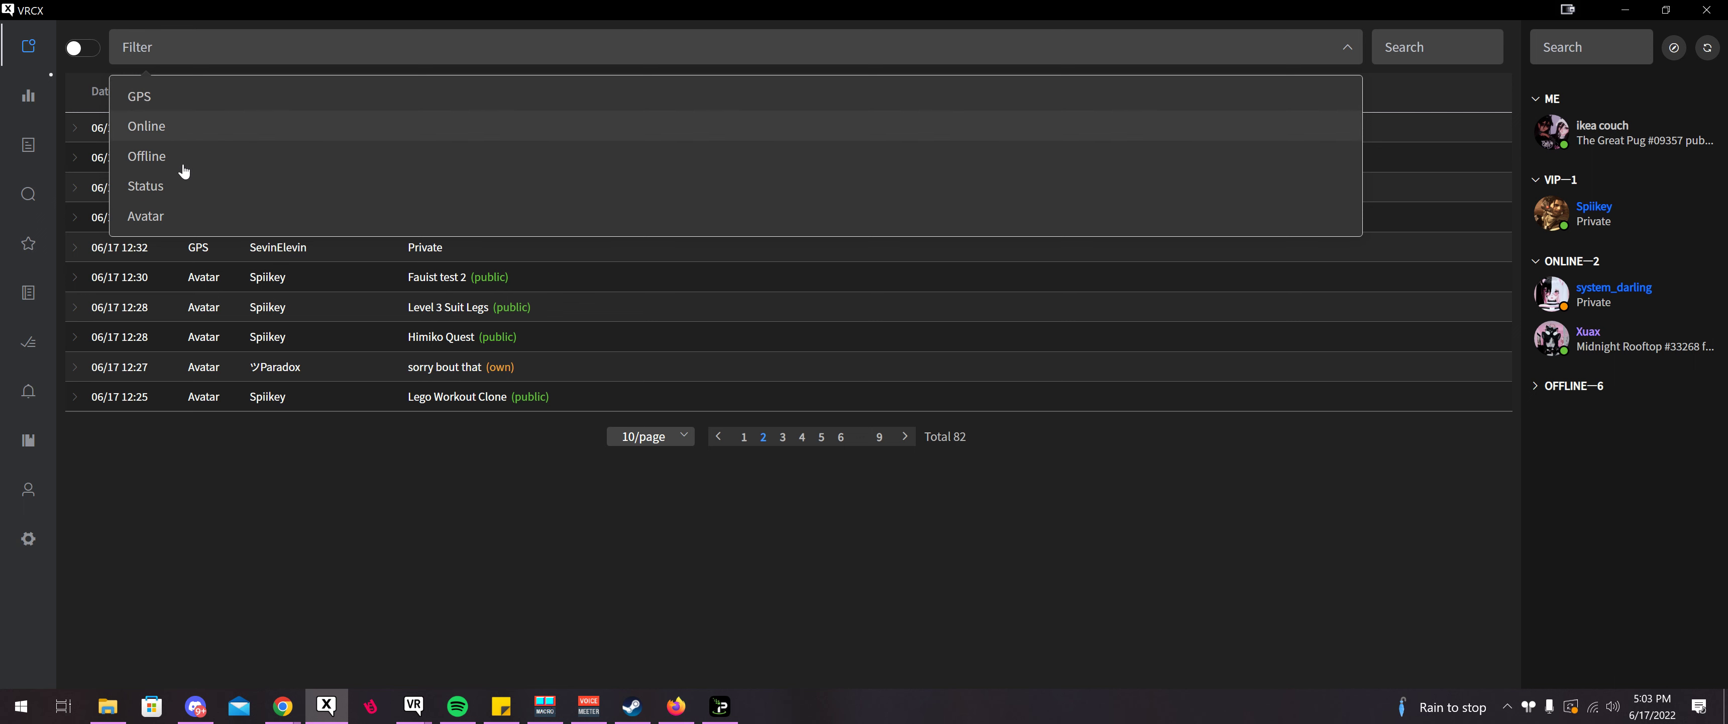
left_click(434, 462)
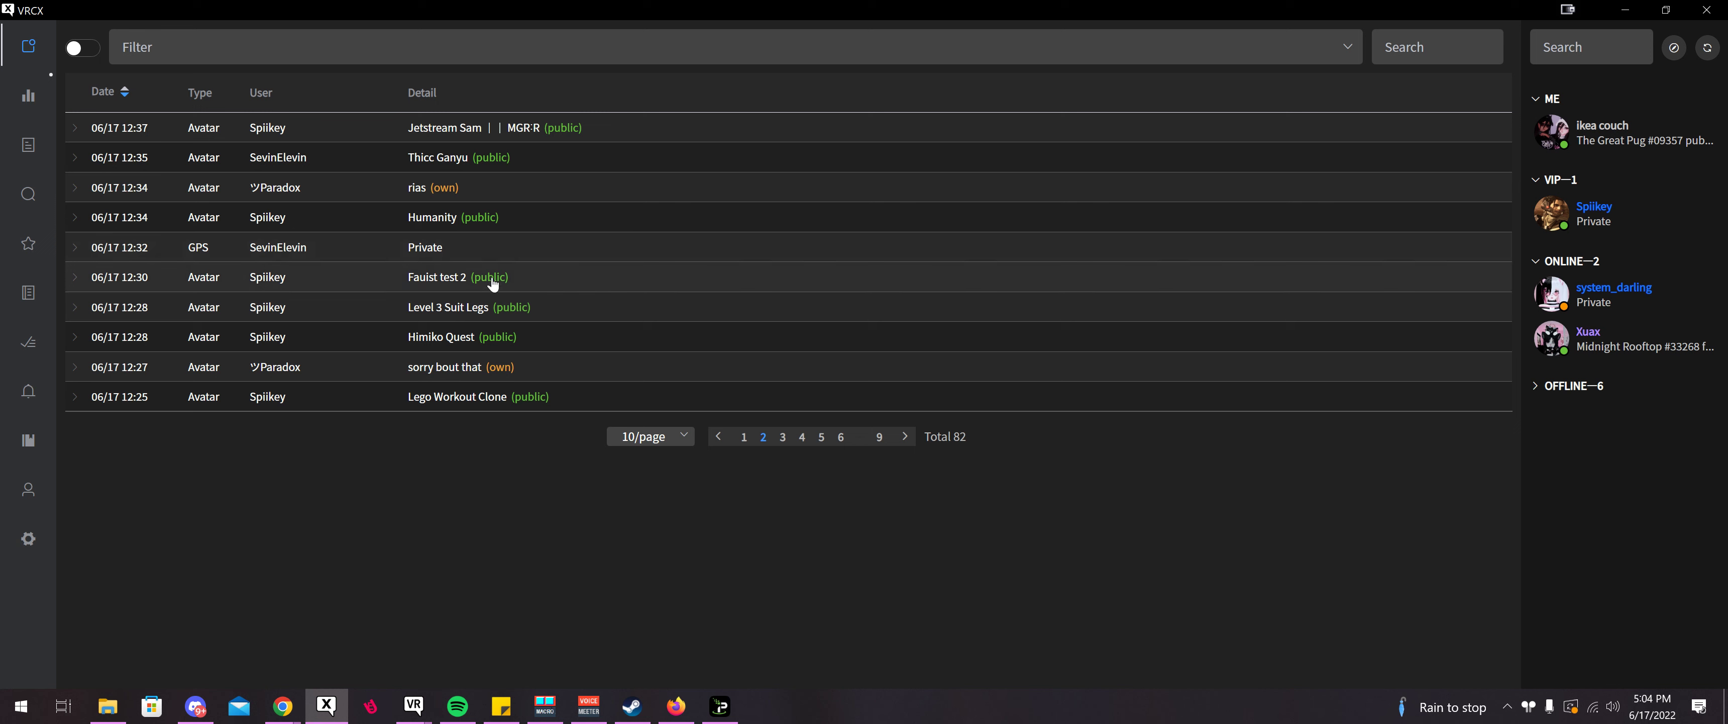
left_click(256, 58)
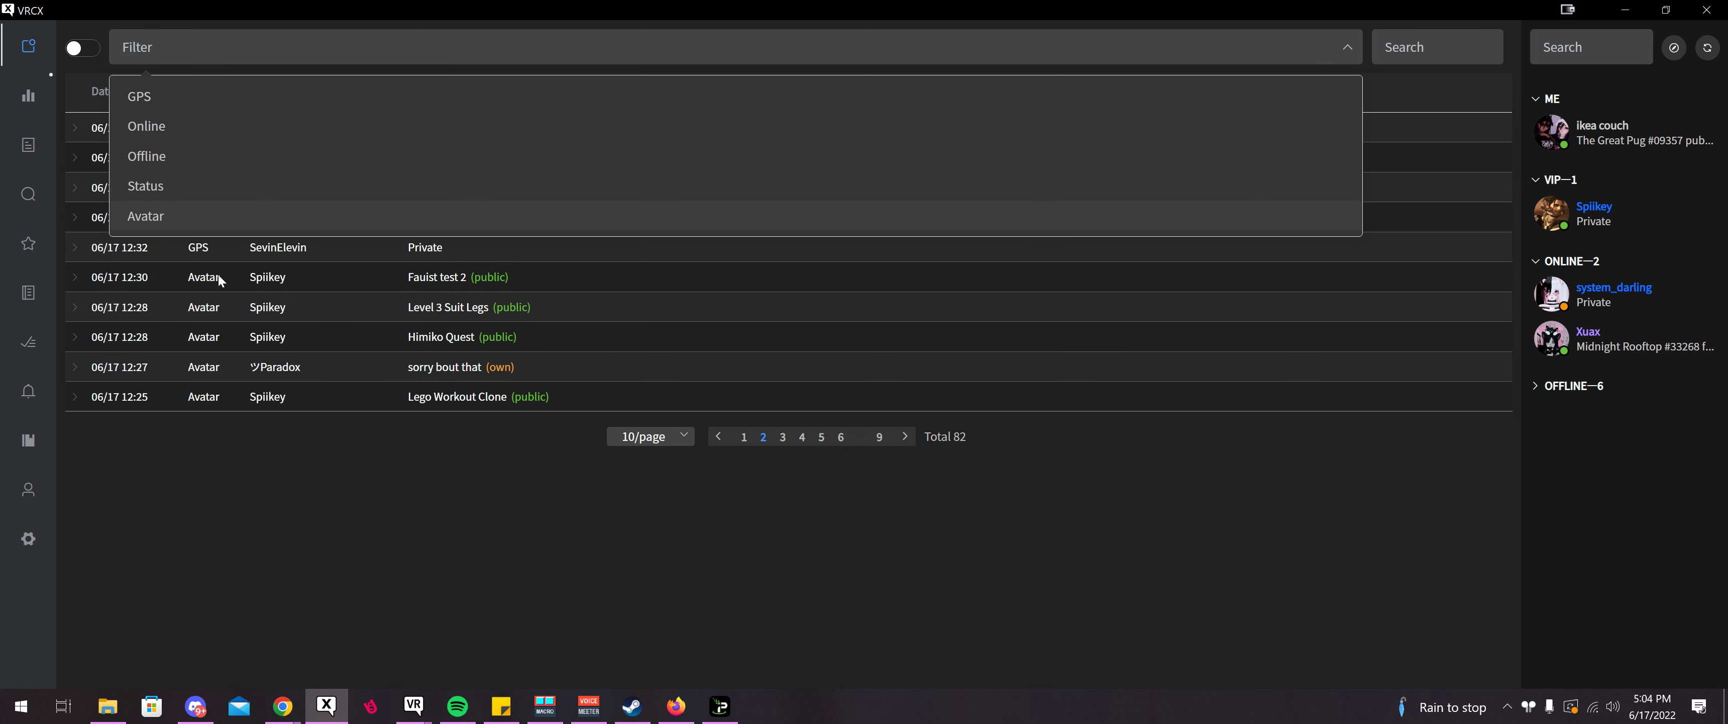
left_click(356, 375)
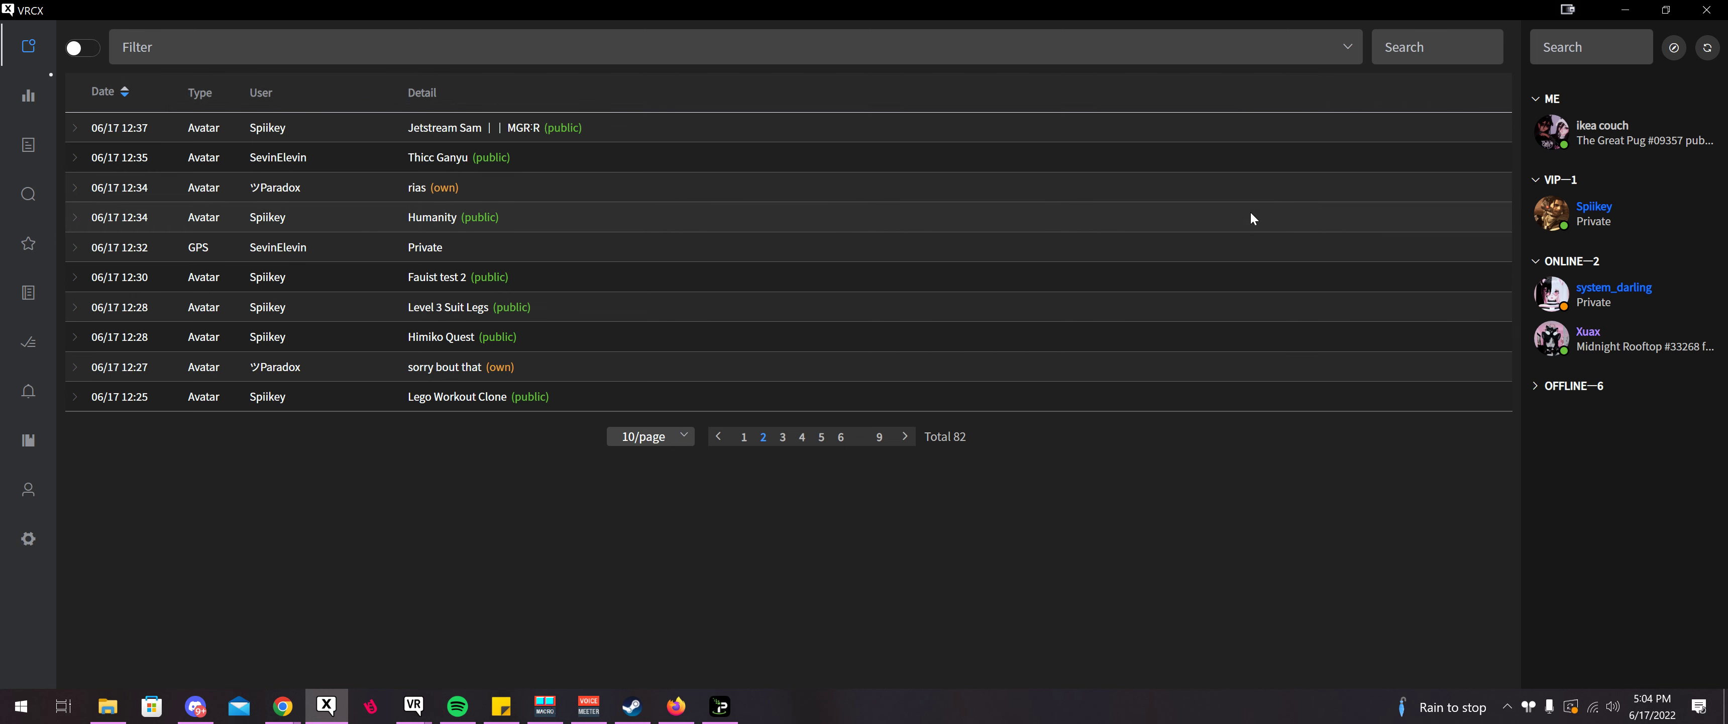
- Open the game log at its first page of entries and check the available rows-per-page options
left_click(40, 108)
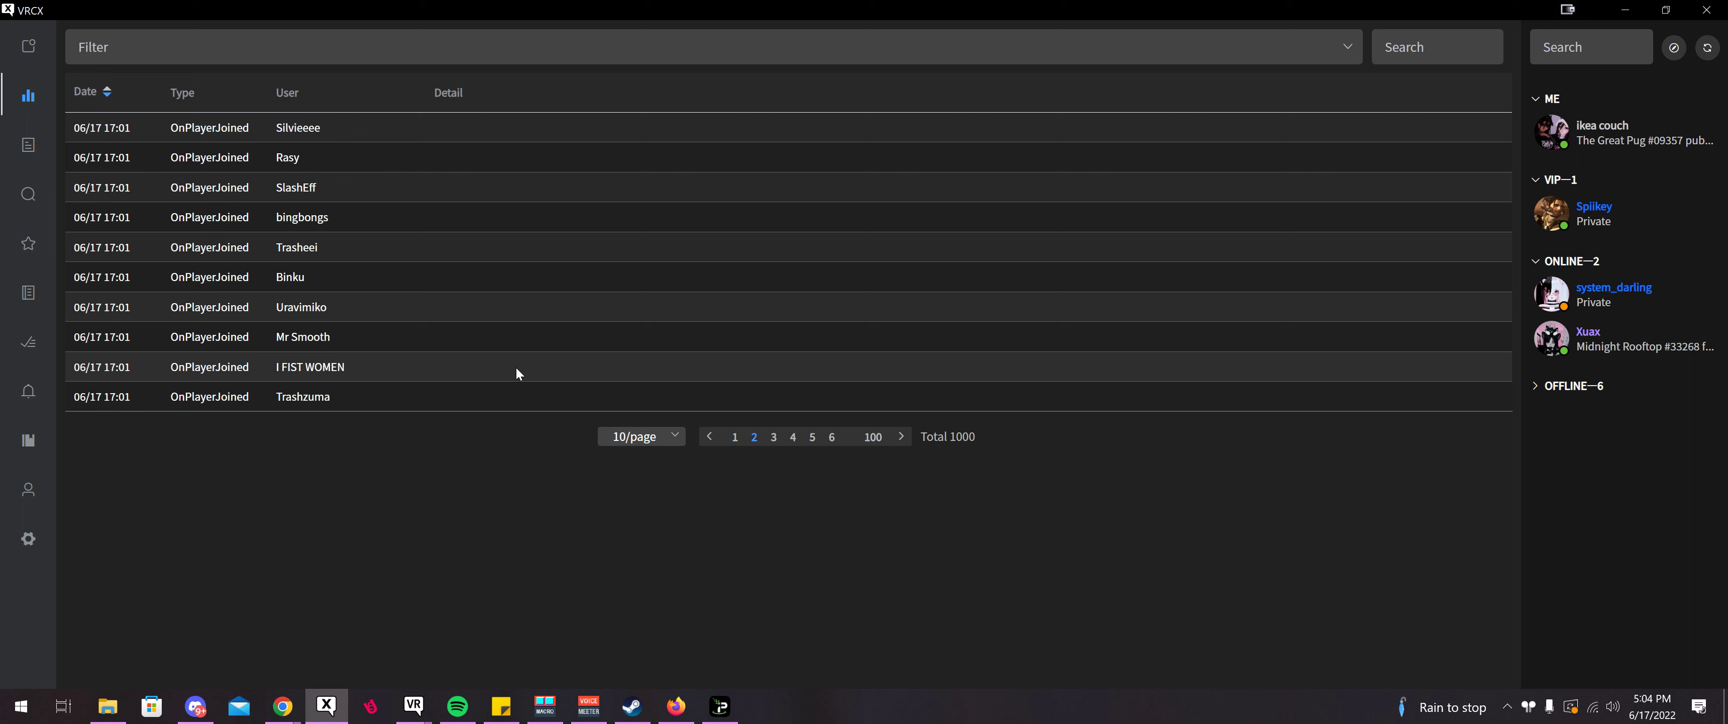
left_click(711, 437)
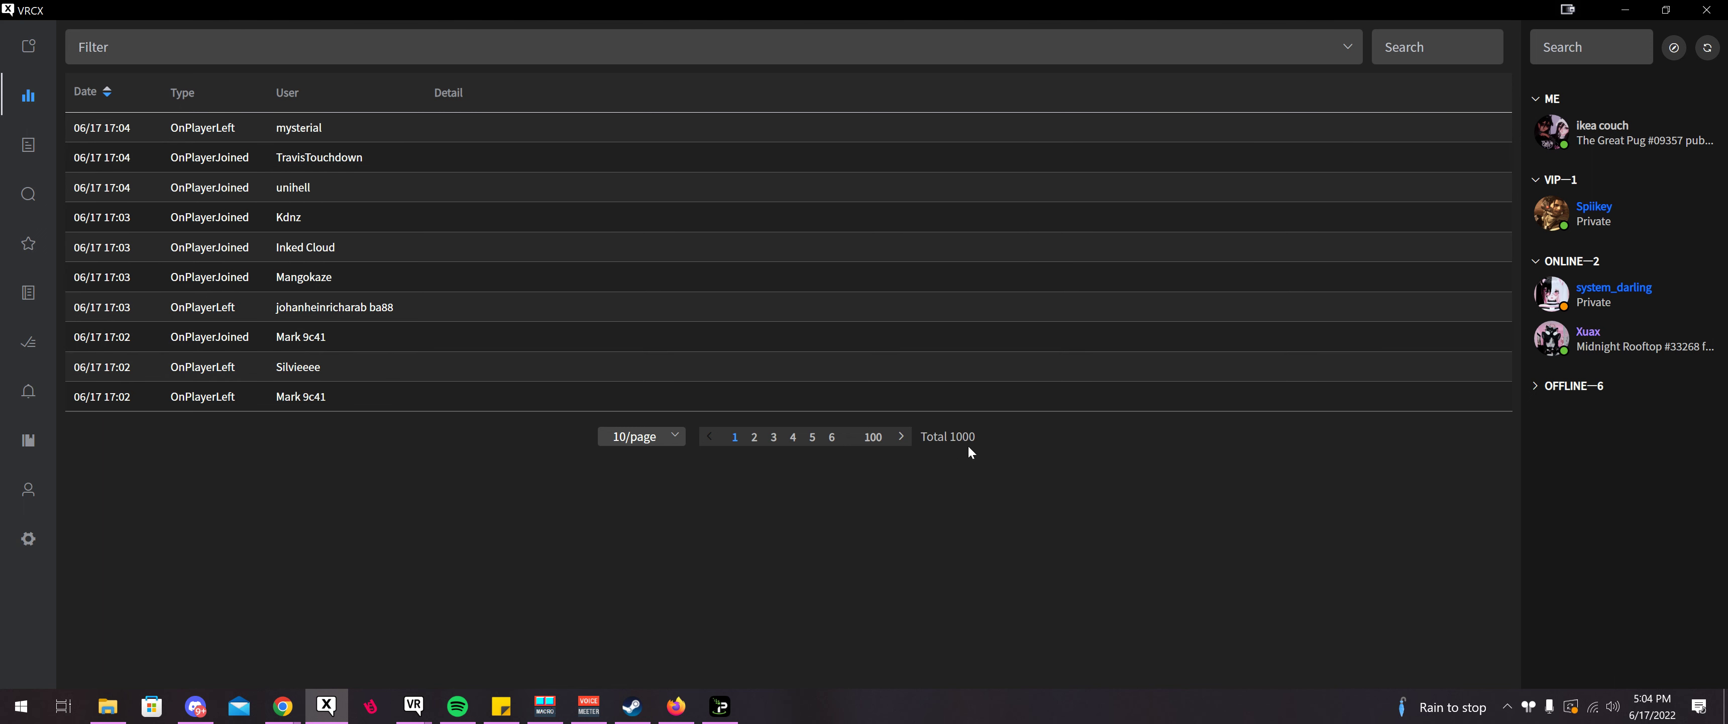
left_click(641, 443)
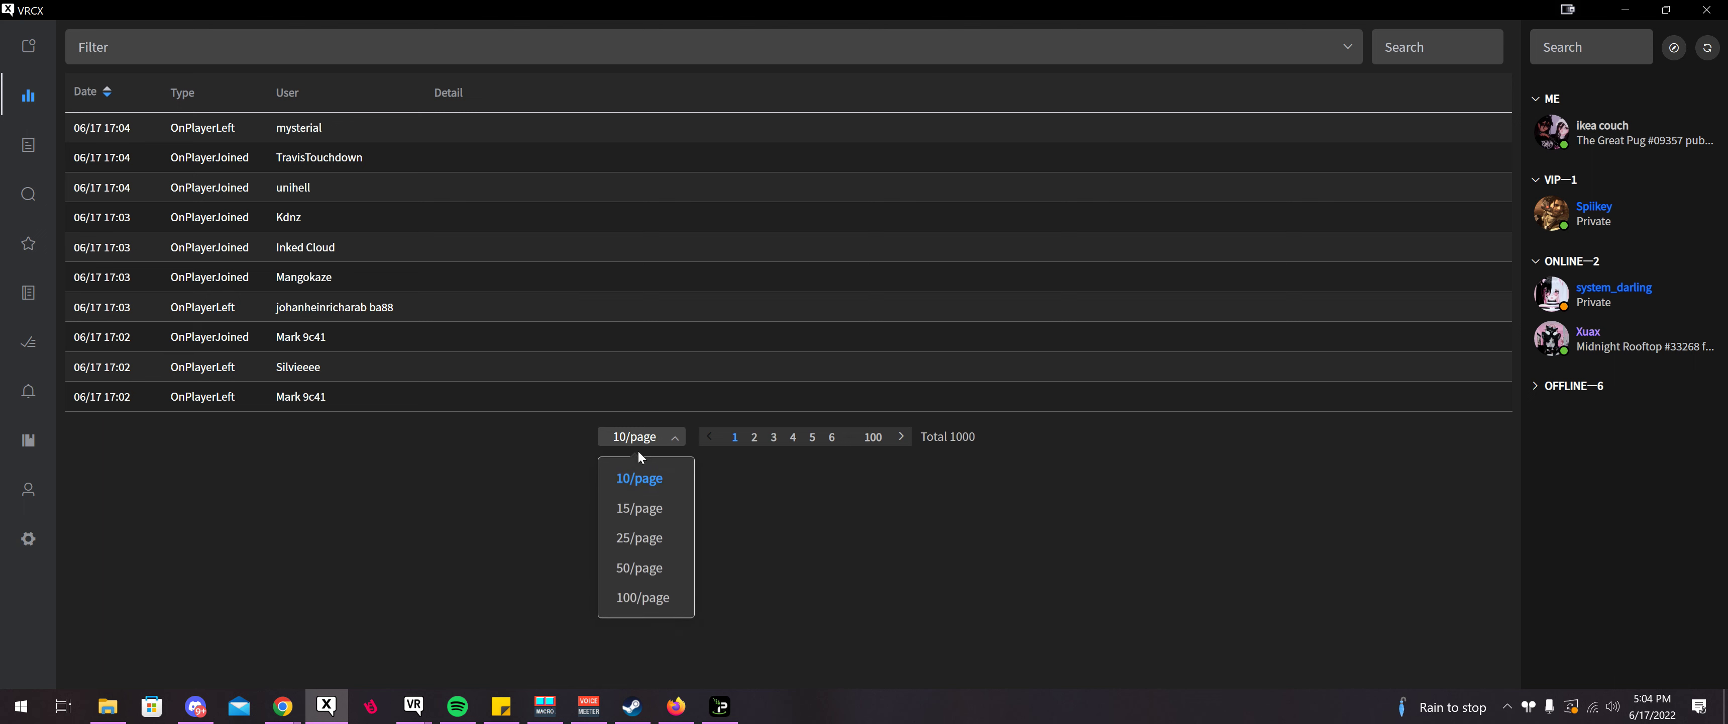
left_click(552, 478)
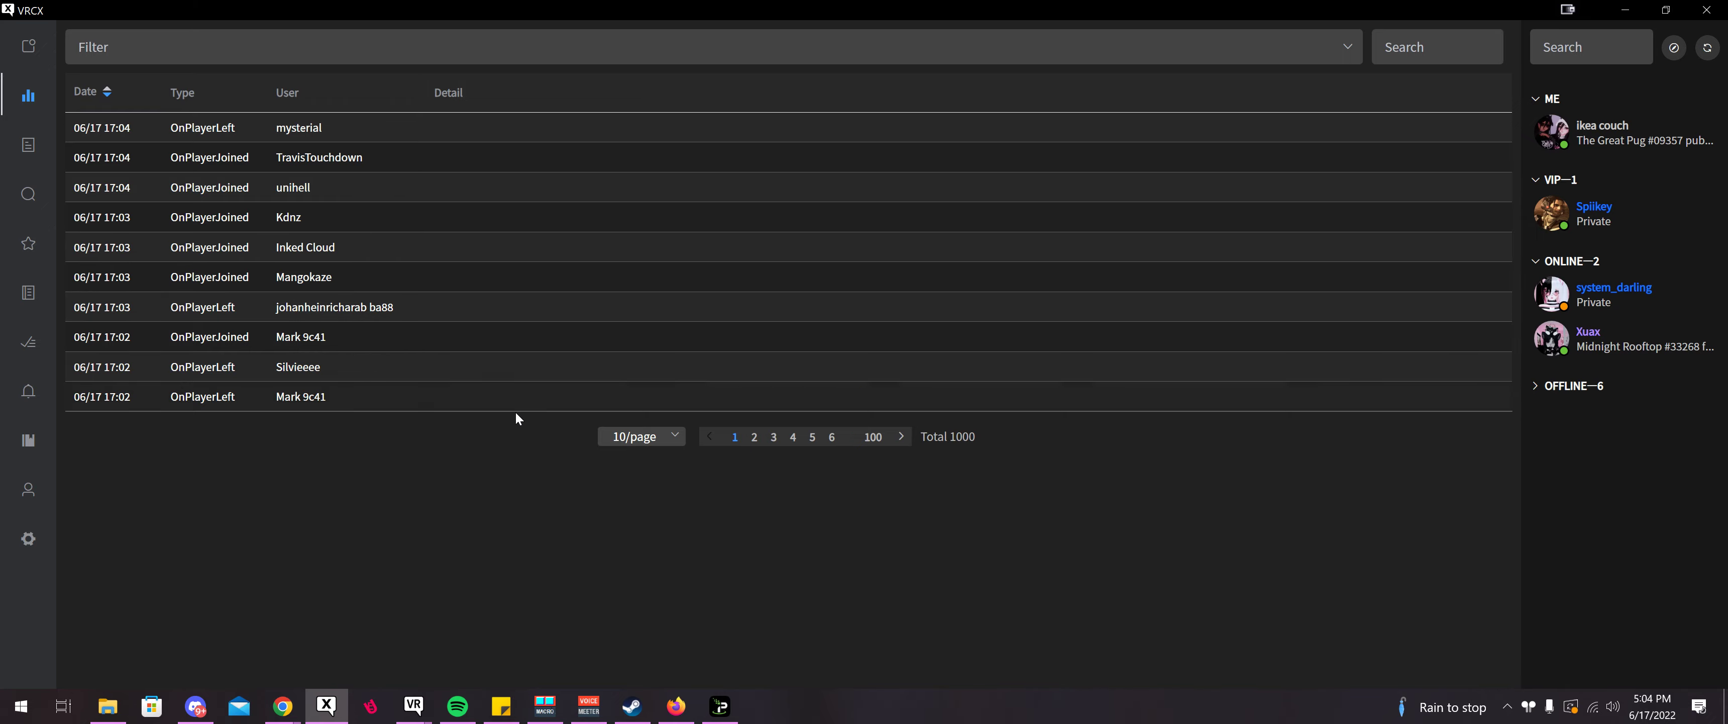
- View the profile of a player listed in the game log and close it
left_click(342, 335)
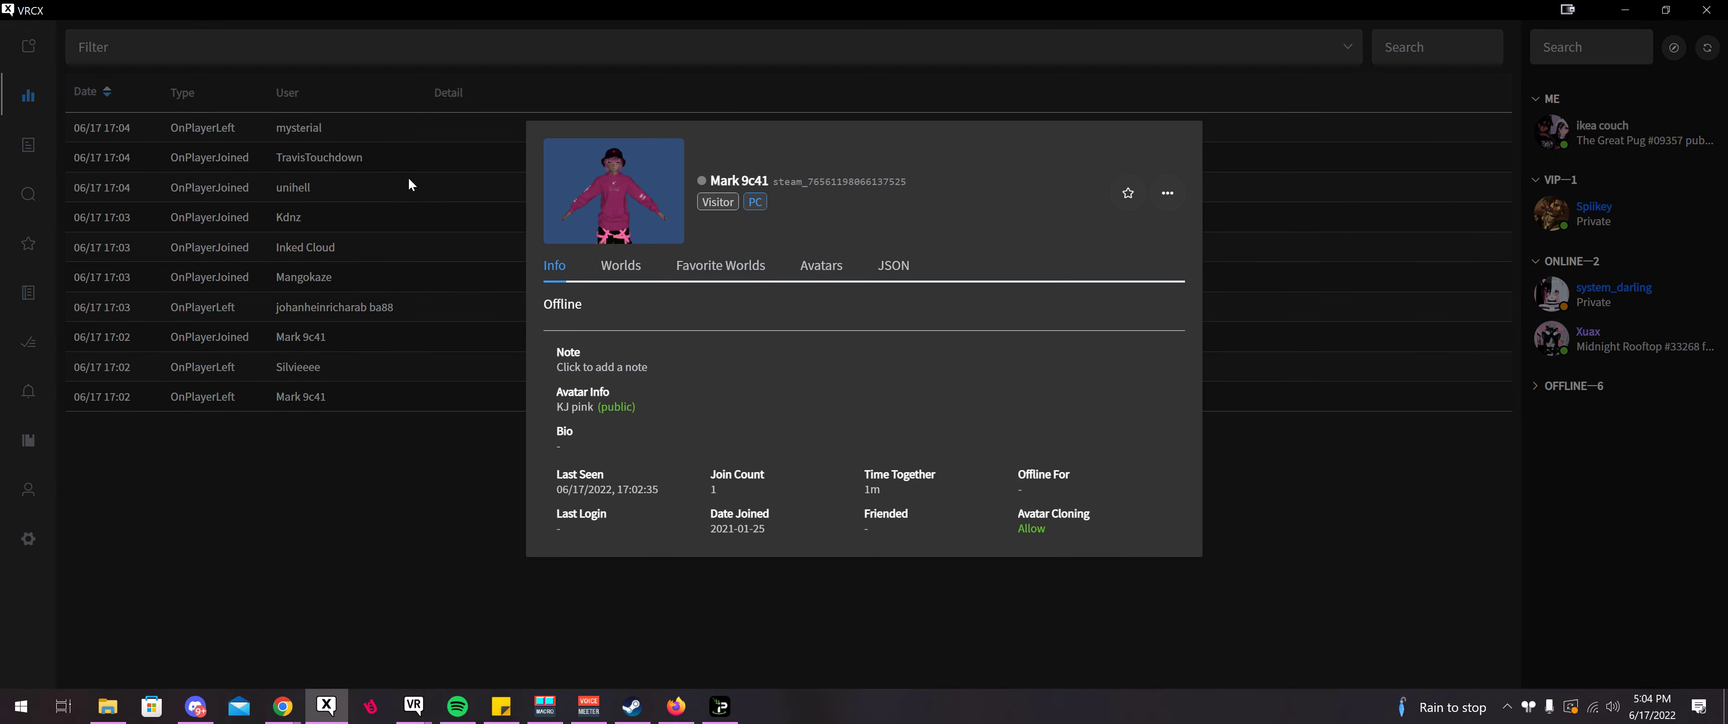
left_click(411, 185)
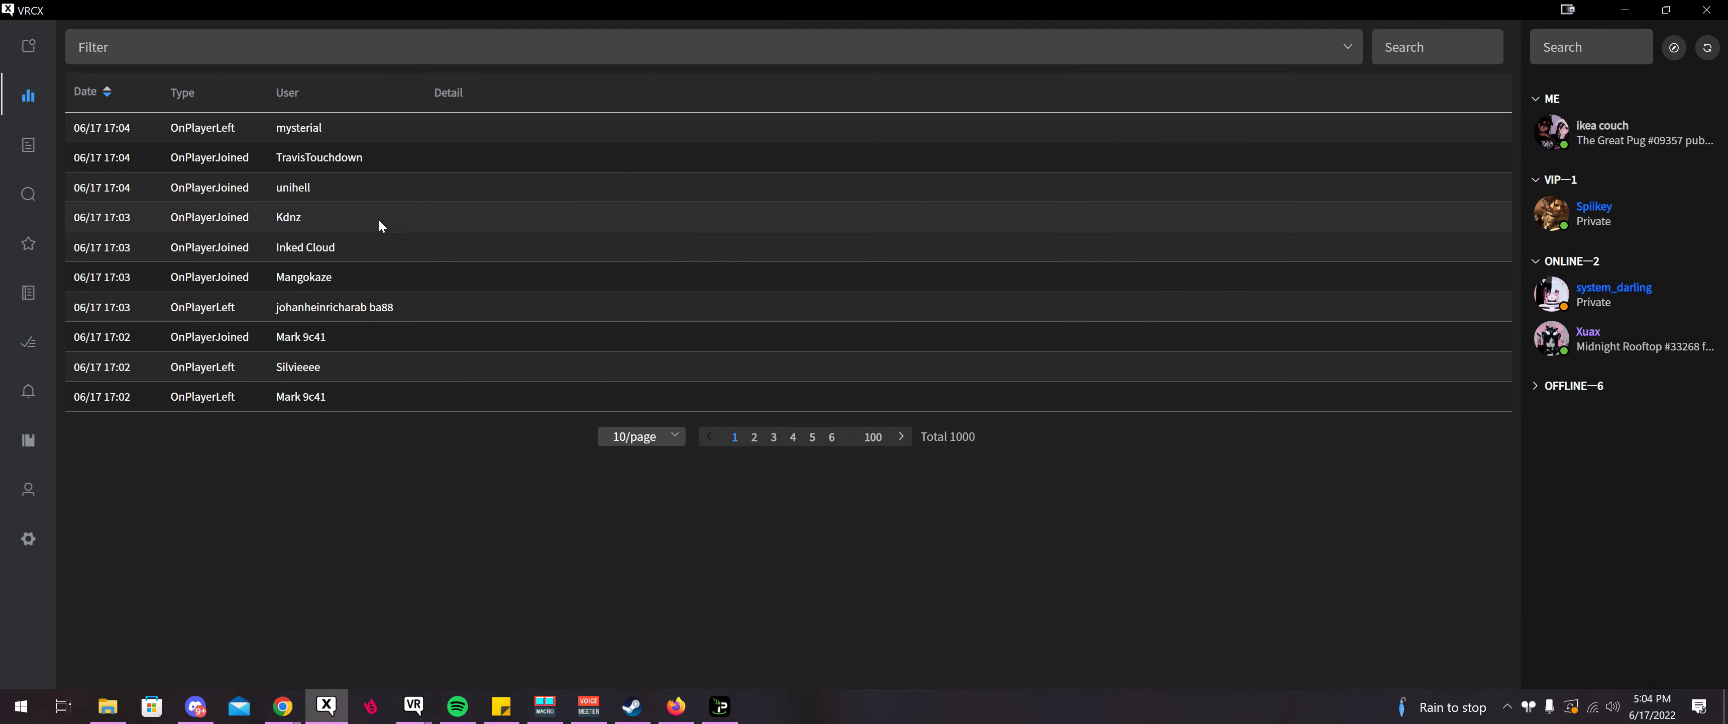
- View the Just B Club world's instances by filtering the game log to PortalSpawn events, and clear the filter
left_click(254, 64)
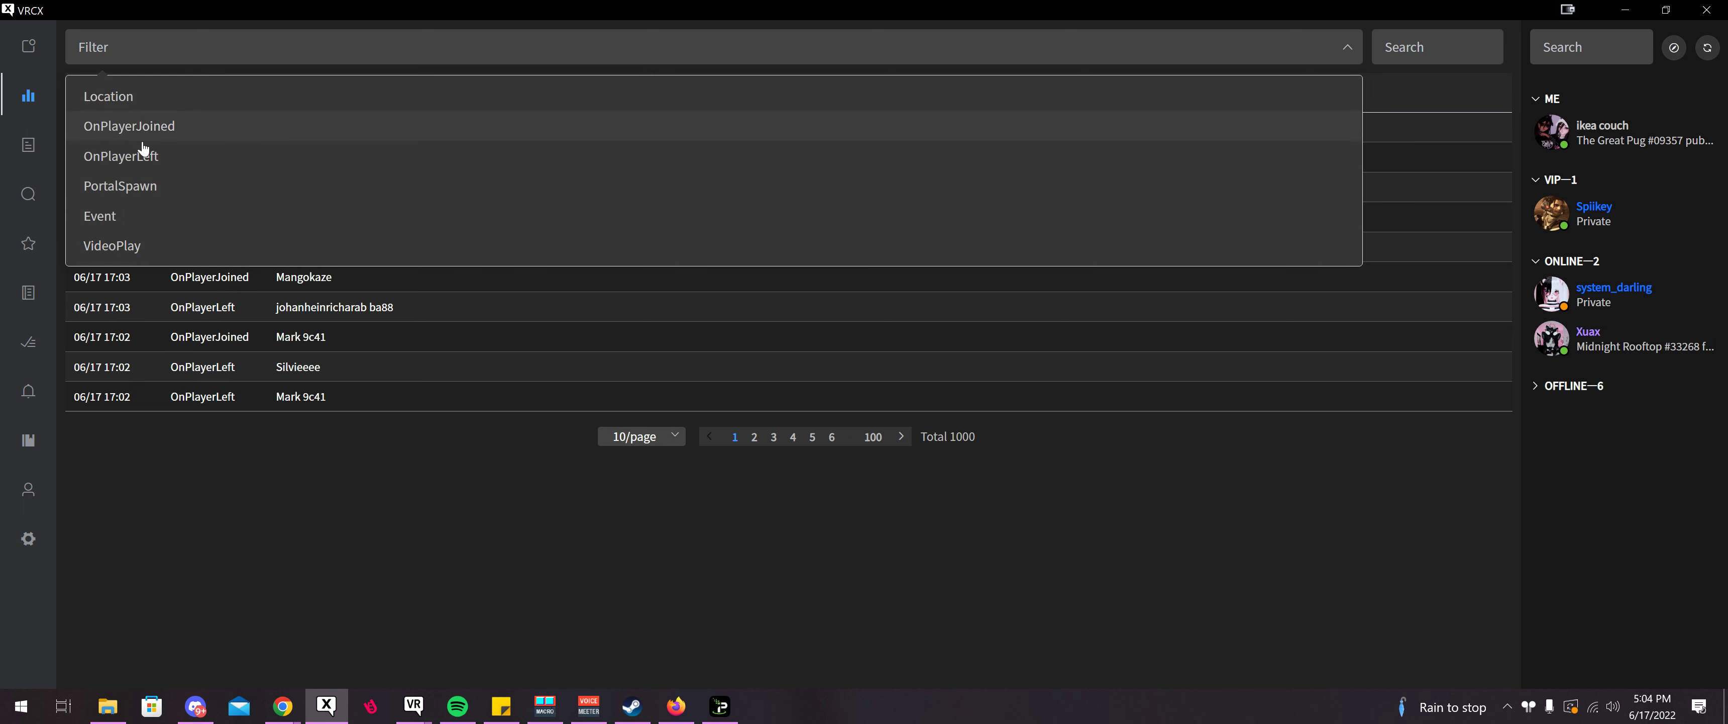
left_click(156, 198)
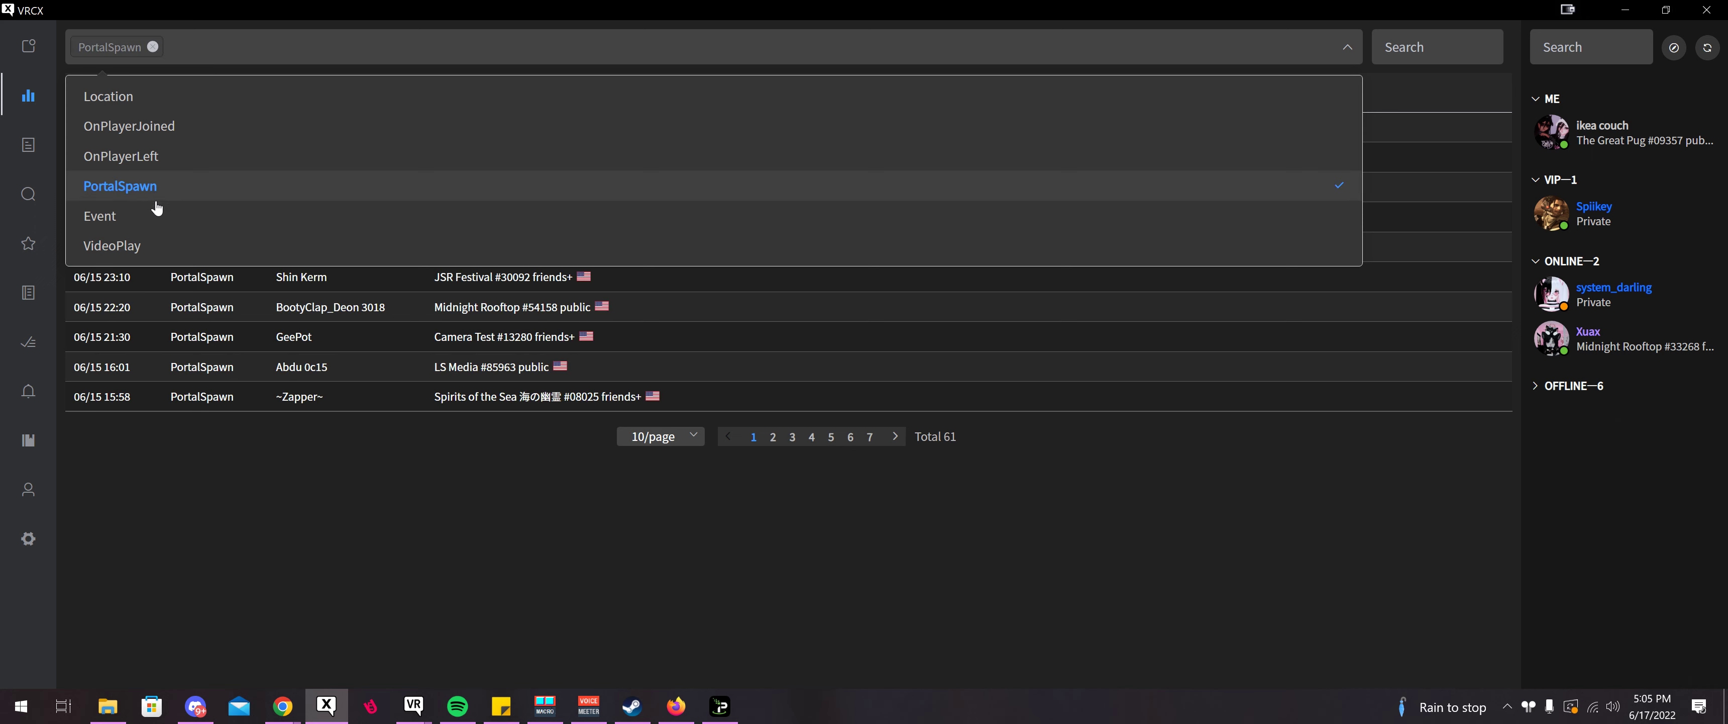
left_click(416, 630)
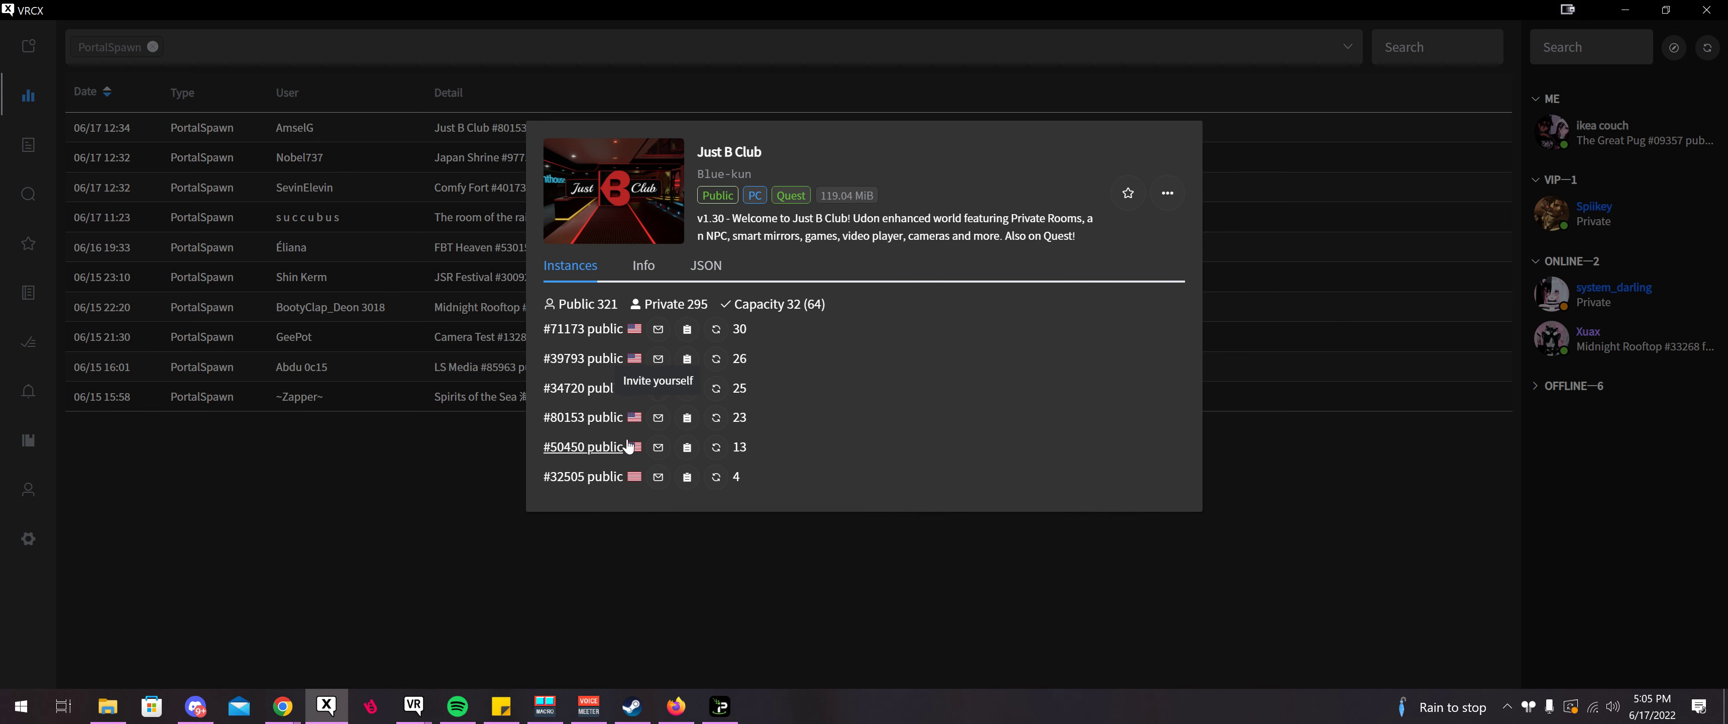
left_click(451, 447)
left_click(152, 47)
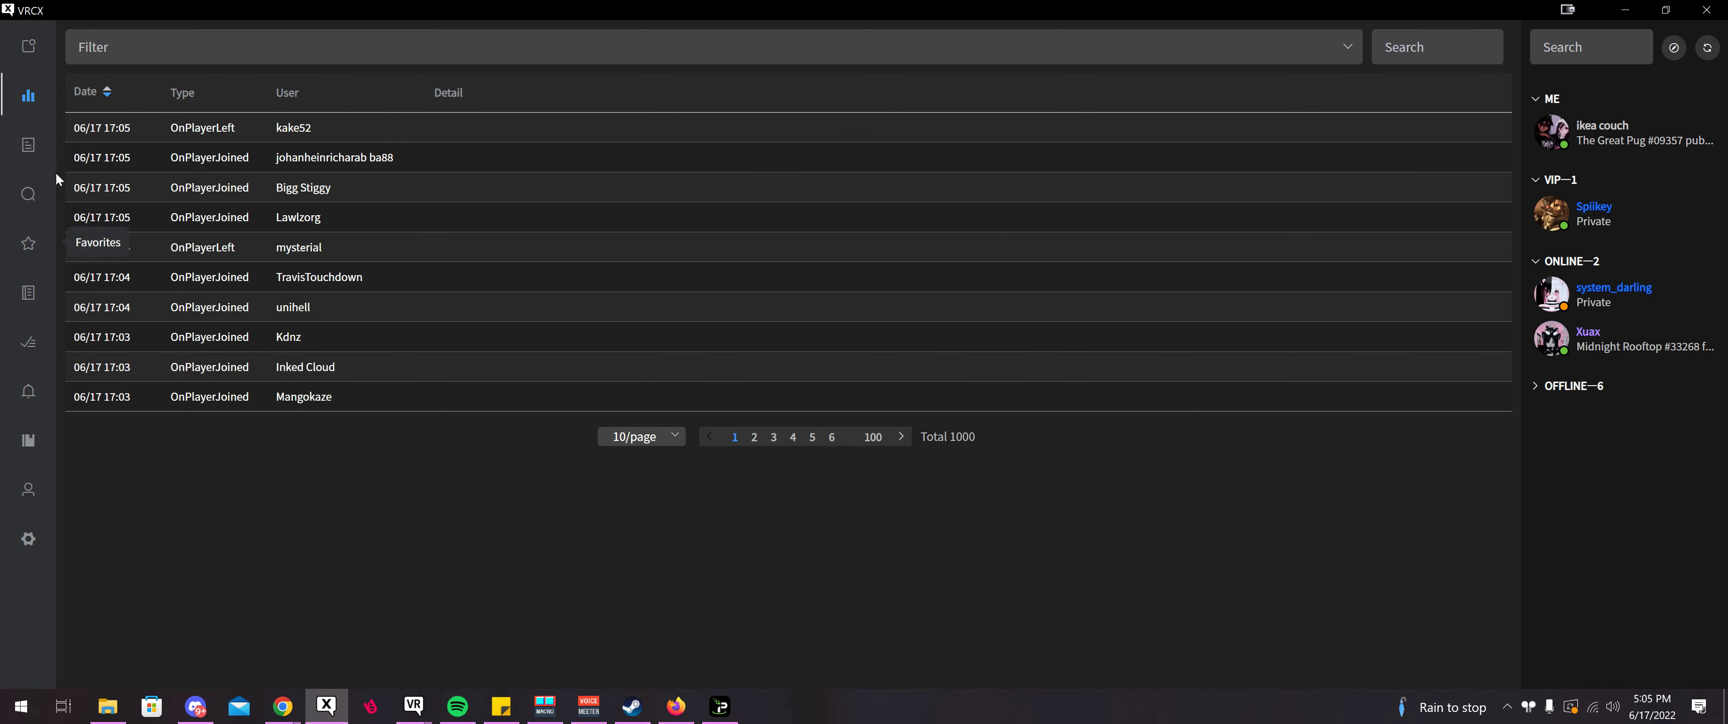
- Open the Player List and examine the current world's details, the player columns and the event log beneath them
left_click(28, 144)
scroll(664, 301, "down", 9)
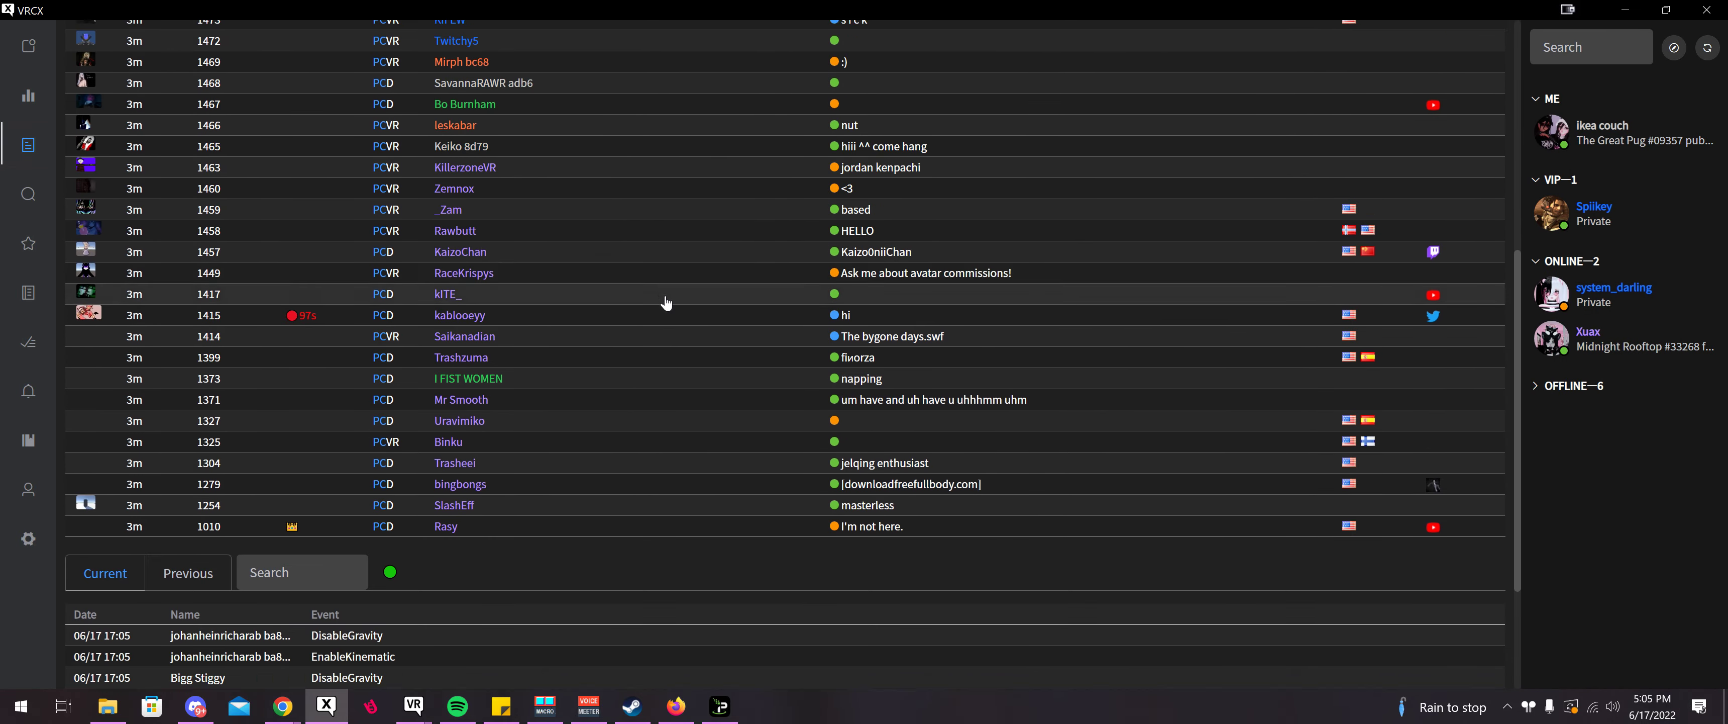
scroll(664, 301, "up", 3)
scroll(667, 303, "up", 6)
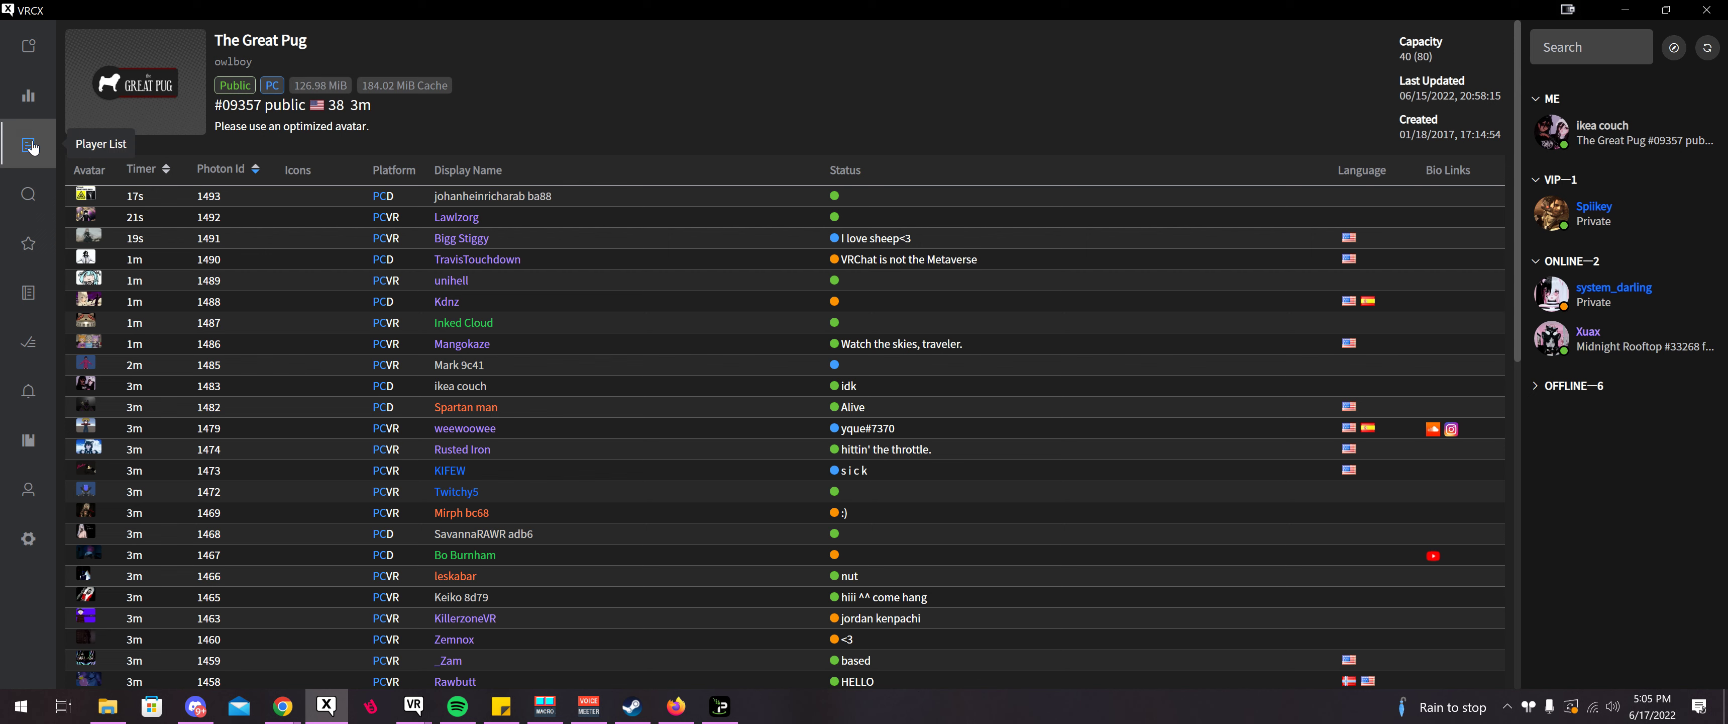
scroll(1174, 271, "down", 1)
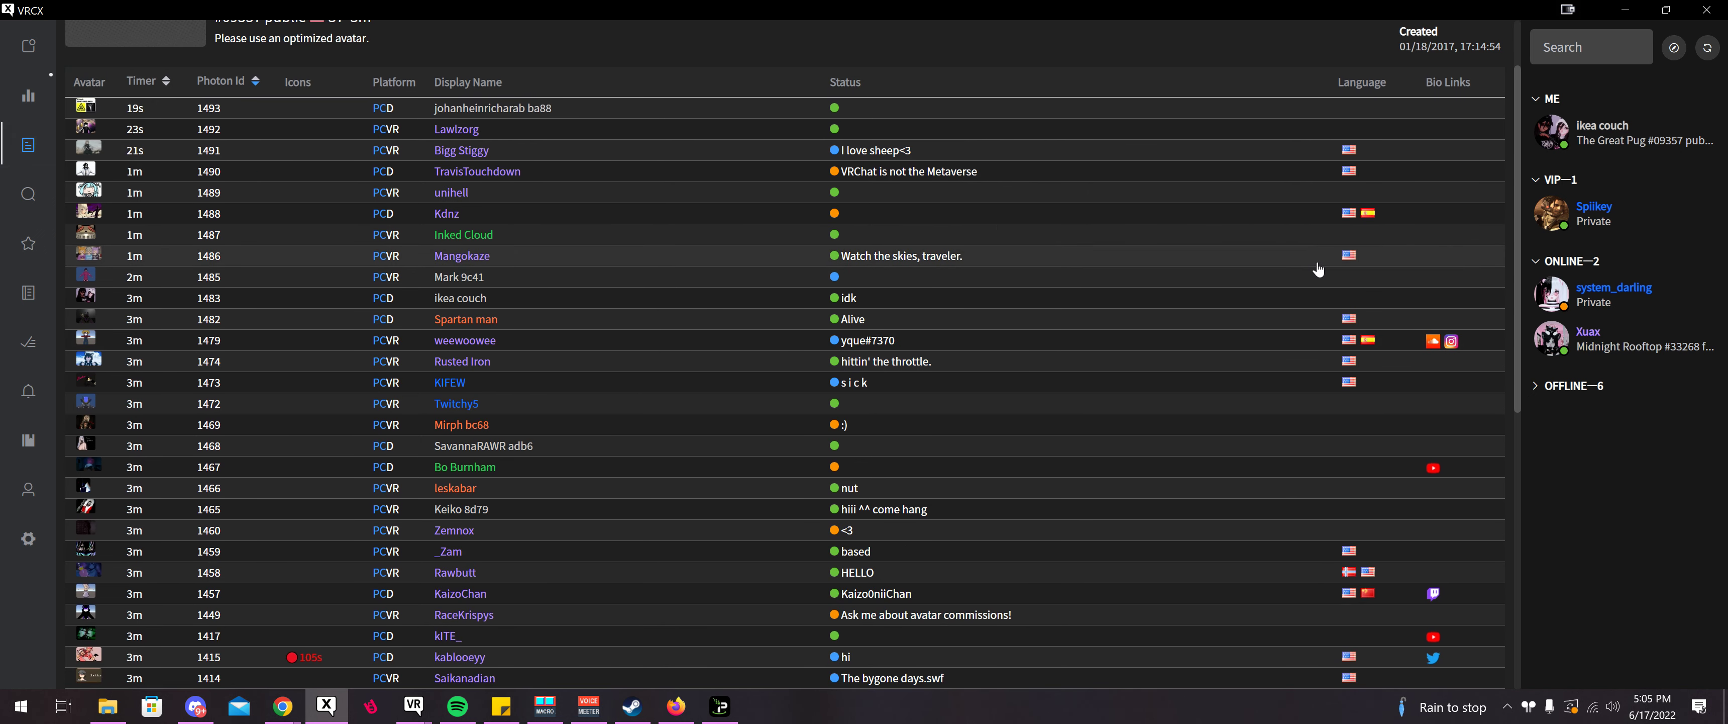
scroll(1345, 279, "up", 1)
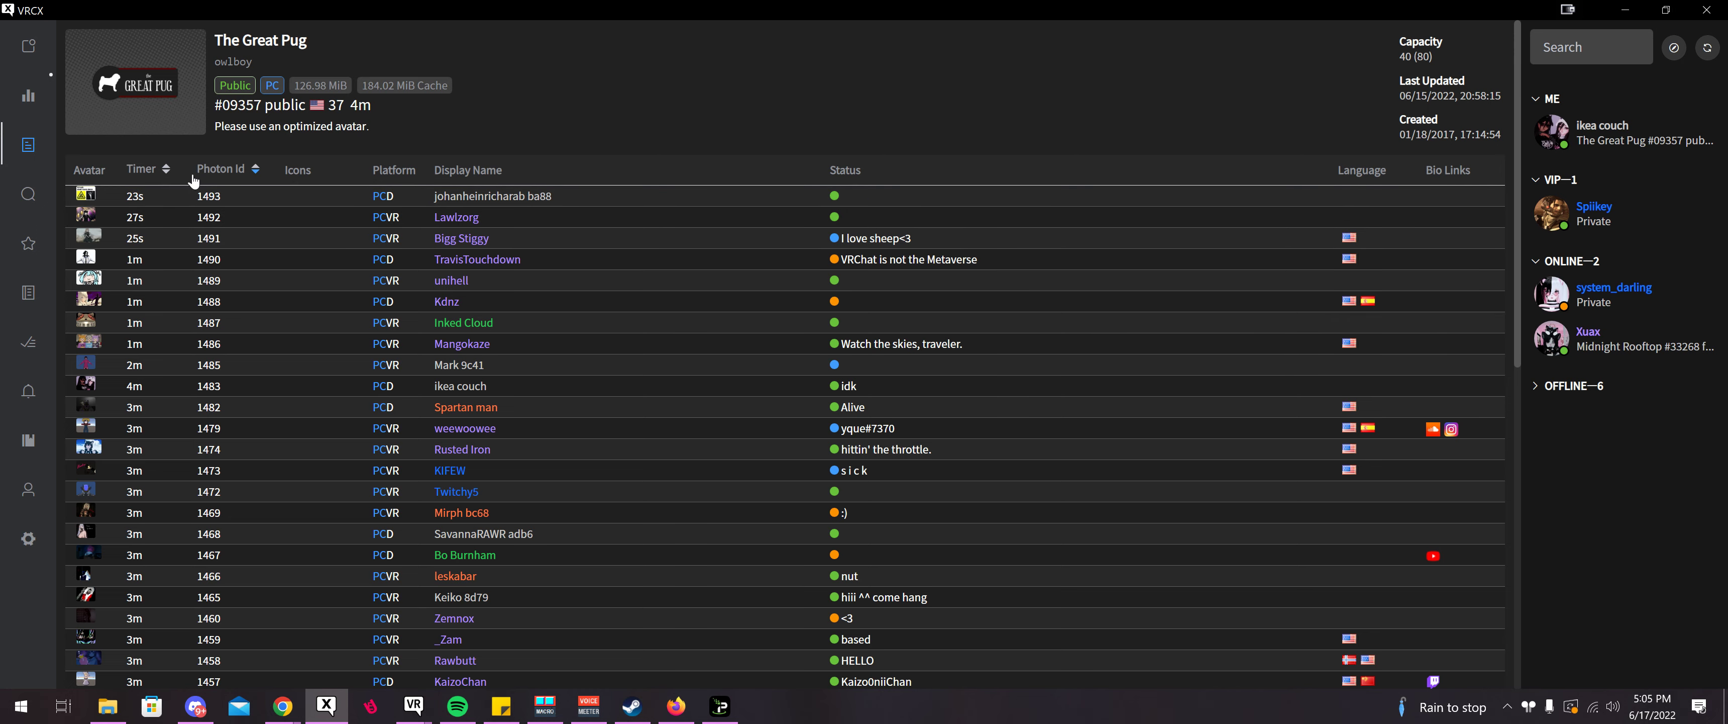
mouse_move(84, 281)
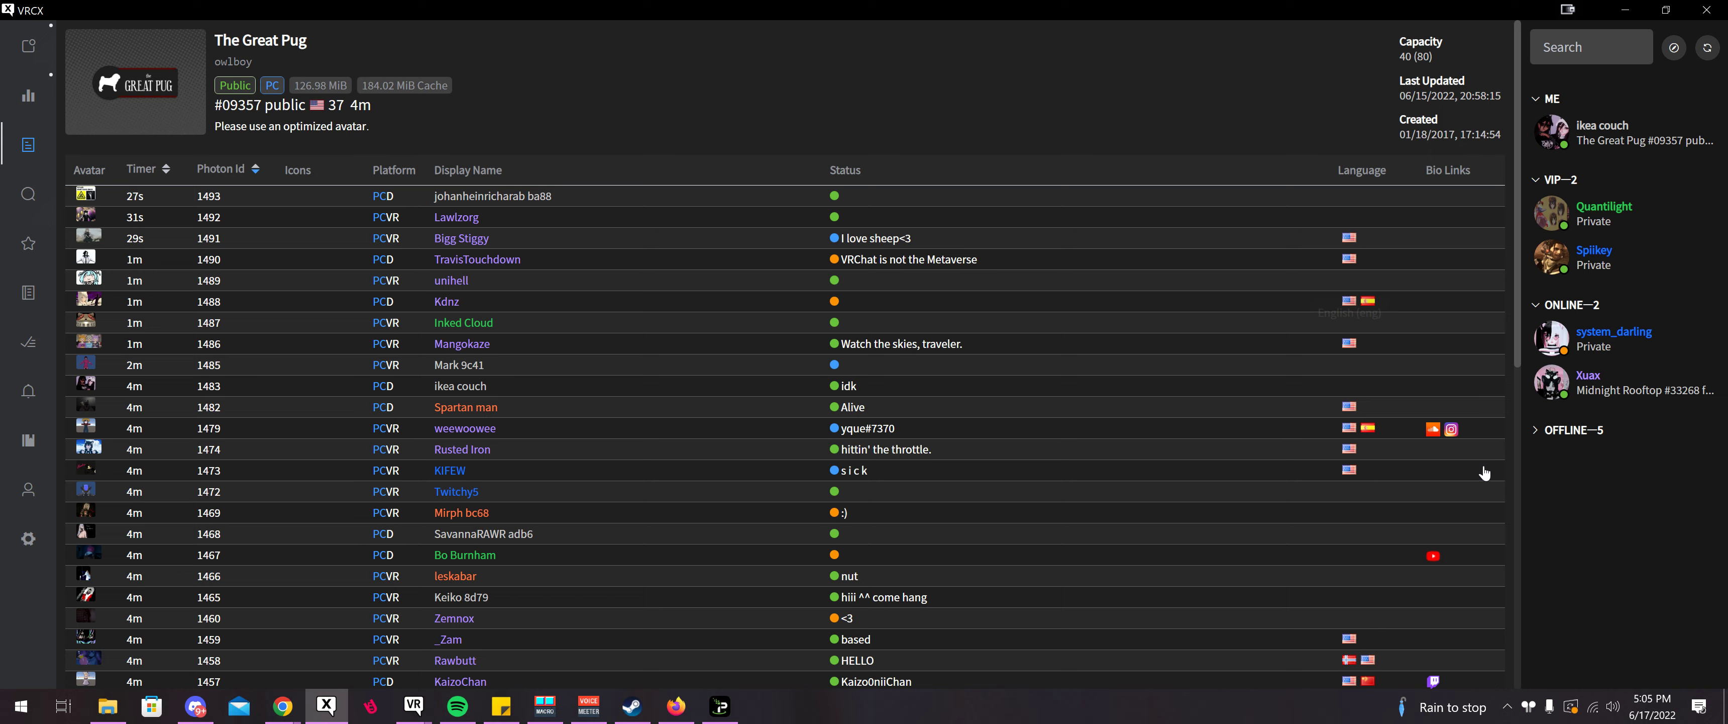
scroll(850, 396, "down", 1)
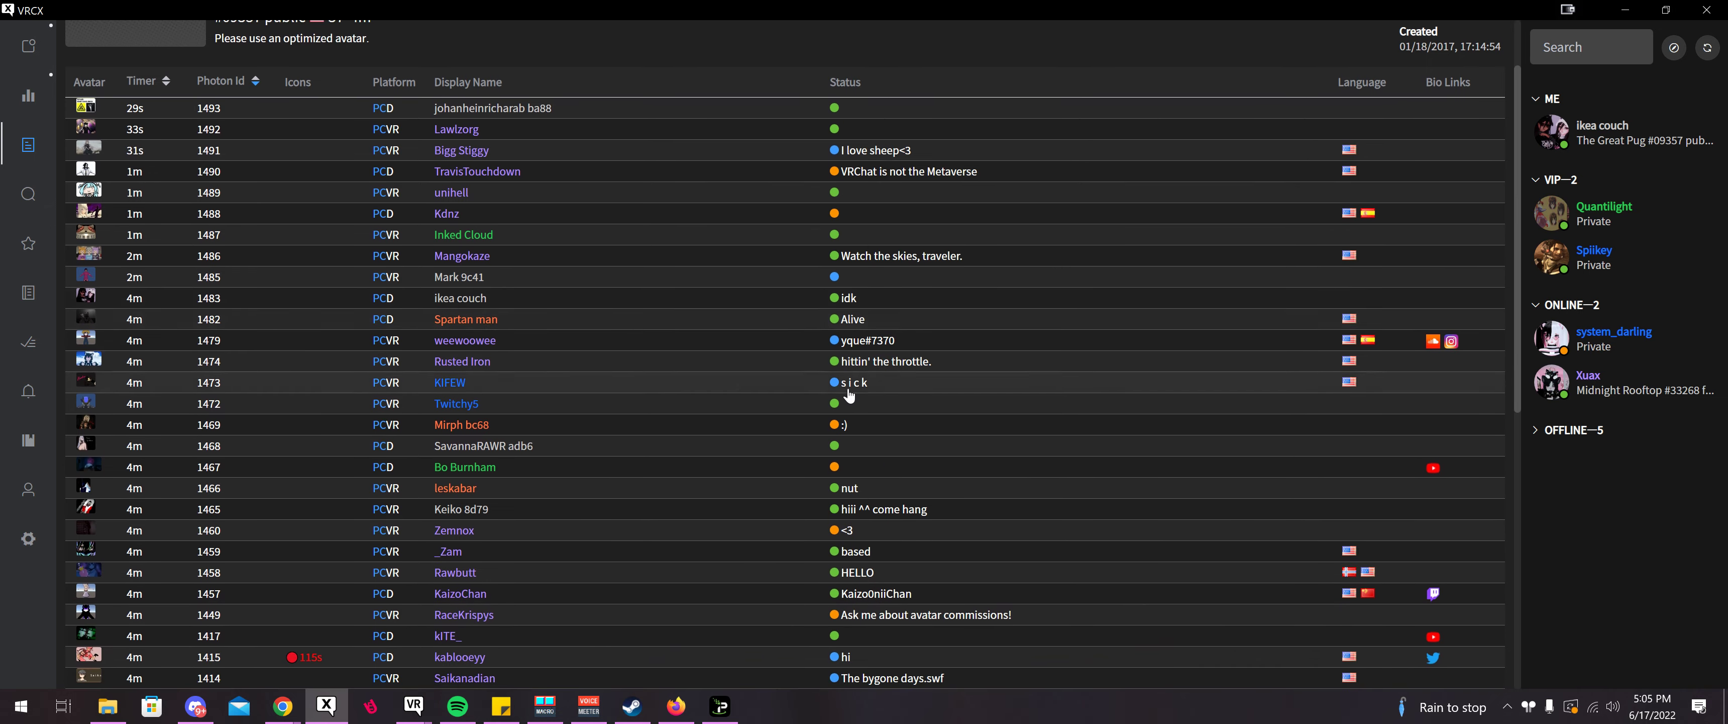
scroll(859, 396, "down", 1)
scroll(868, 398, "up", 3)
scroll(805, 550, "down", 8)
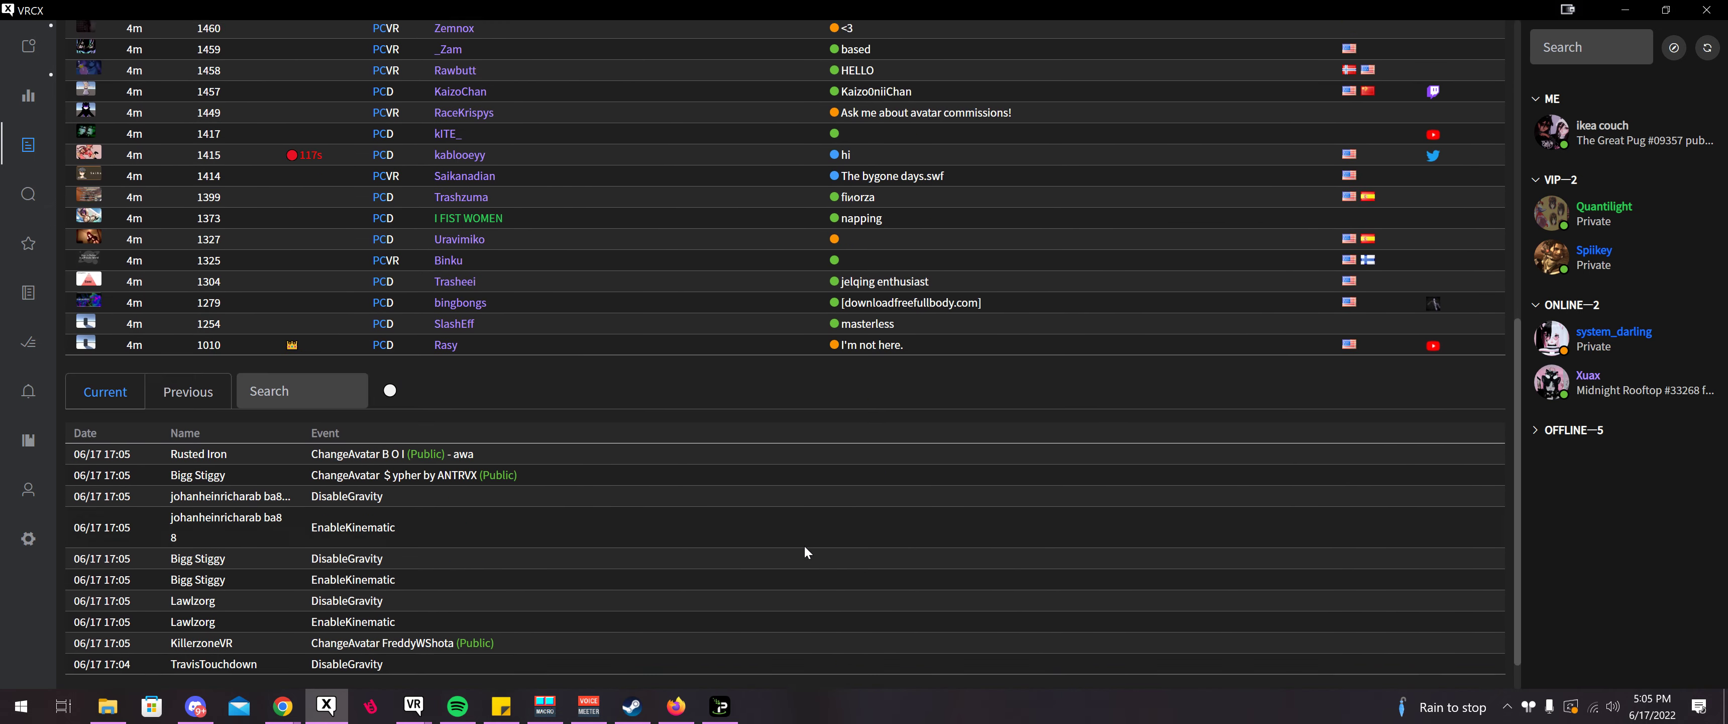
scroll(805, 551, "up", 6)
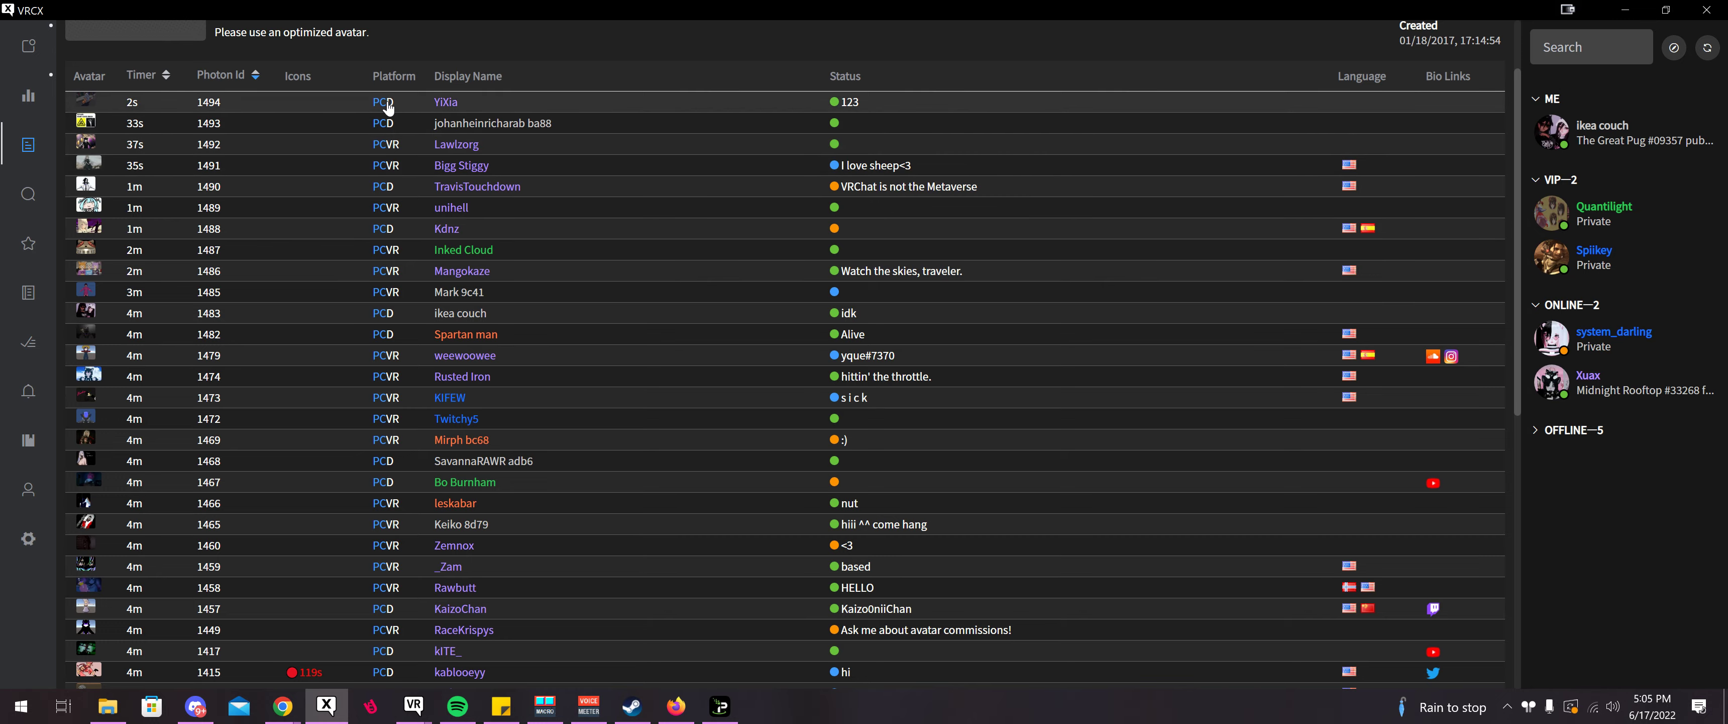
scroll(396, 201, "down", 1)
scroll(417, 391, "up", 1)
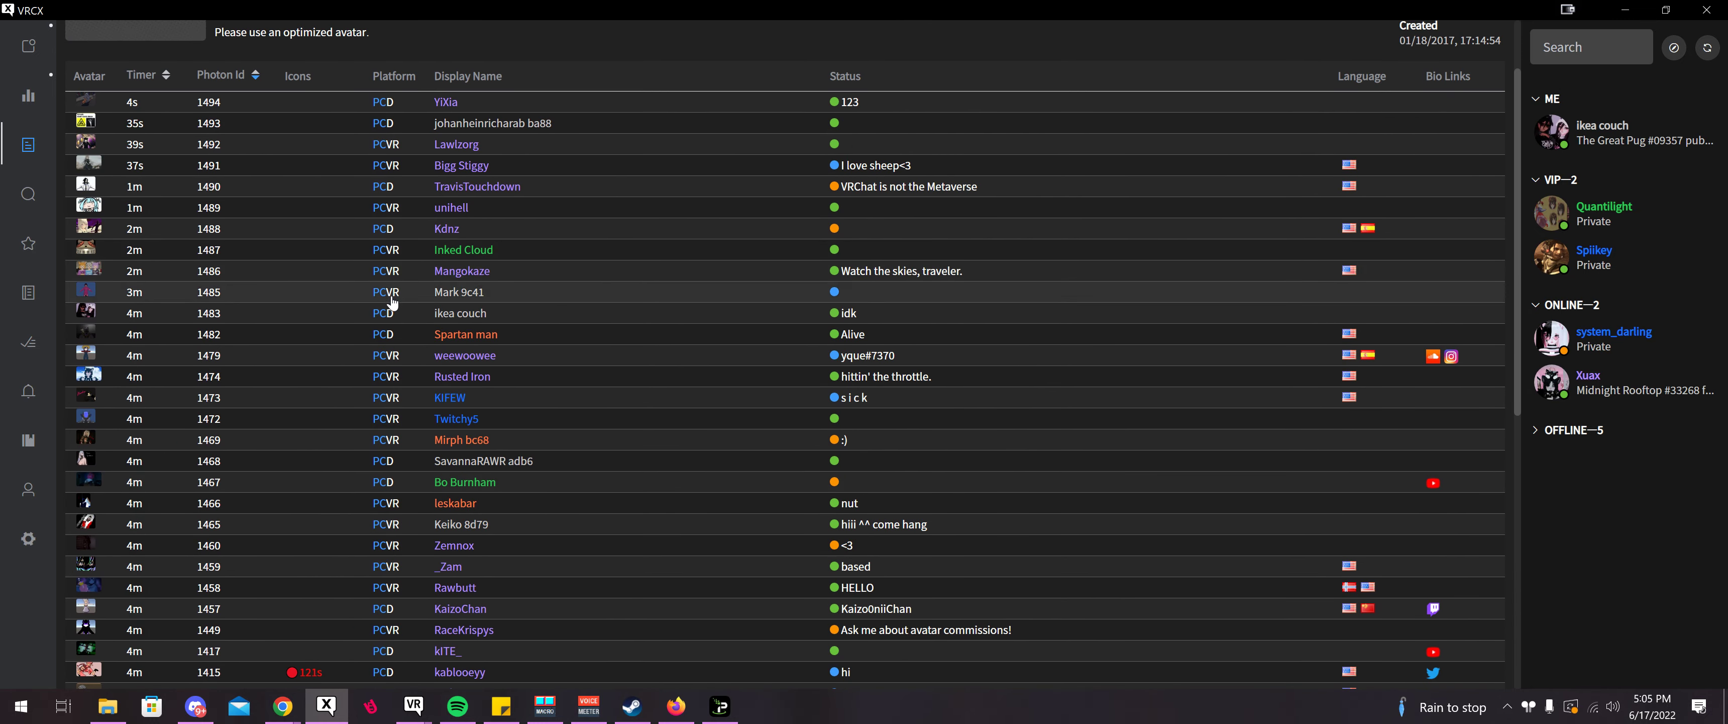
- Open the profile of the player whose status reads "VRChat is not the Metaverse" and view the actions available for it
scroll(393, 304, "down", 6)
scroll(366, 368, "up", 3)
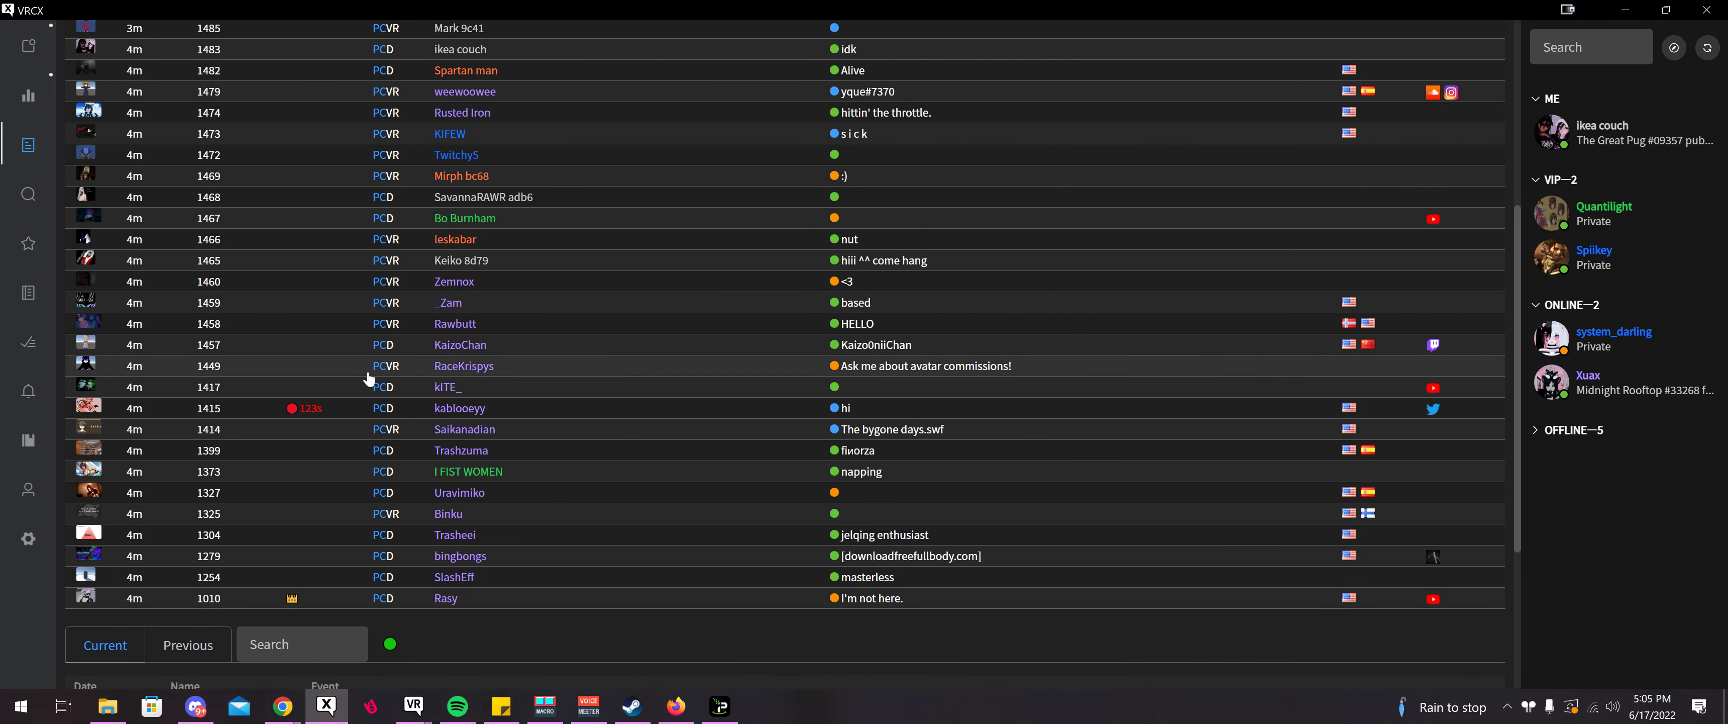
scroll(369, 379, "up", 3)
left_click(476, 301)
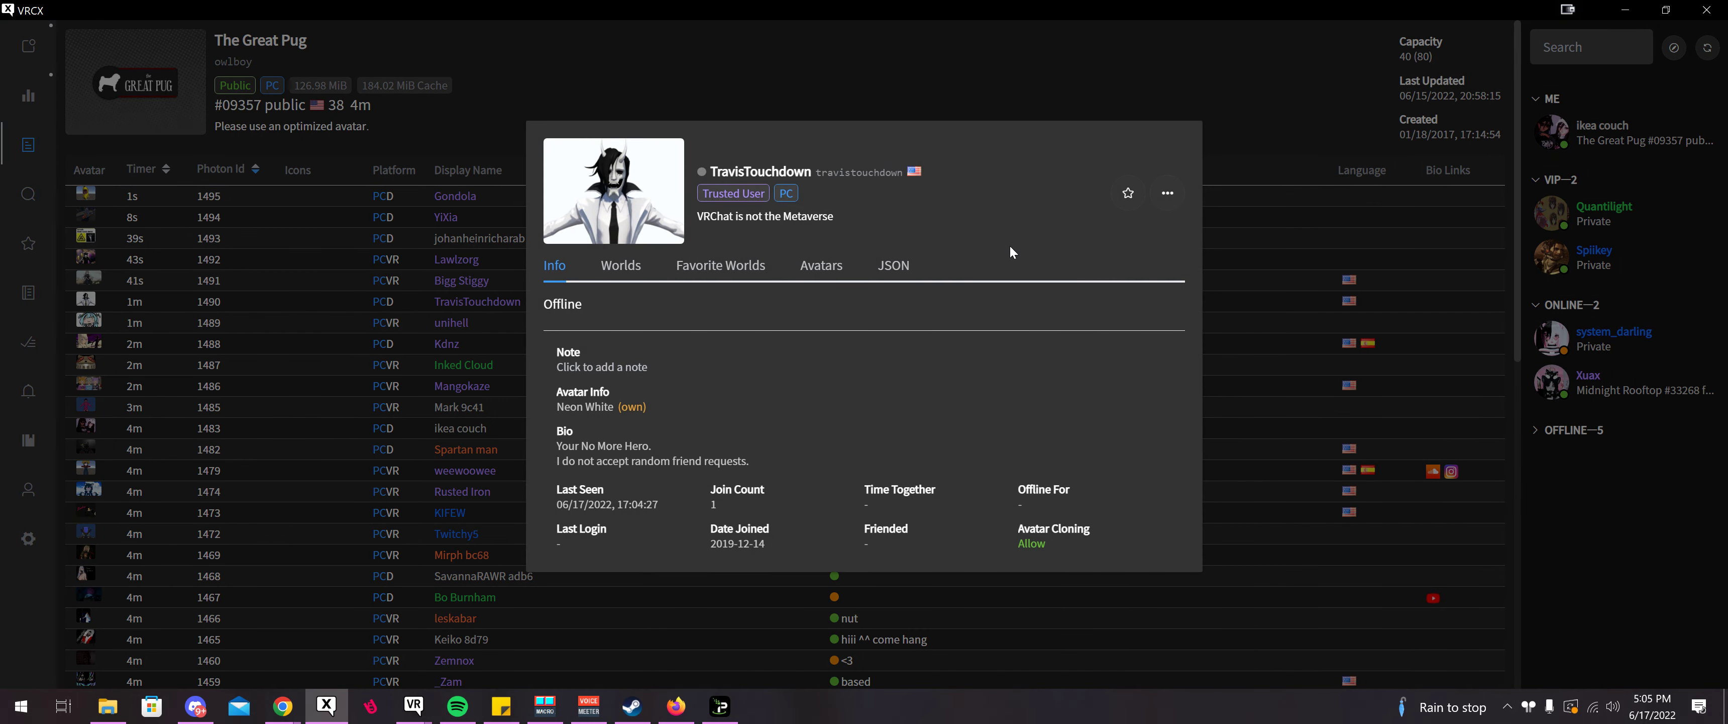
left_click(1167, 192)
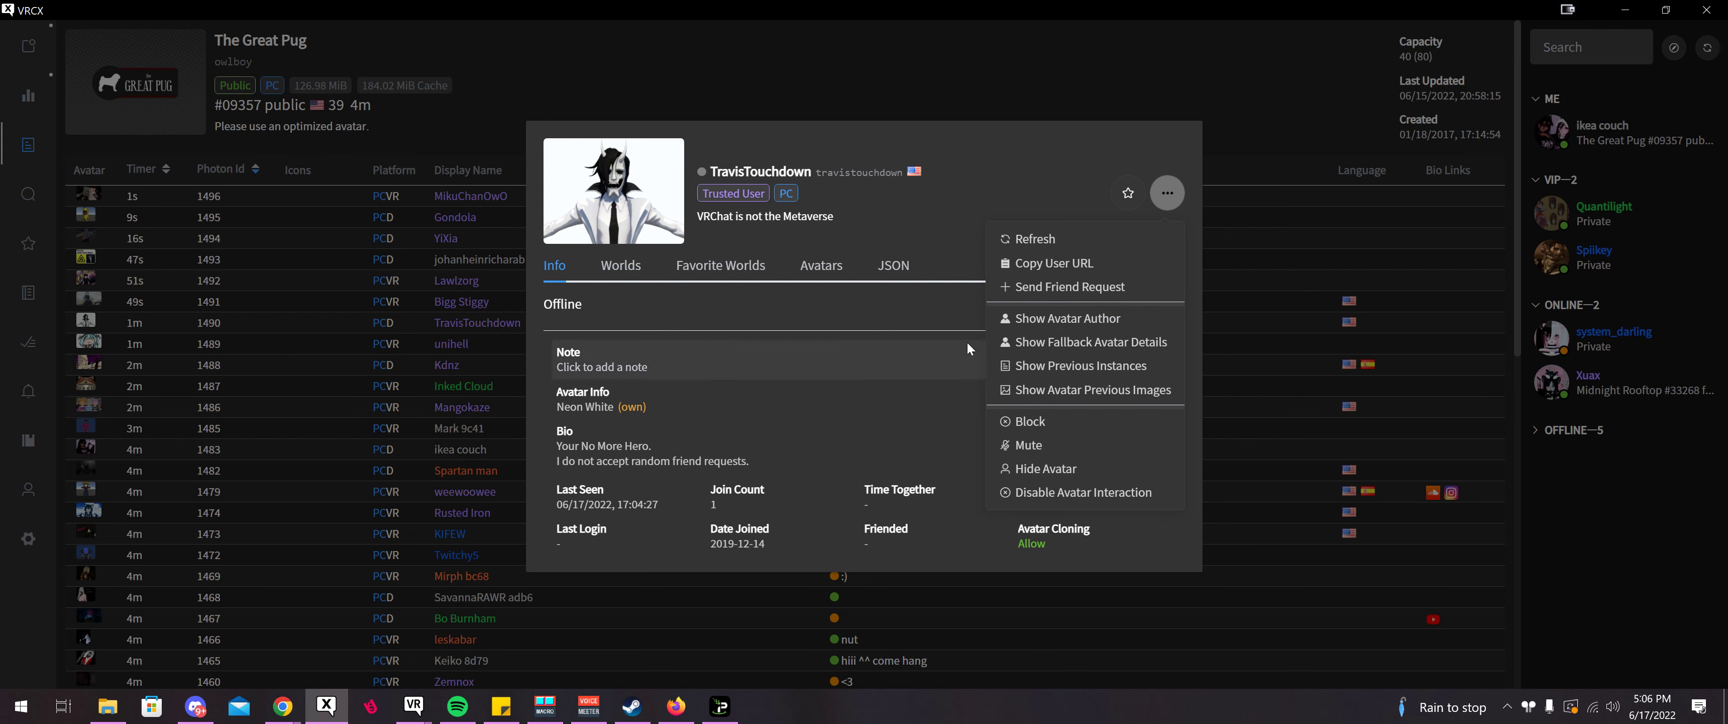
left_click(627, 444)
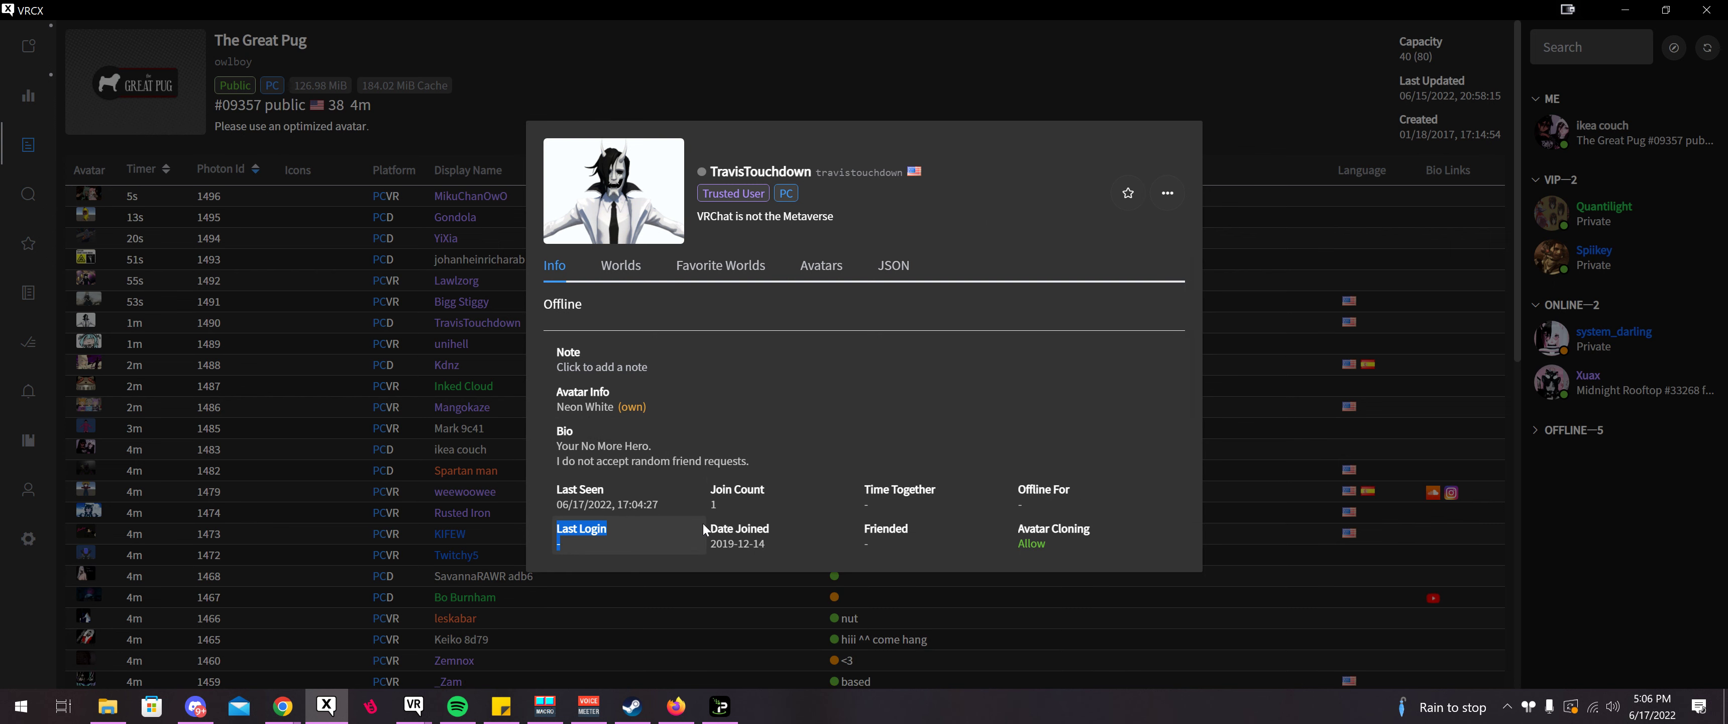
- Examine the profile's login, join count, time together and offline fields, check the player's previous instances, and close the profile
left_click(775, 502)
left_click(883, 502)
left_click_drag(566, 542, 556, 528)
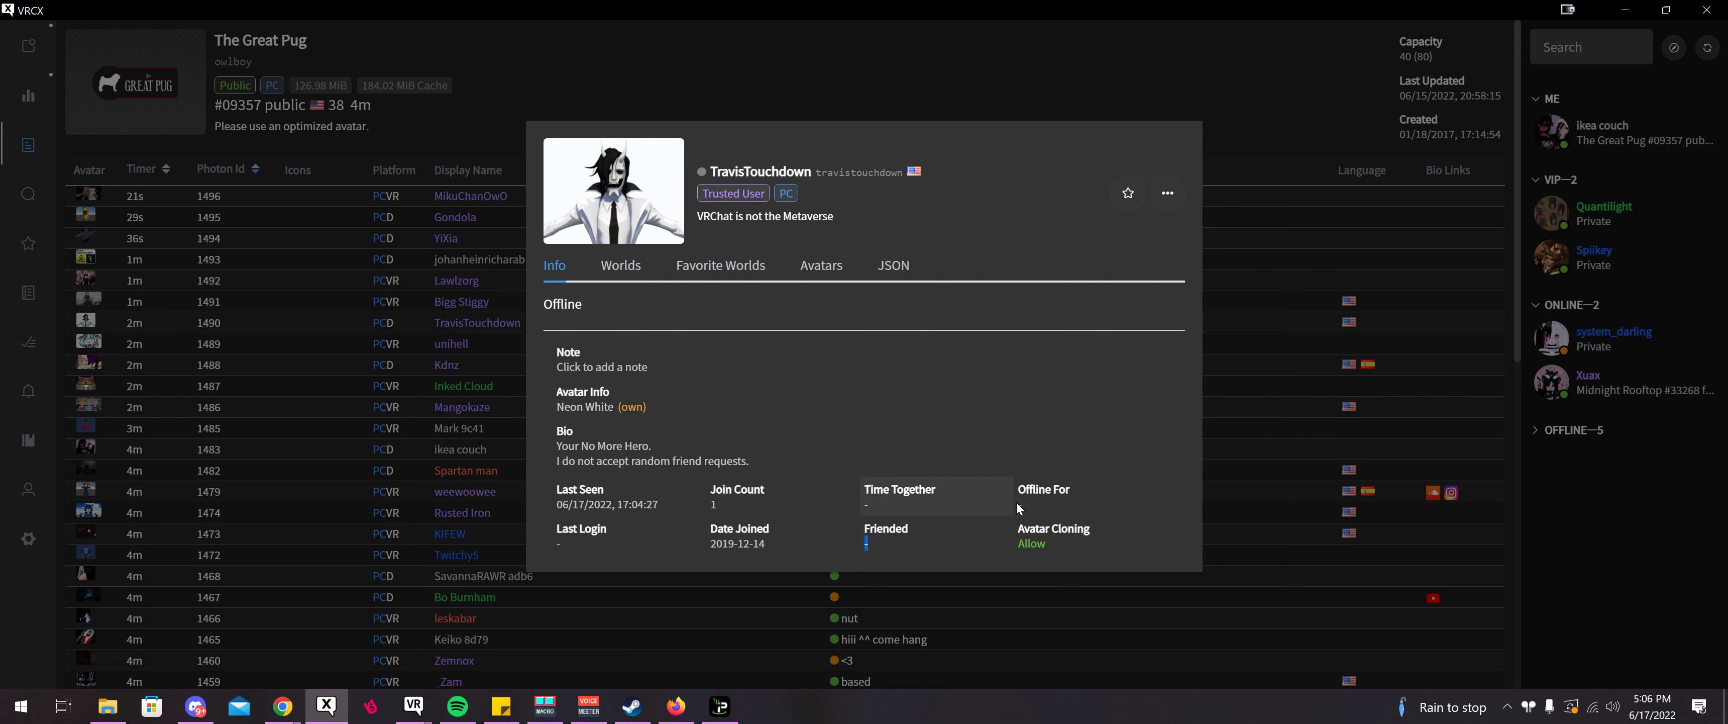
left_click_drag(1061, 489, 1028, 490)
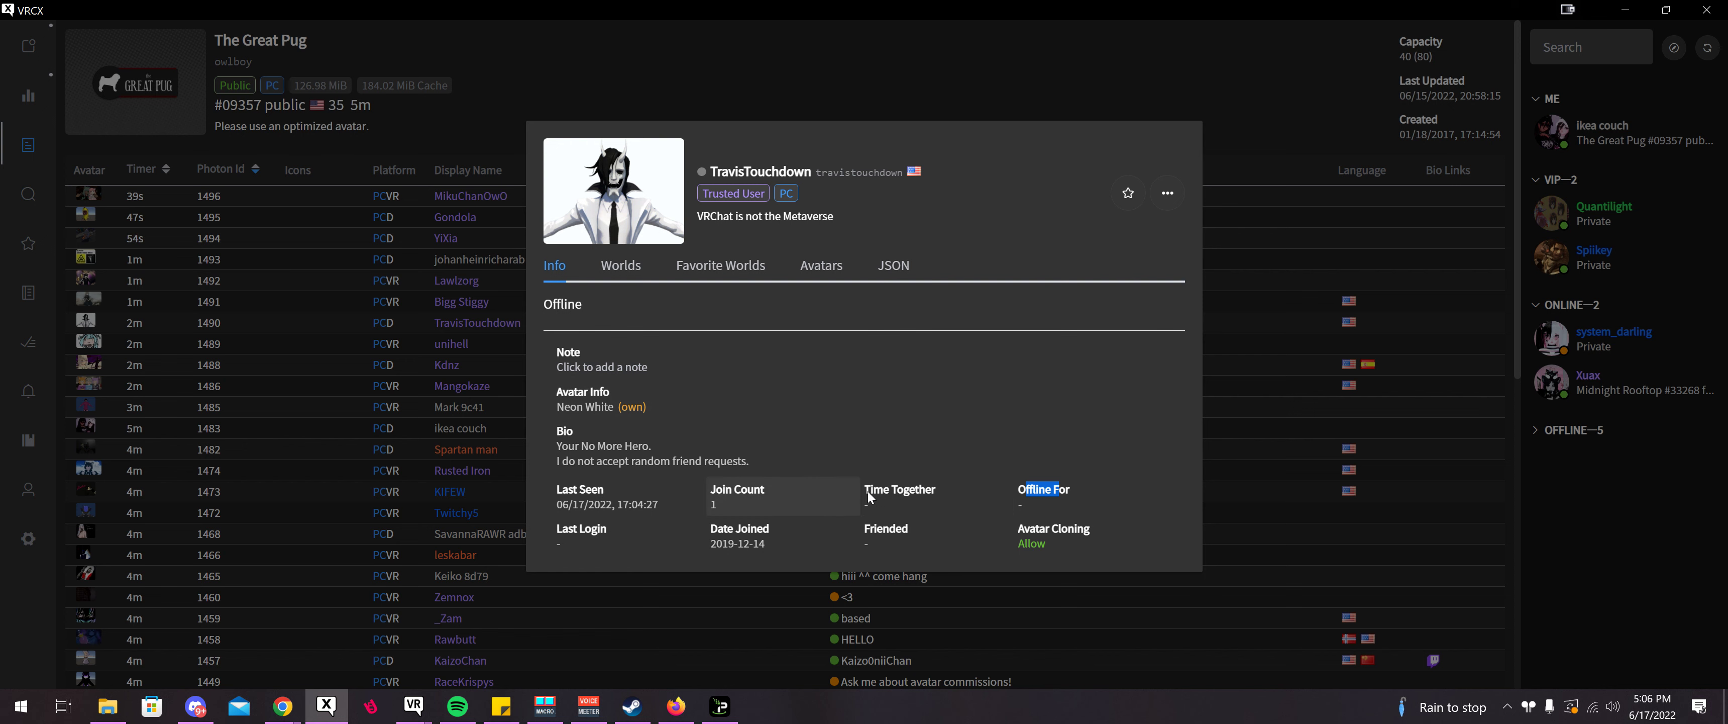
left_click_drag(872, 505, 919, 478)
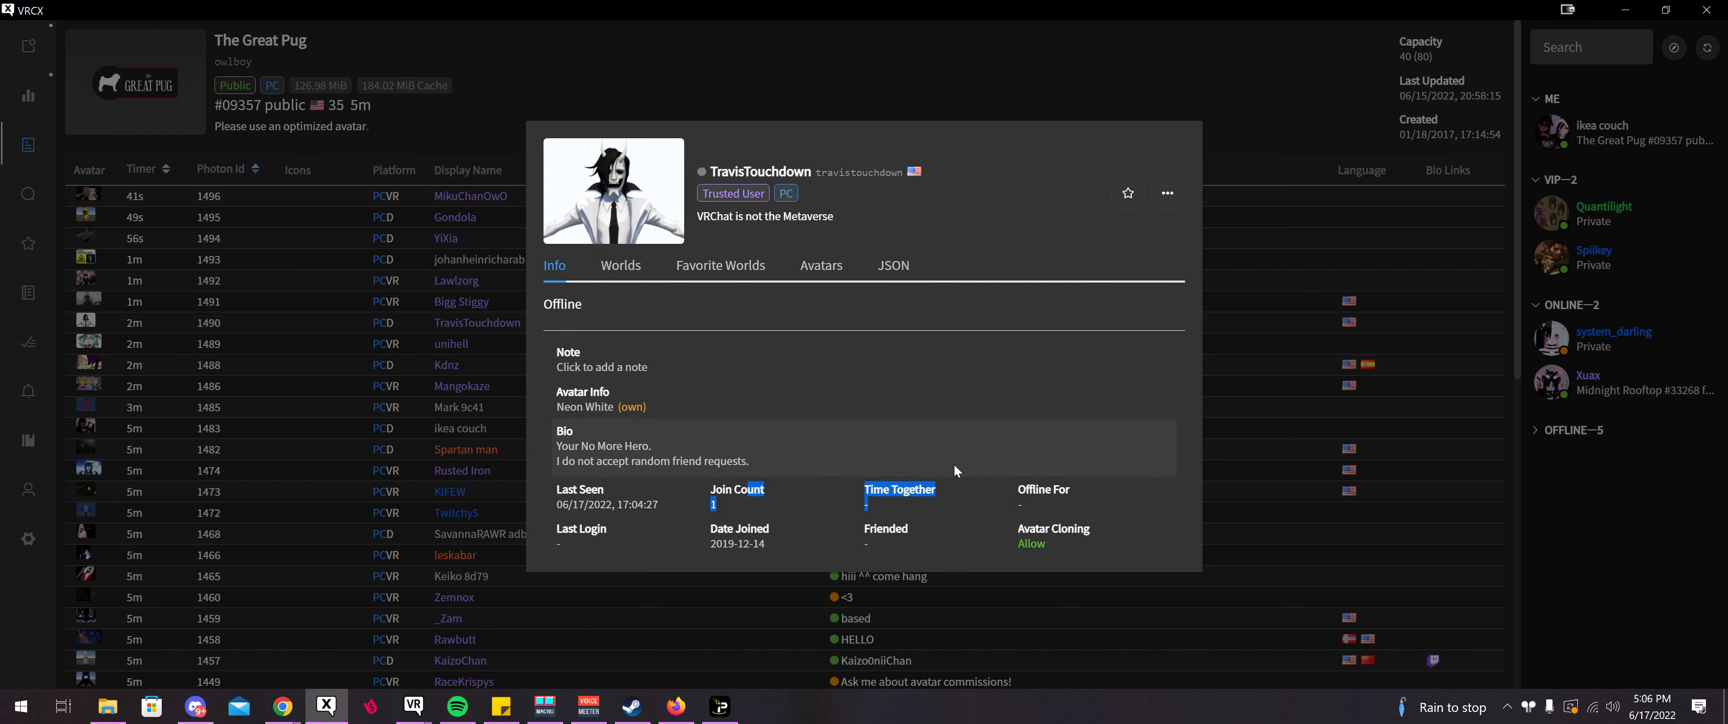
double_click(713, 504)
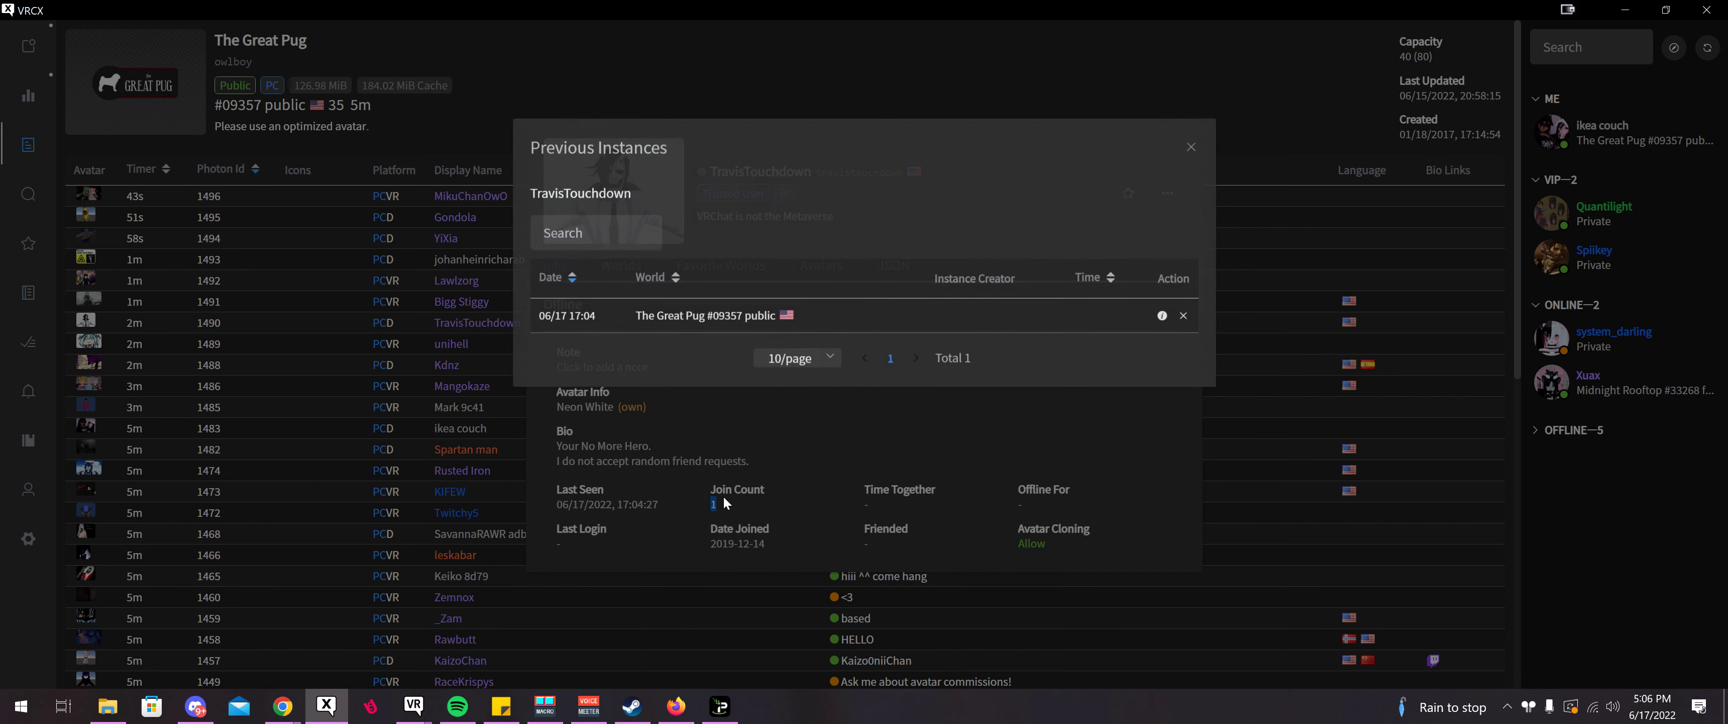
left_click(771, 505)
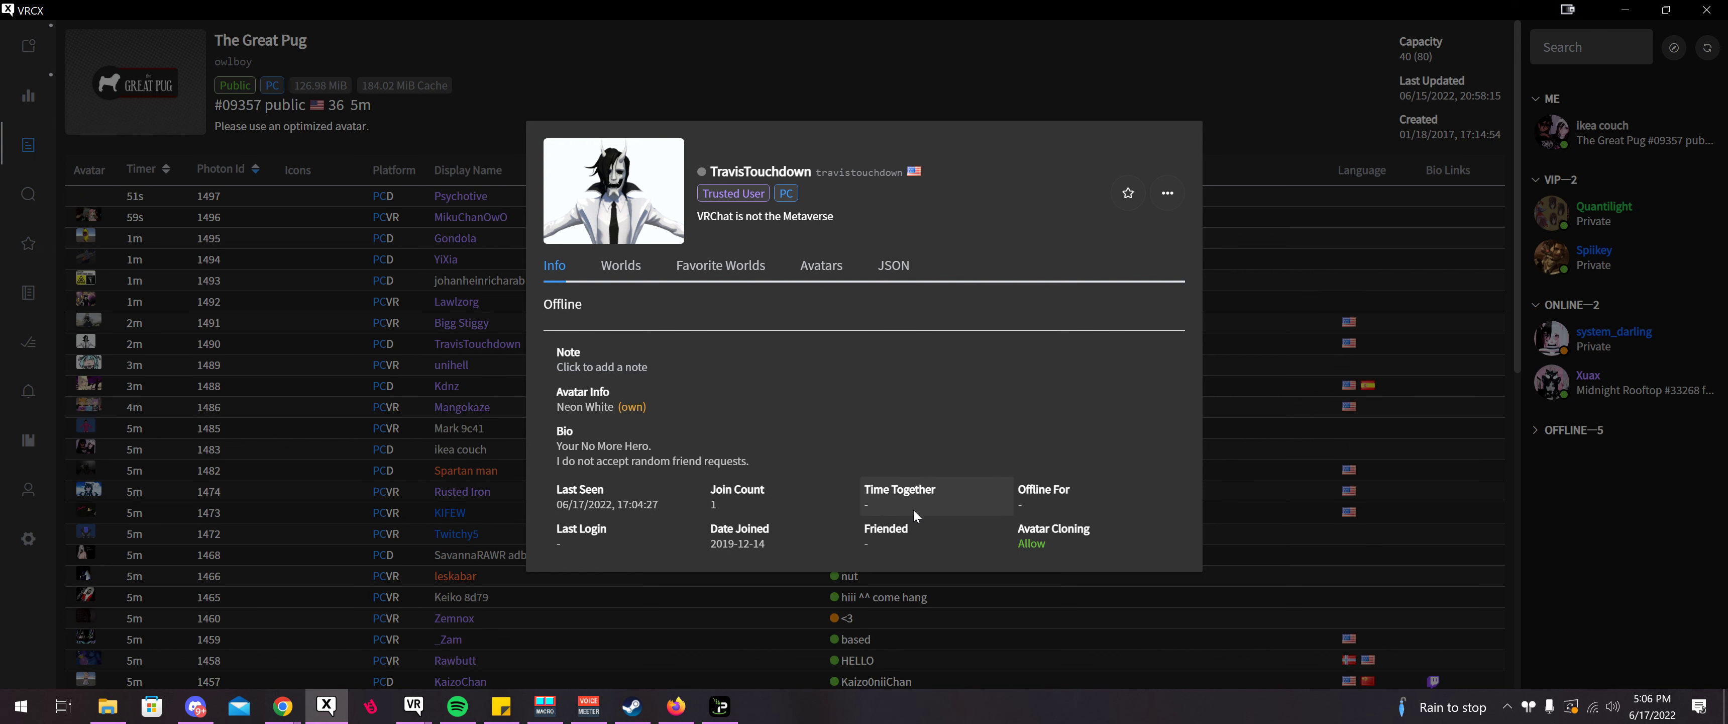
triple_click(878, 503)
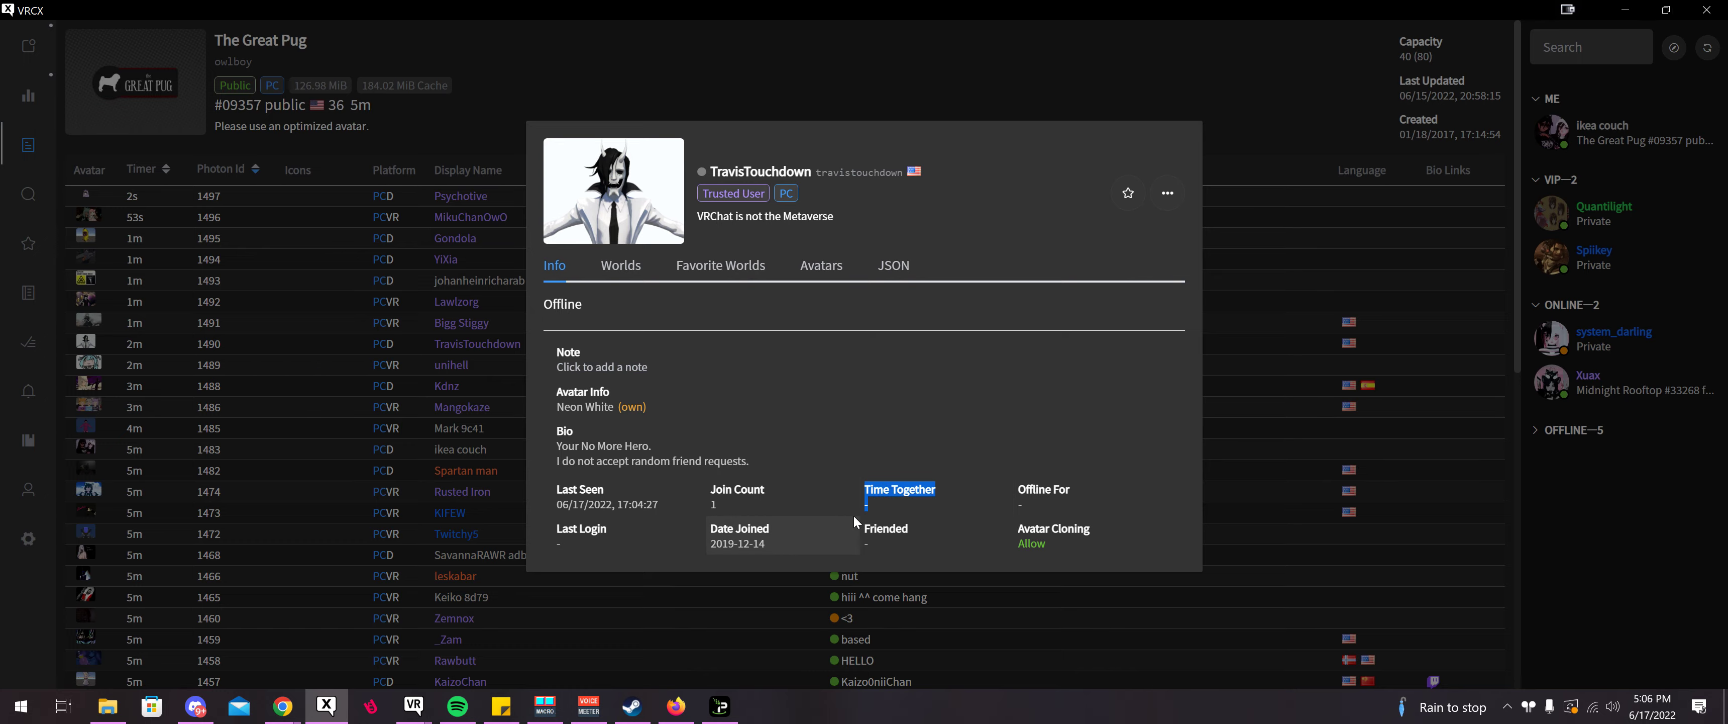
left_click(439, 367)
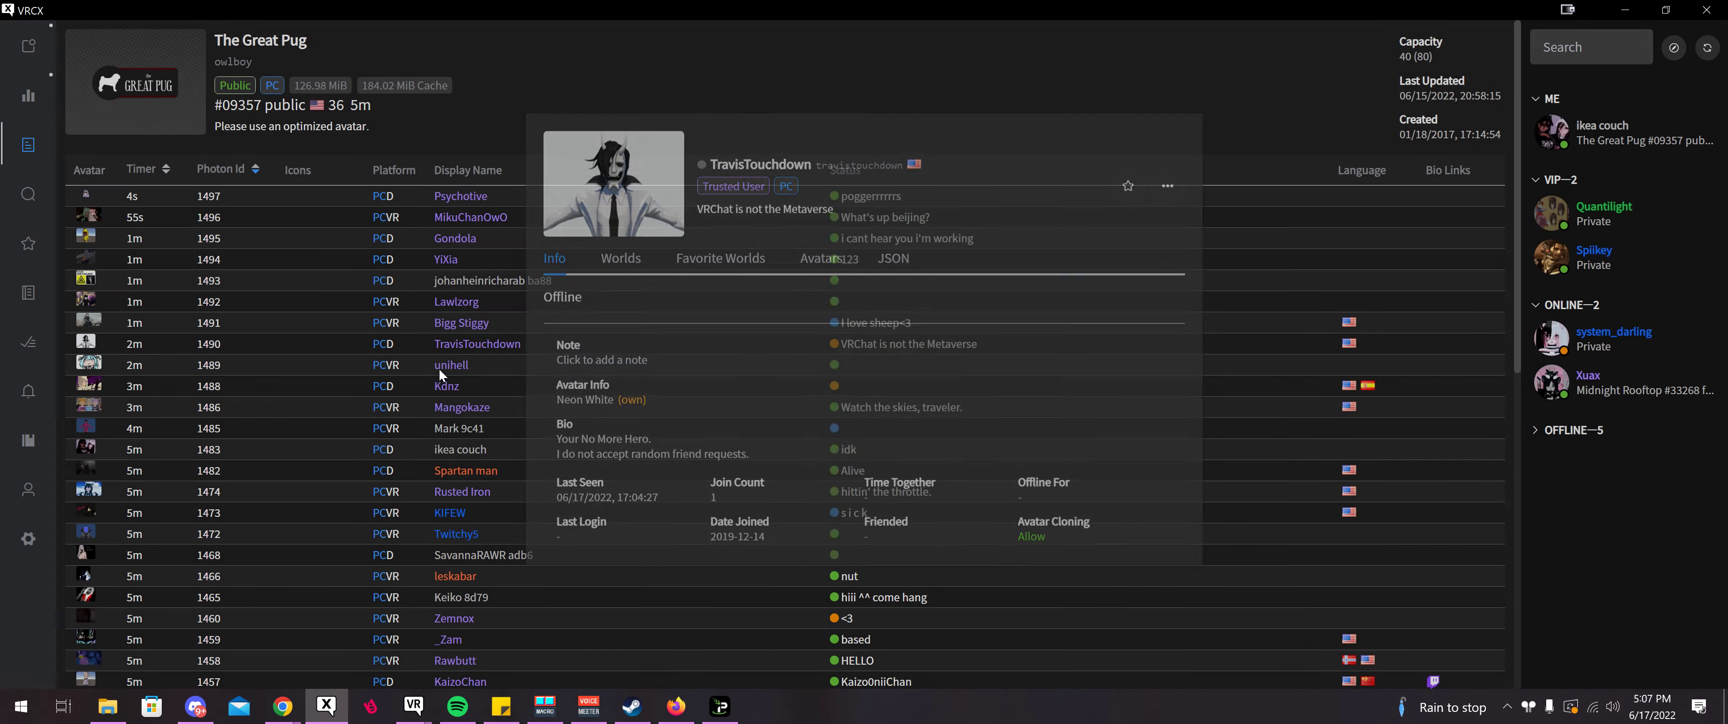
- Examine the current event log beneath the player list and page through to its third page
scroll(422, 365, "down", 5)
scroll(520, 342, "down", 4)
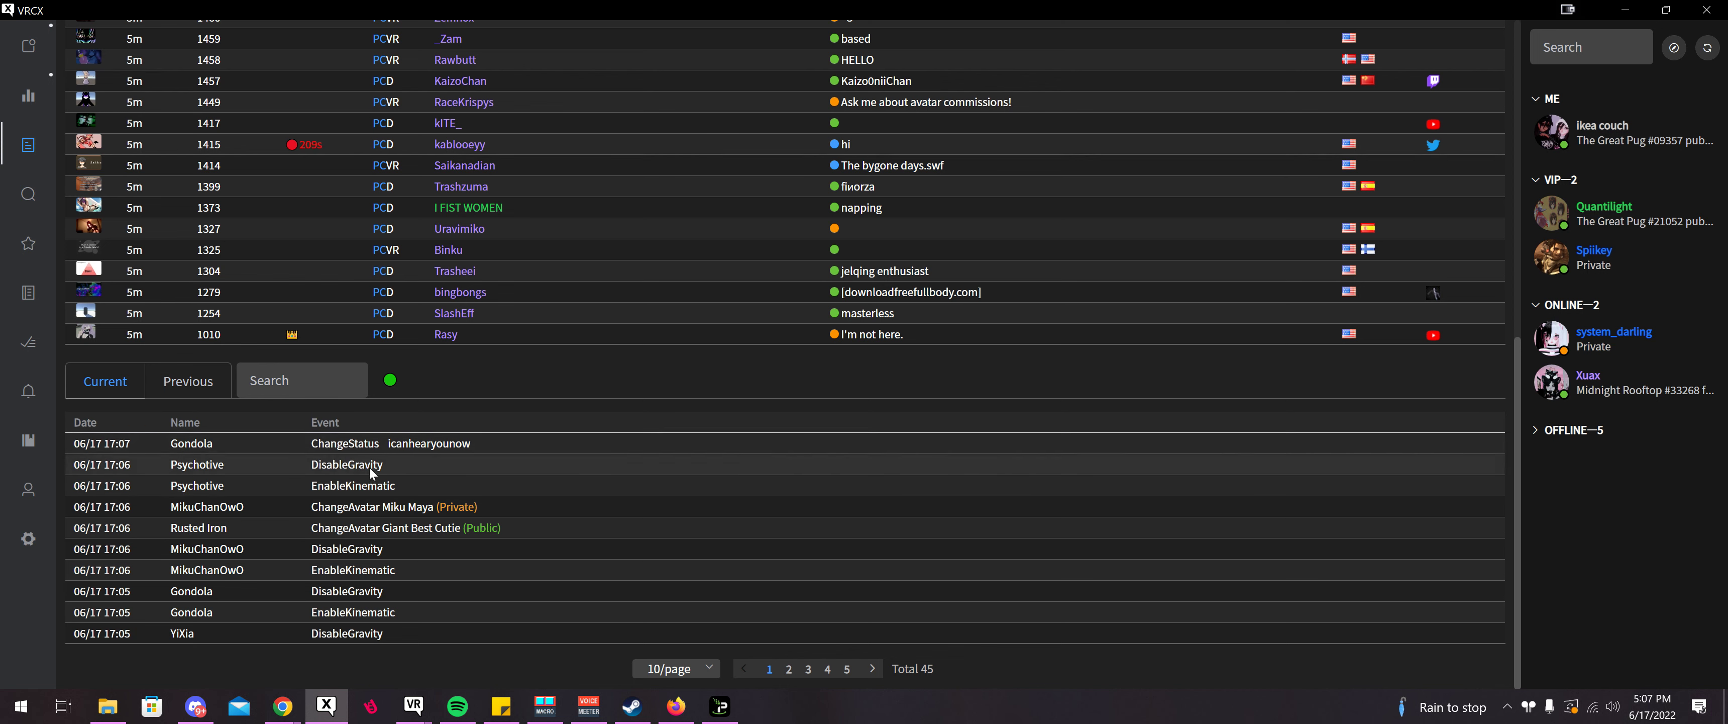
left_click_drag(368, 465, 282, 464)
left_click(408, 456)
left_click(238, 448)
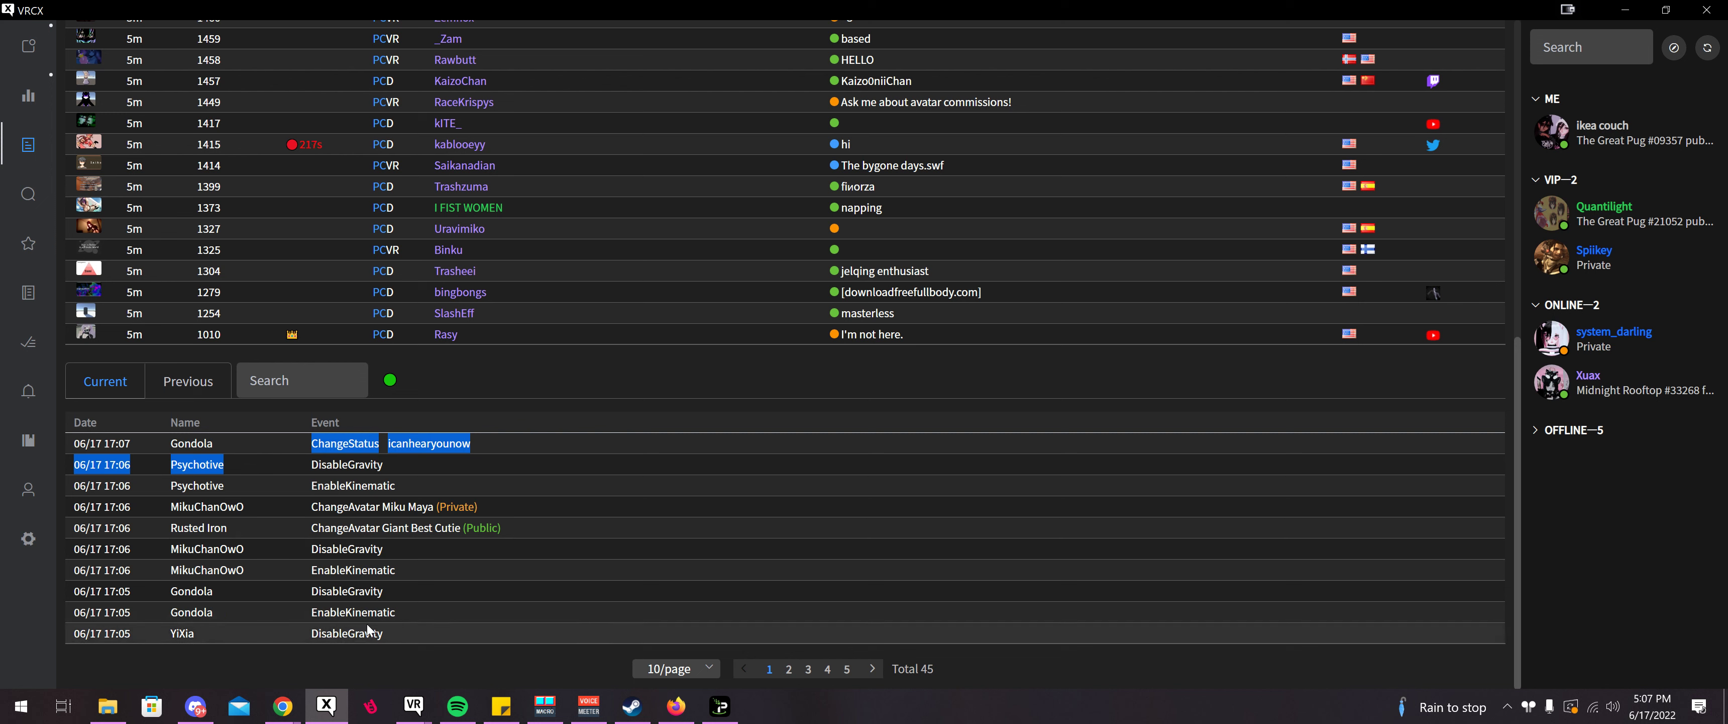
left_click(788, 670)
left_click(809, 669)
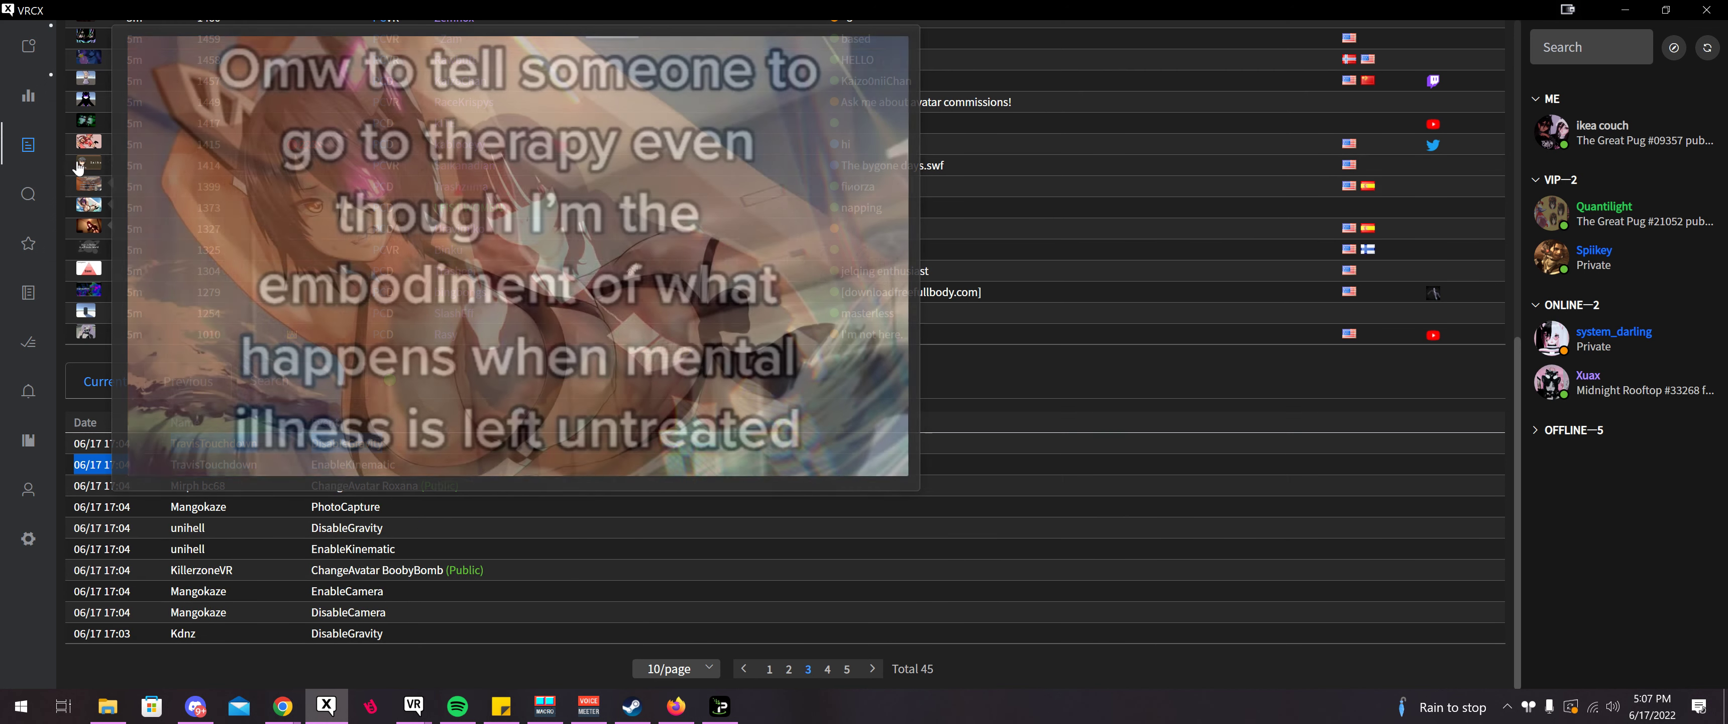
- Open the search page and search the users for a first name
left_click(40, 190)
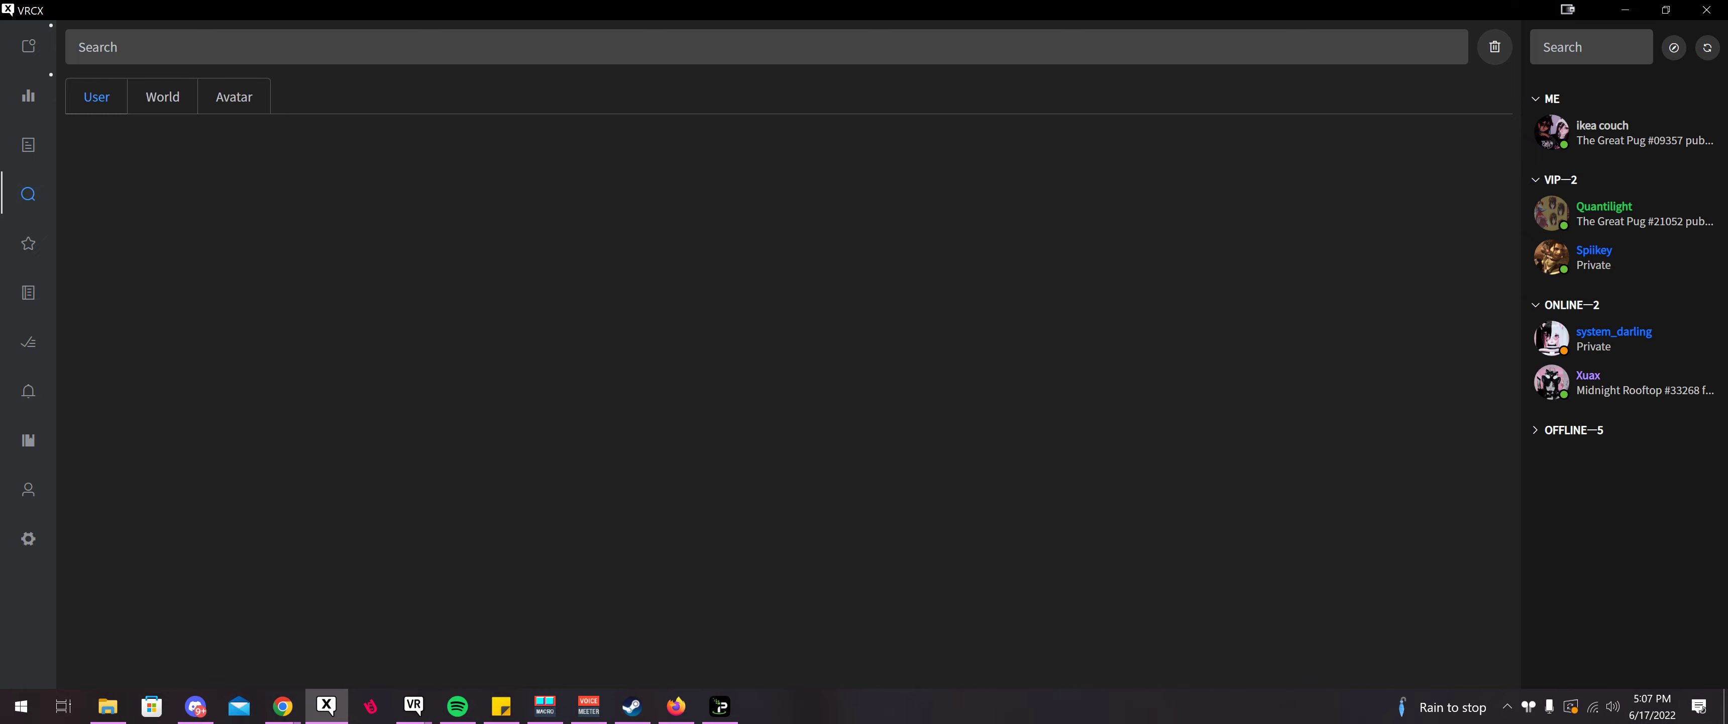
type("jordan")
key("Return")
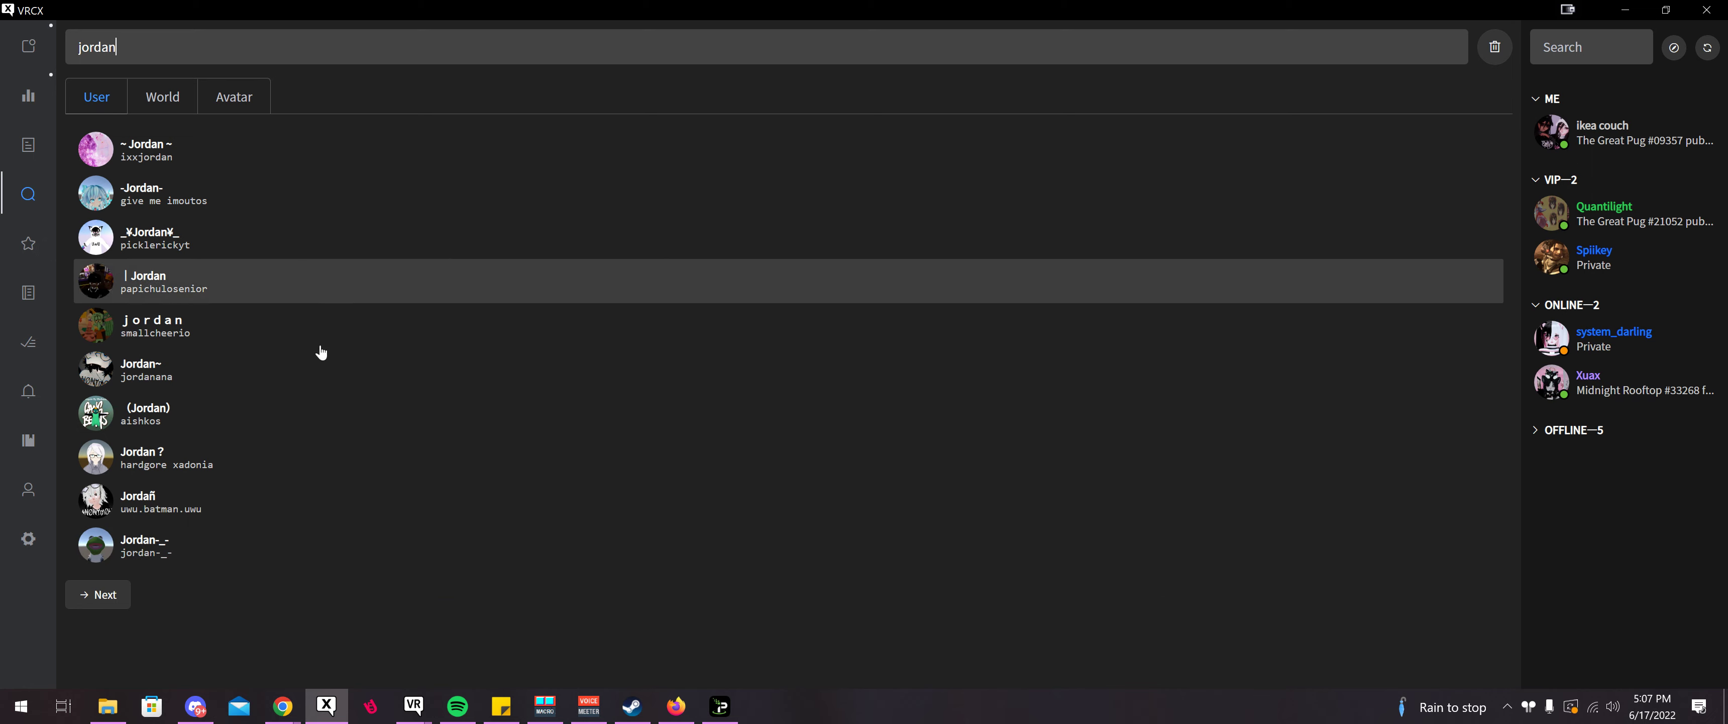
- Search the worlds for "city"
left_click(161, 96)
left_click_drag(118, 47, 76, 31)
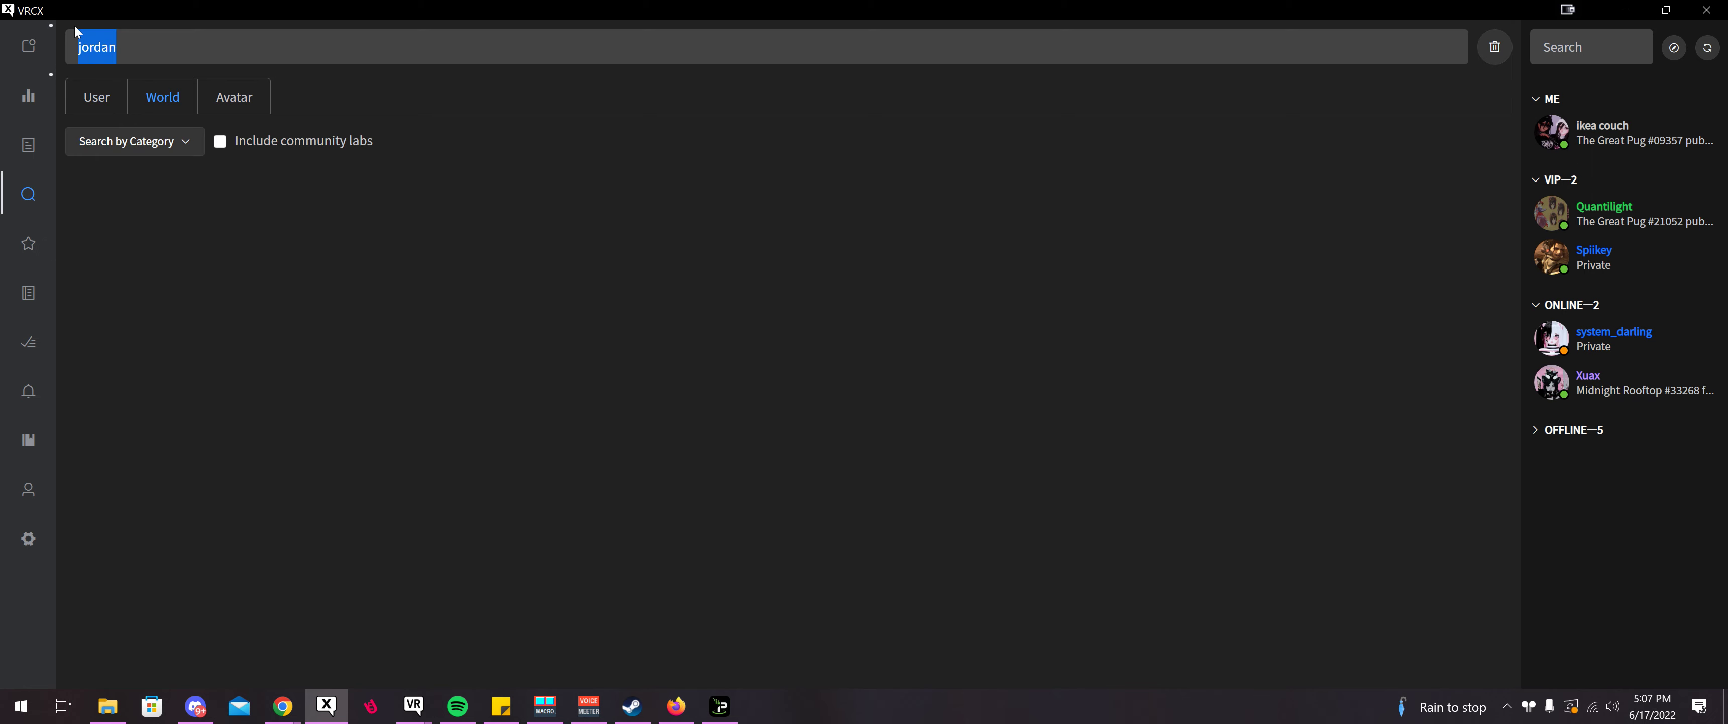
type("city")
key("Return")
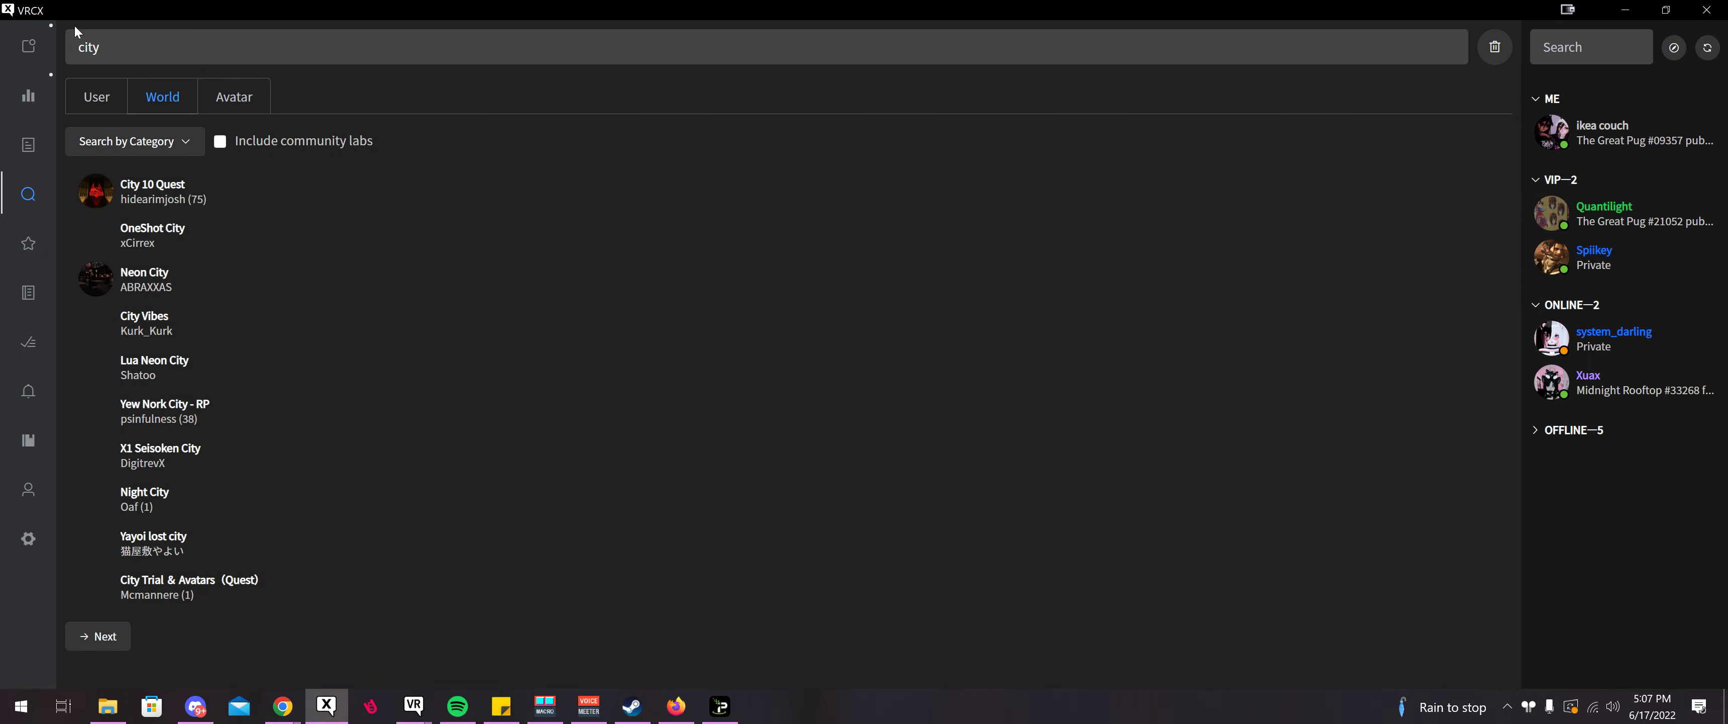
- Search the worlds for "fbt", view the FBT Heaven world's instances and close its details
key("ctrl+a")
type("f")
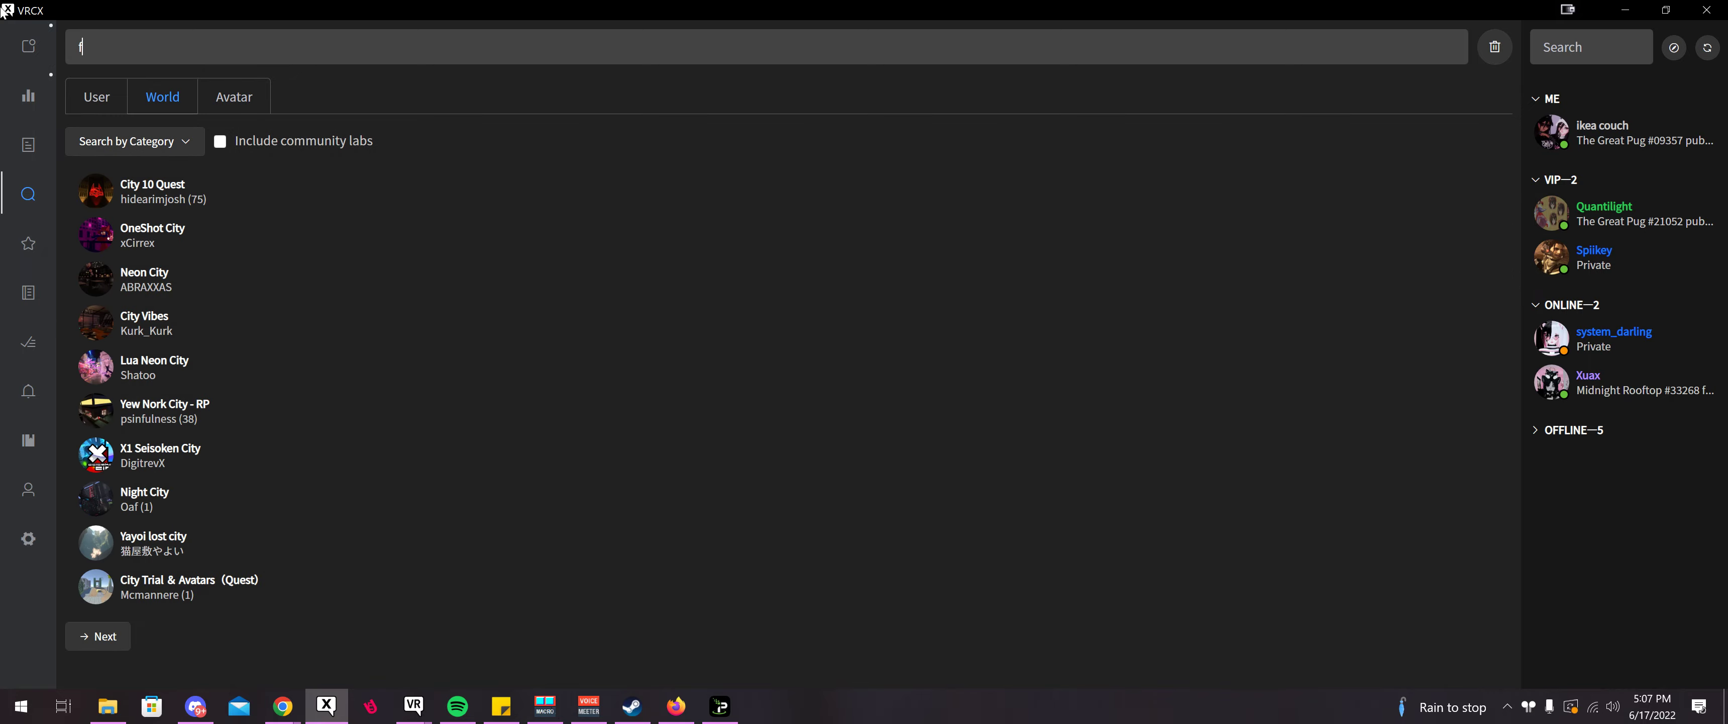
type("bt")
key("Return")
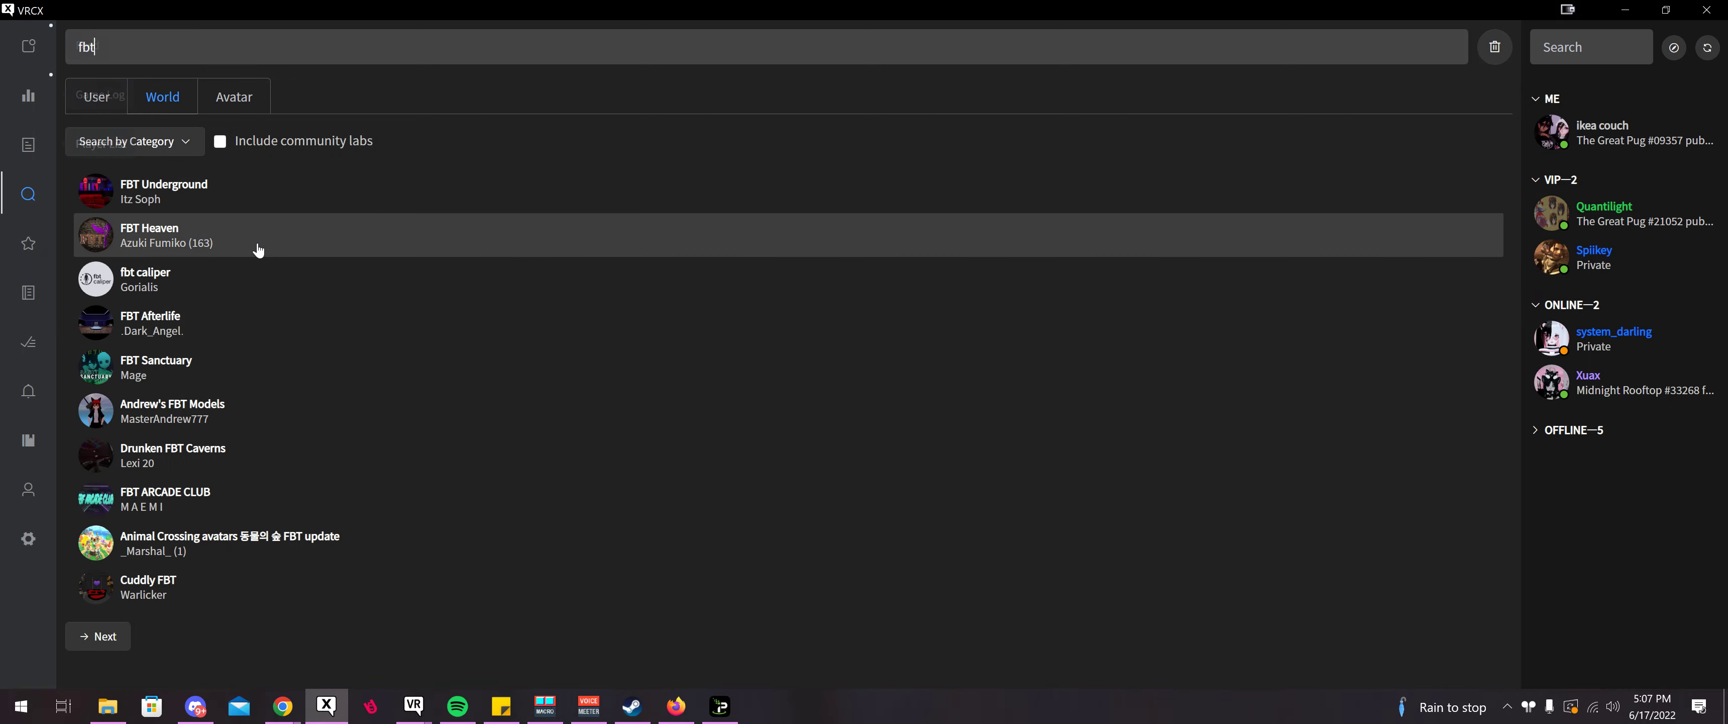
left_click(272, 248)
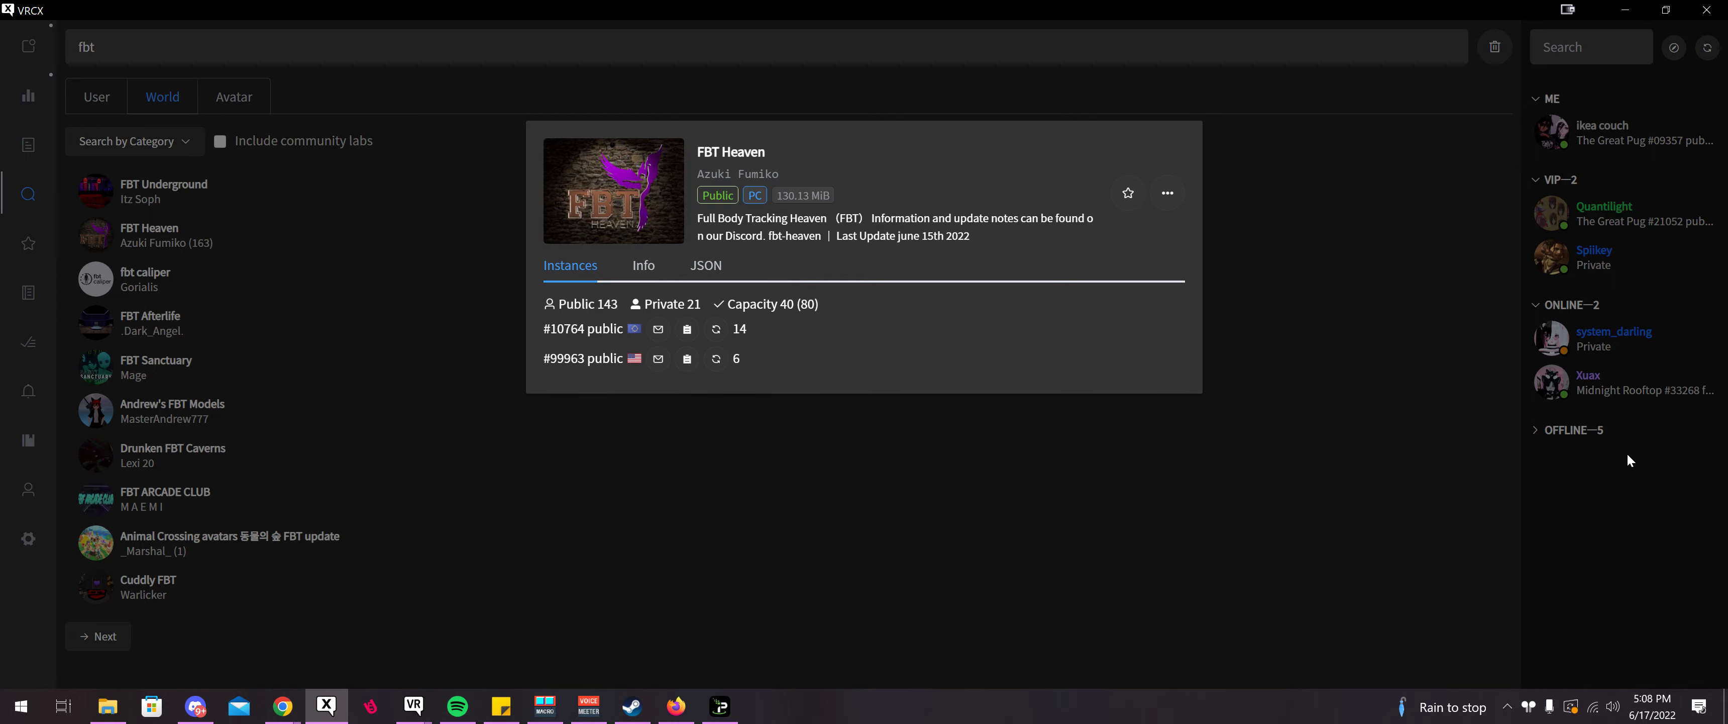
left_click(1488, 420)
- Open the first VIP friend's profile, follow their location to The Great Pug world and check its capacity
left_click(1610, 214)
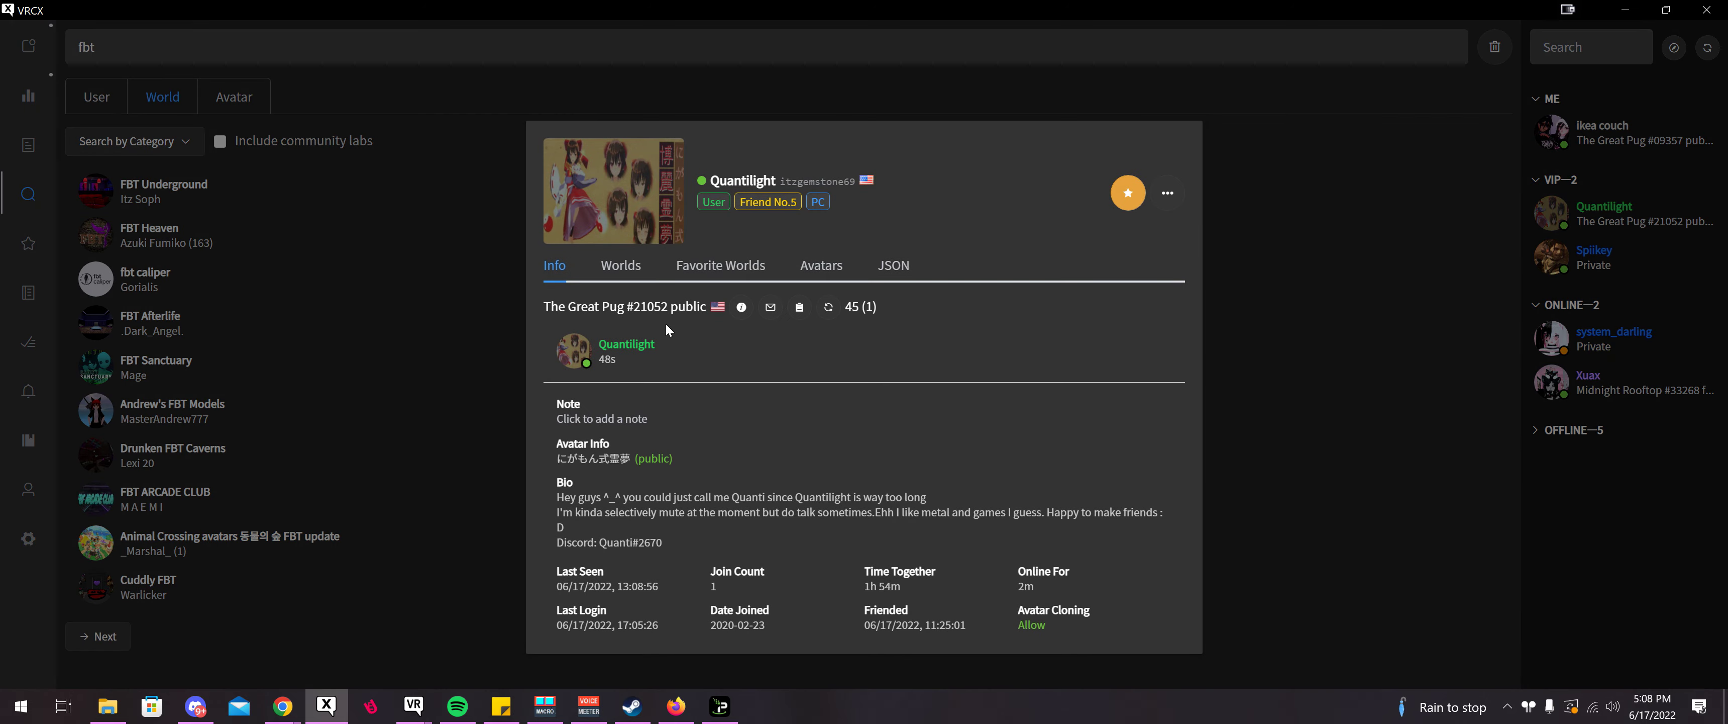
left_click(659, 310)
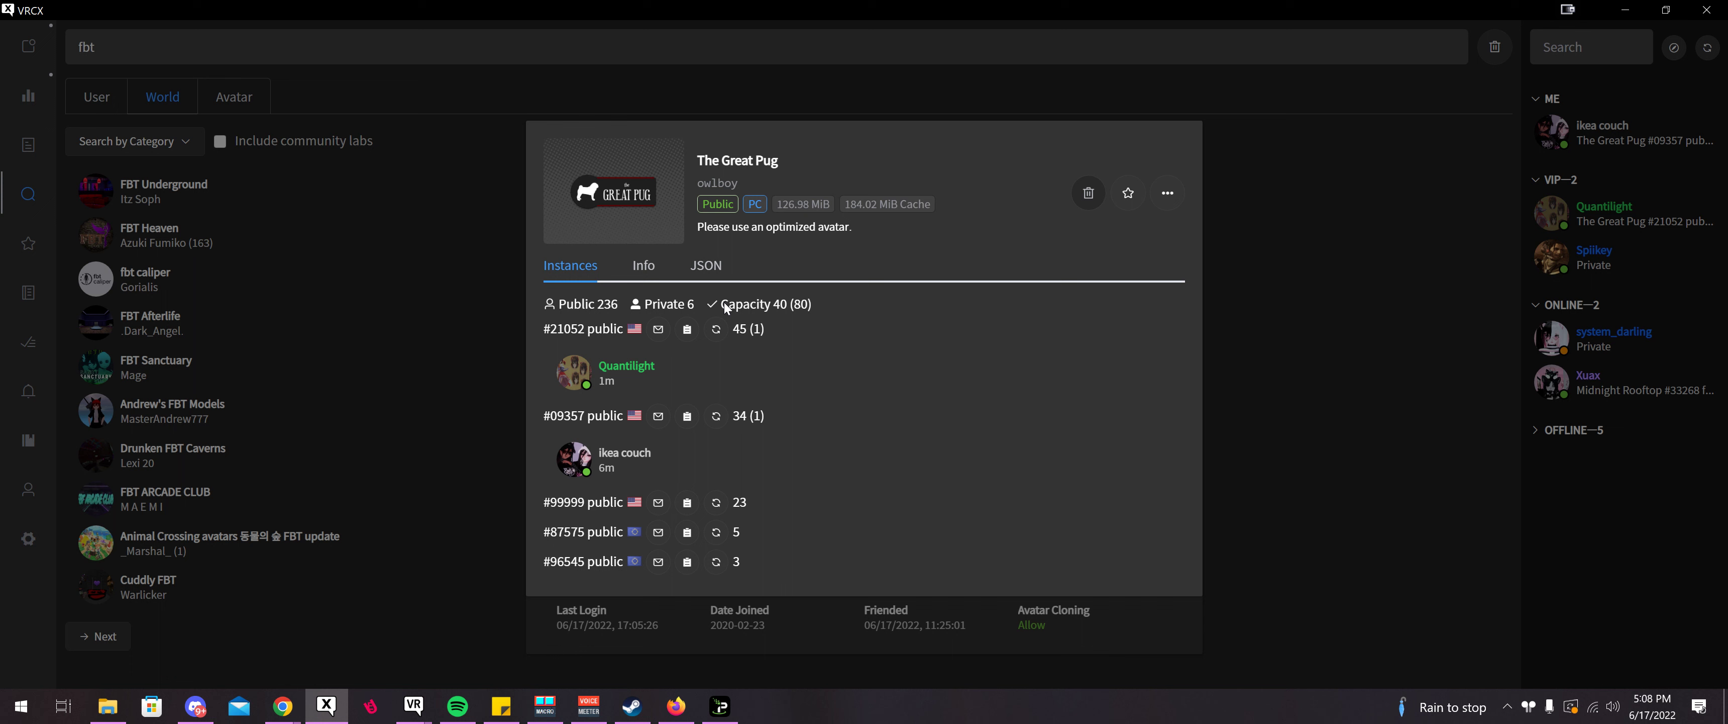
left_click_drag(726, 308, 789, 310)
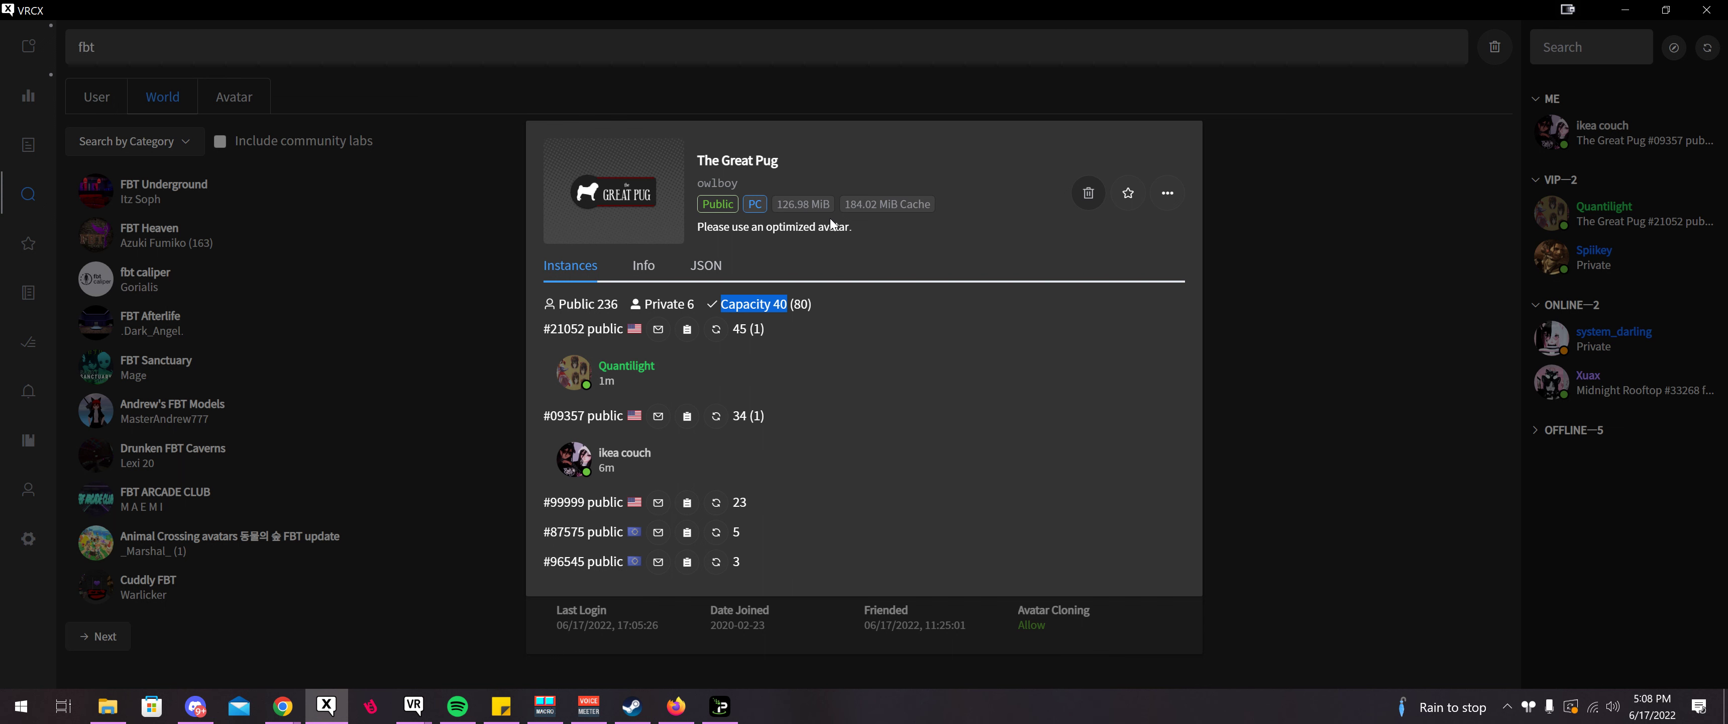
left_click(991, 341)
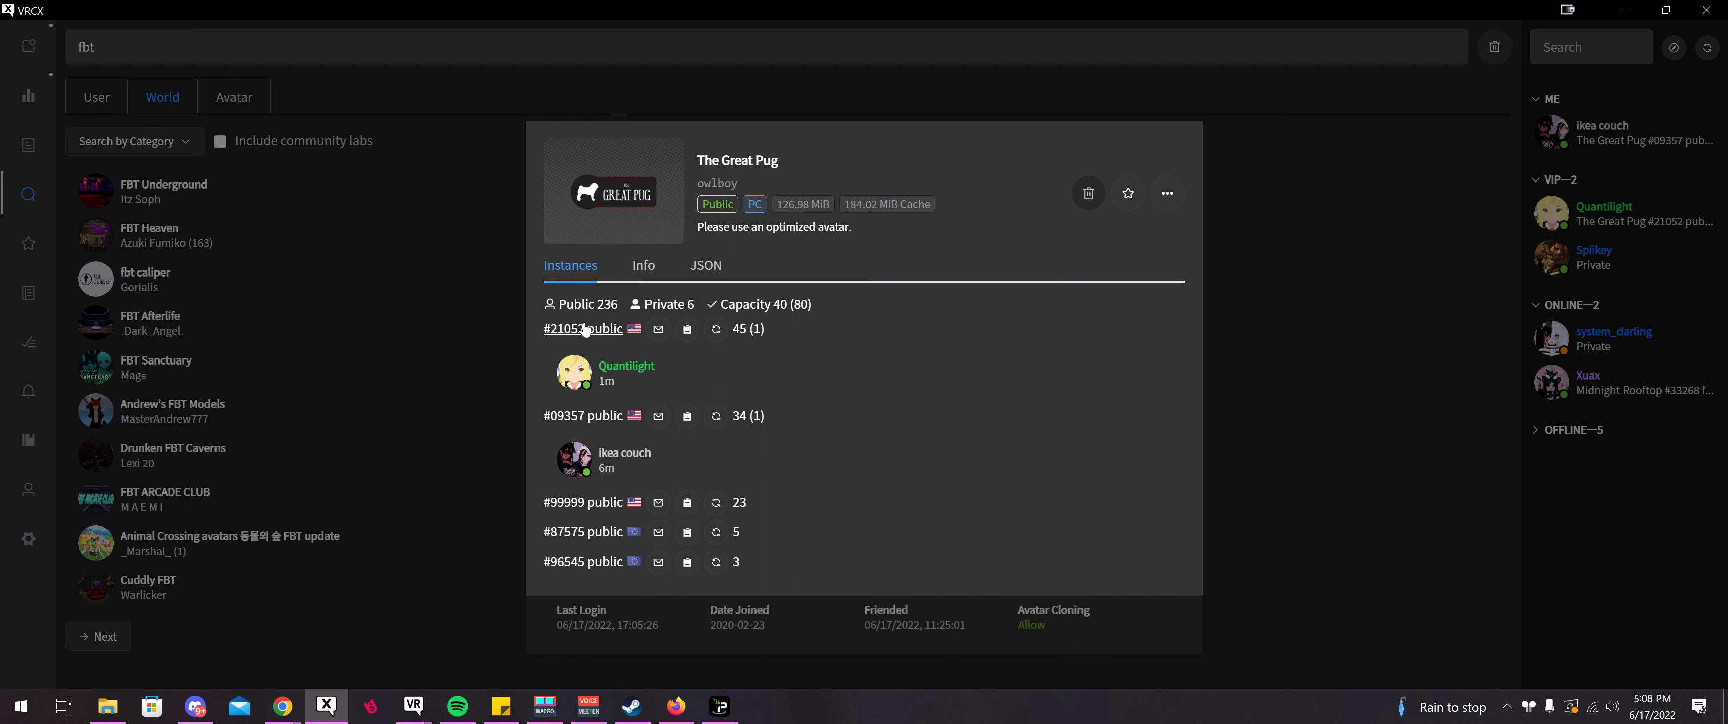
- Check the player count and available actions of The Great Pug's #21052 public instance, and close the open details
double_click(744, 329)
left_click(746, 334)
double_click(740, 329)
left_click(660, 335)
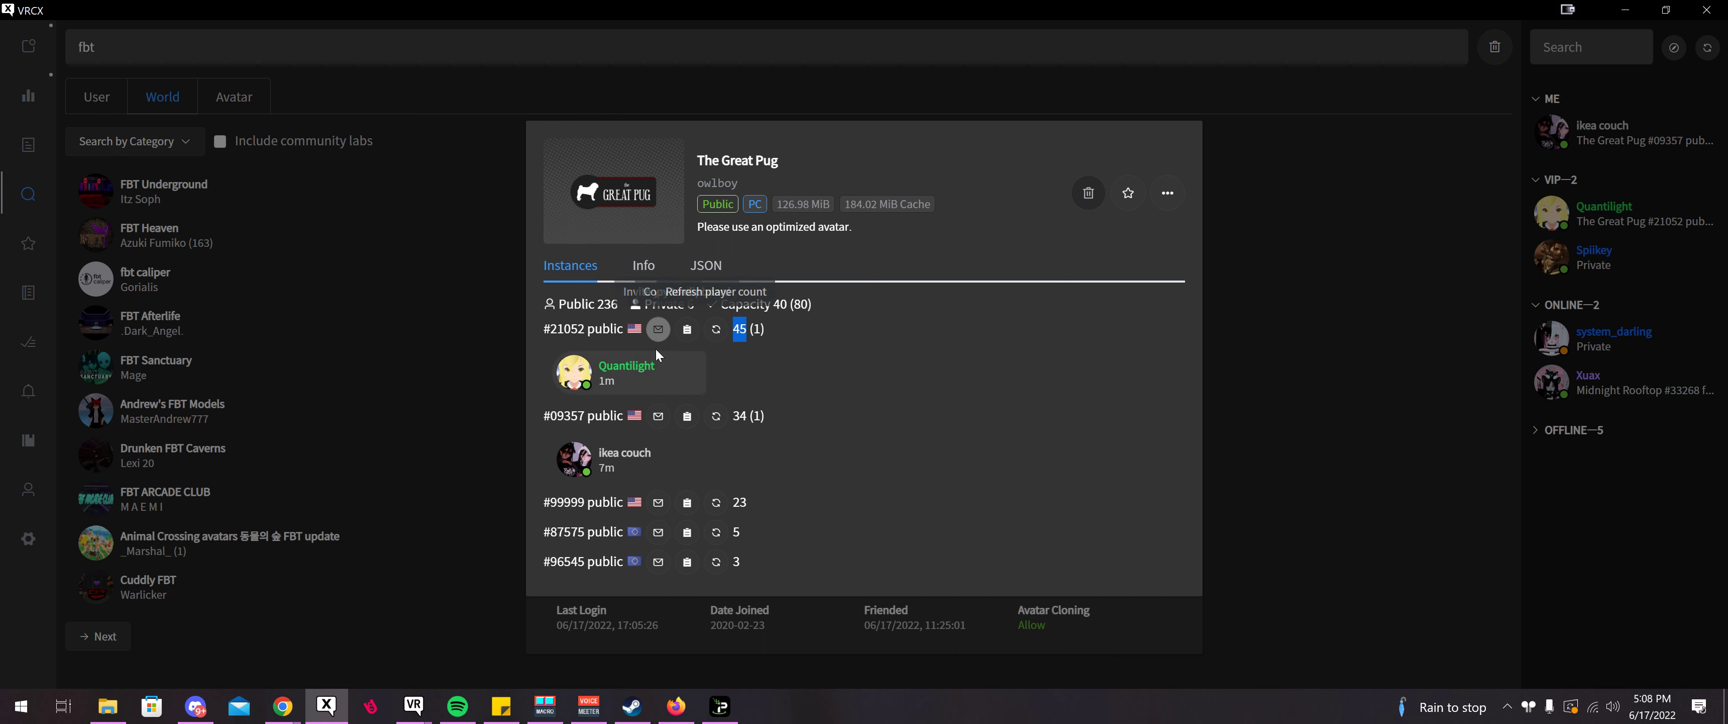
left_click_drag(432, 324, 107, 263)
left_click(134, 258)
- View the FBT Heaven world's instances again, close them, and look at the avatar search options
left_click(146, 235)
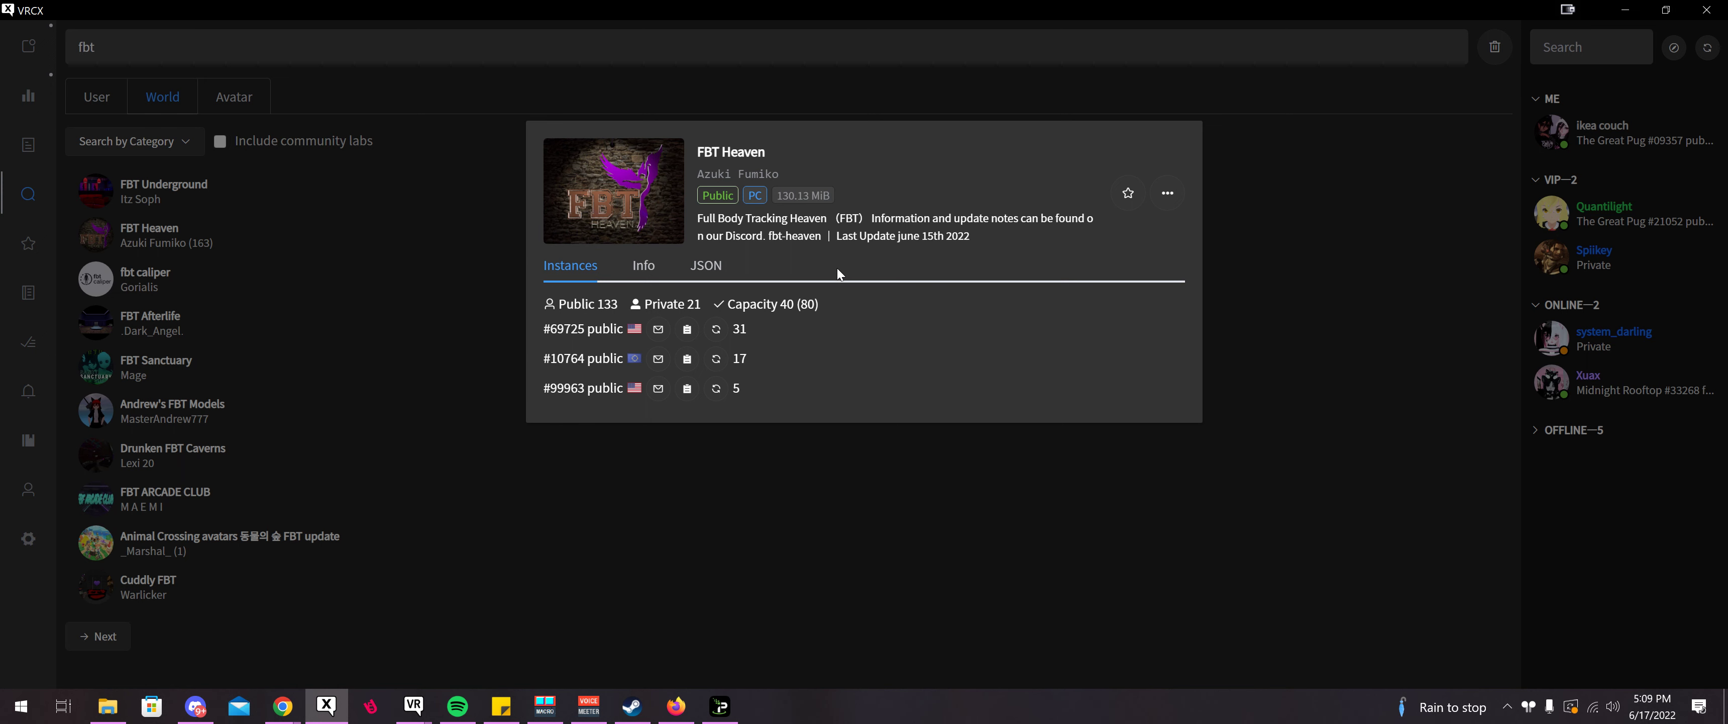
left_click(369, 268)
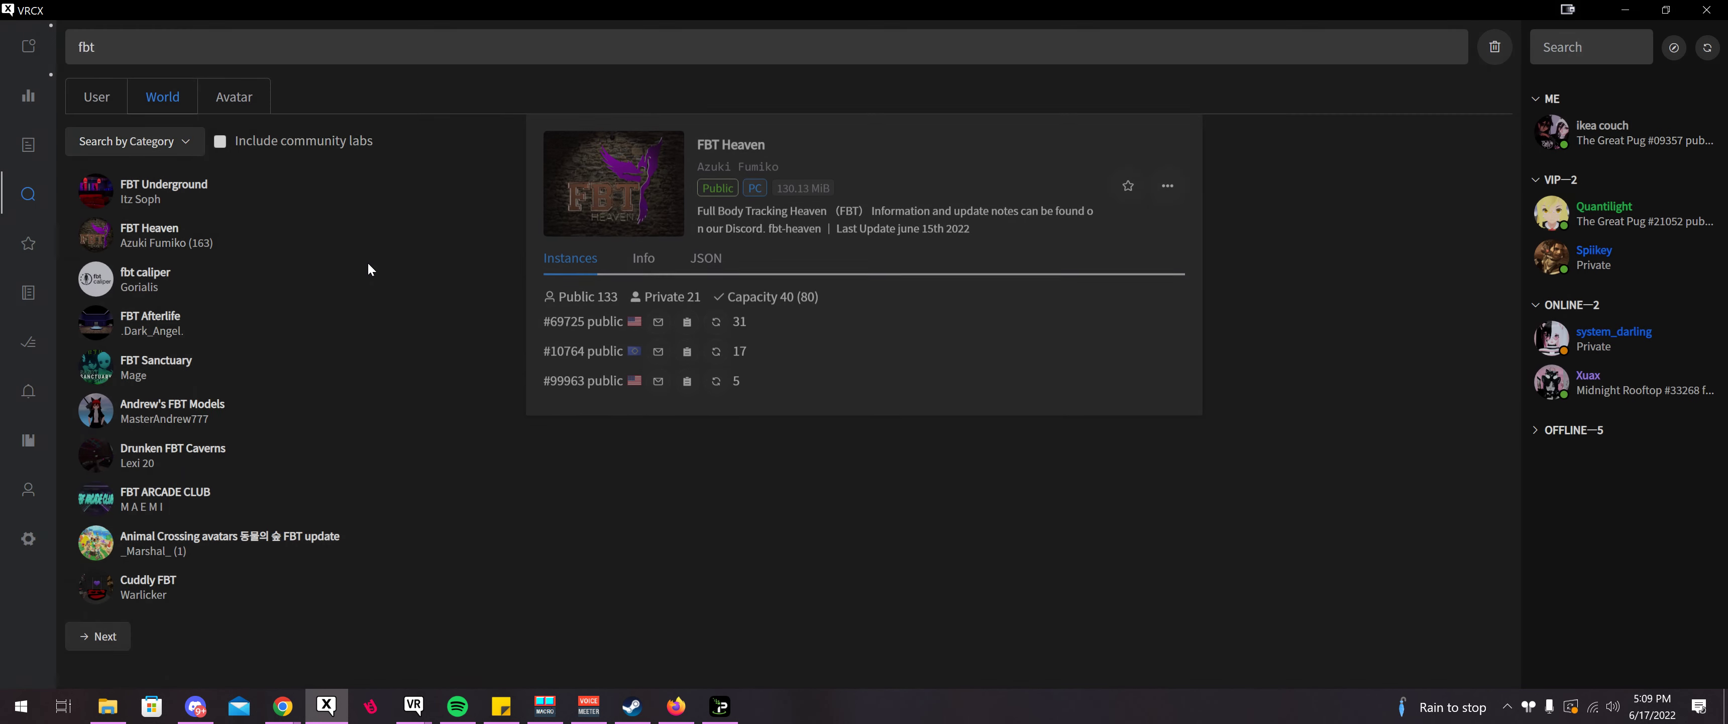
left_click(210, 108)
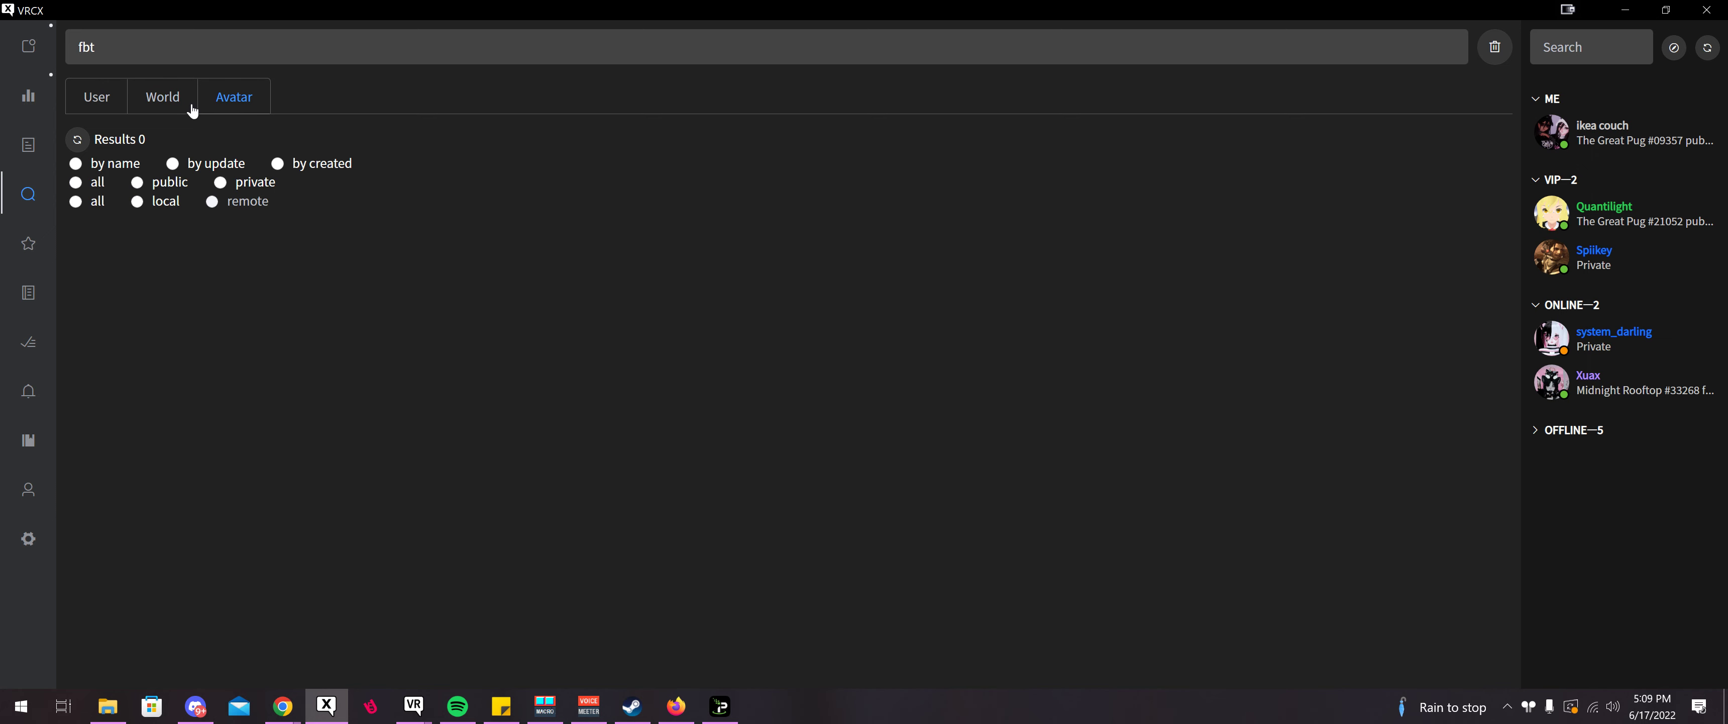
- Open the favorite friends, move the second friend in group_0 to Group 2, and expand Group 2
left_click(15, 251)
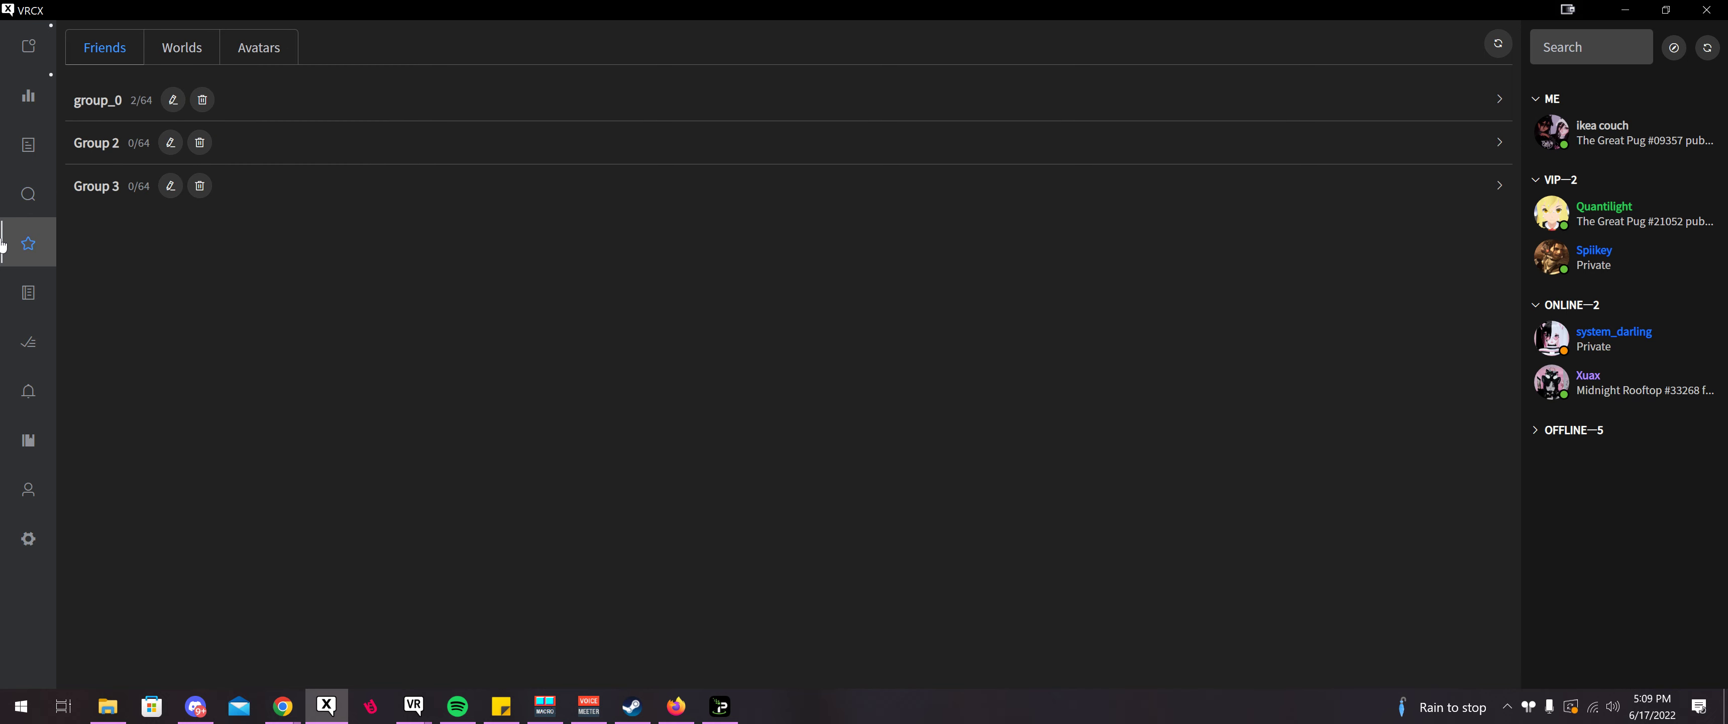
left_click(100, 102)
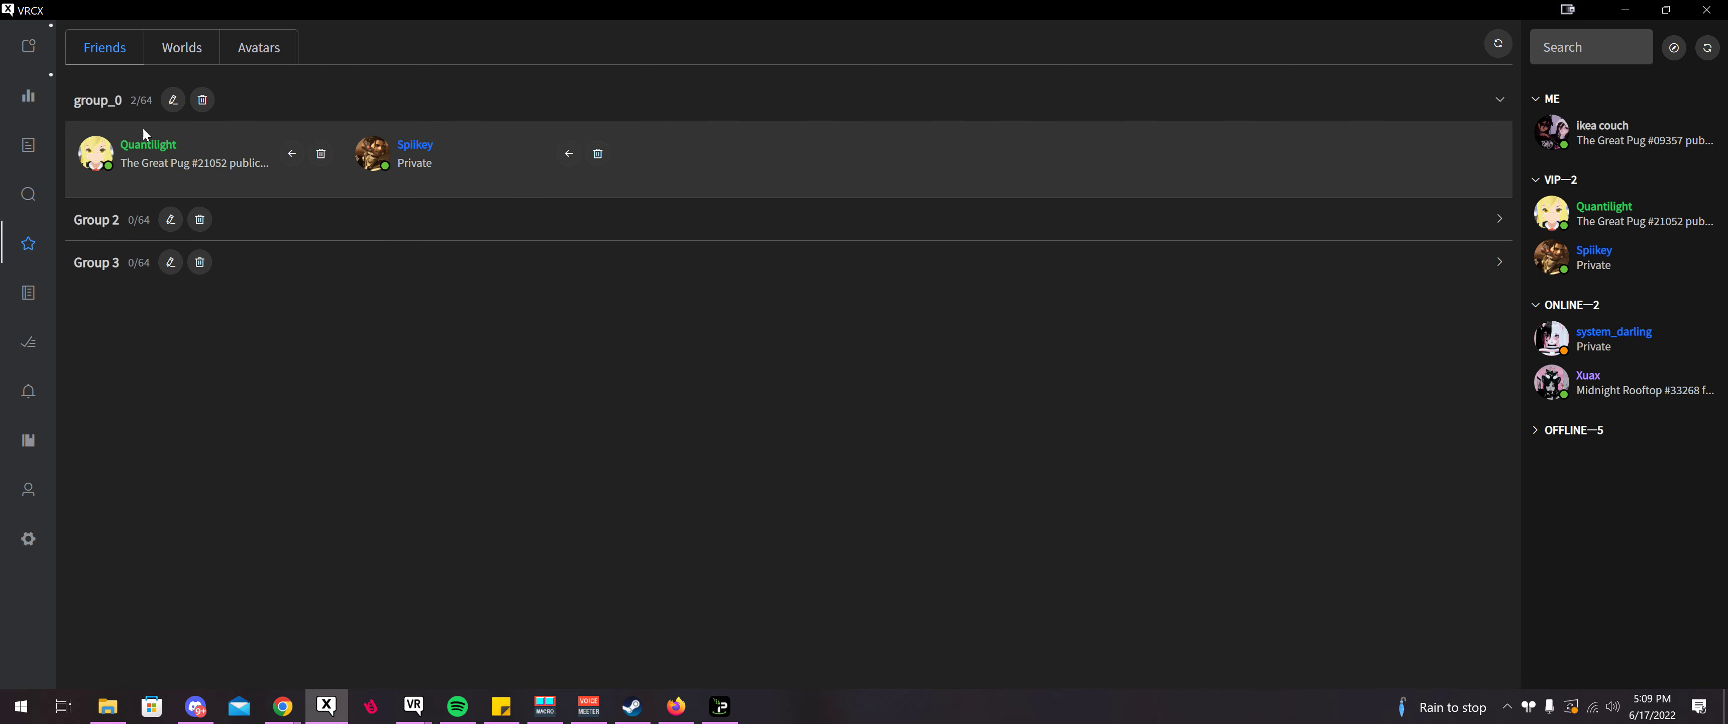
left_click(568, 154)
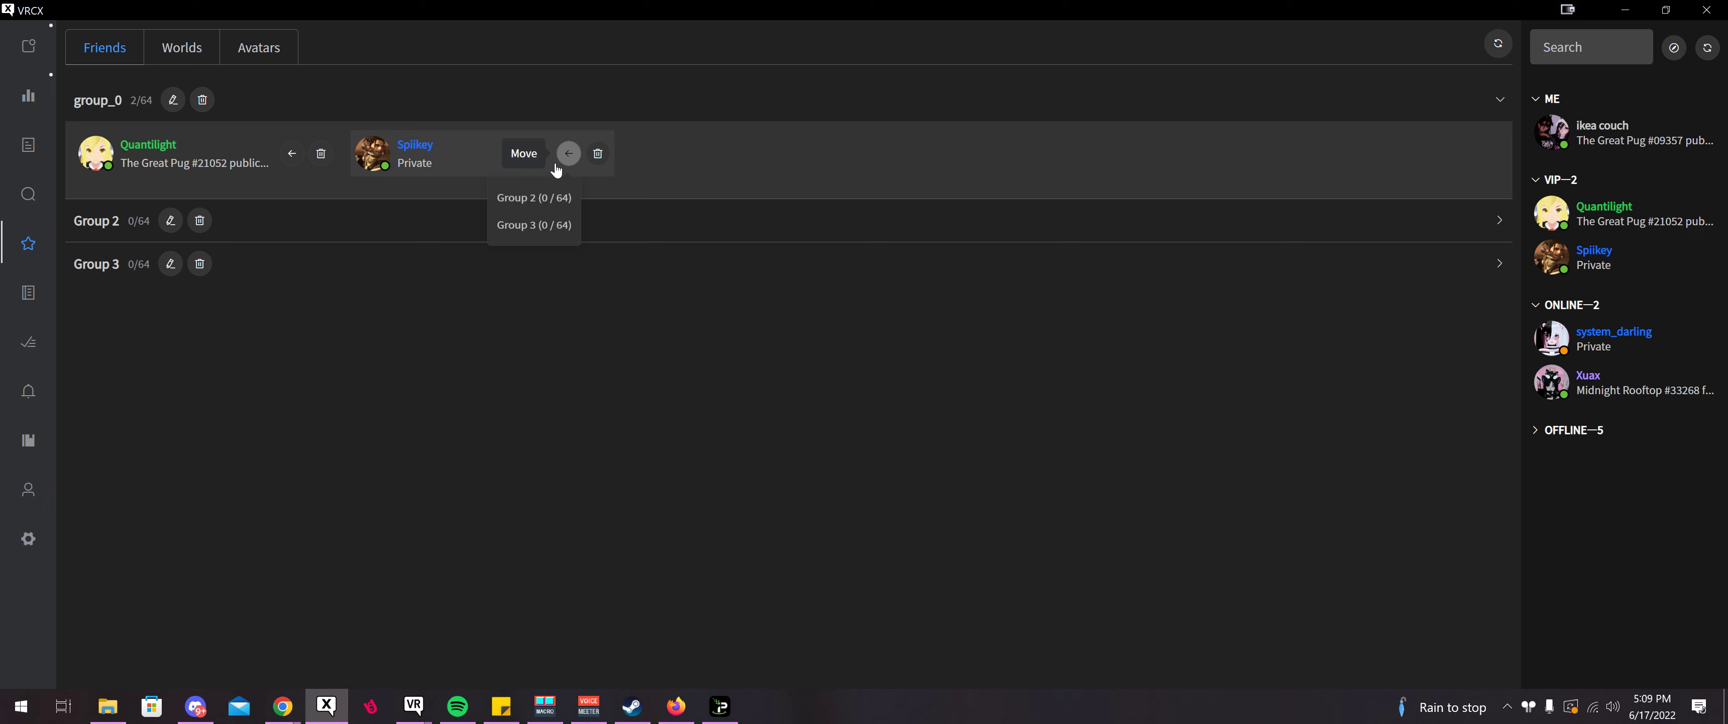
left_click(527, 205)
left_click(118, 236)
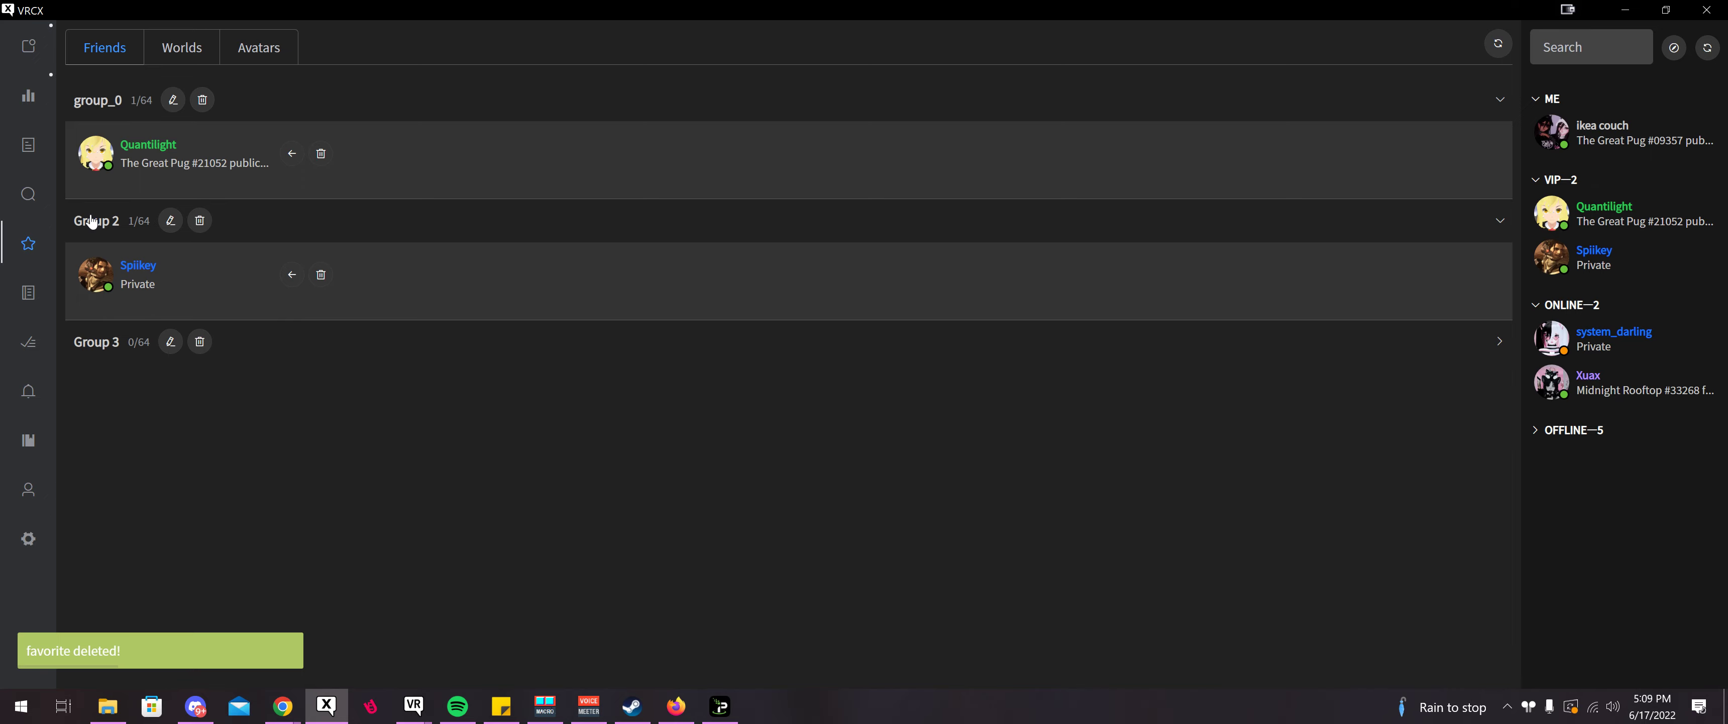
- Remove the friend in Group 2 from the favorites
left_click(321, 274)
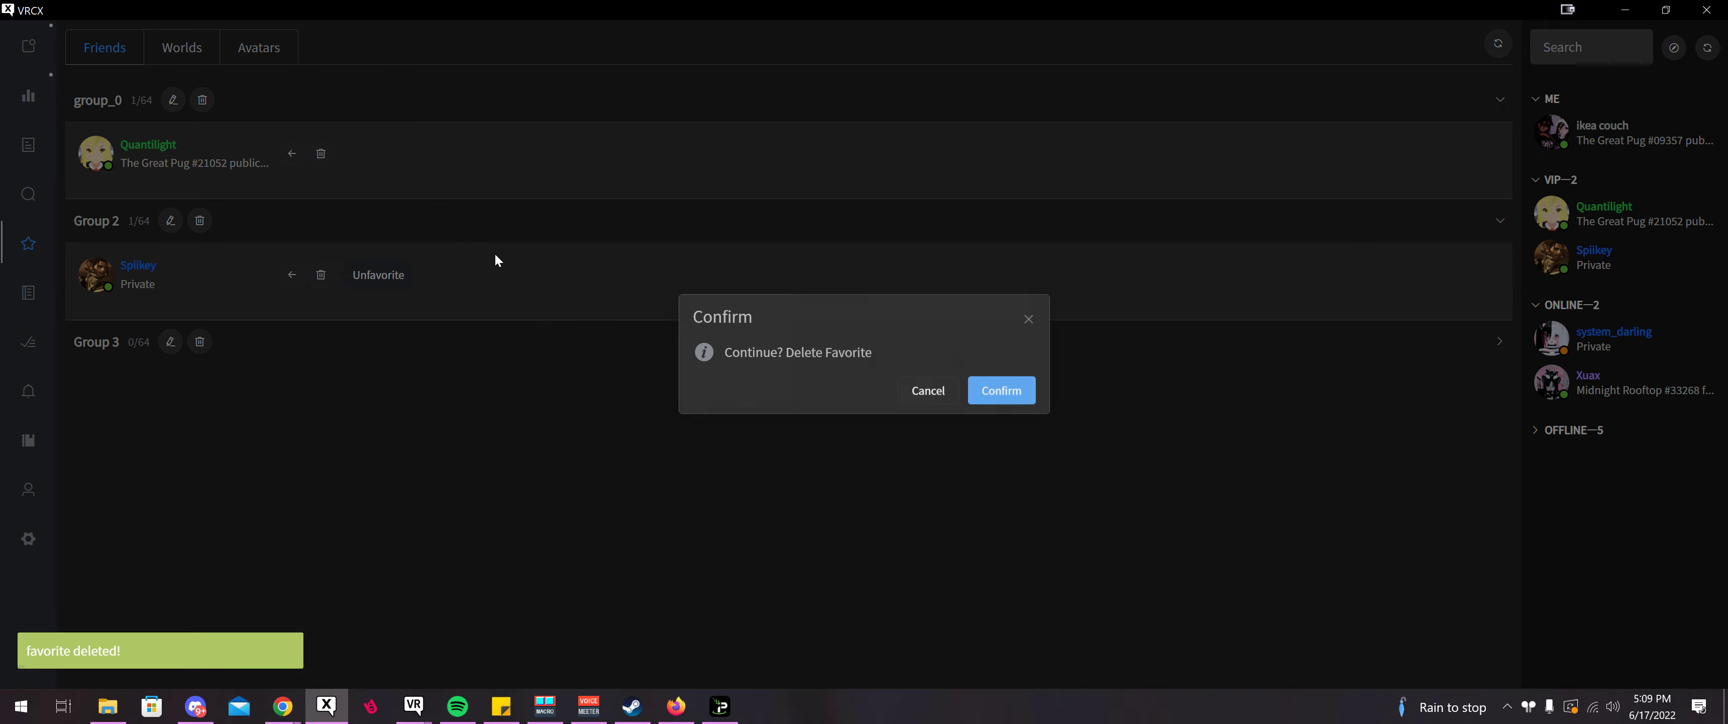
left_click(995, 392)
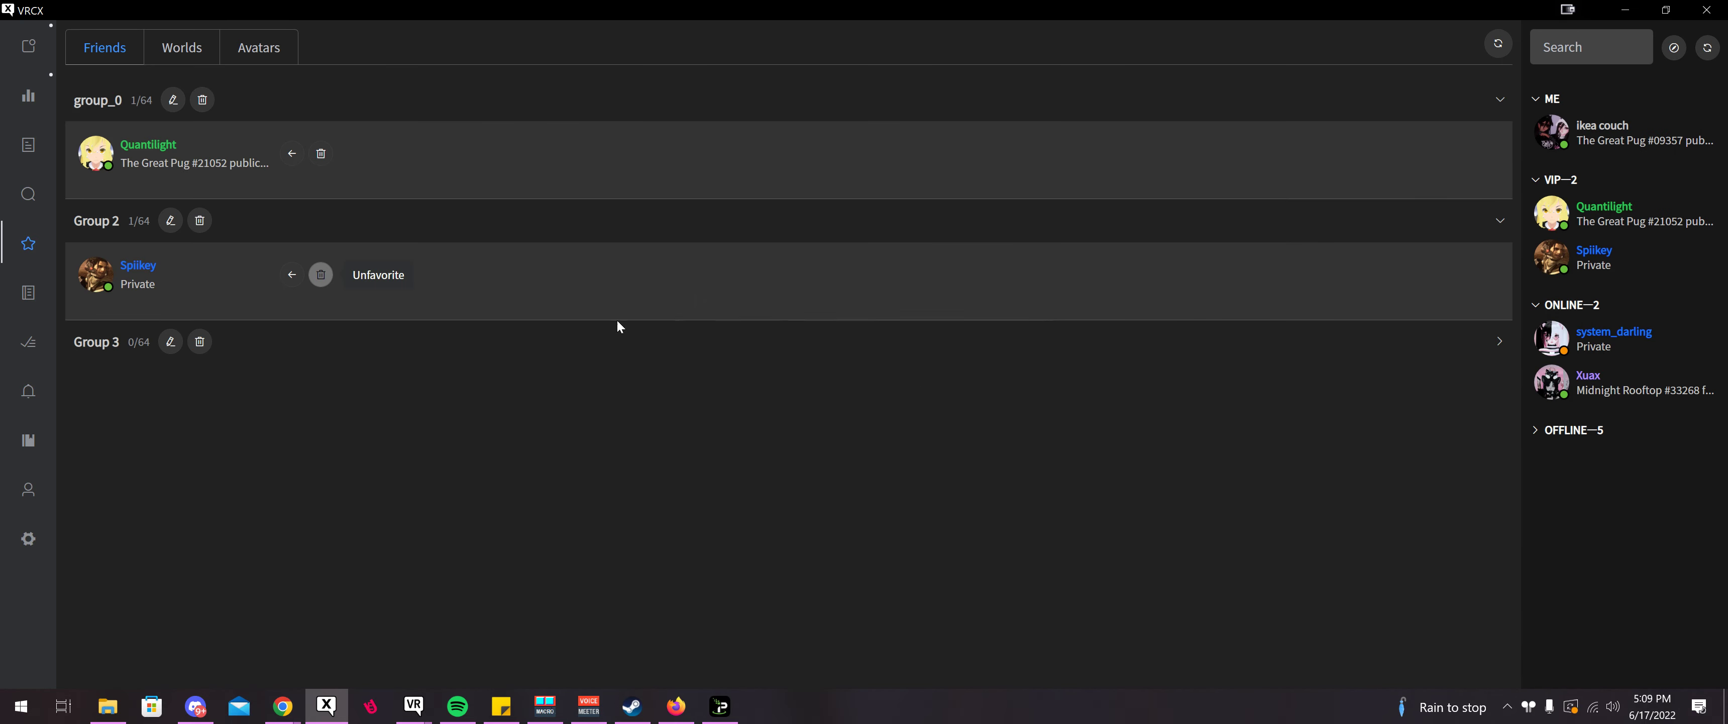
- View the favorite world groups and the favorite avatar groups, and expand VRC+ Group 1
left_click(195, 57)
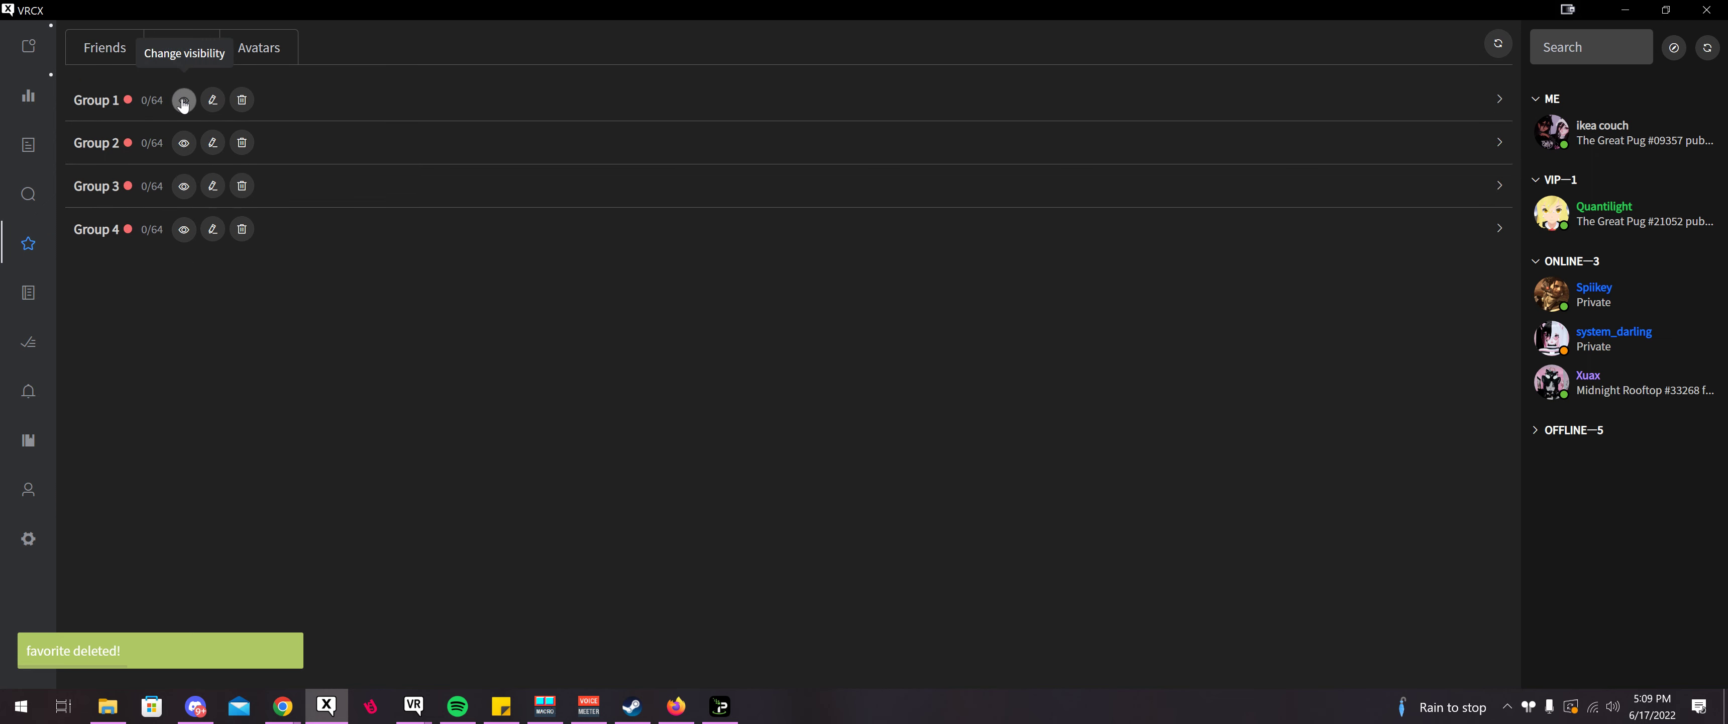
left_click(267, 47)
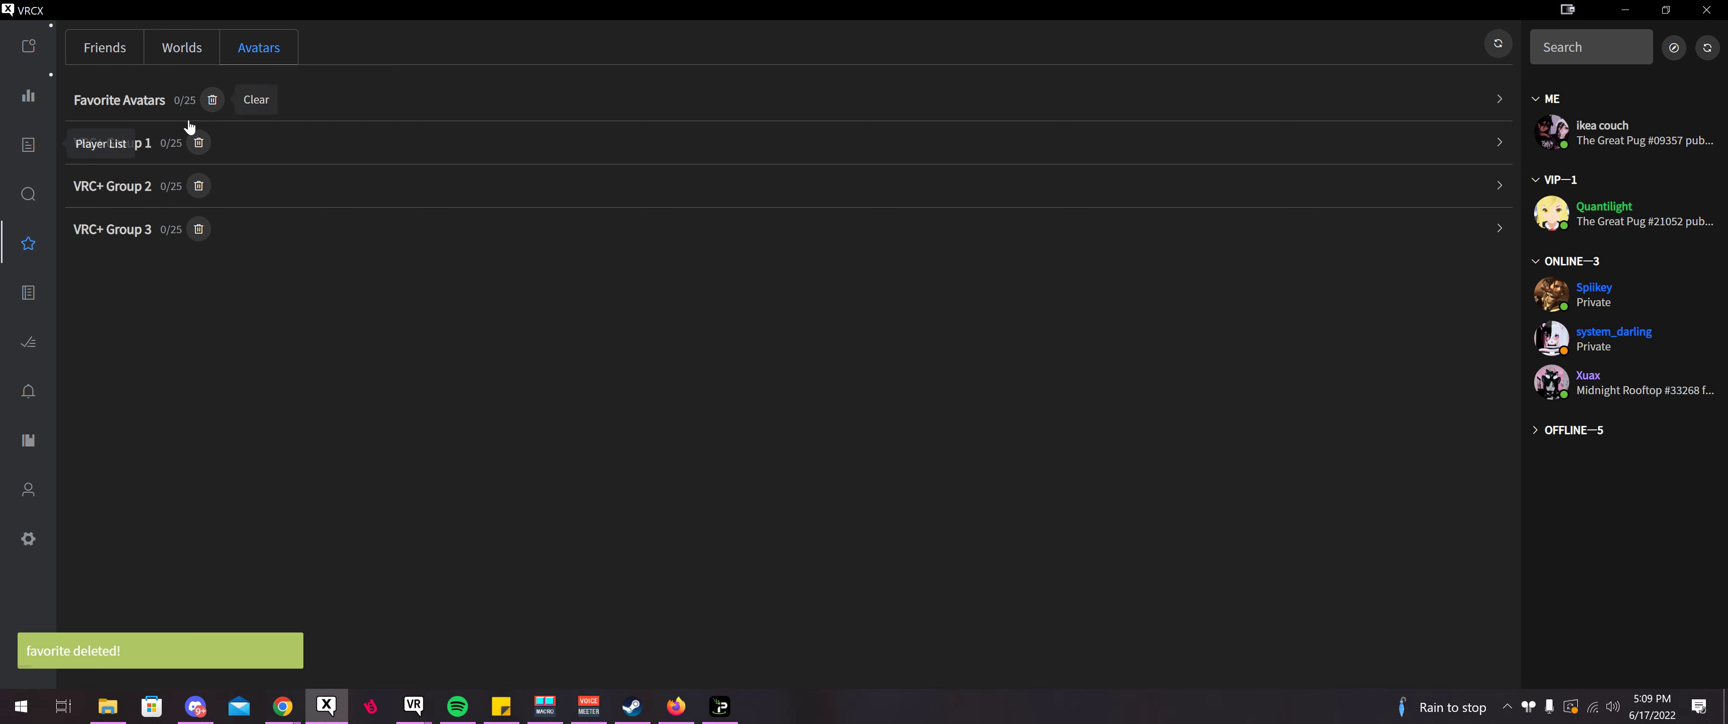
left_click(138, 159)
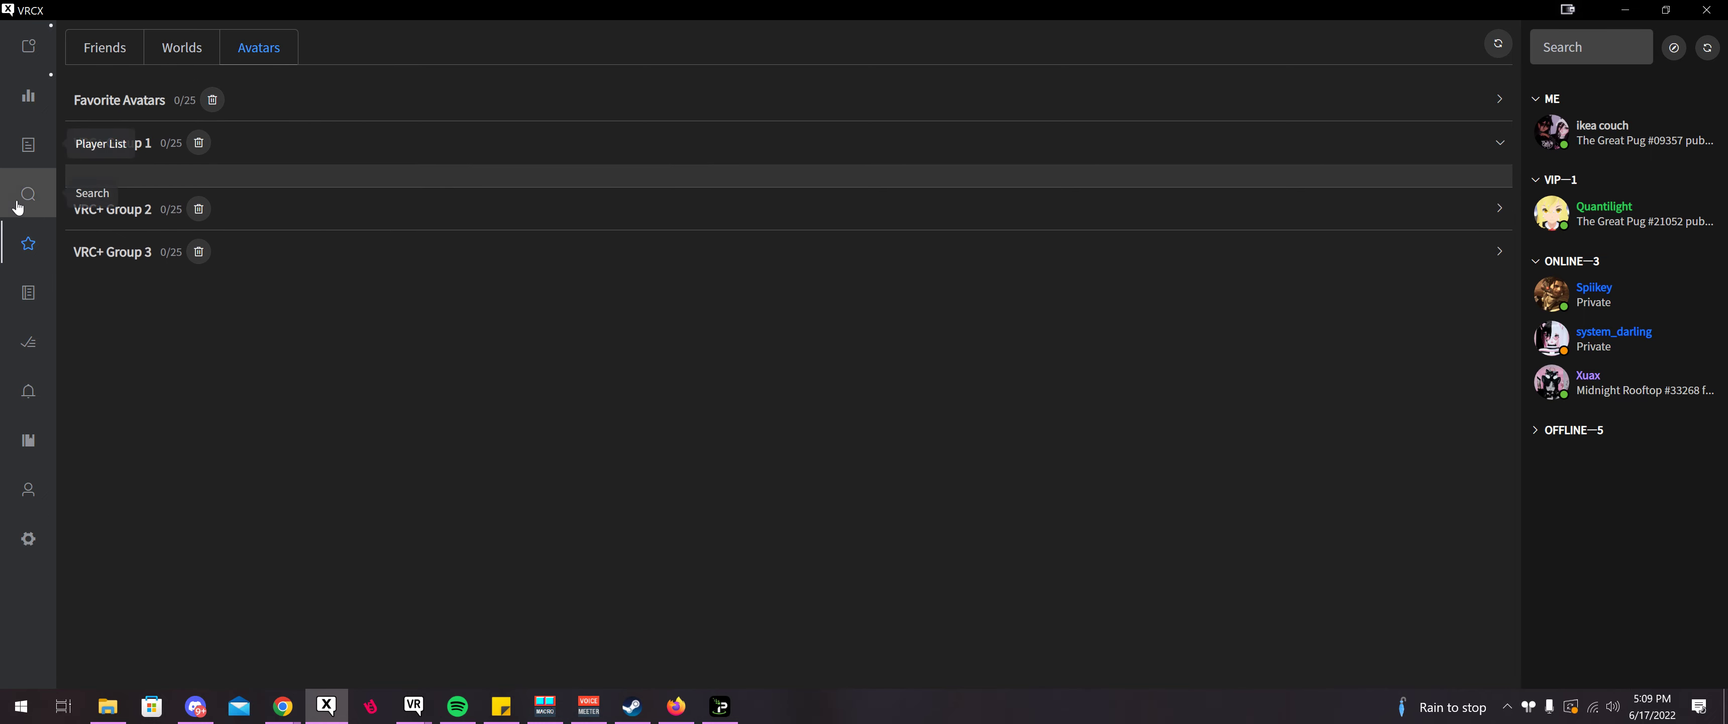
- Open the Friend Log and highlight the type and user name of the second entry
left_click(28, 292)
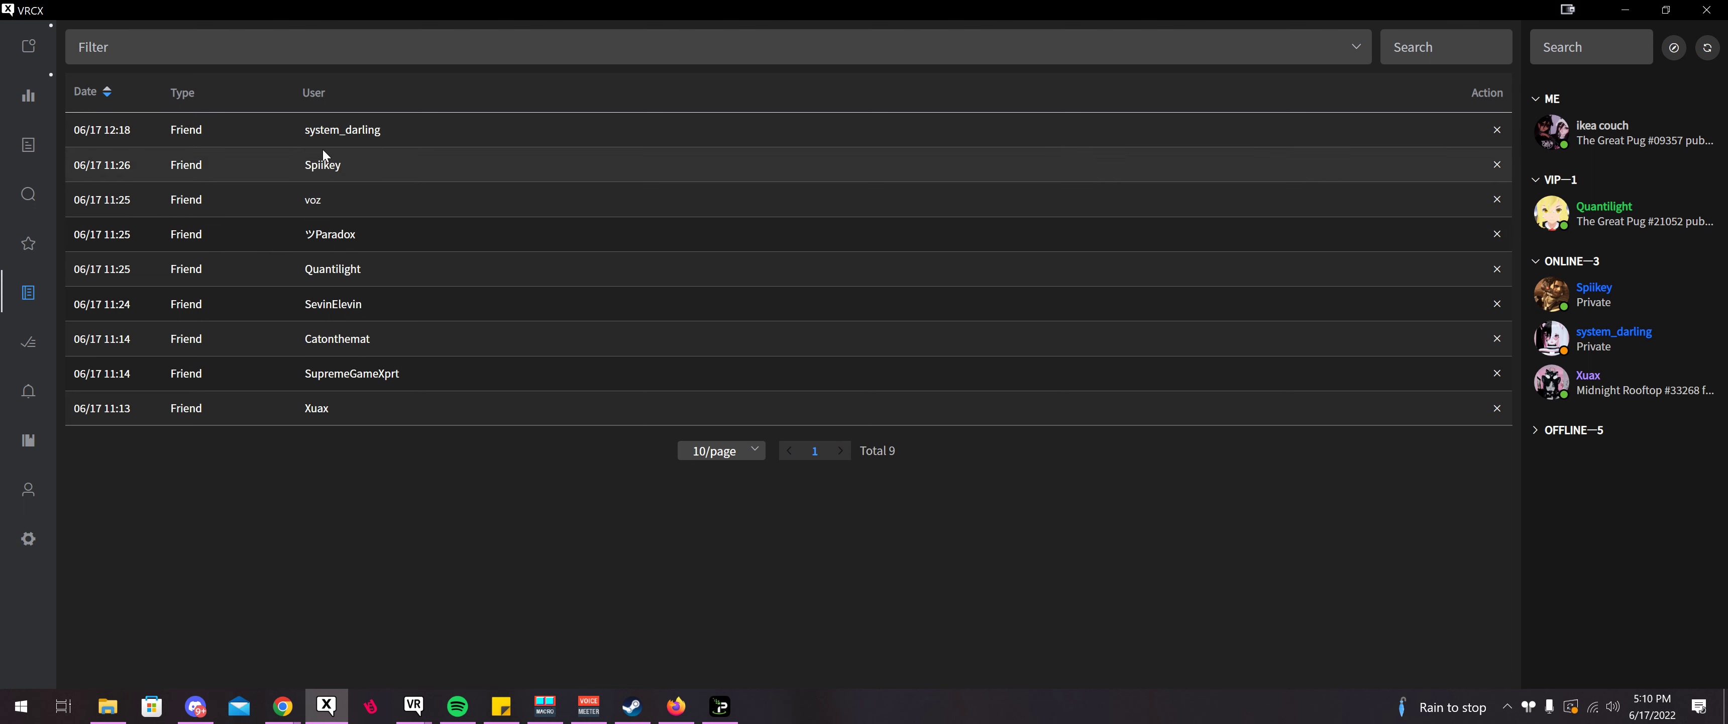
left_click_drag(200, 165, 165, 164)
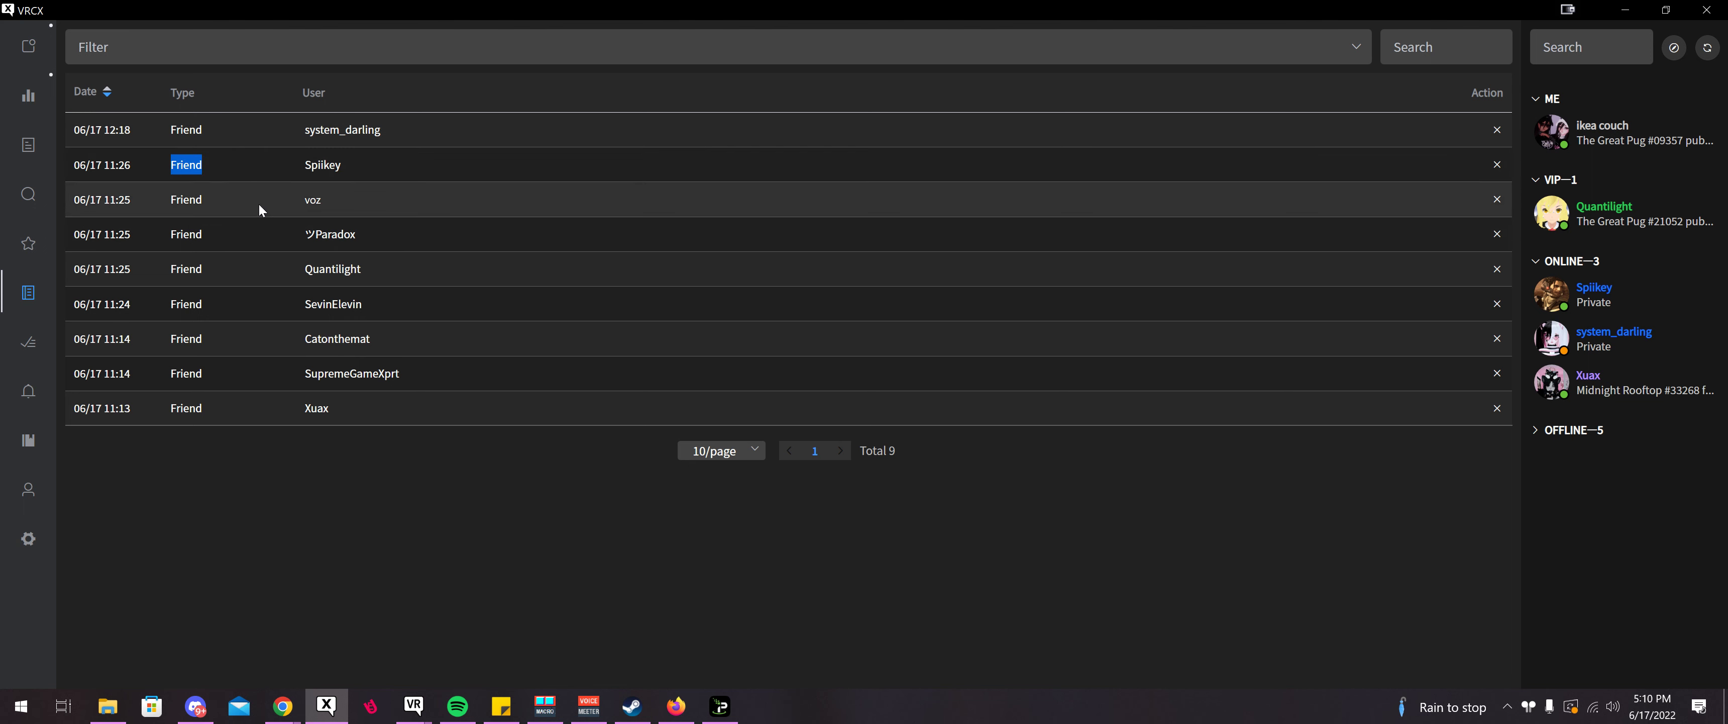
left_click_drag(400, 166, 302, 174)
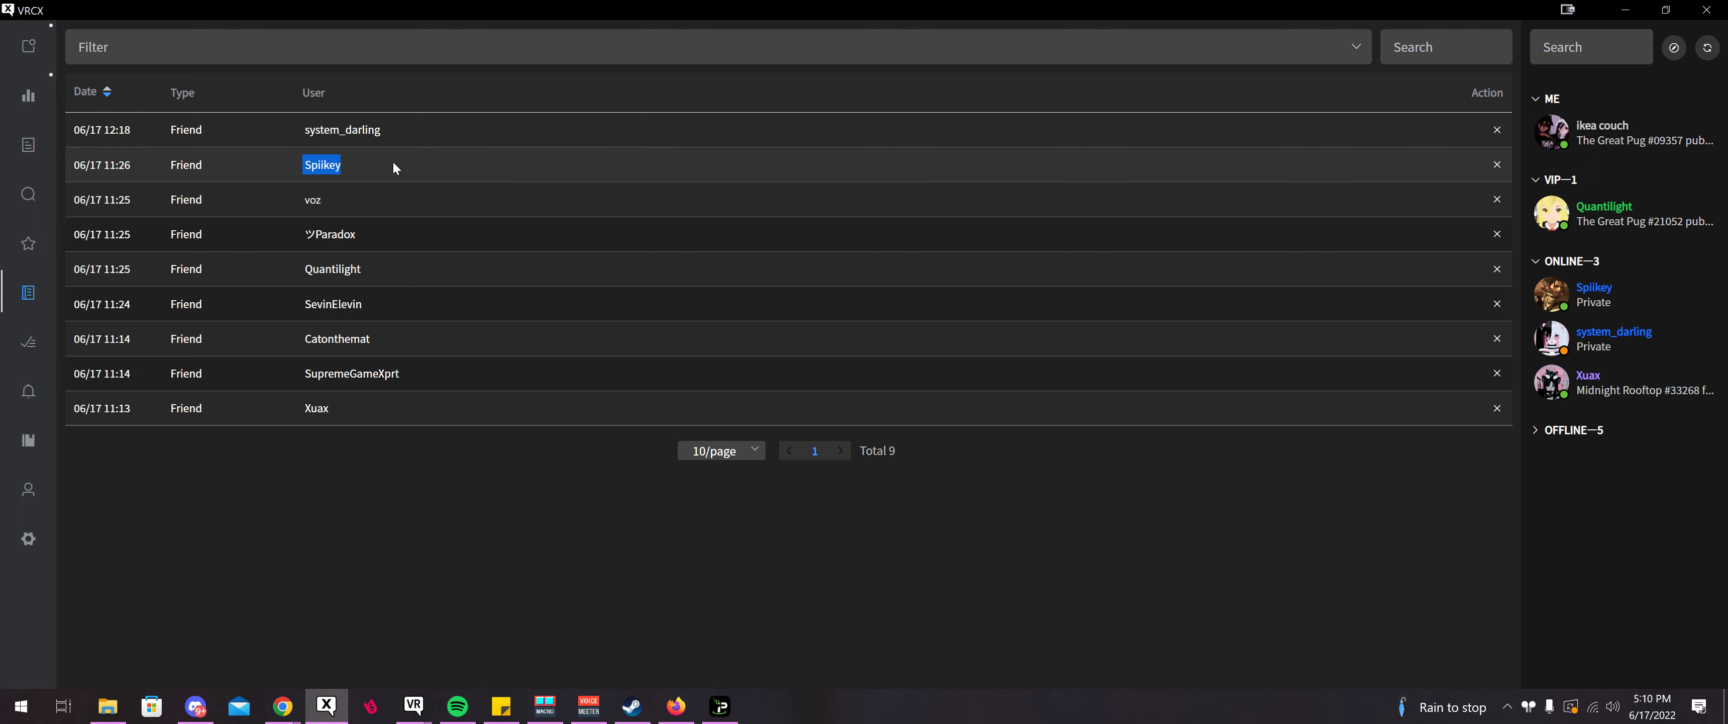
left_click(407, 187)
- Filter the Friend Log by TrustLevel and clear the filter again
left_click(238, 56)
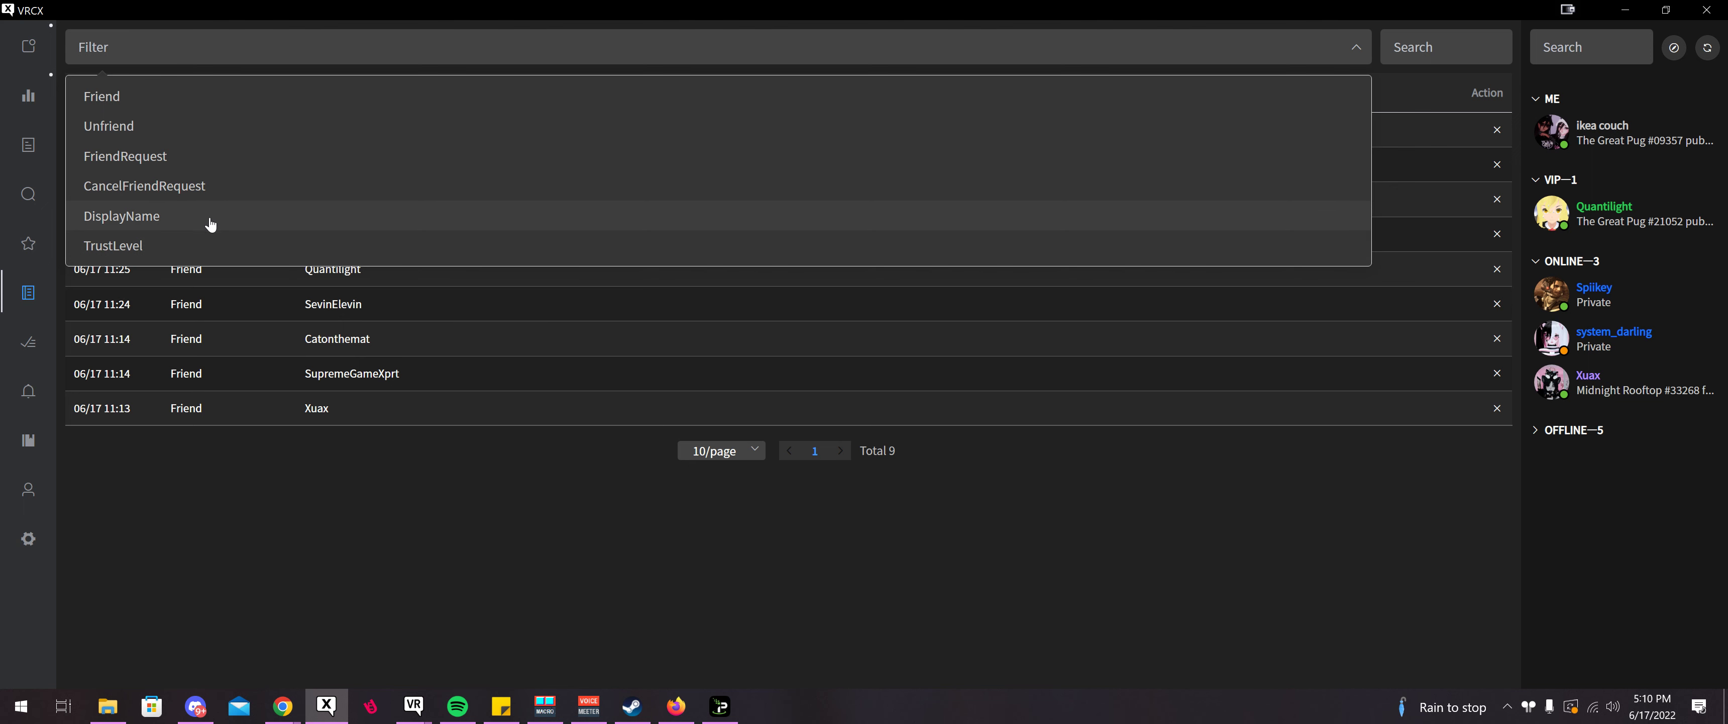
left_click(186, 251)
left_click(282, 308)
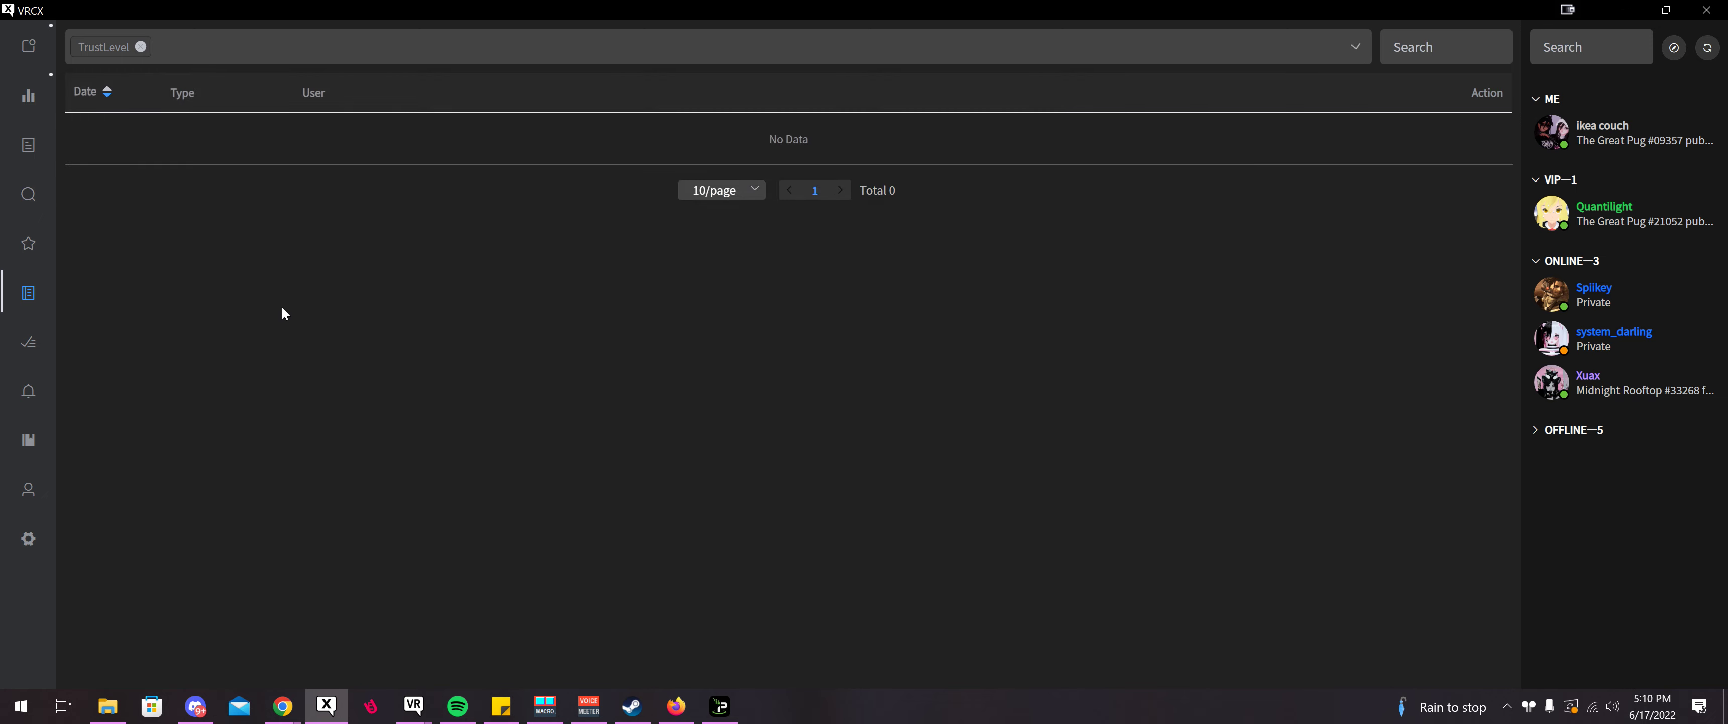
left_click(141, 47)
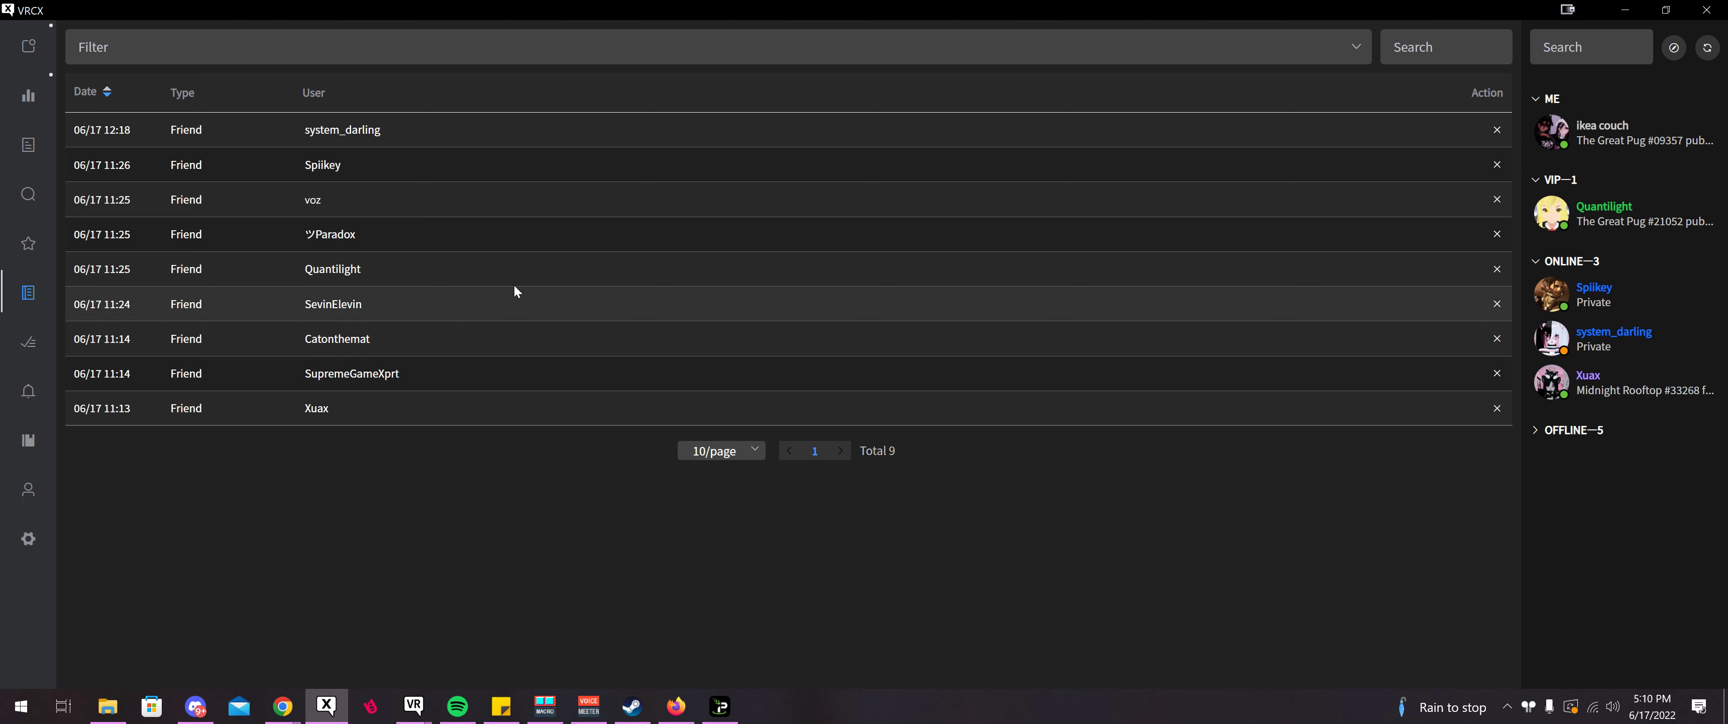
- View the Moderation page, and examine the date and type of the invite in the notifications
left_click(29, 342)
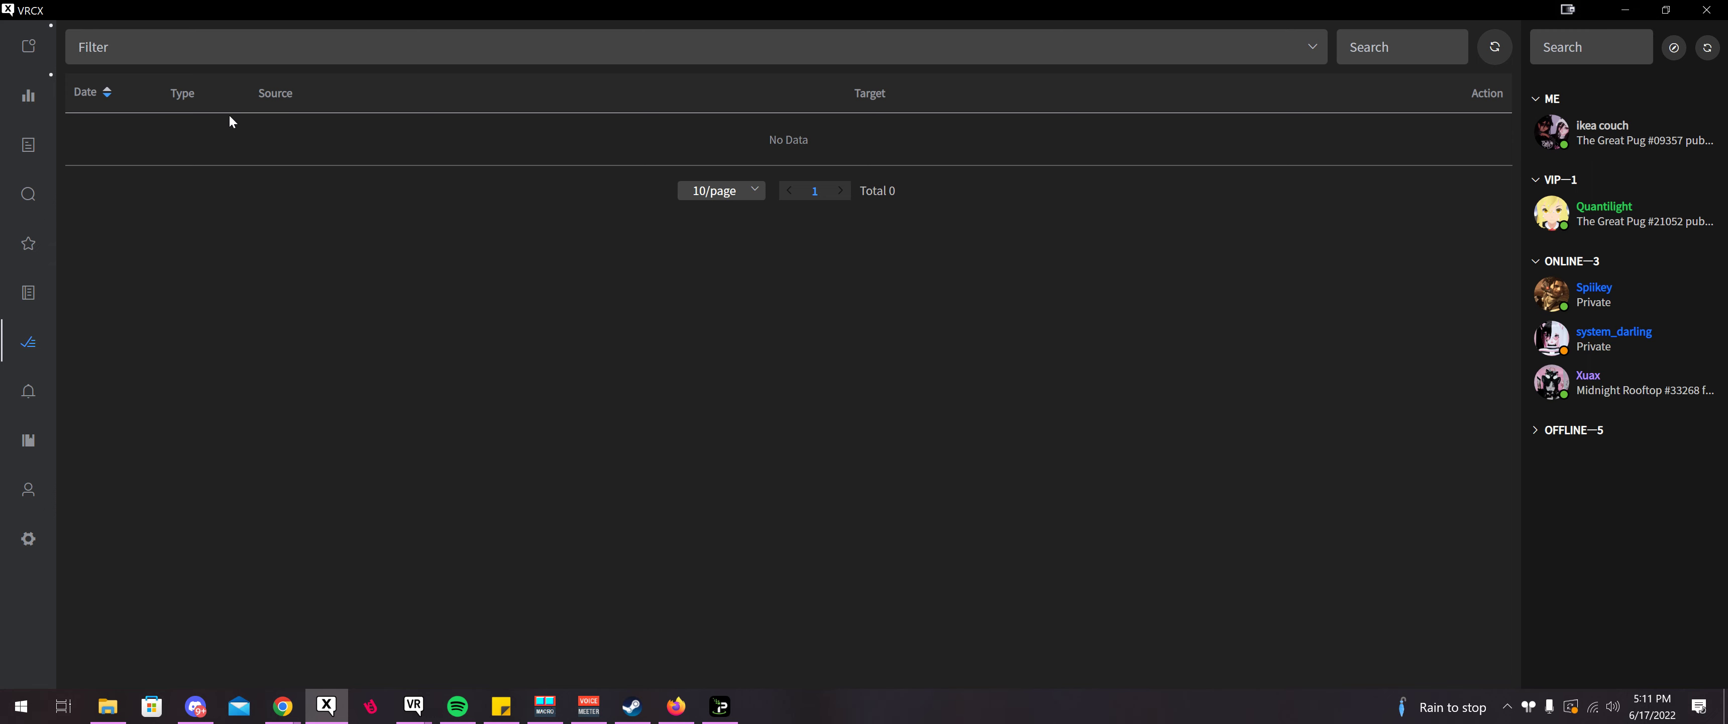
left_click(28, 391)
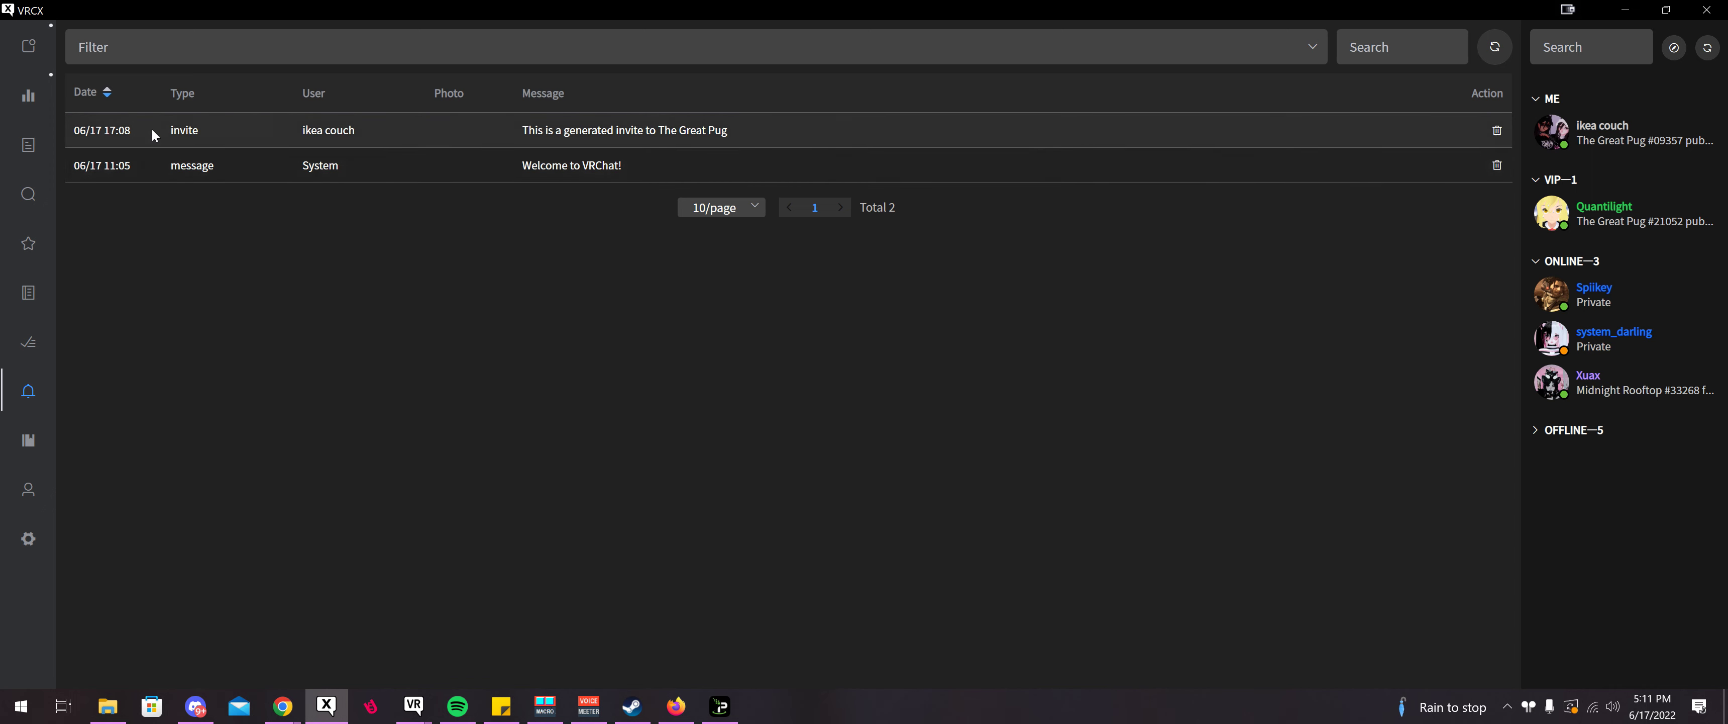
mouse_move(183, 112)
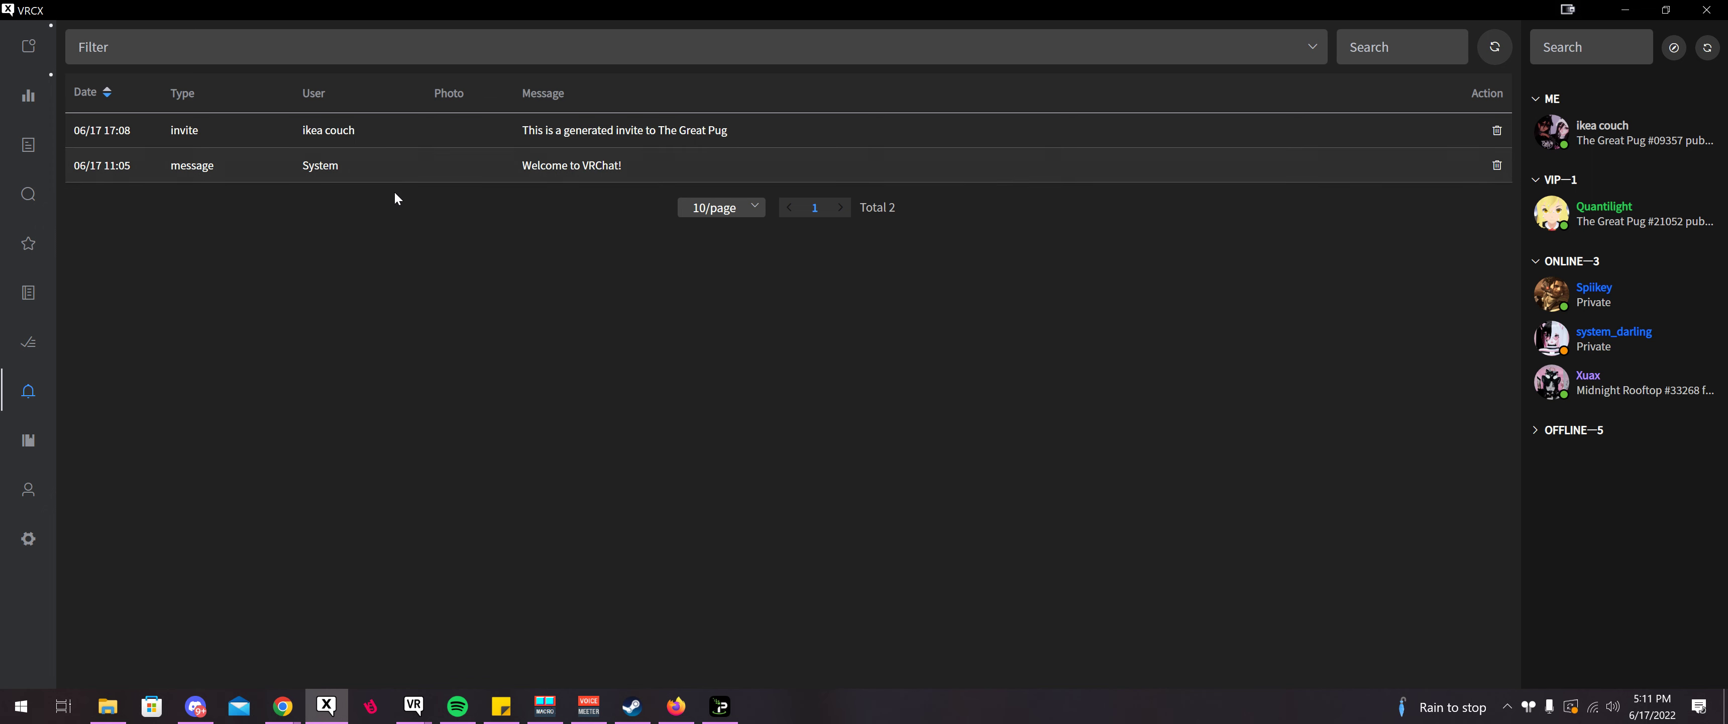
mouse_move(168, 134)
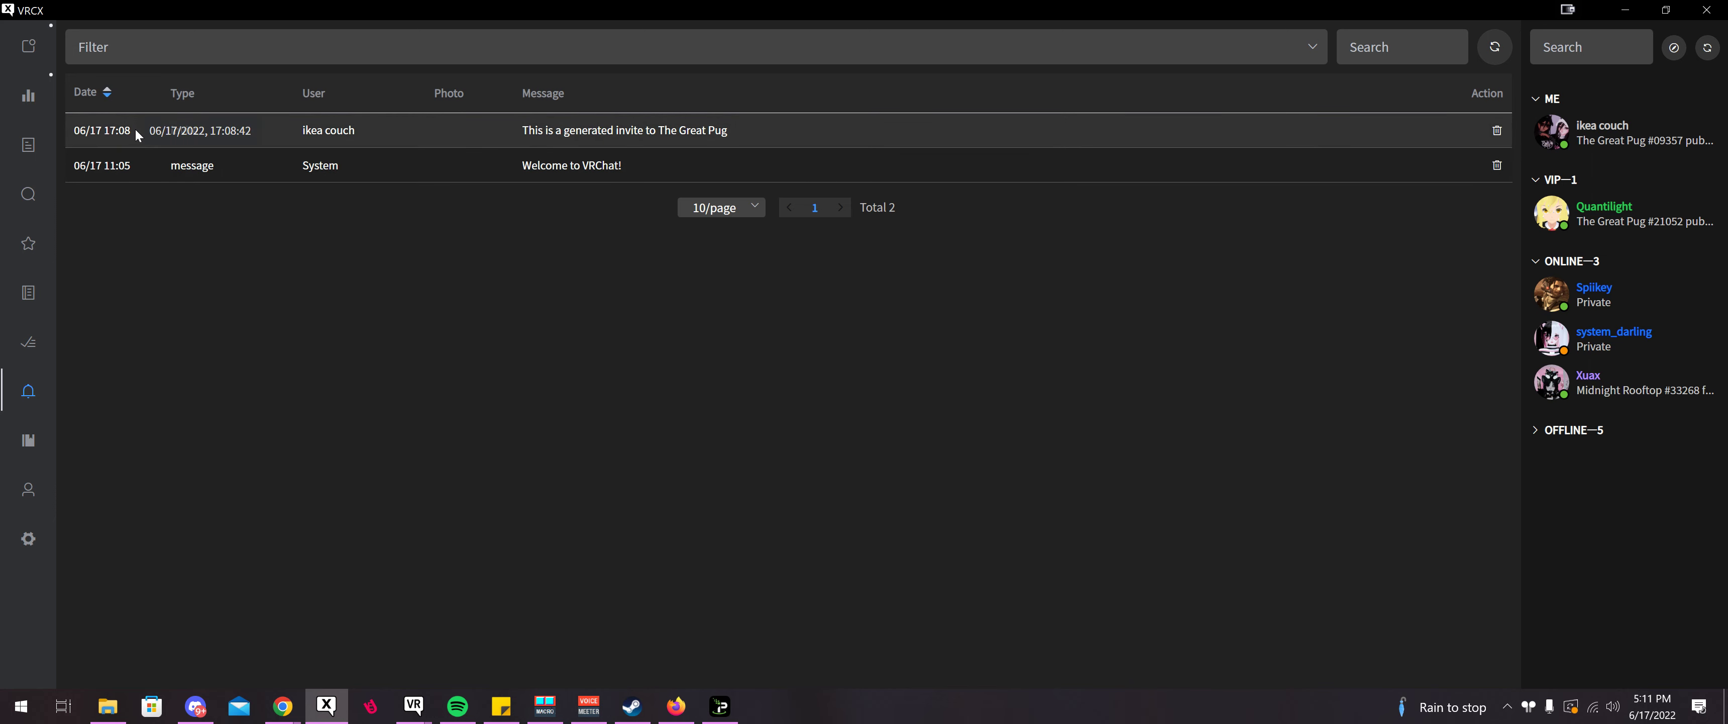
key("ctrl+a")
left_click(123, 133)
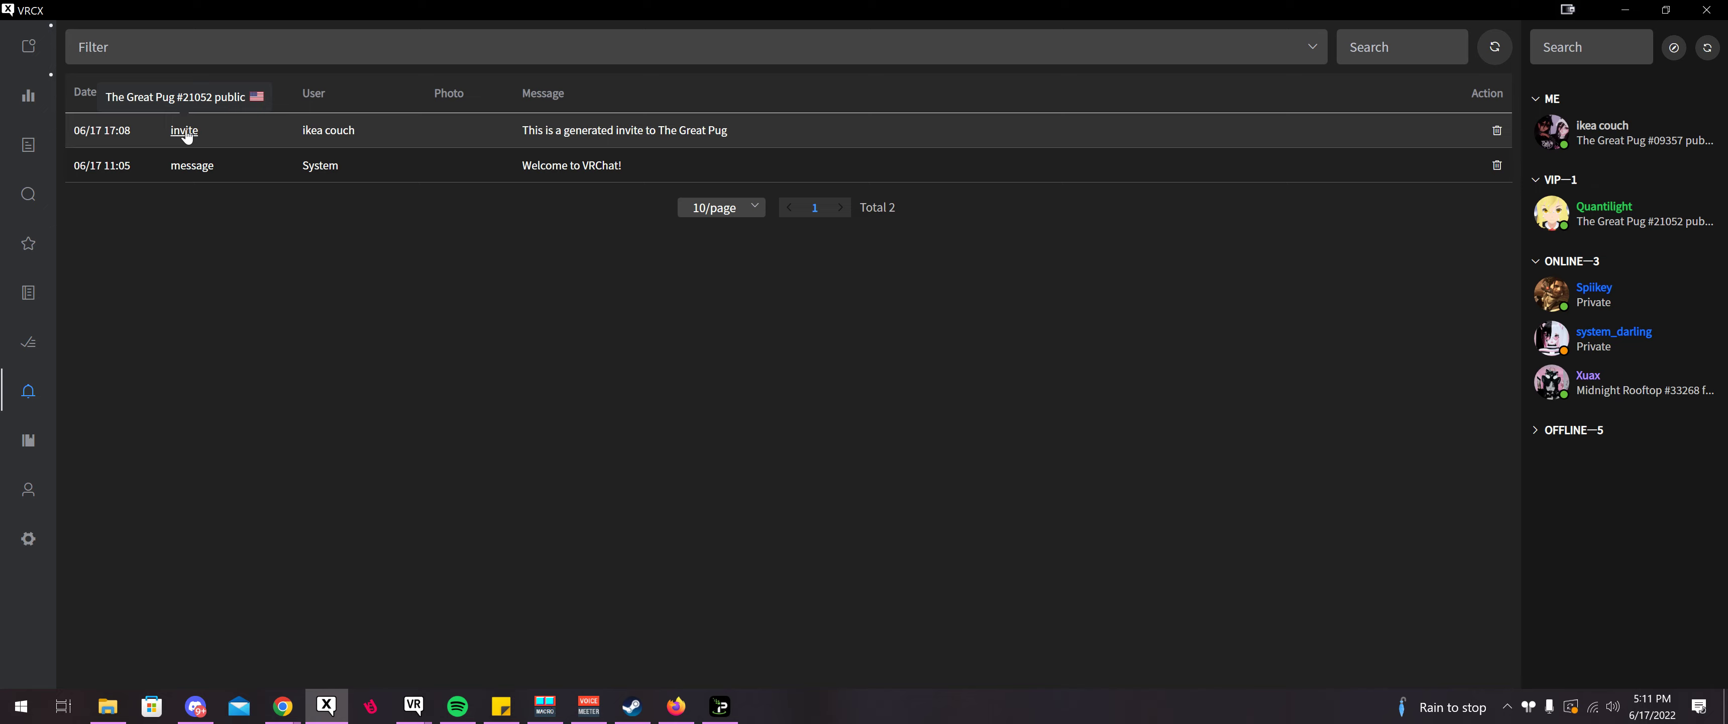
- Open The Great Pug's details from the invite notification, send yourself an invite to its #21052 public instance, and close the details
left_click(185, 130)
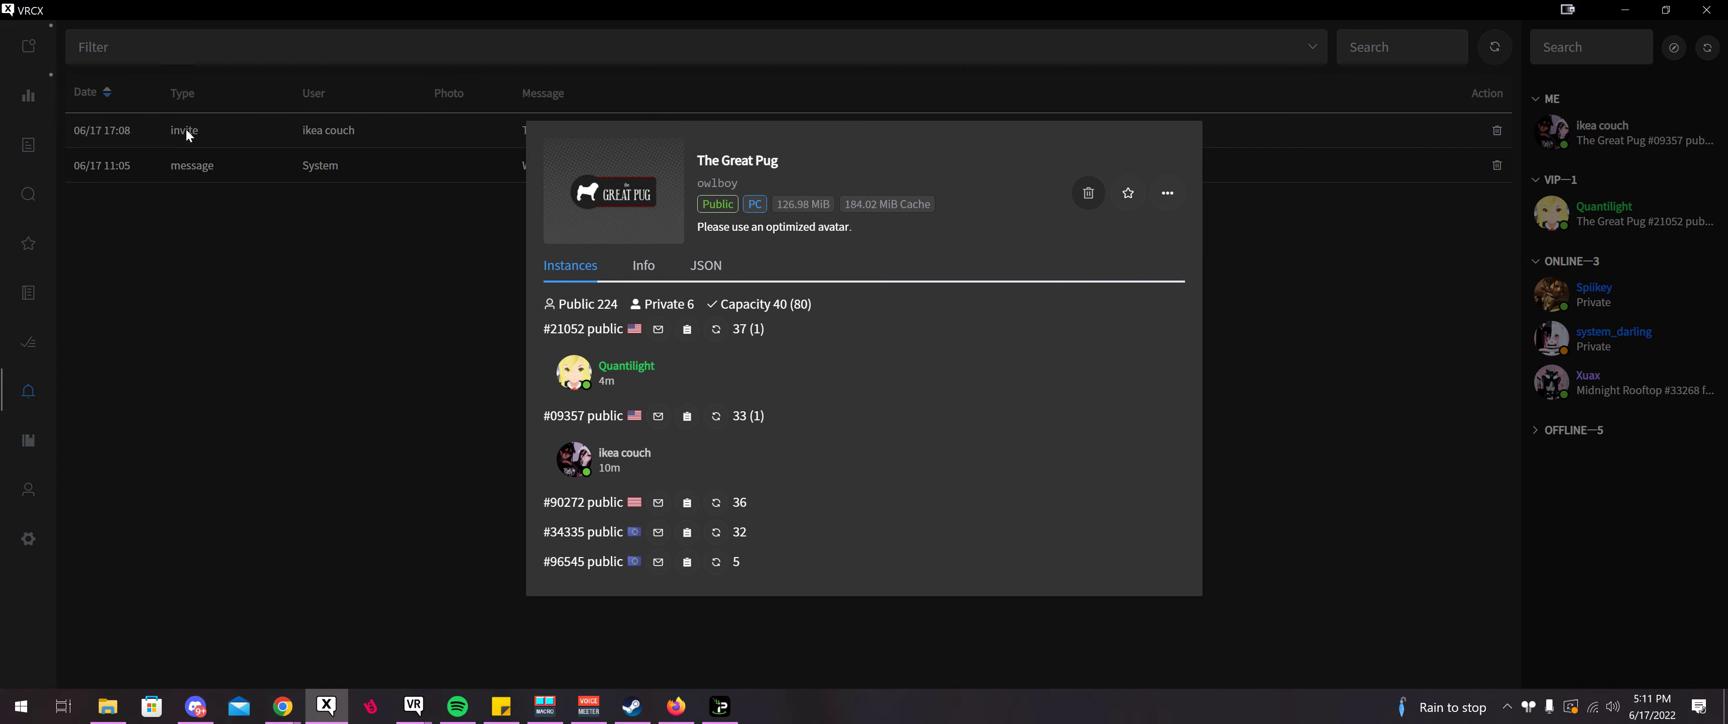
left_click(188, 176)
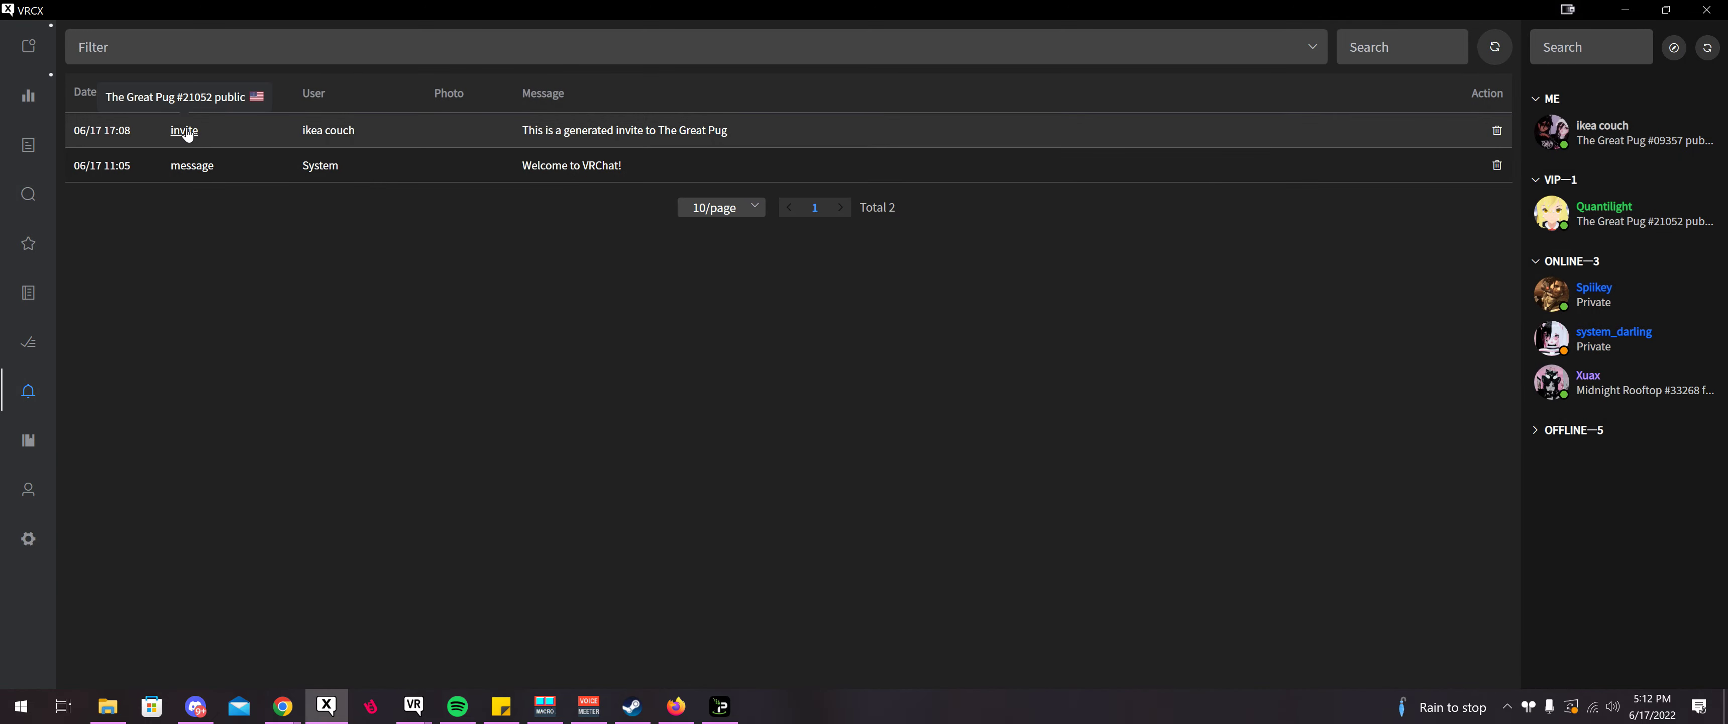
left_click(185, 130)
left_click(426, 305)
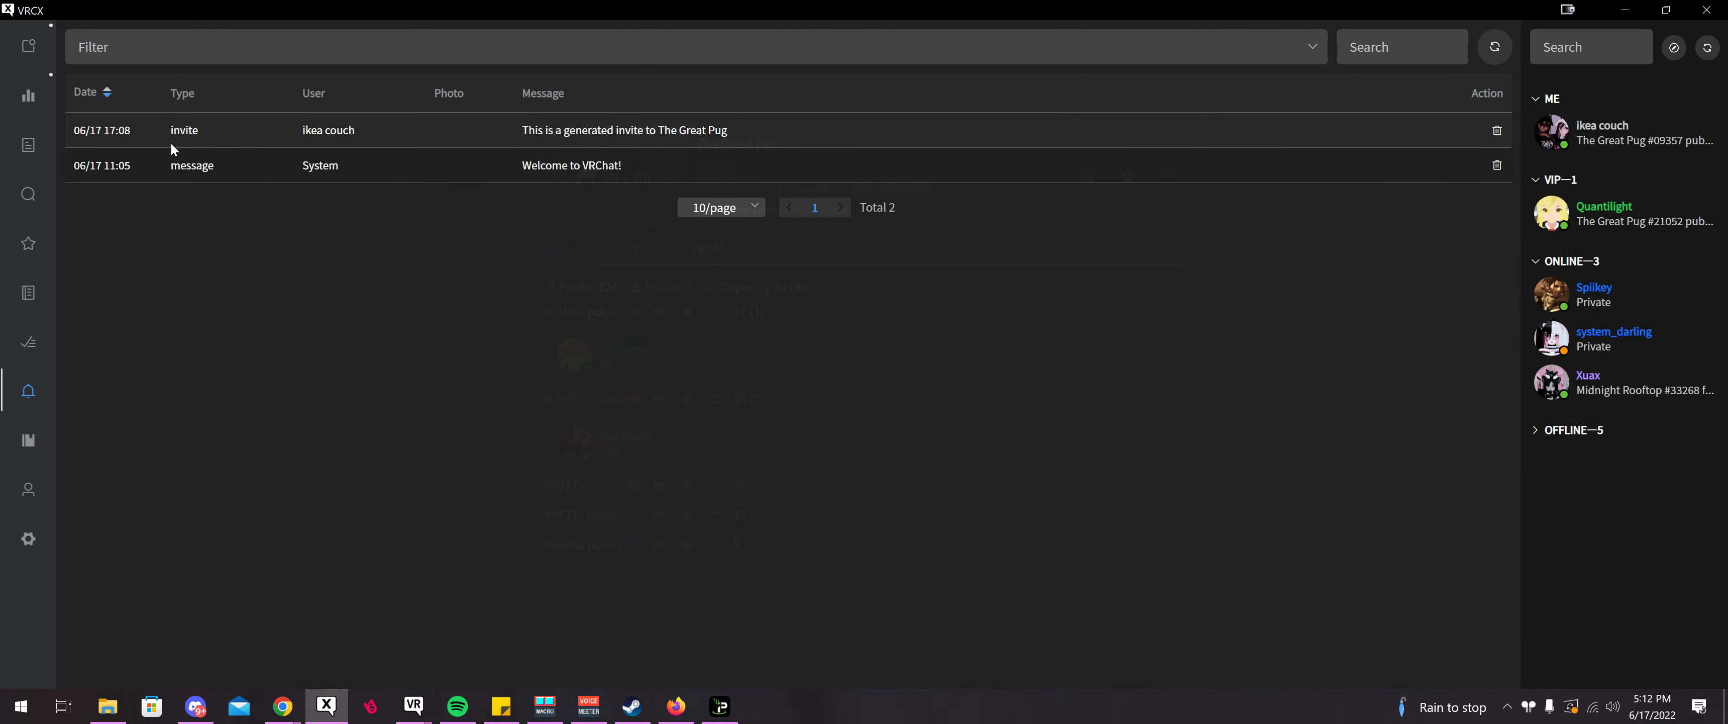
left_click(182, 130)
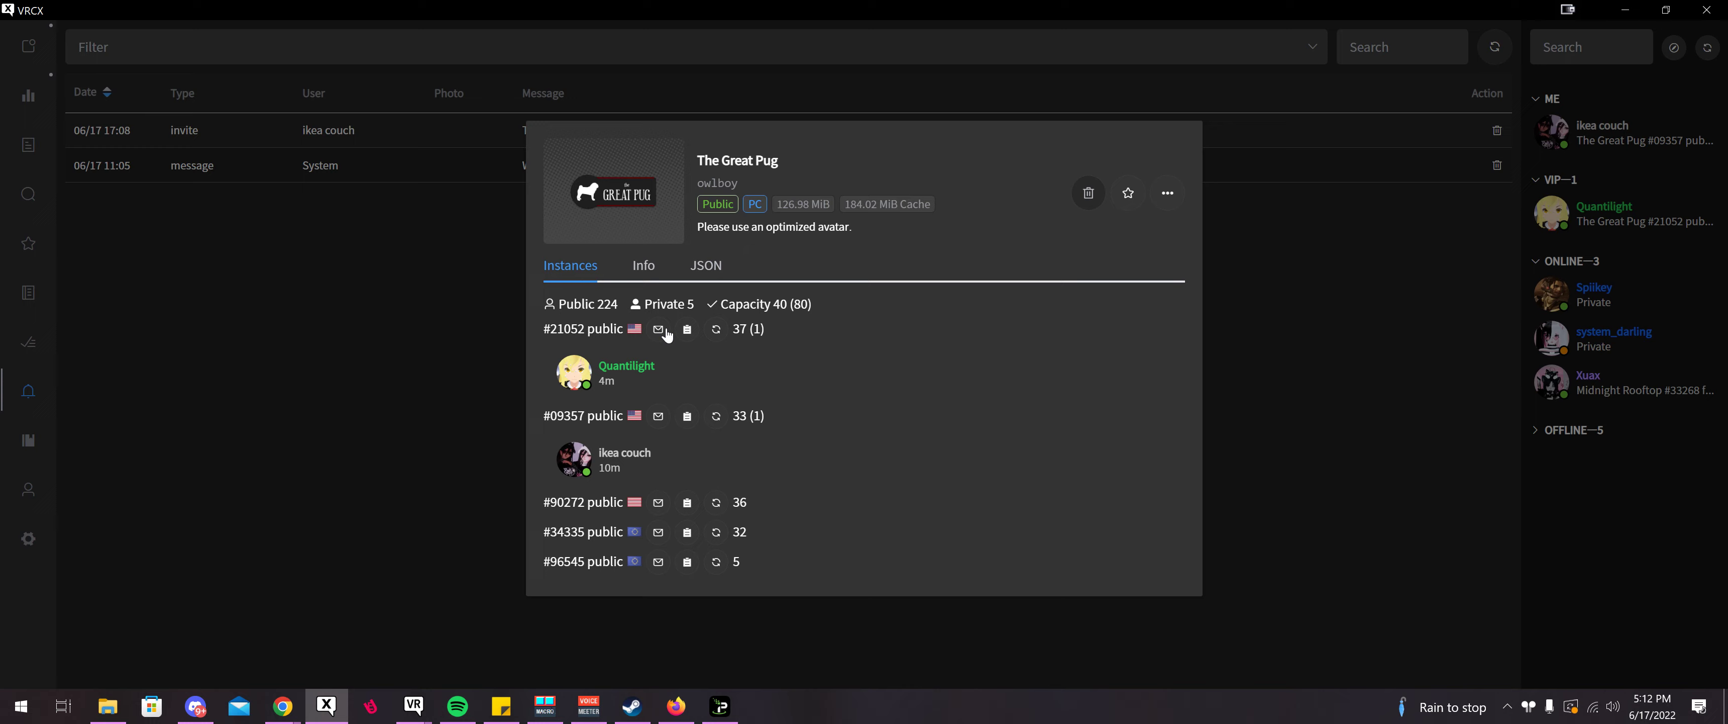
left_click(411, 351)
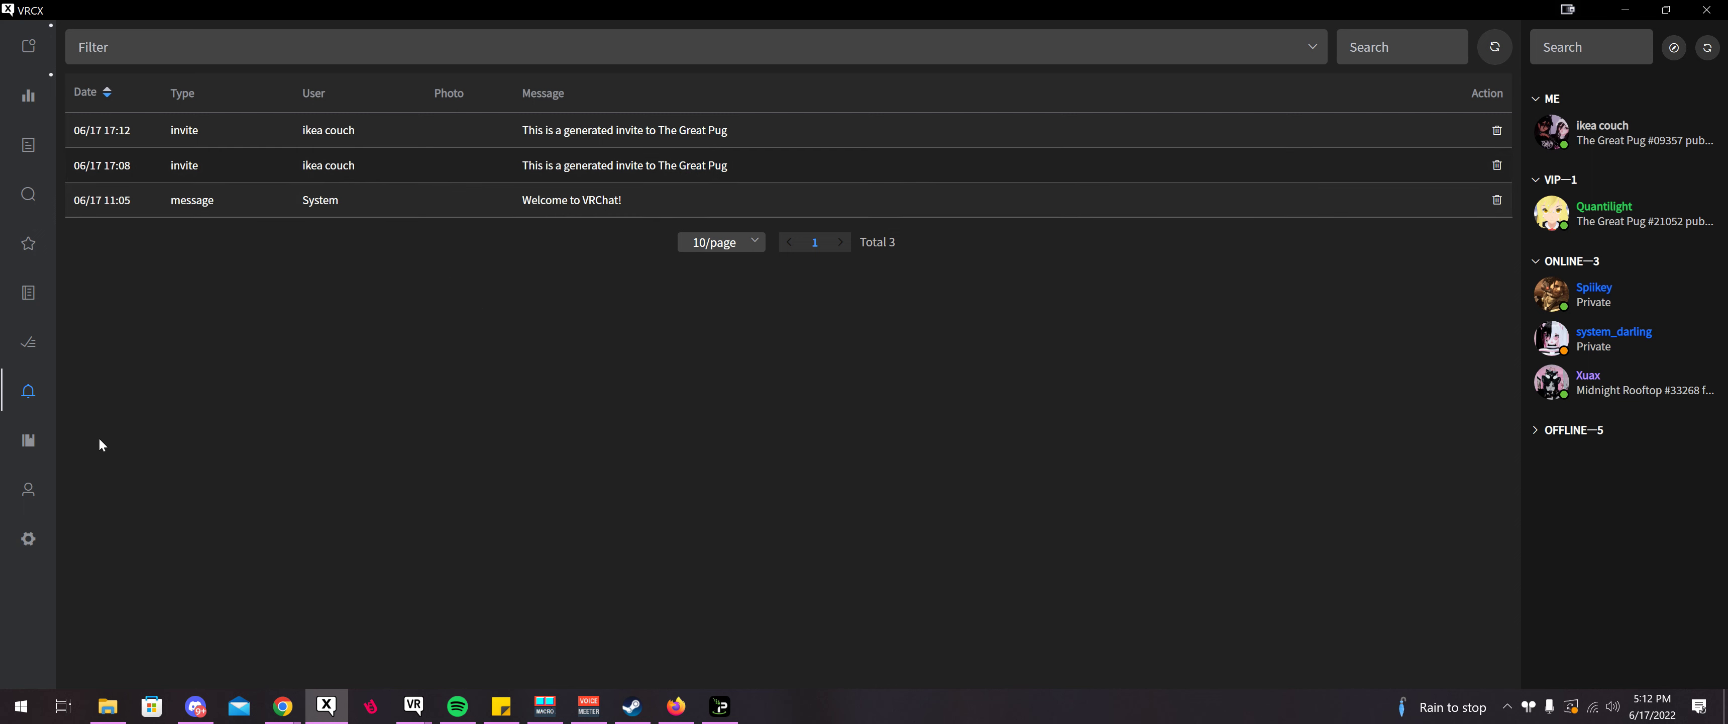
- Open the Friends List, request unfriending the friend in row 9, and cancel the confirmation
left_click(29, 439)
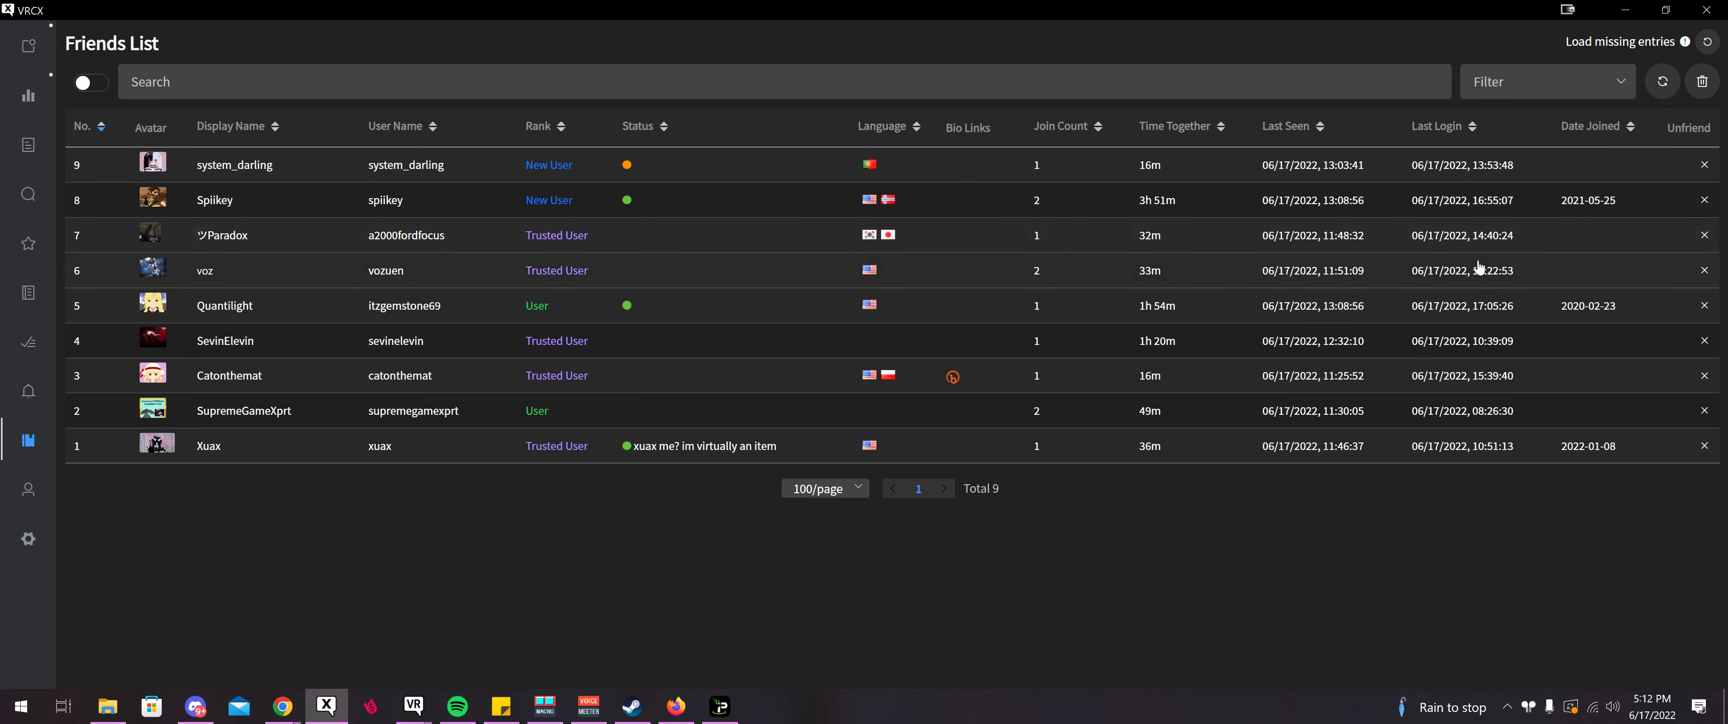
left_click(1705, 166)
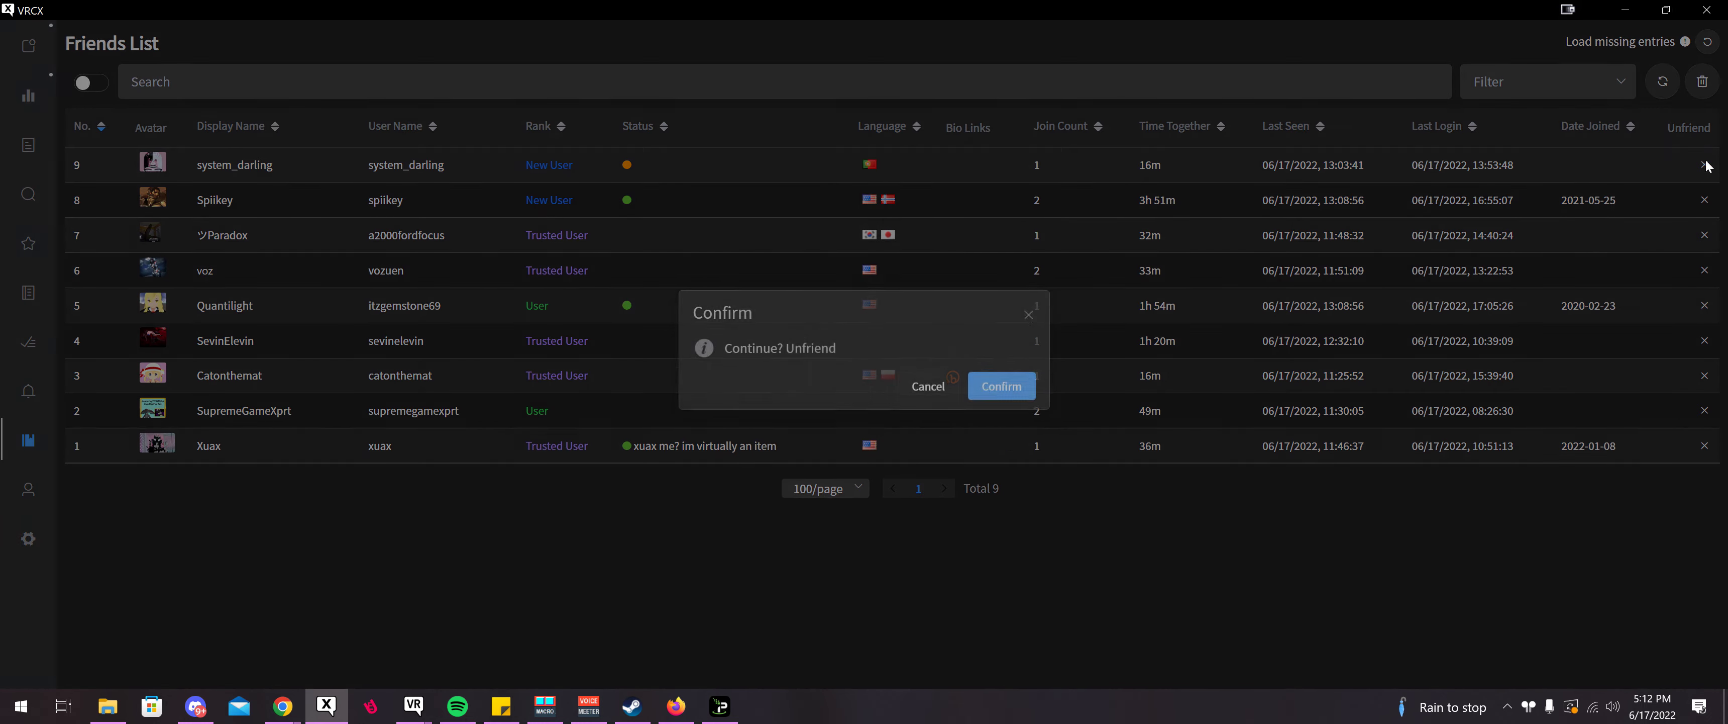
left_click(1024, 312)
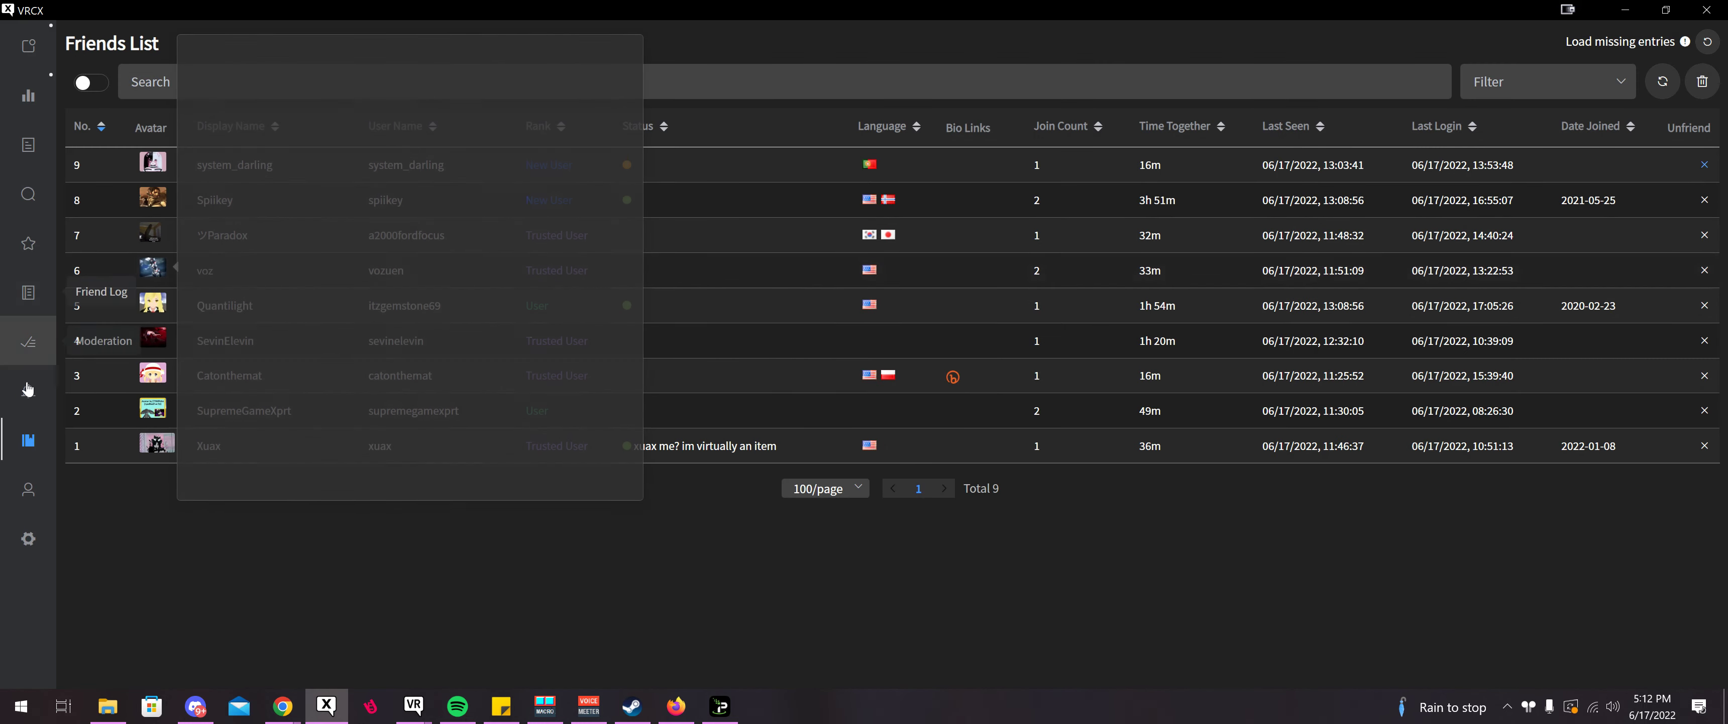
- Look over the profile page, open the friends list export, select all of its text, and close it
left_click(28, 488)
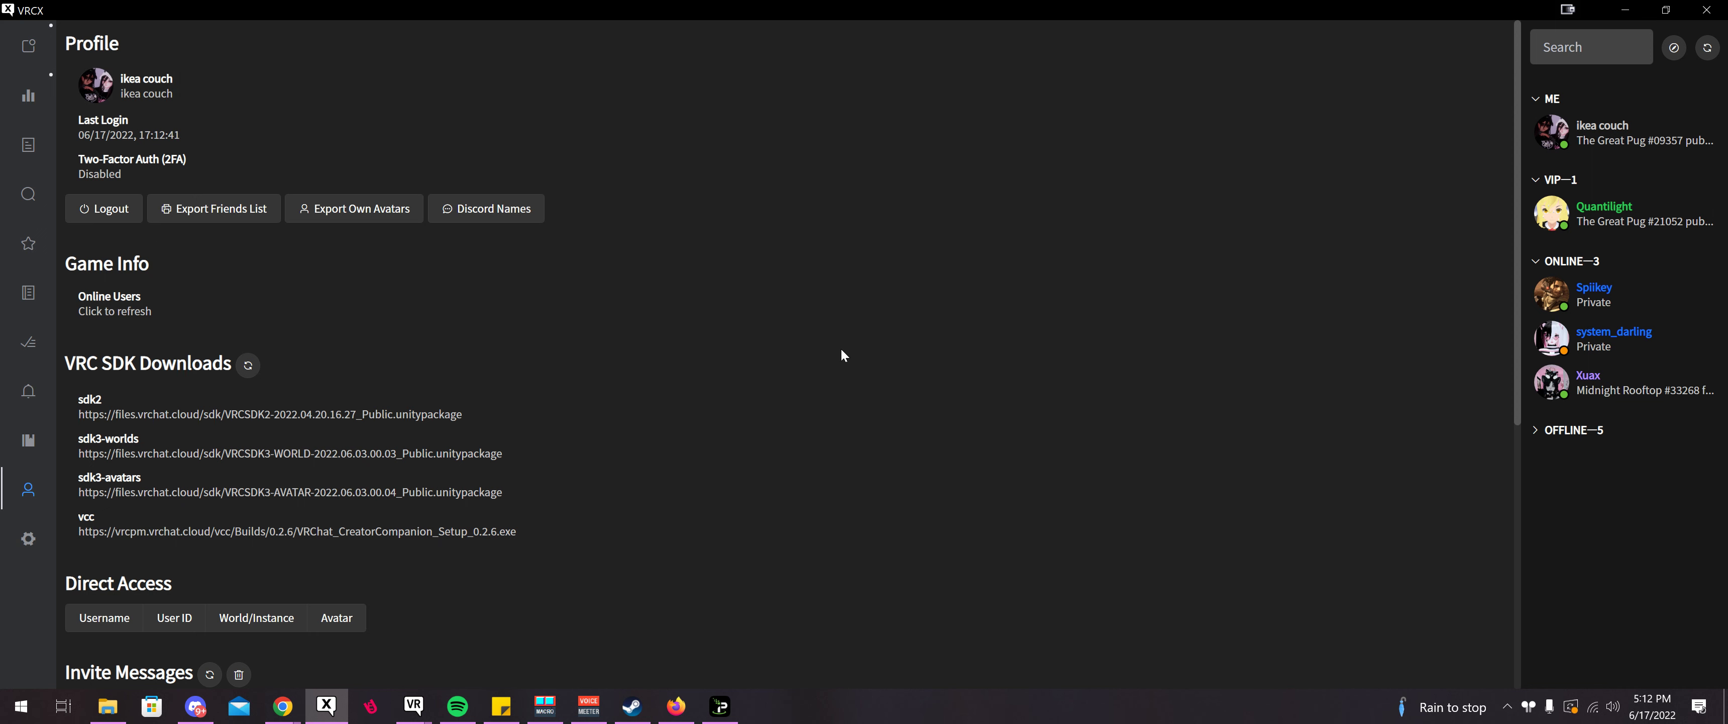
scroll(222, 224, "down", 1)
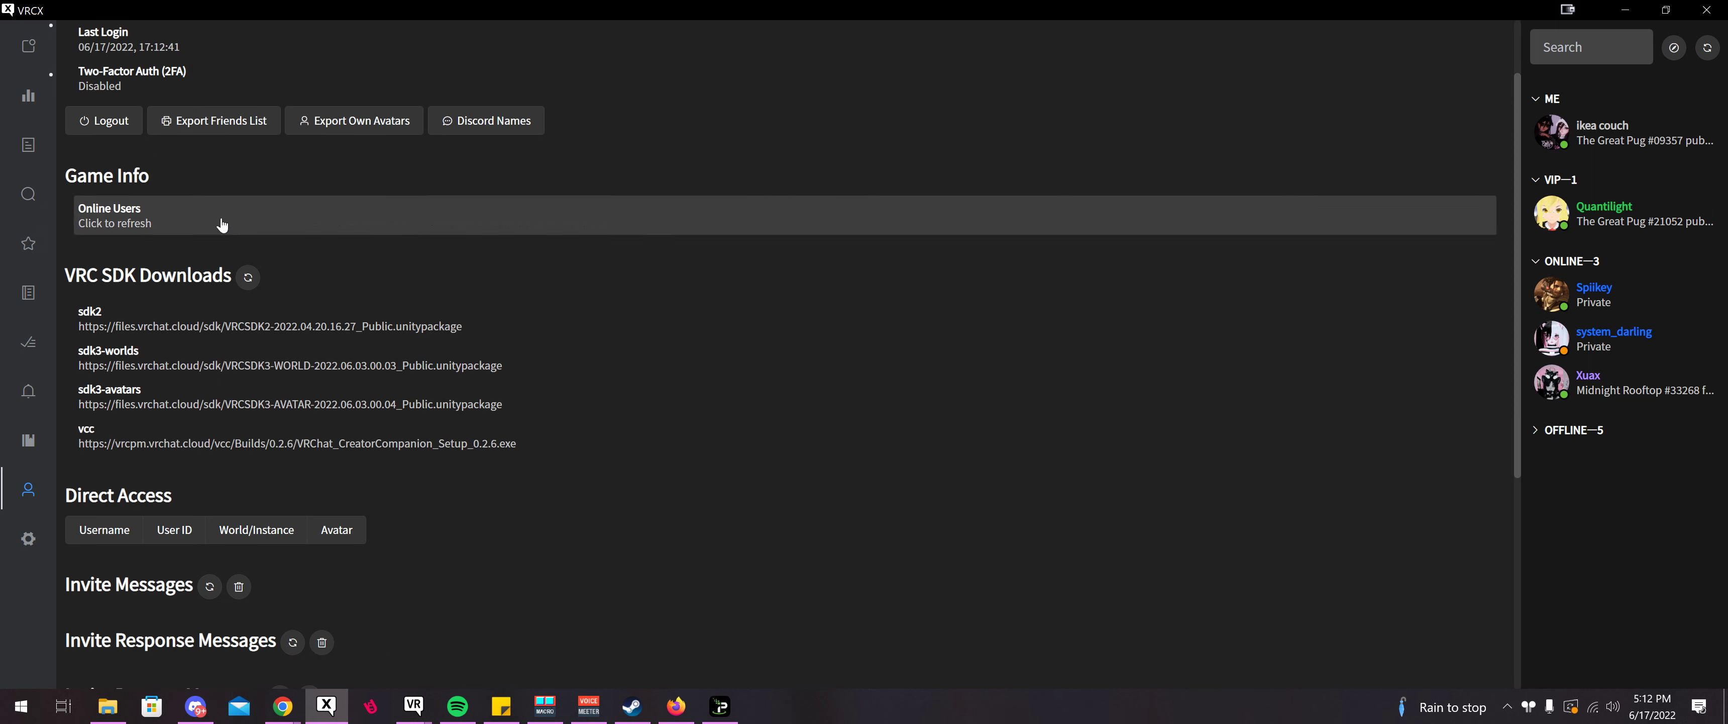
scroll(106, 133, "up", 1)
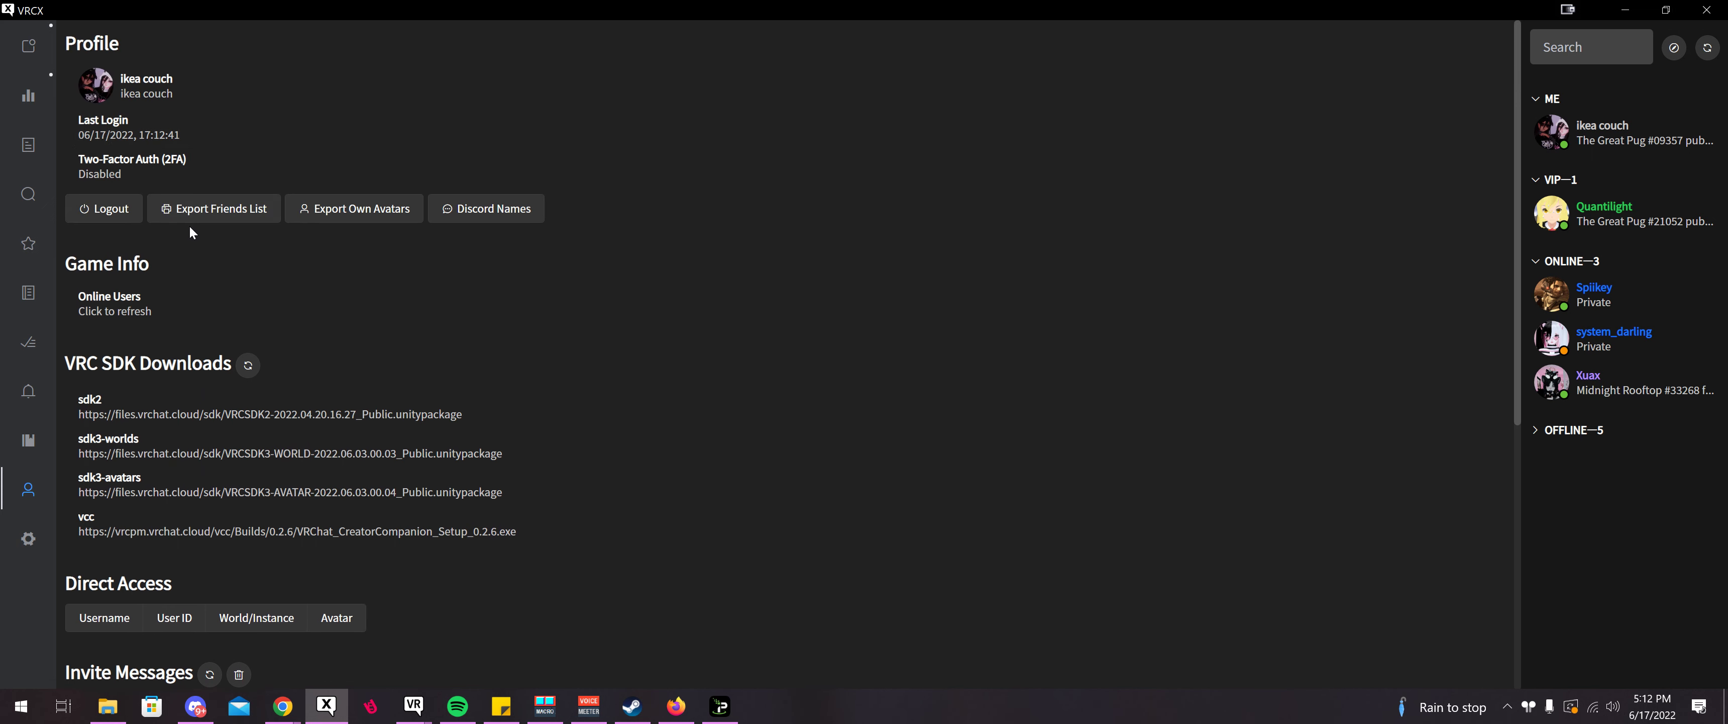
left_click(246, 213)
left_click_drag(926, 359, 601, 205)
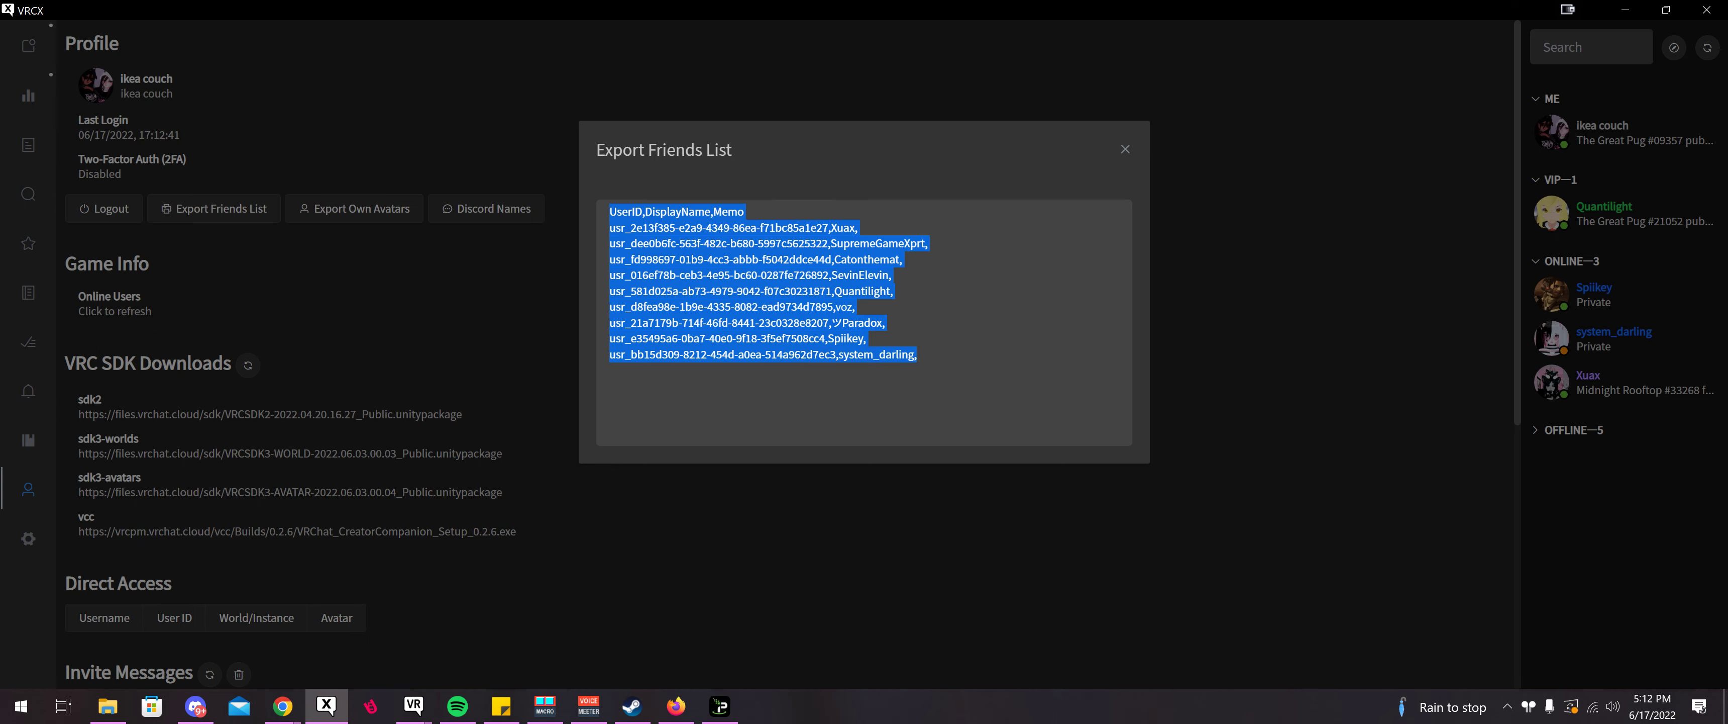
left_click(458, 314)
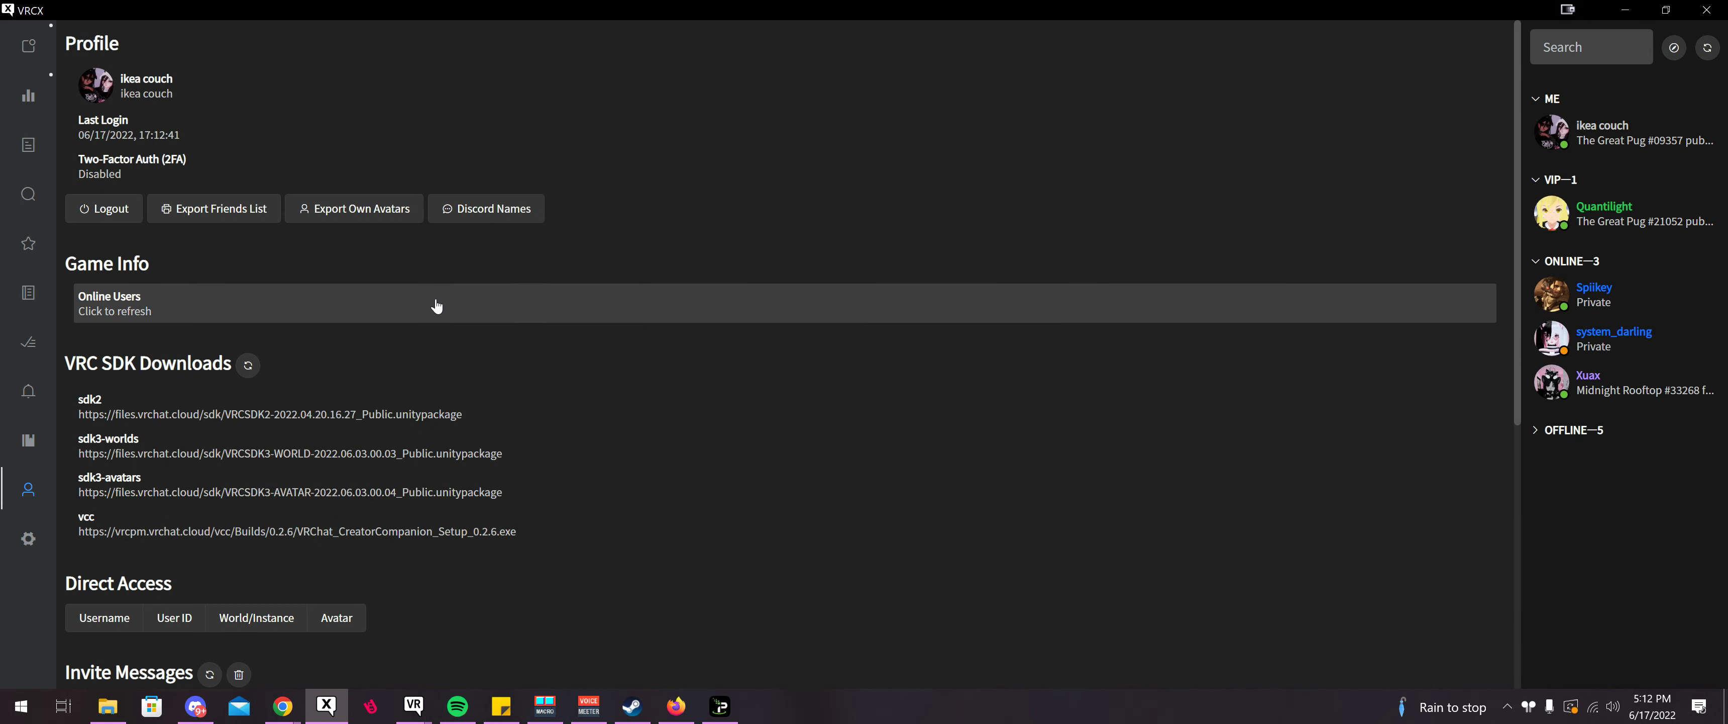
- Reopen the friends list export, select its full contents again, and close it
left_click(201, 218)
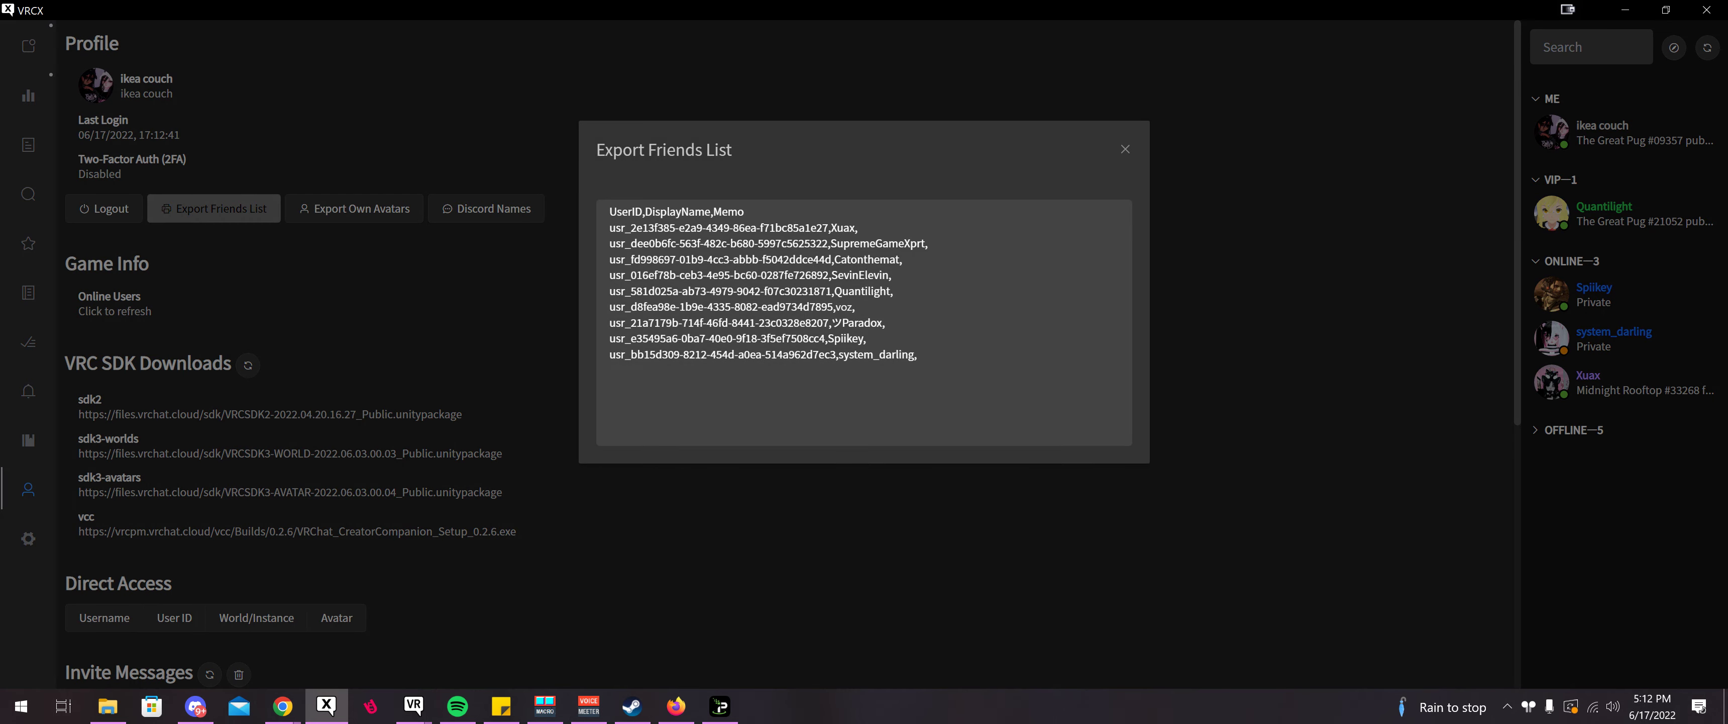
left_click_drag(929, 243, 903, 259)
key("ctrl+a")
left_click(574, 250)
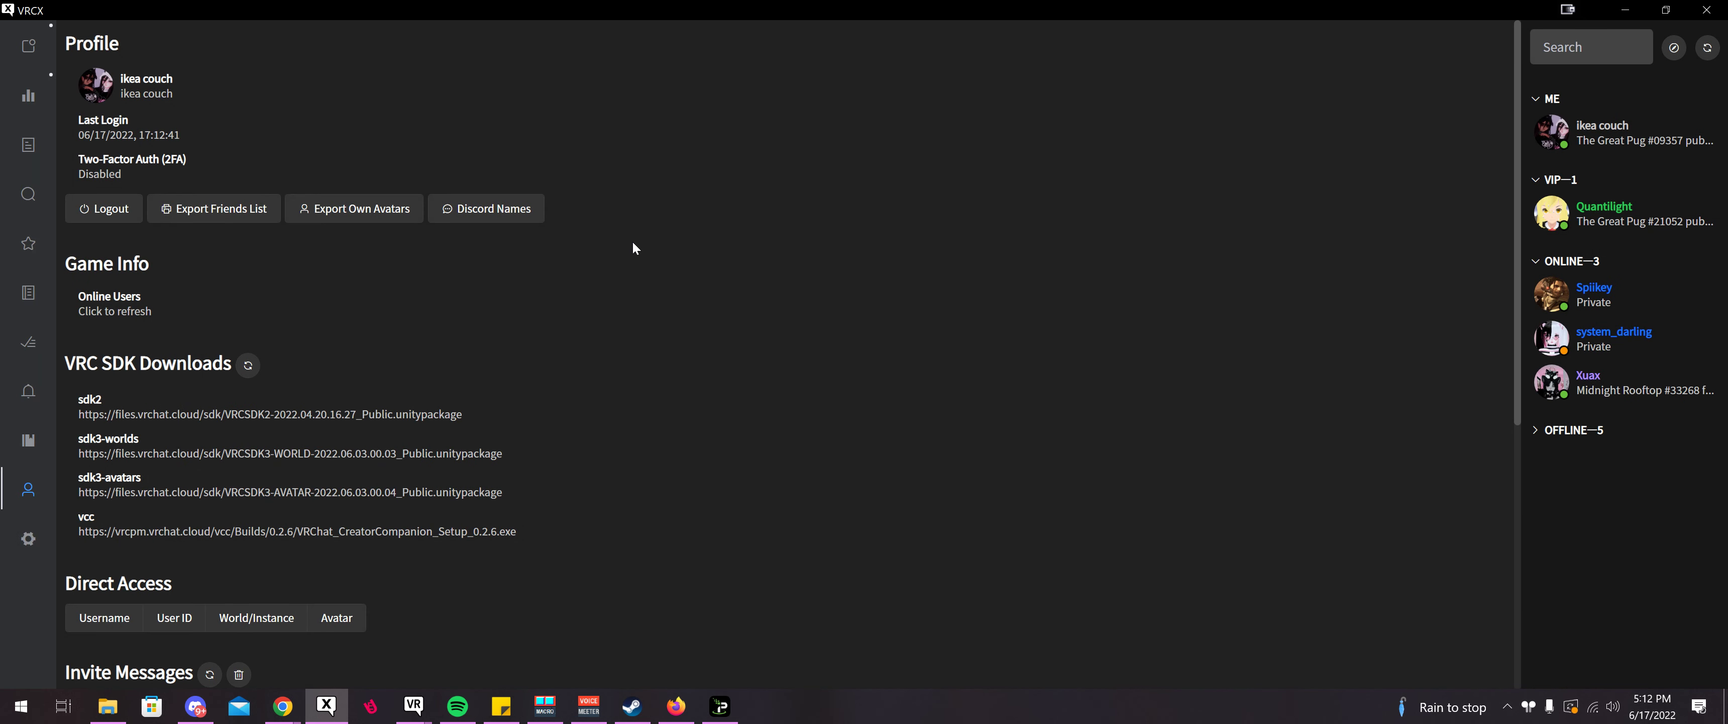
- Open the export of your own avatars, select all of its text, and close it
left_click(364, 214)
key("ctrl+a")
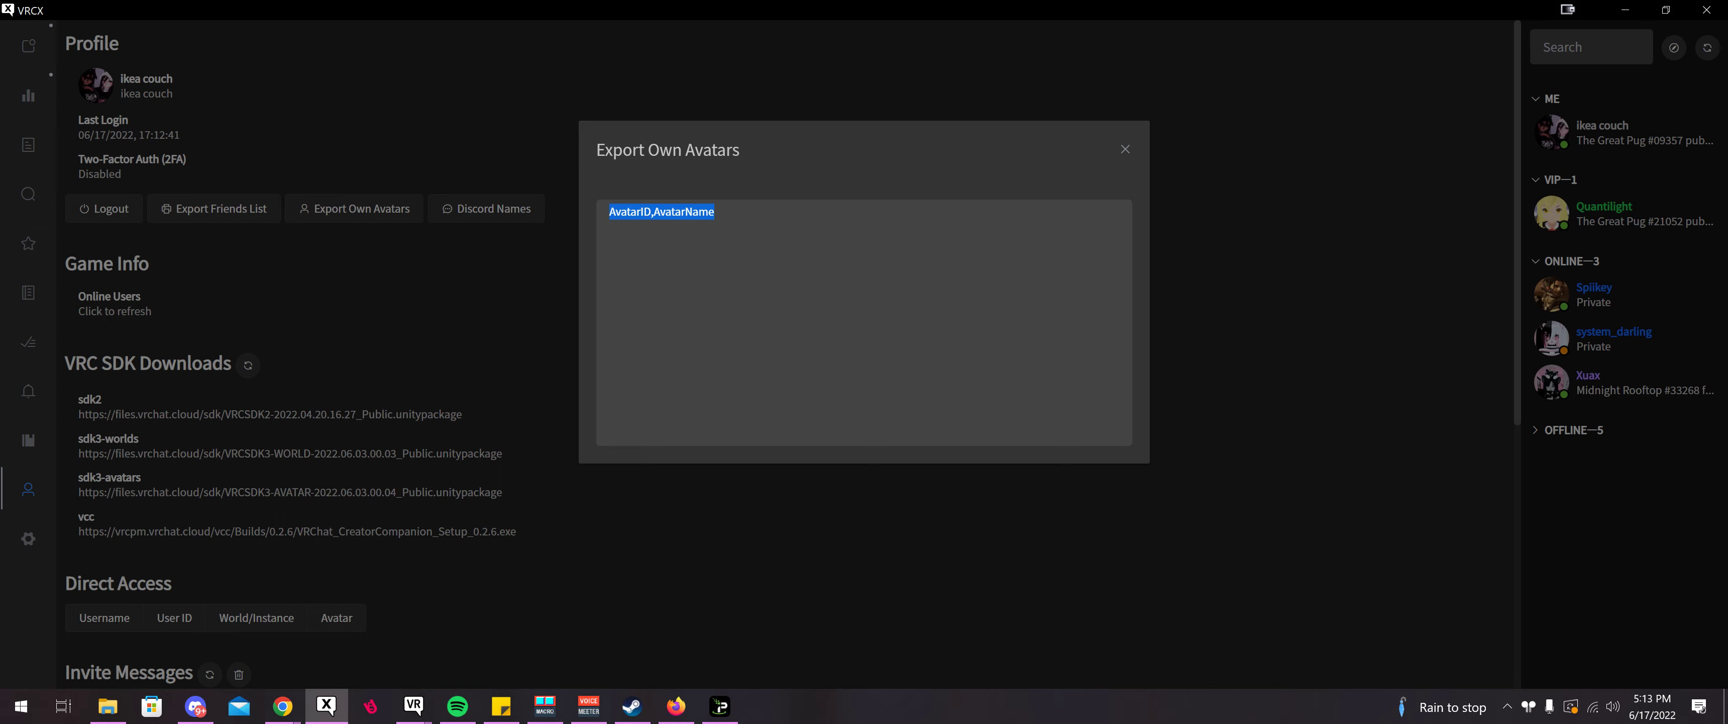
left_click(1125, 148)
- View the friends' Discord names list twice, selecting all of its text and closing it each time
left_click(480, 208)
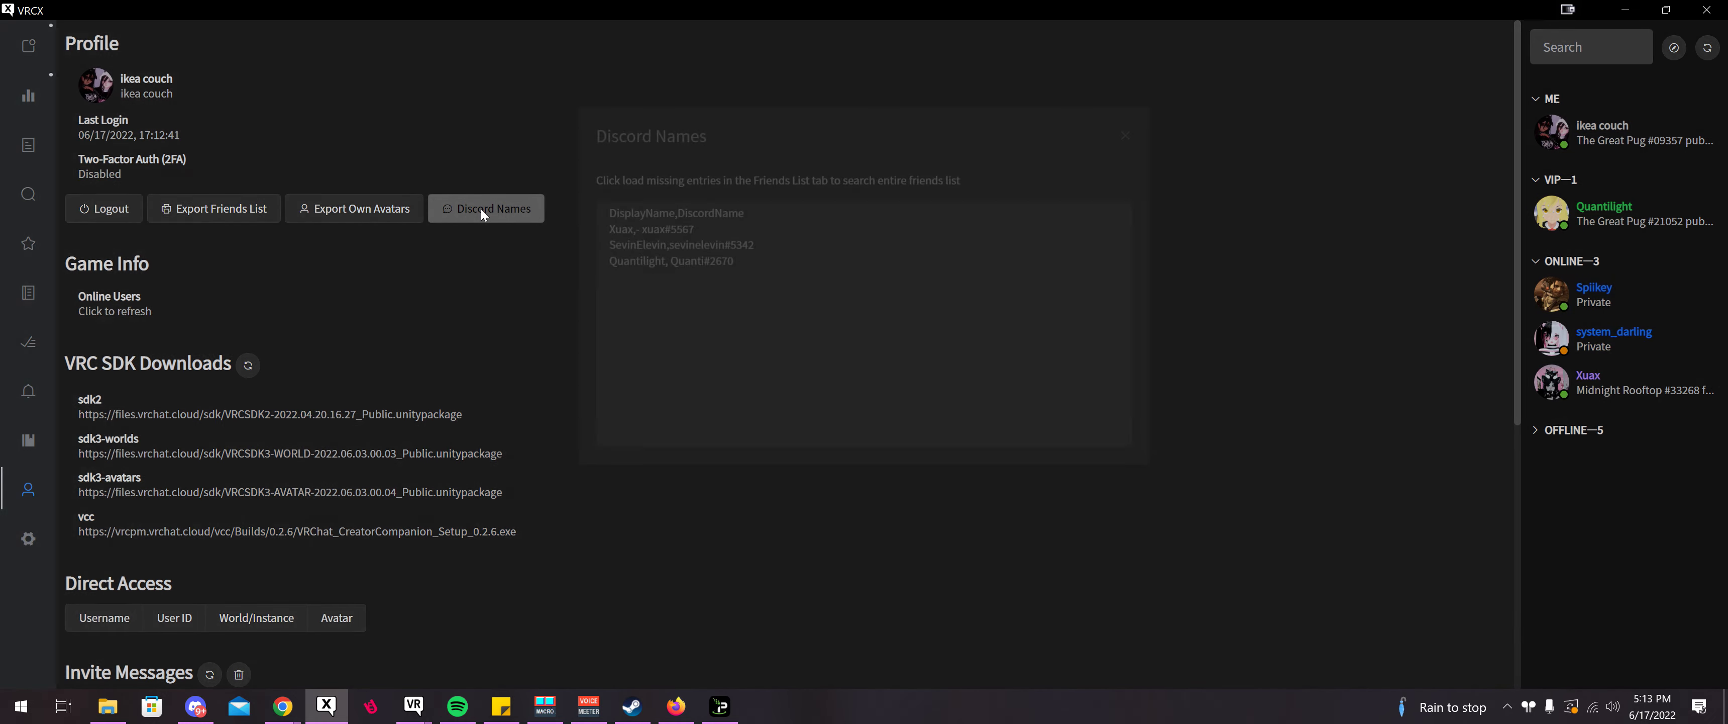
key("ctrl+a")
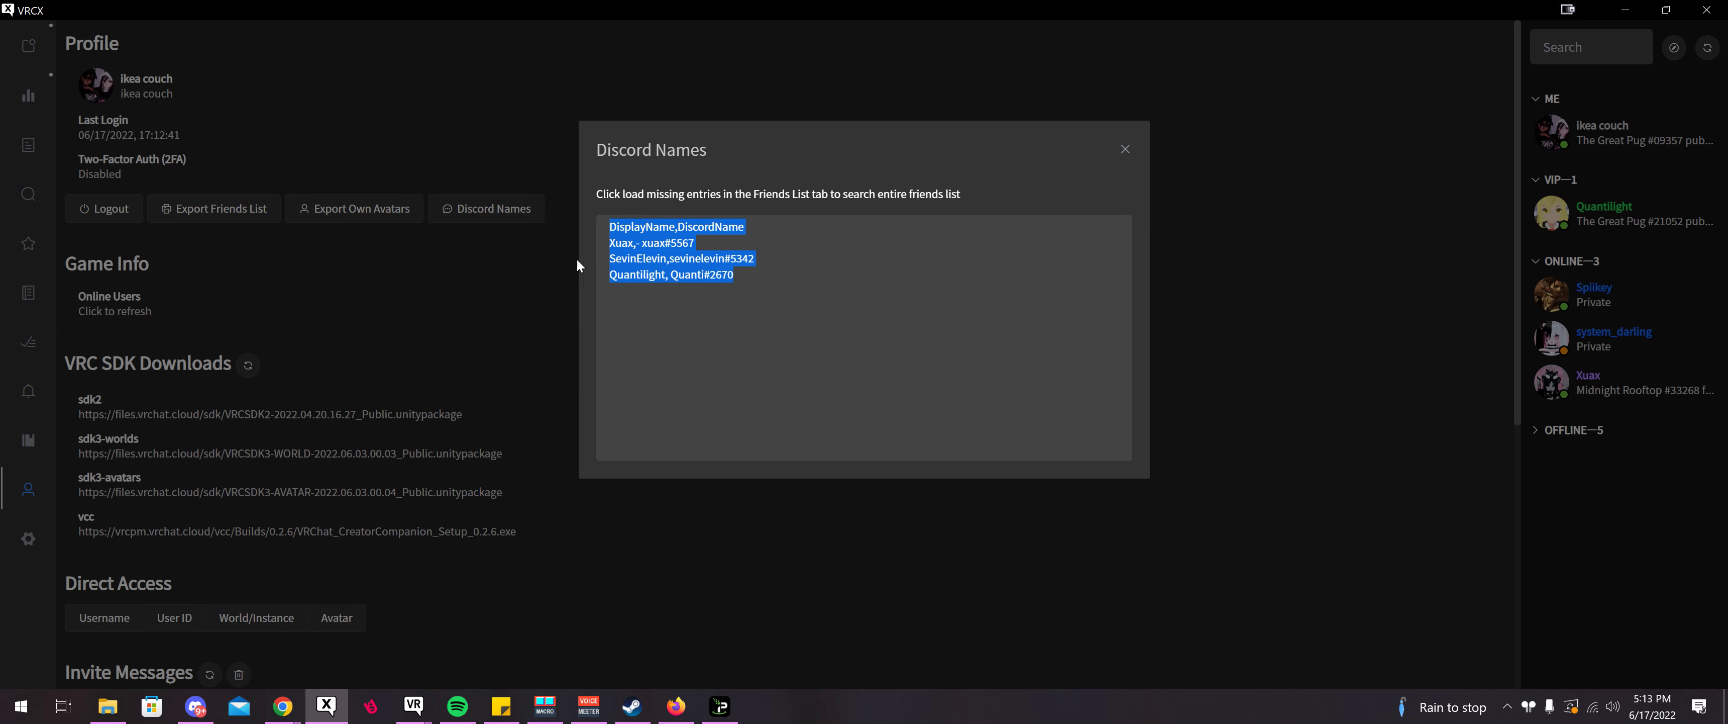
left_click(541, 290)
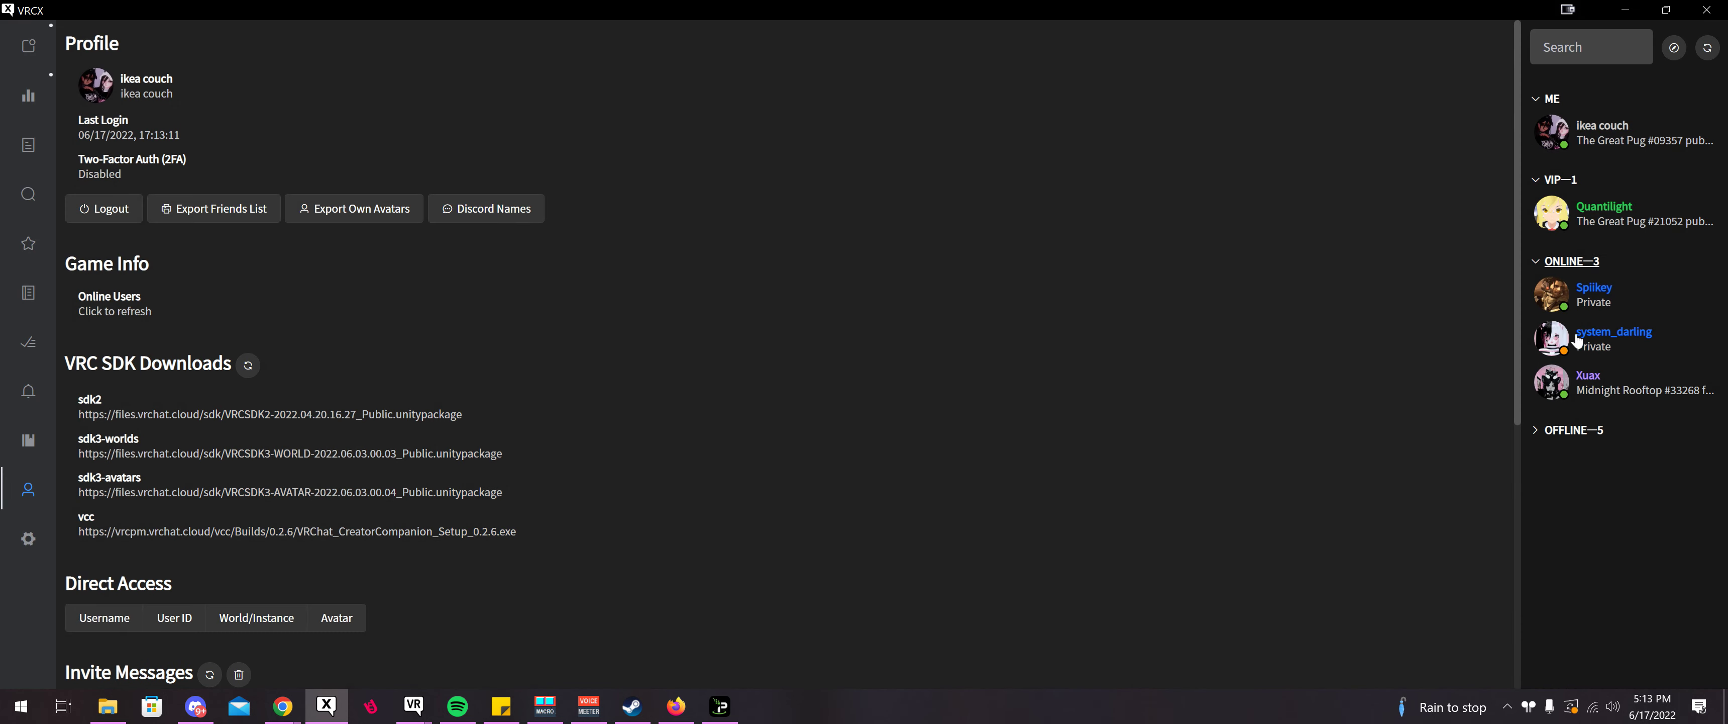
left_click(429, 209)
left_click(594, 222)
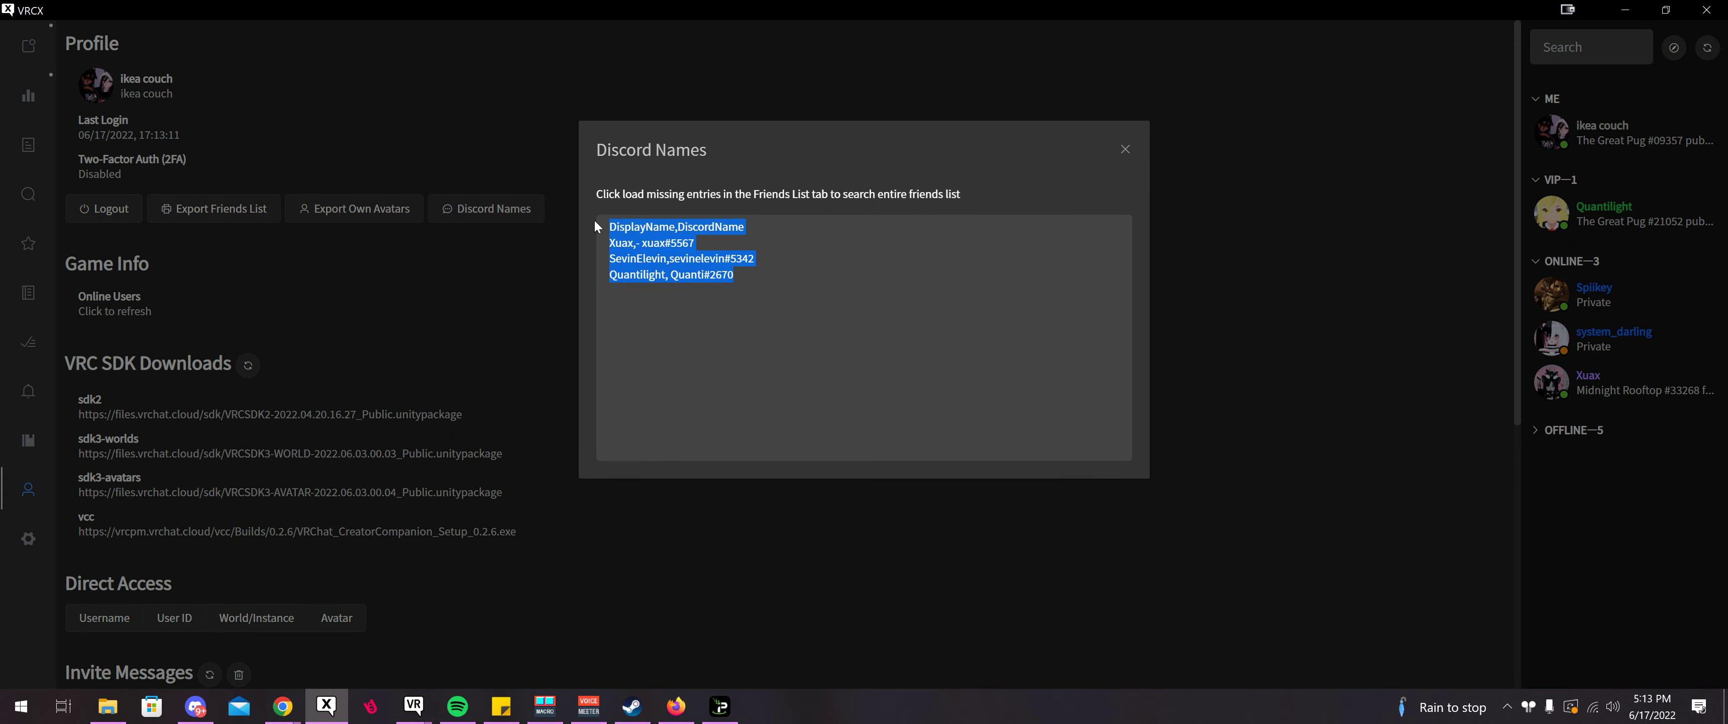
left_click(612, 209)
key("ctrl+a")
left_click(543, 280)
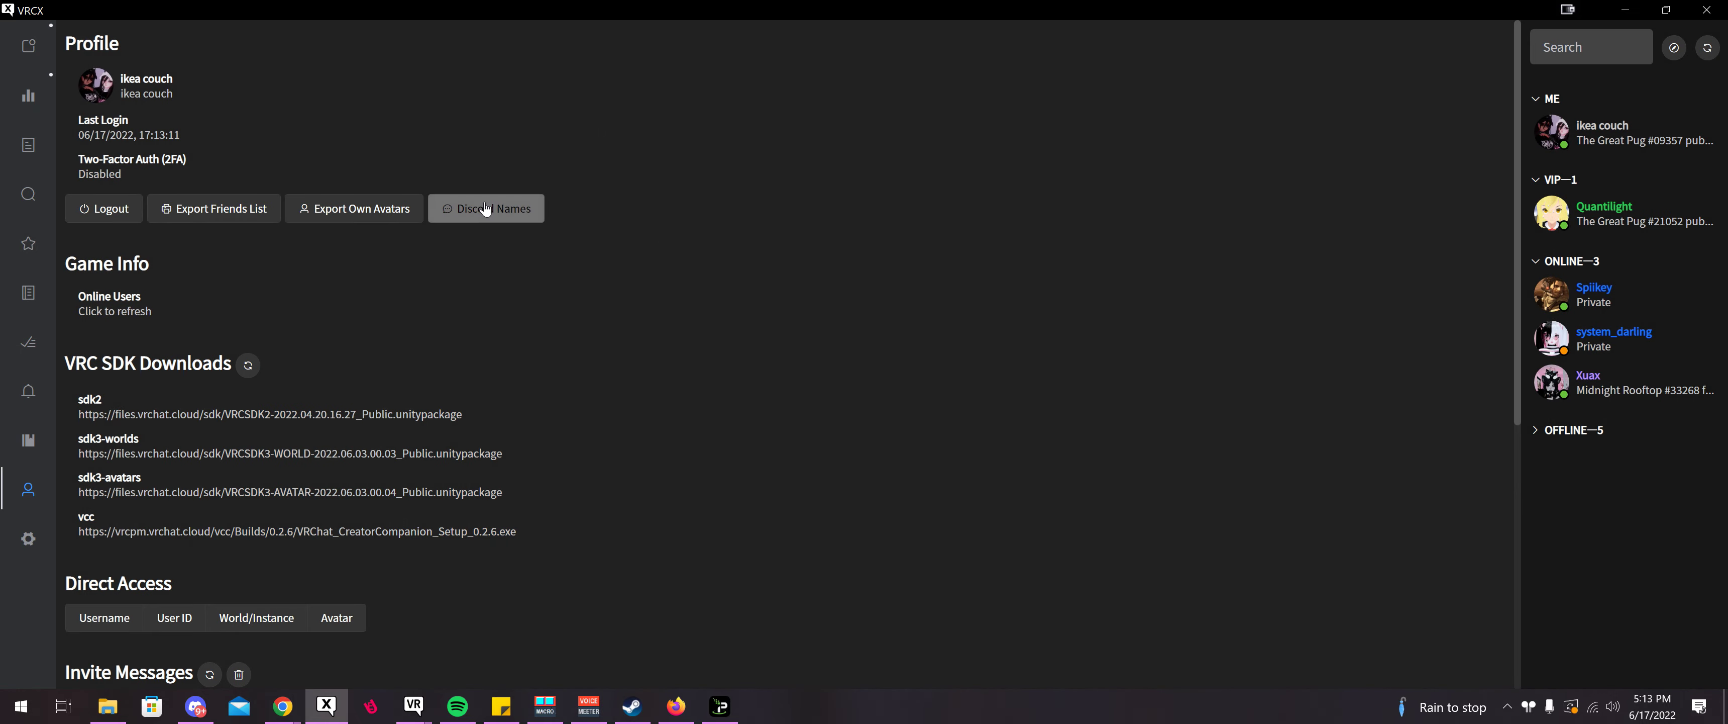
- Reopen and close the Discord names list, and refresh the online users count under Game Info
left_click(485, 210)
left_click(538, 274)
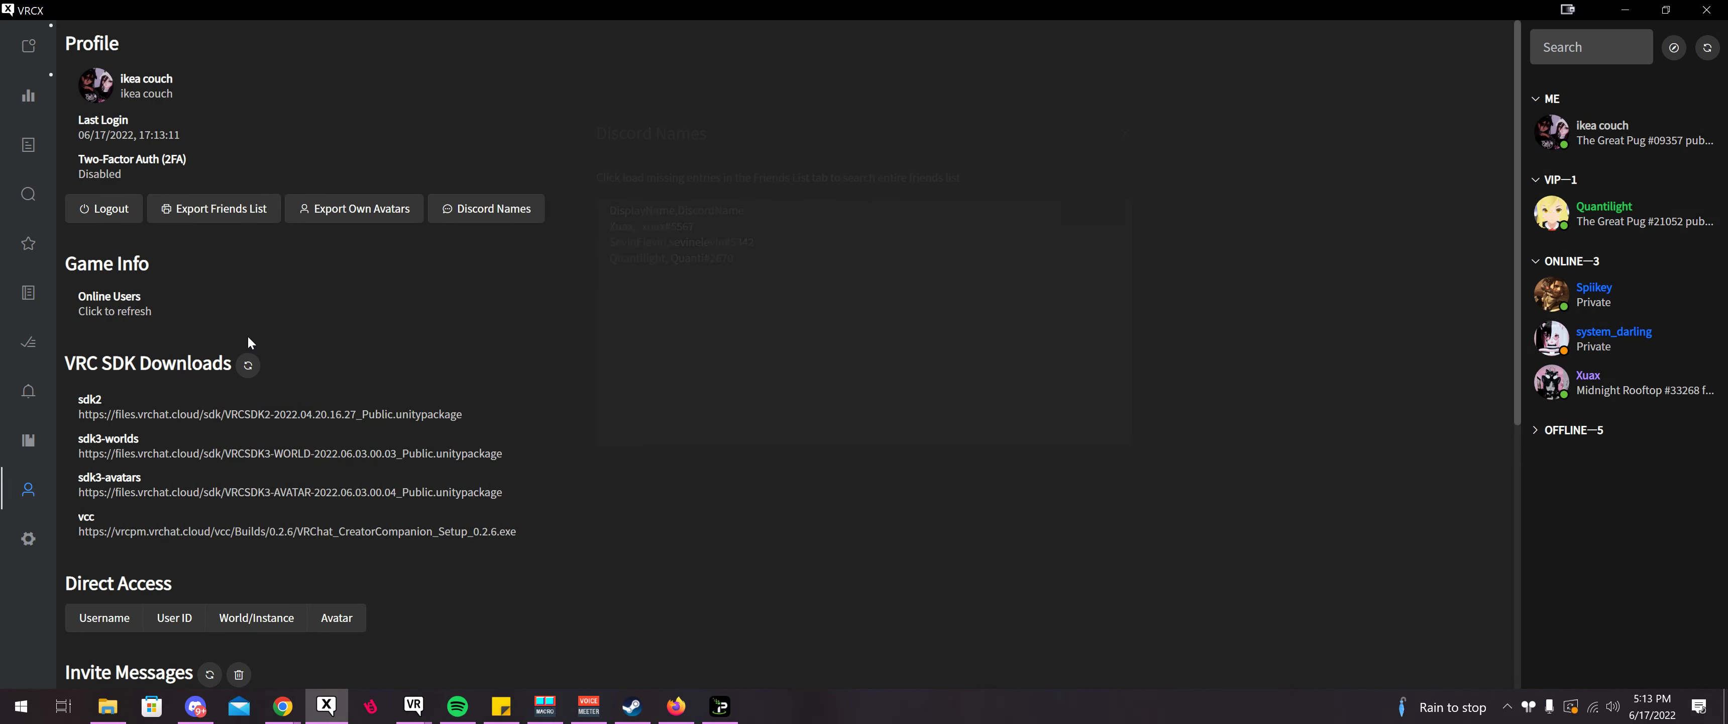
left_click(122, 316)
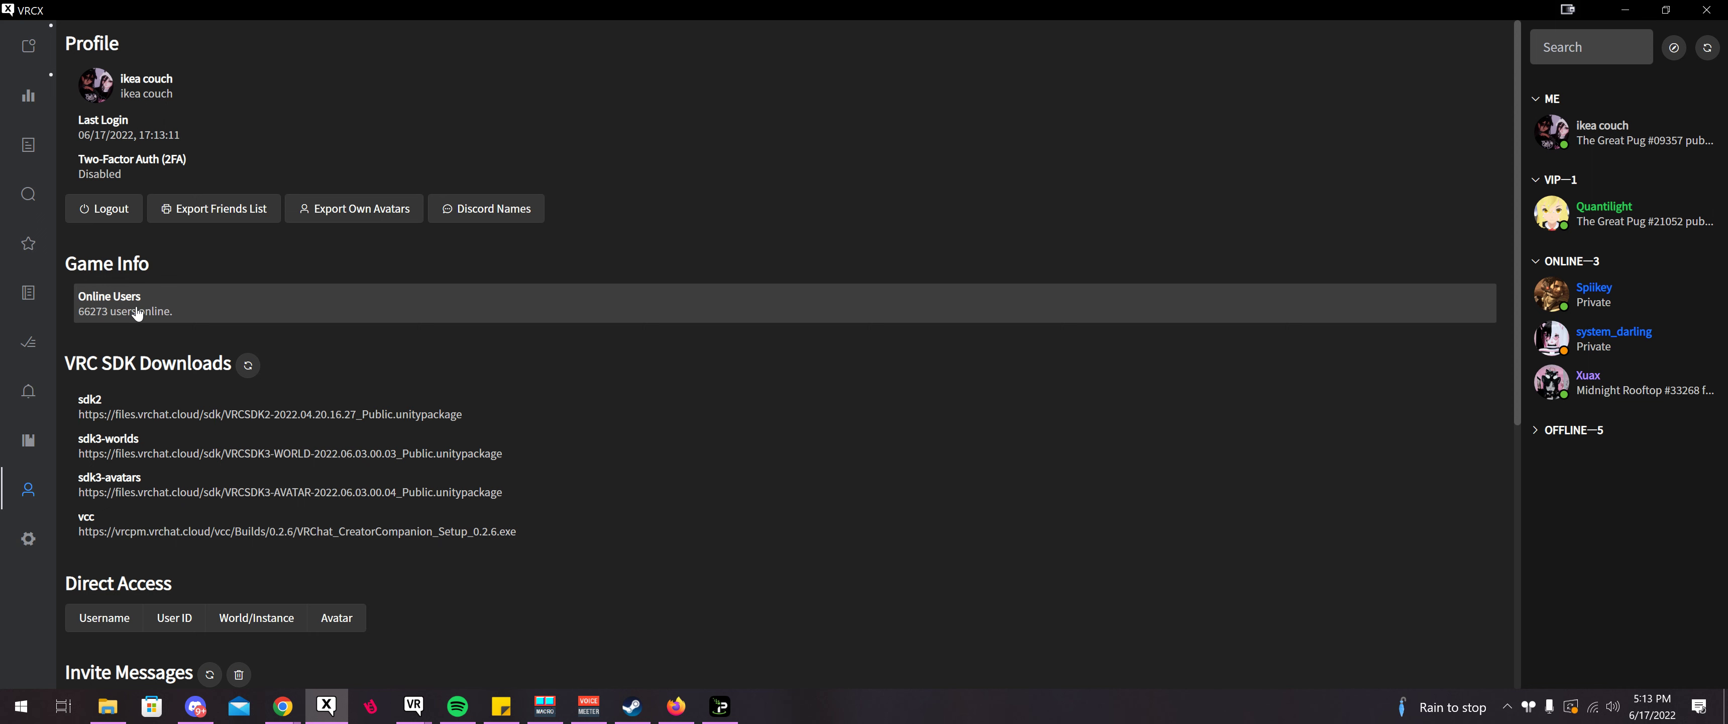
left_click_drag(173, 315, 74, 324)
left_click(103, 329)
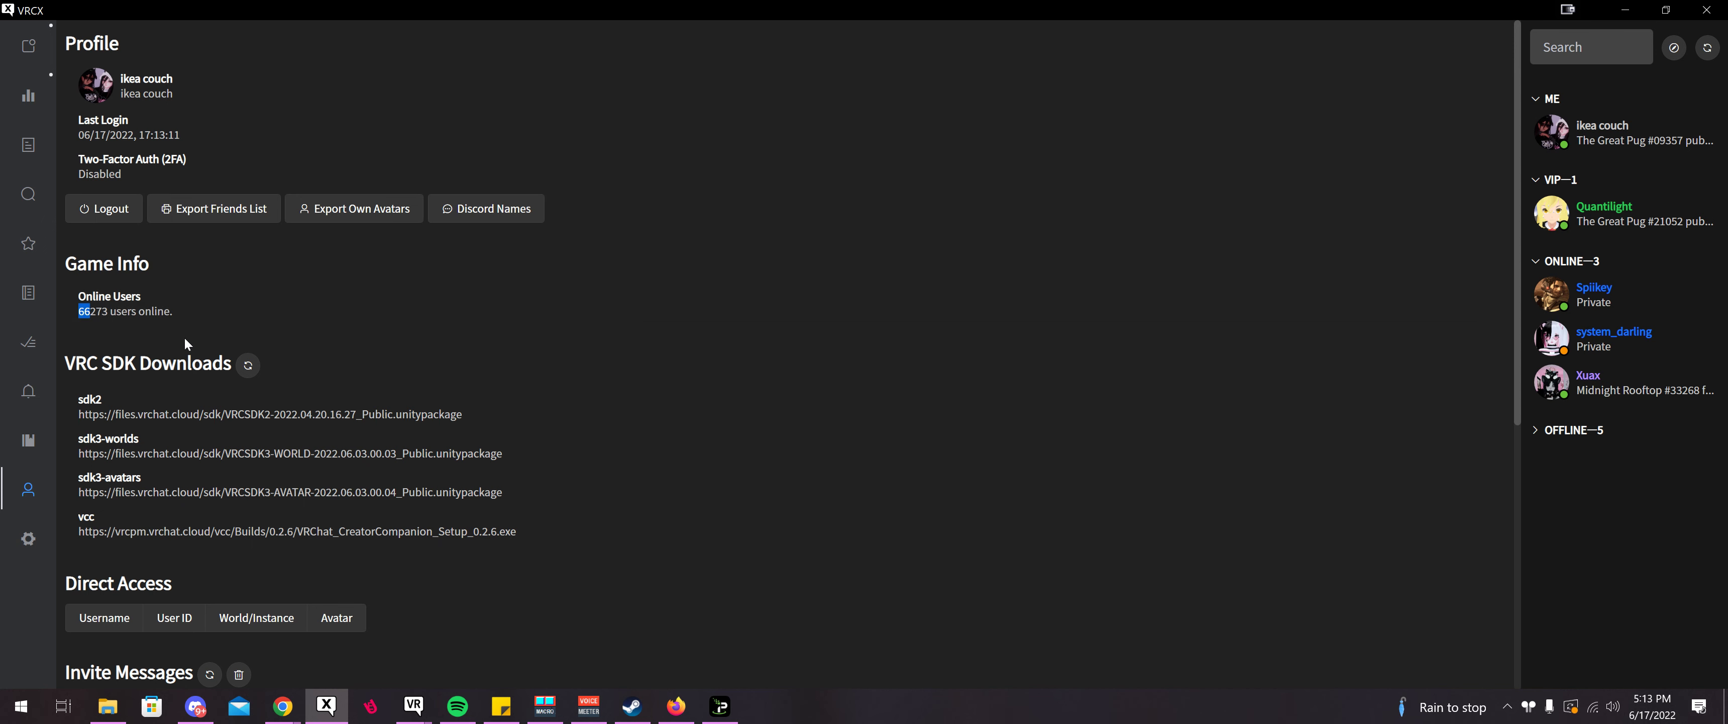
- Bring up the external link prompts for the sdk3-worlds and sdk3-avatars downloads, dismissing each without opening it
scroll(432, 342, "down", 1)
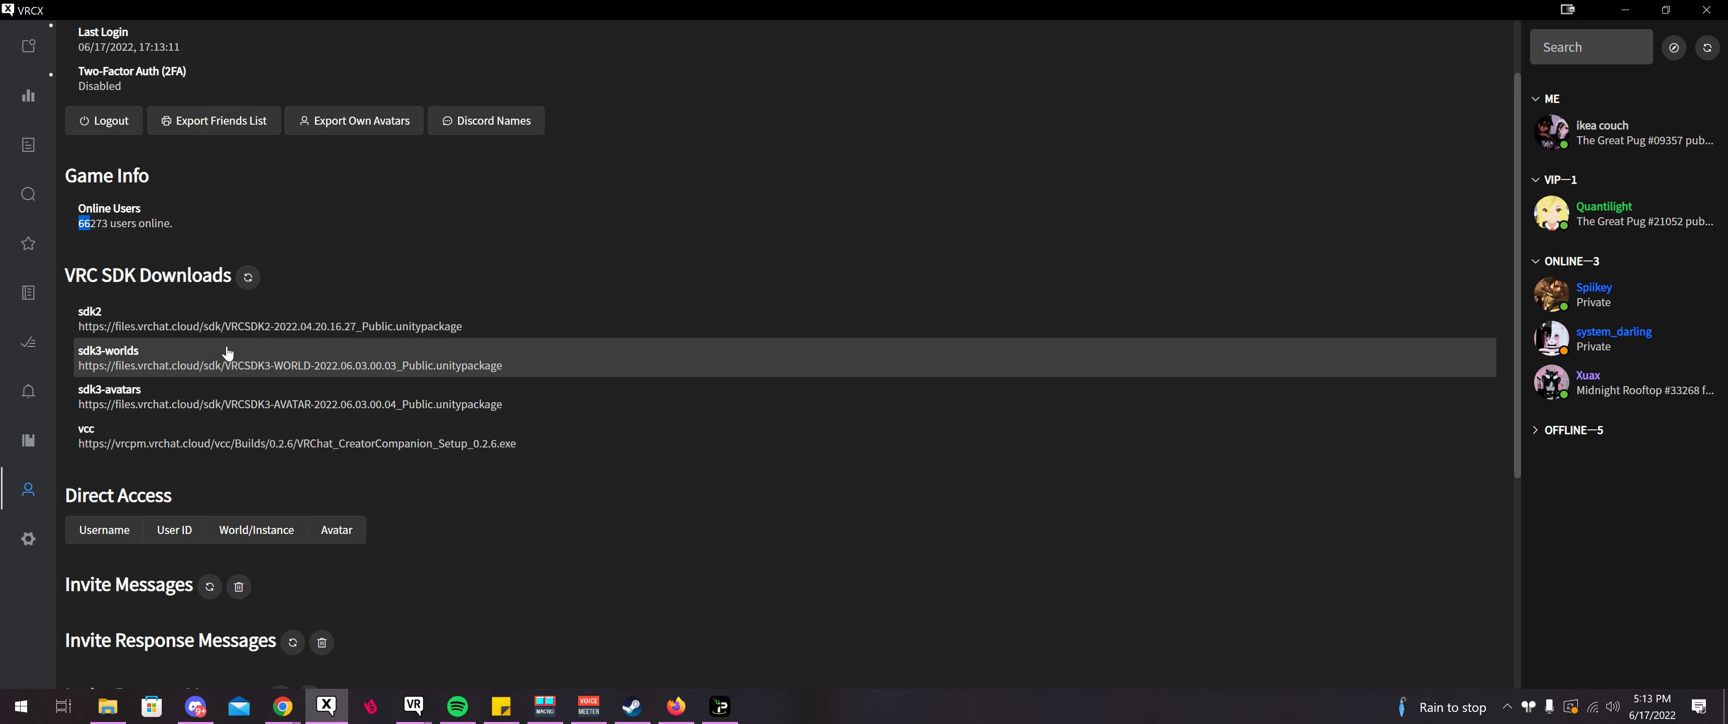
left_click_drag(542, 371, 192, 350)
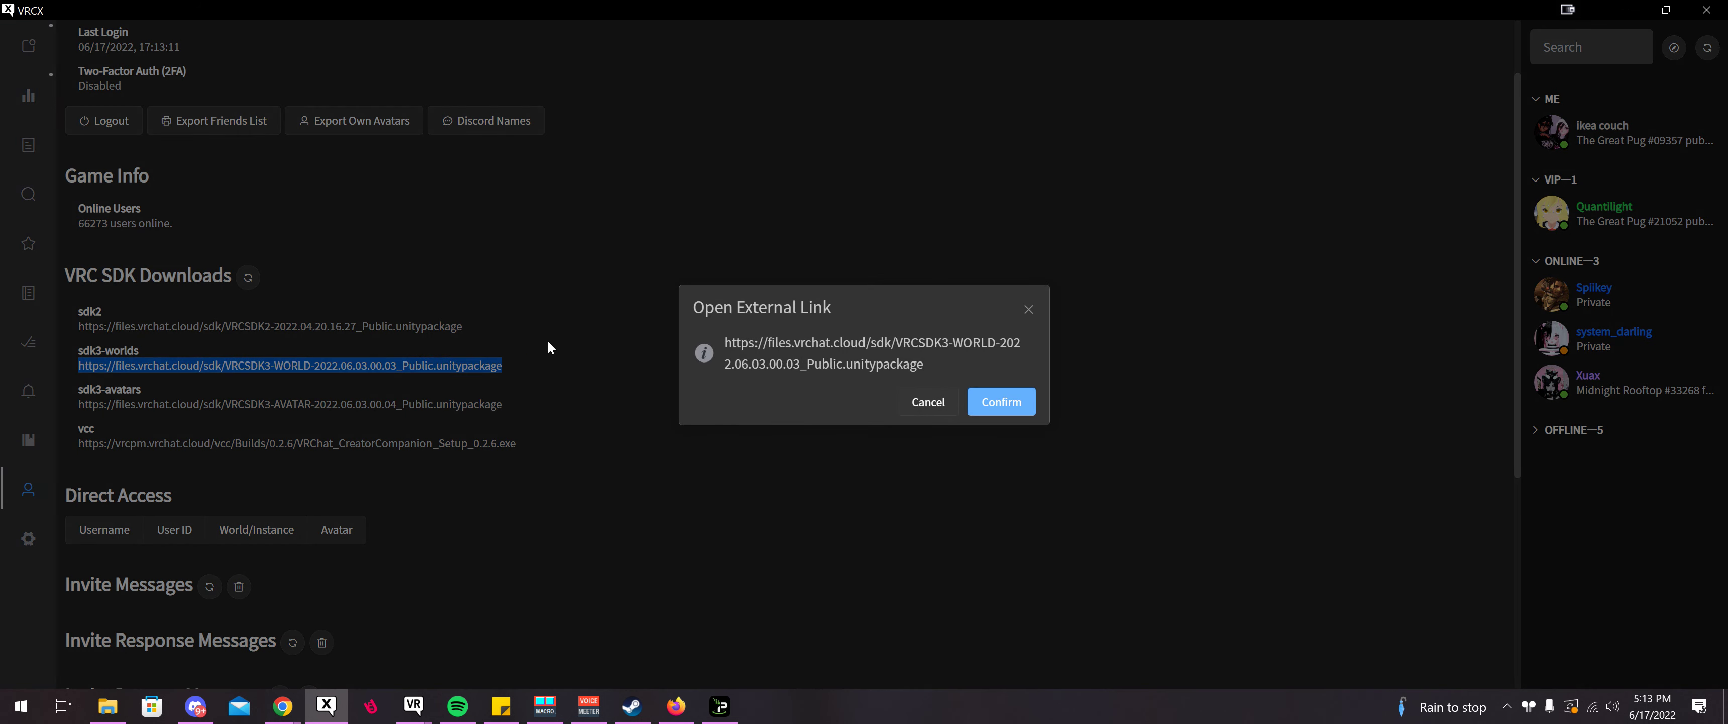
left_click(618, 339)
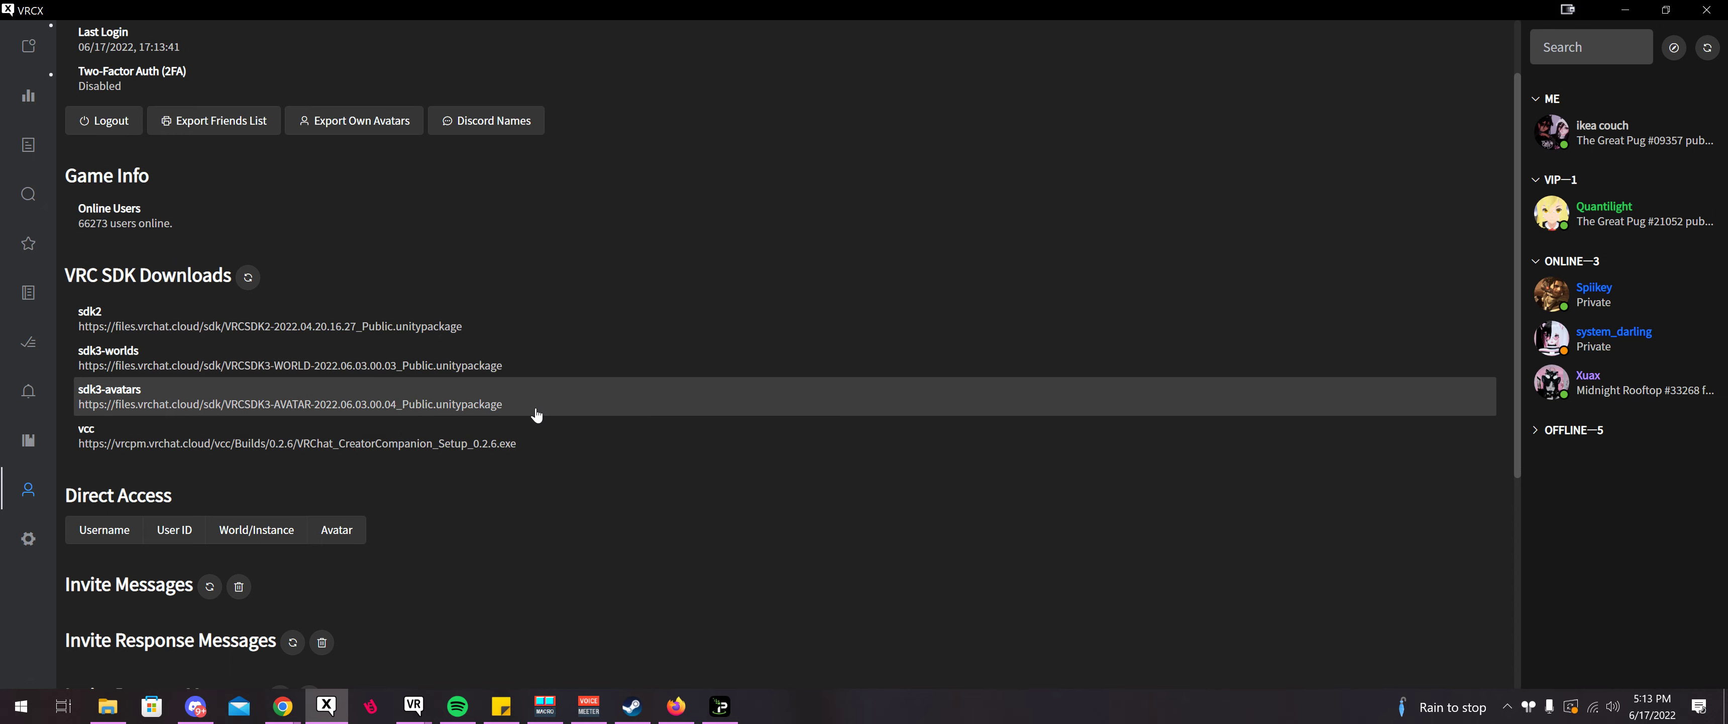
left_click_drag(537, 414, 120, 402)
left_click(120, 402)
left_click(204, 407)
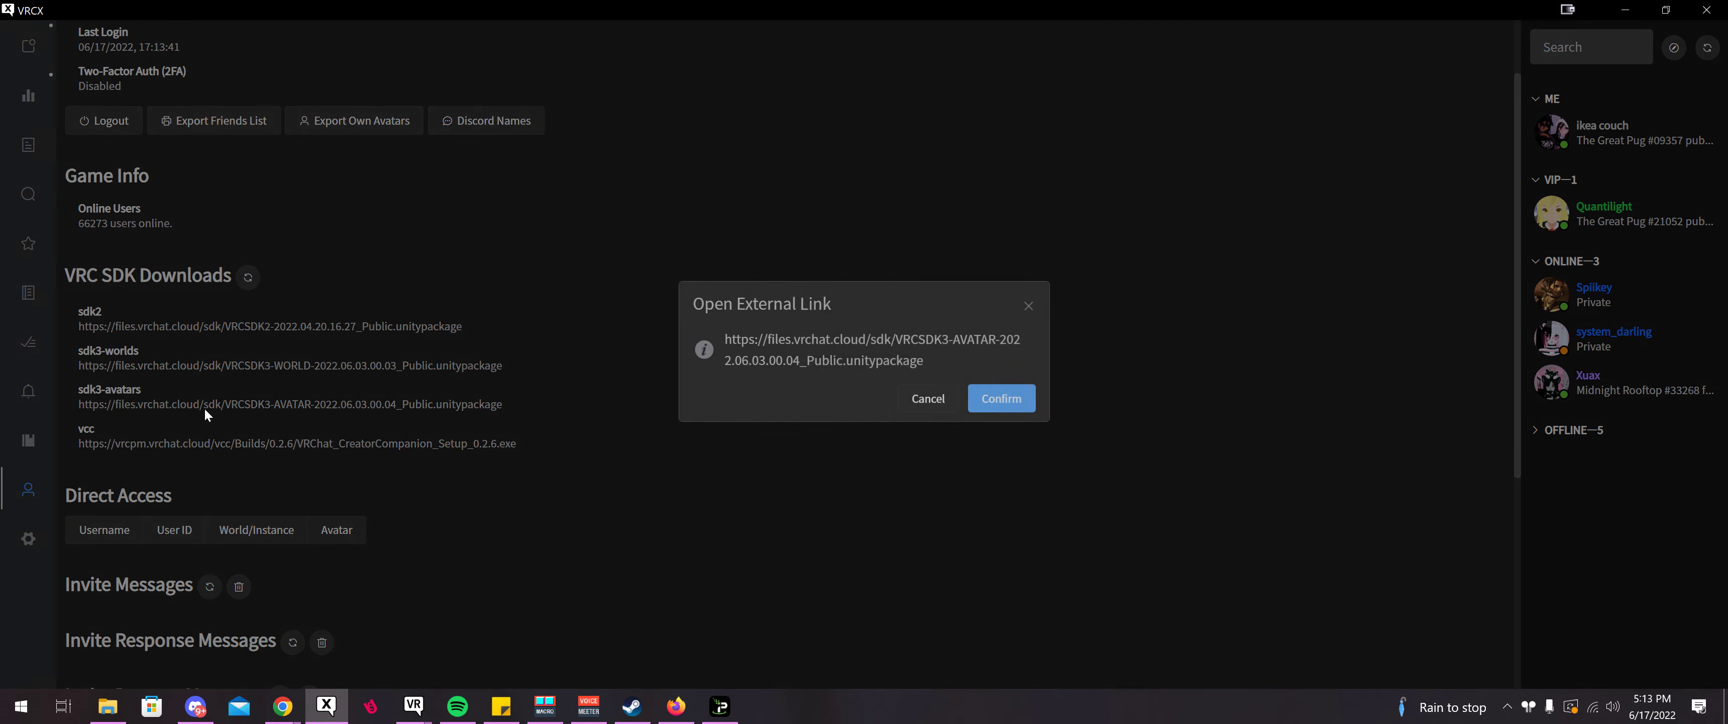
left_click(493, 324)
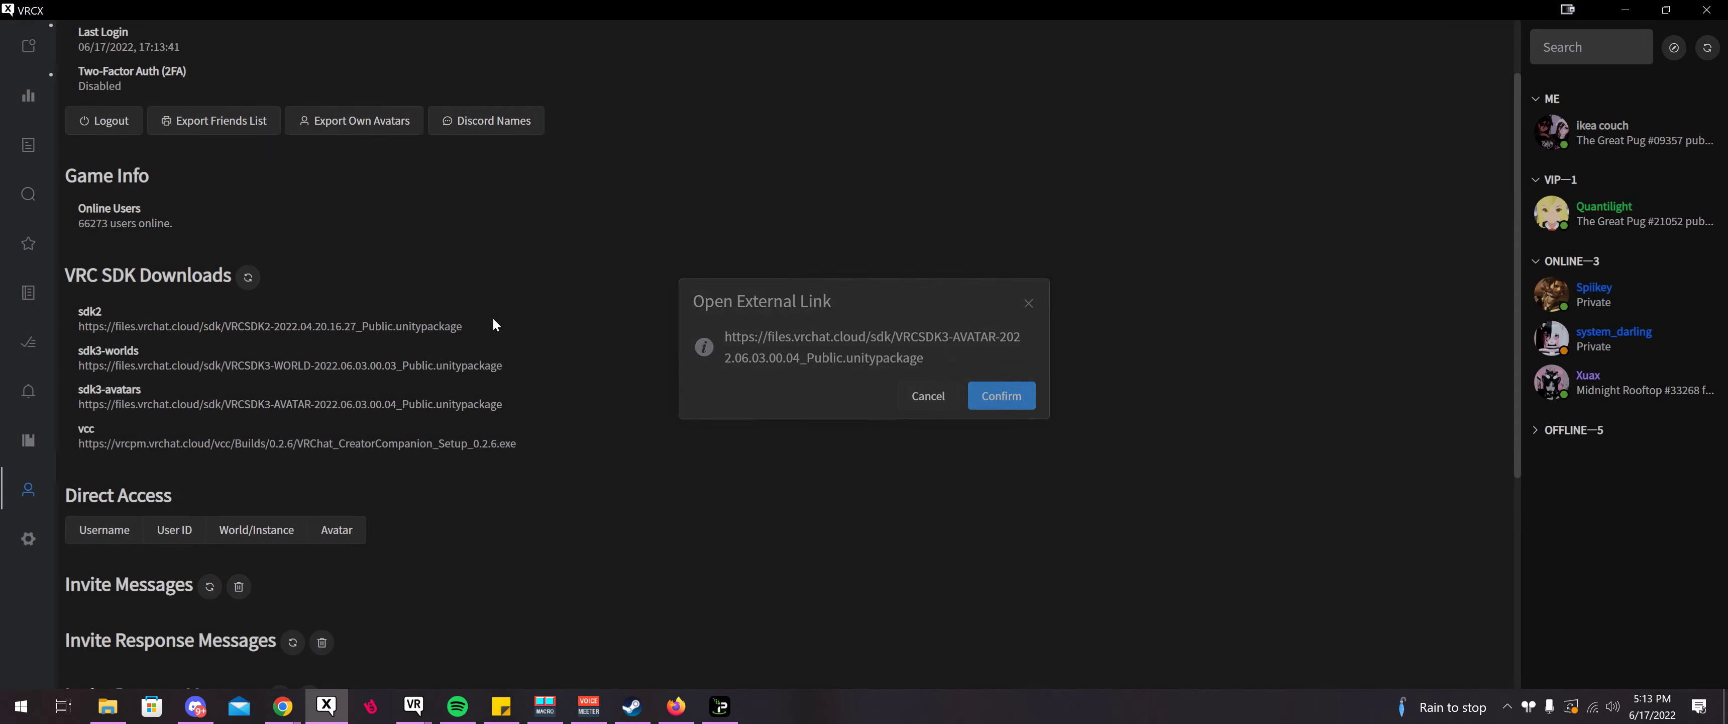
- Load the Invite Messages list on the profile page and look through its slots
scroll(309, 376, "down", 4)
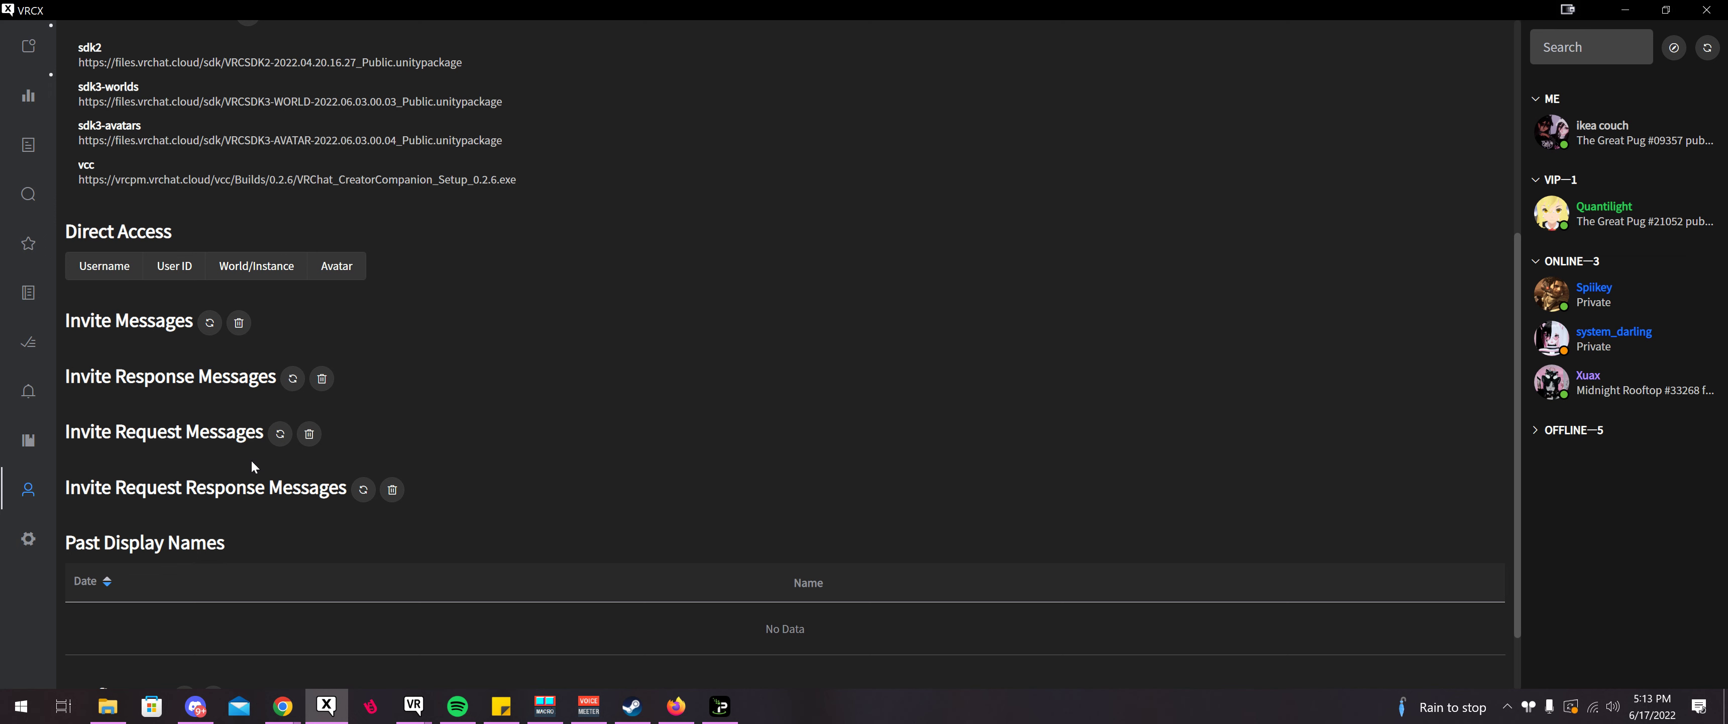
left_click(209, 324)
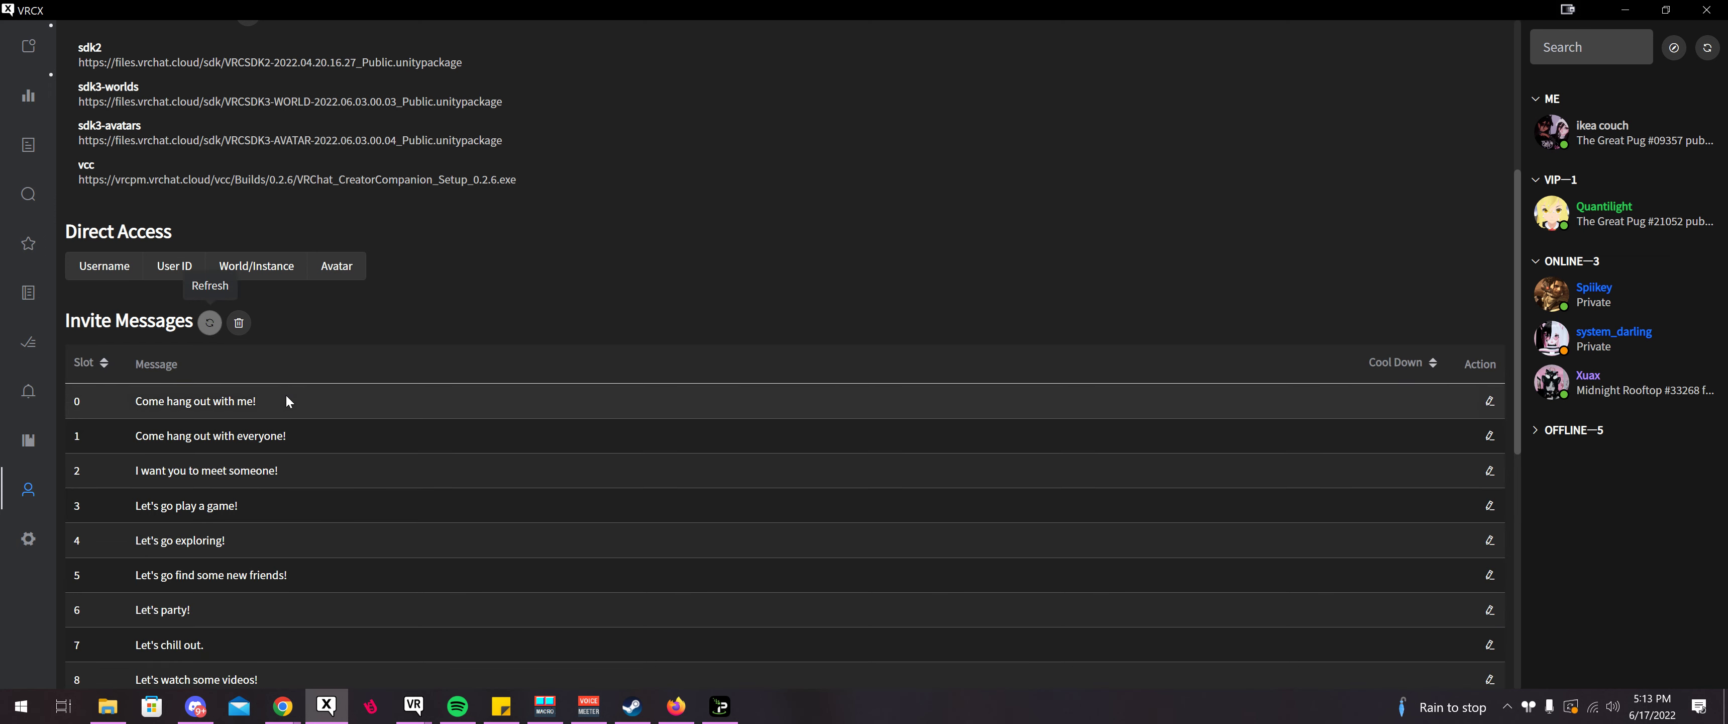
scroll(260, 445, "down", 3)
scroll(260, 547, "up", 4)
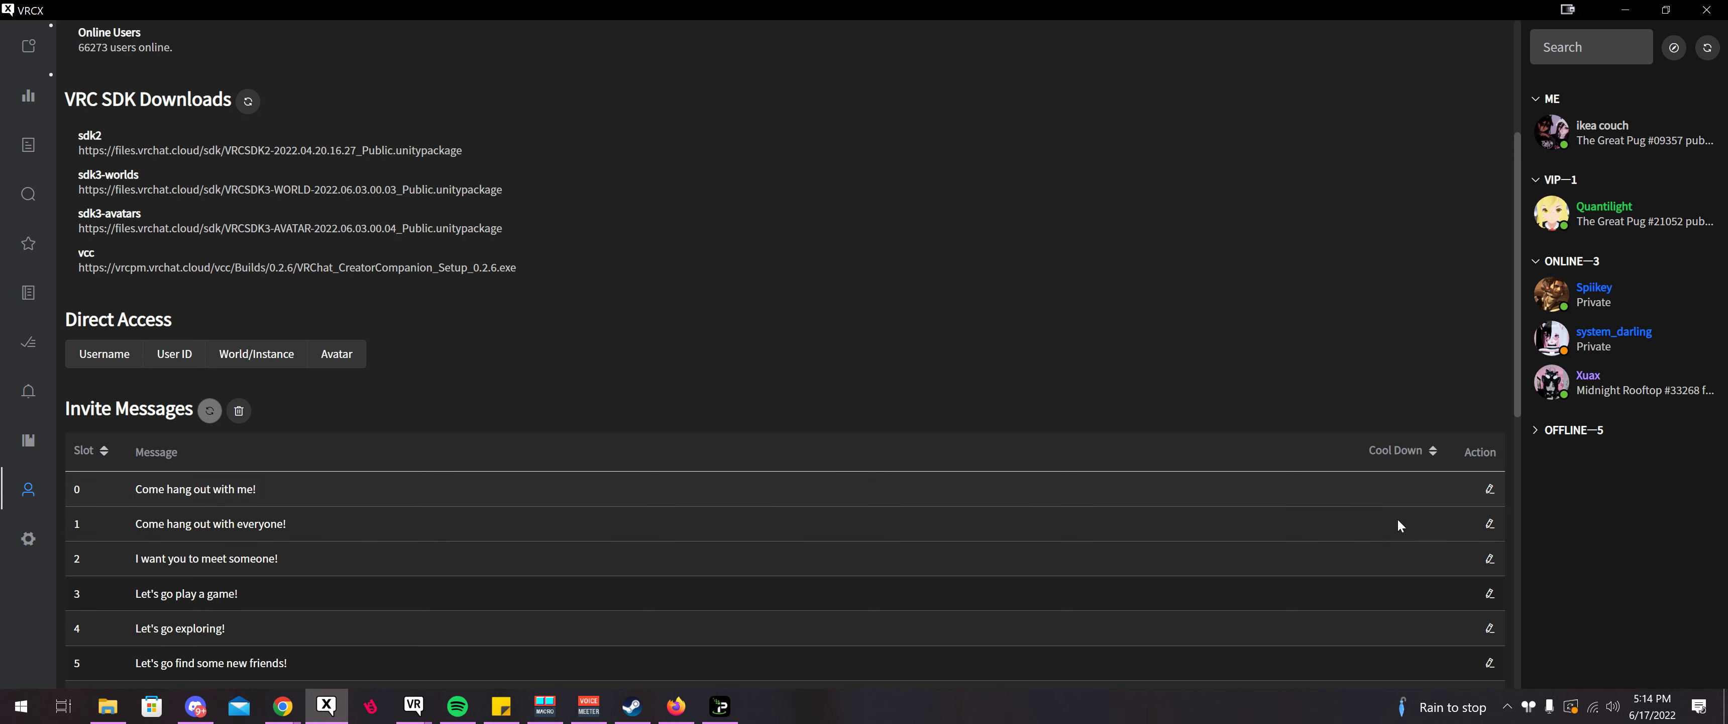
- Change the invite message in slot 0 to "hi" and save it
left_click(1488, 490)
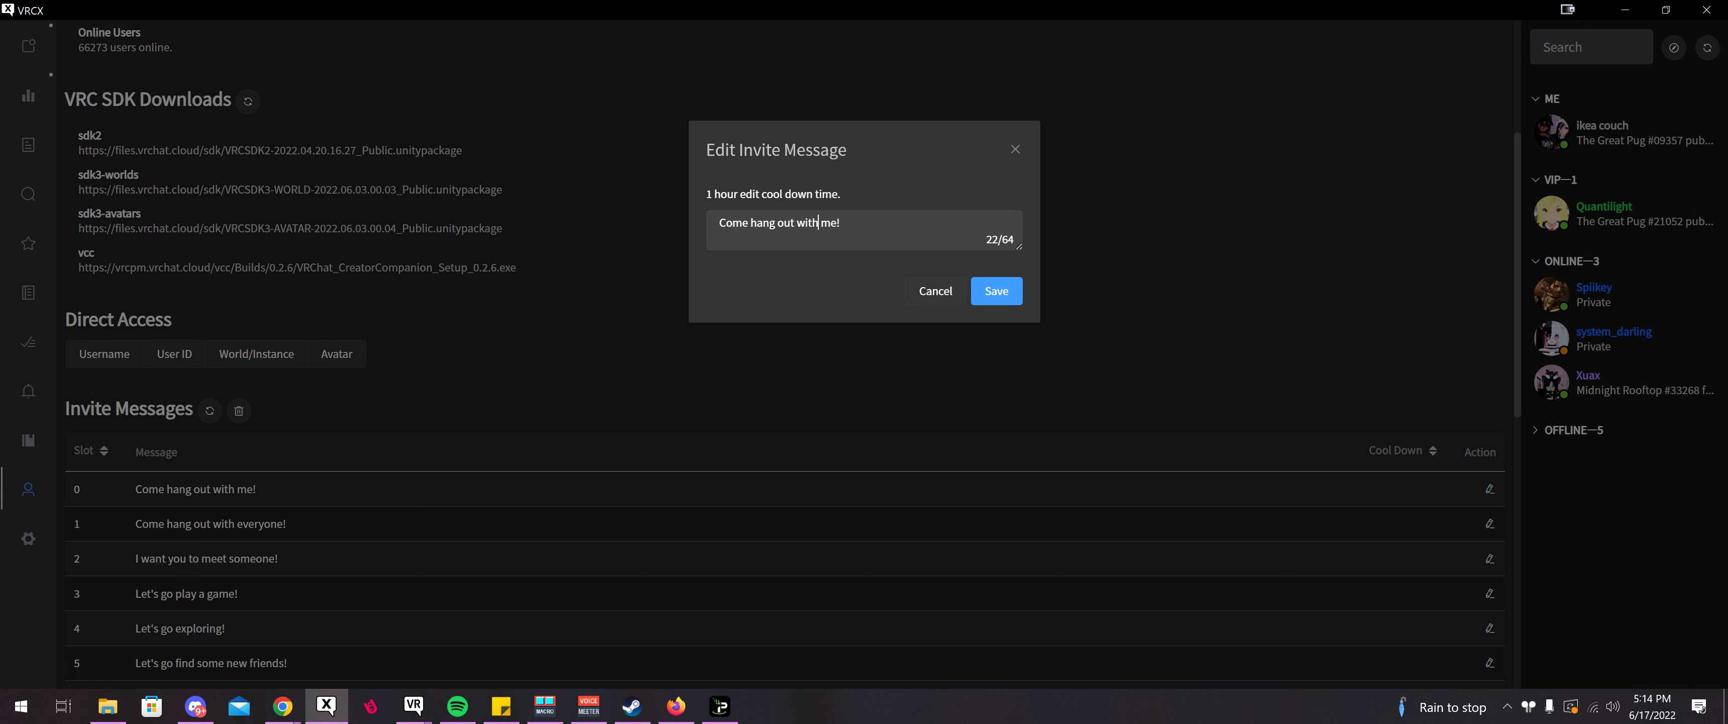
key("ctrl+a")
type("ggdhfhfjghf")
left_click_drag(776, 223, 699, 224)
key("BackSpace")
left_click(980, 291)
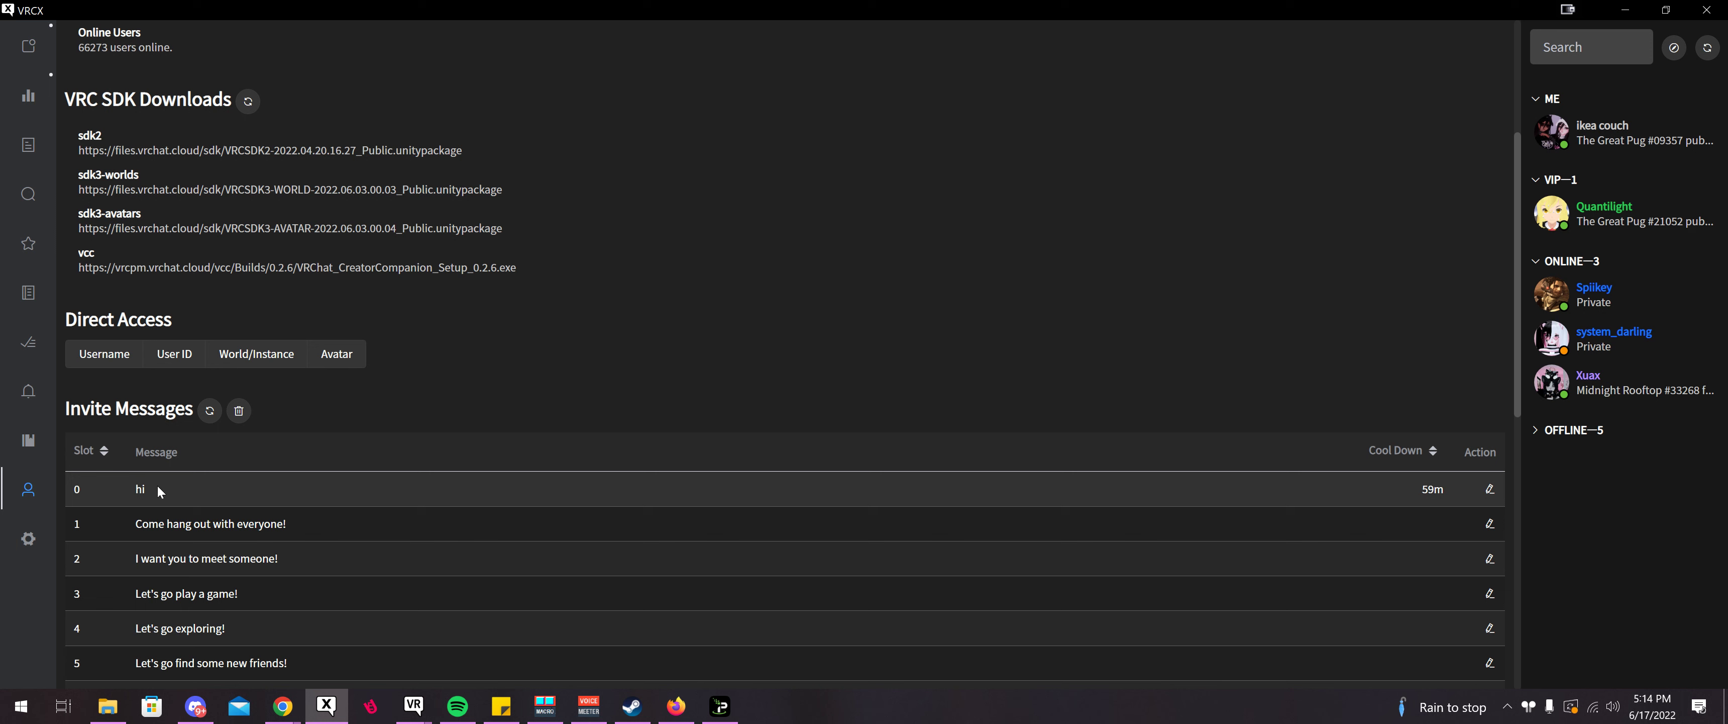
left_click(126, 492)
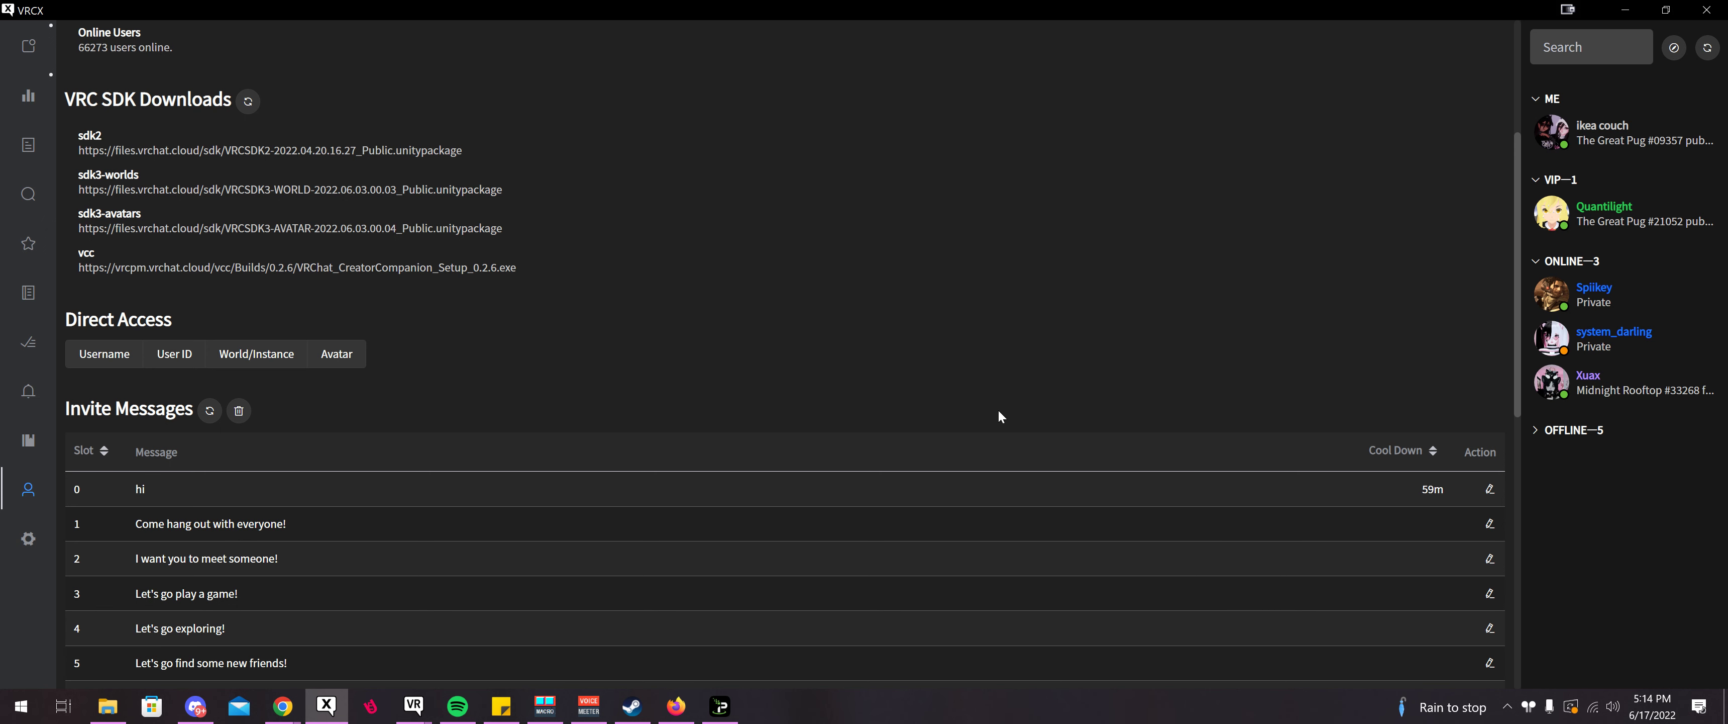
- Look over the remaining profile sections down to Current User JSON, and open the General settings
scroll(508, 358, "down", 8)
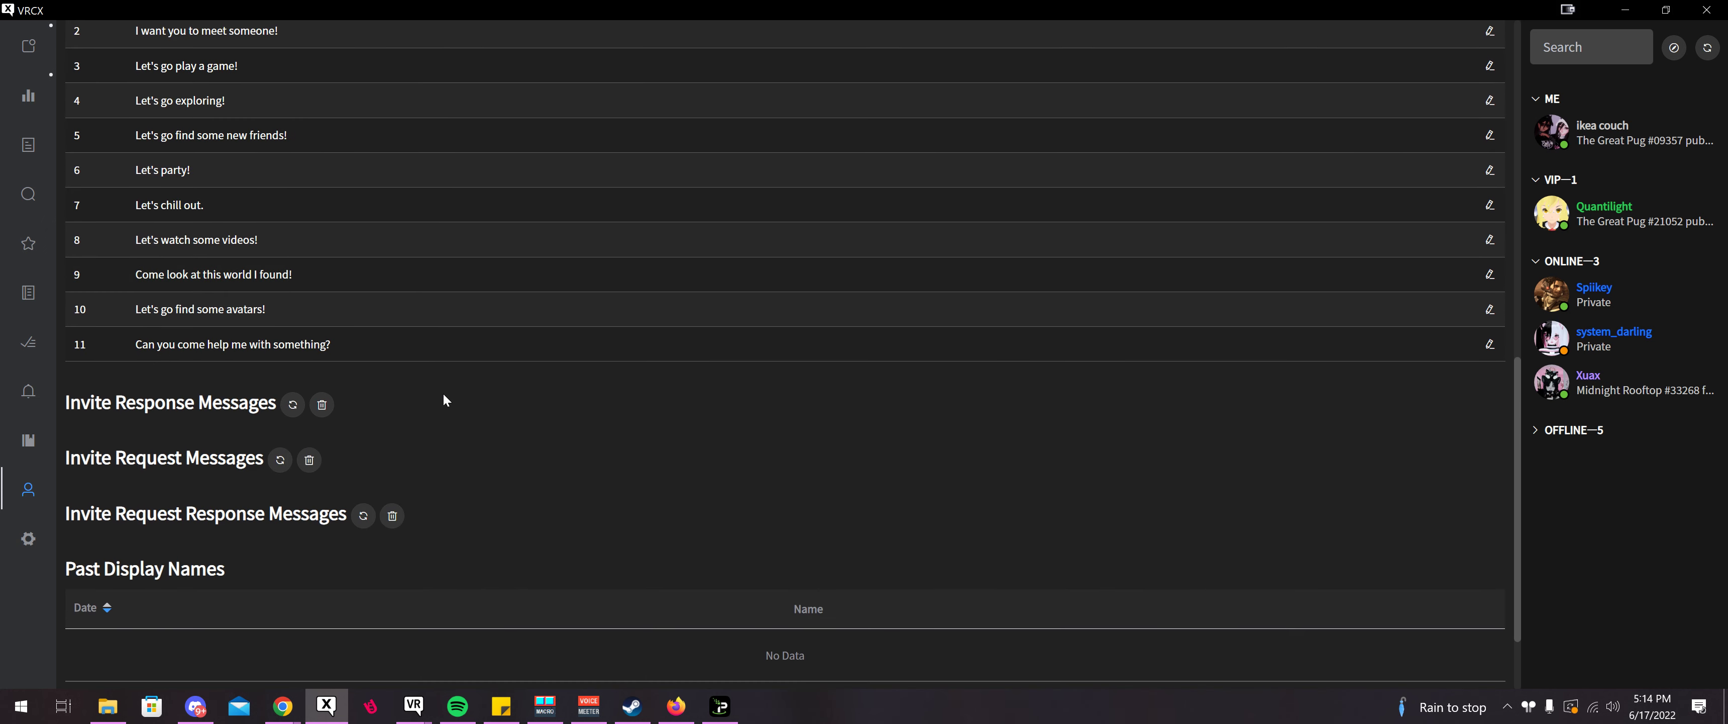
scroll(443, 401, "down", 2)
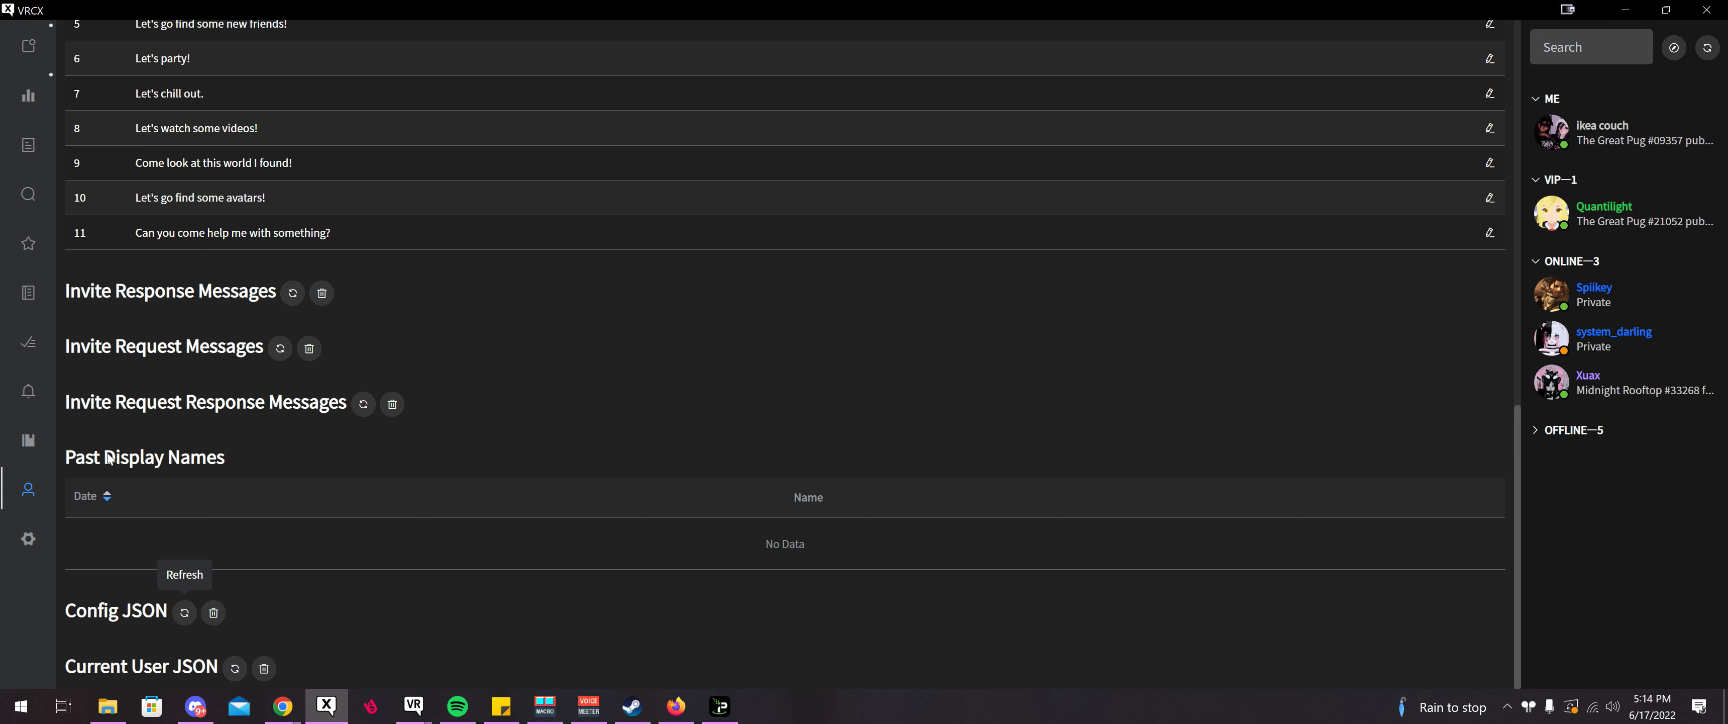
left_click(24, 532)
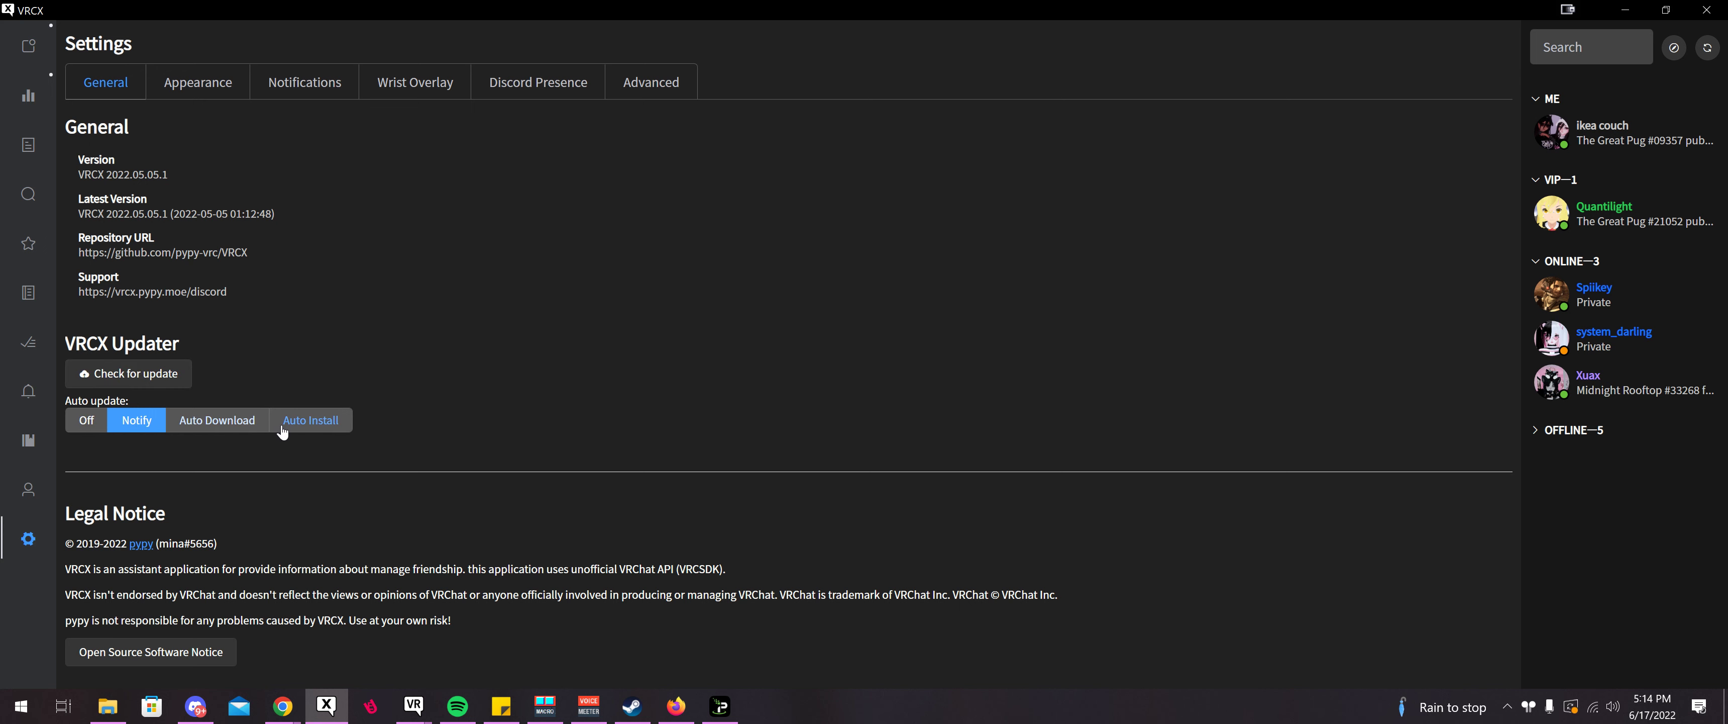
- Try the Light theme mode in the Appearance settings, restore Dark, and look over the side panel and user color options
left_click(198, 82)
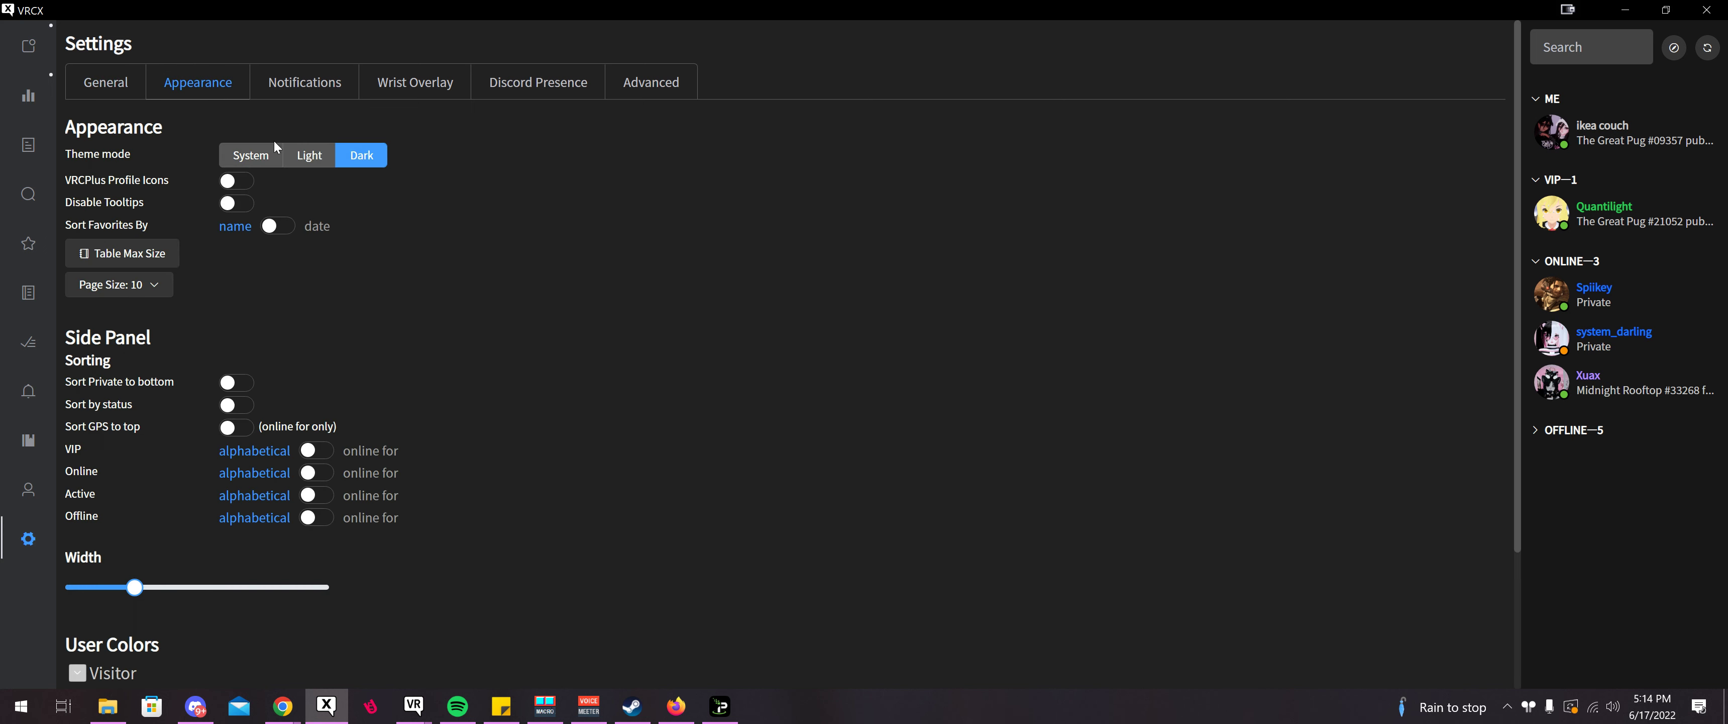
left_click(308, 155)
left_click(350, 159)
scroll(257, 245, "down", 3)
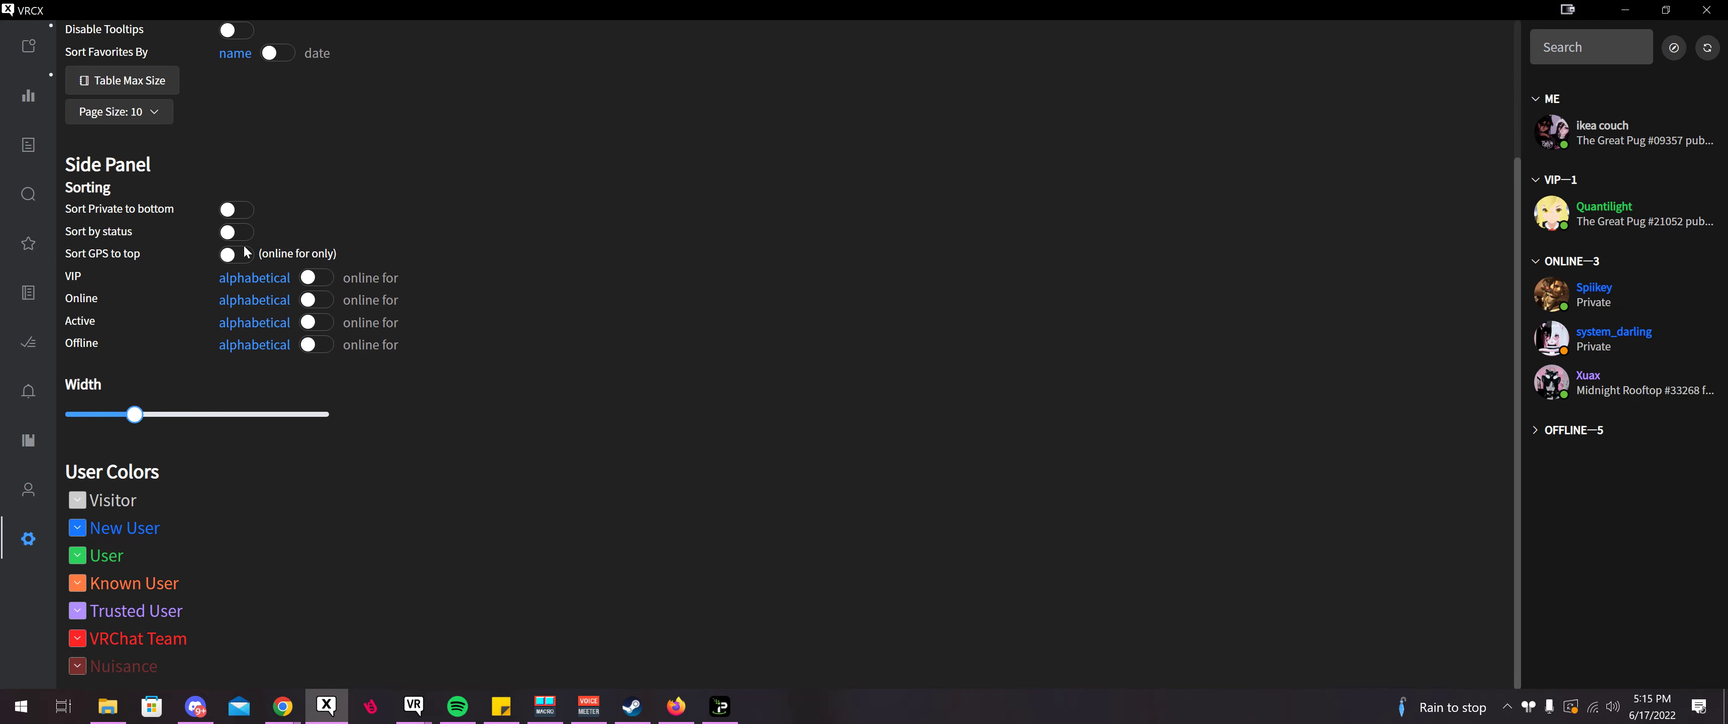
scroll(251, 237, "up", 3)
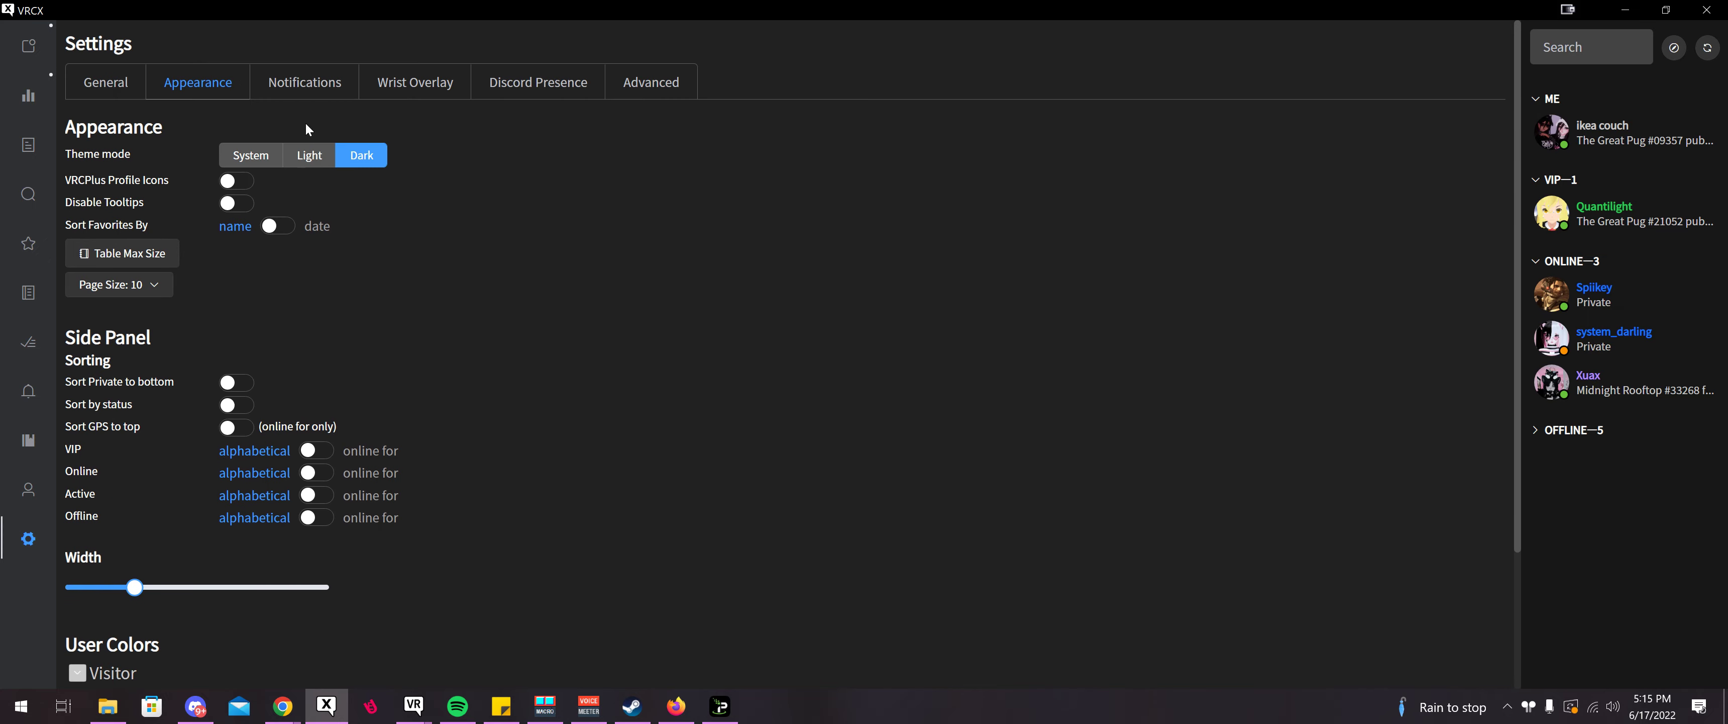
- View the notification filters in the Notifications settings, close them, and turn SteamVR Overlay off and back on
left_click(305, 84)
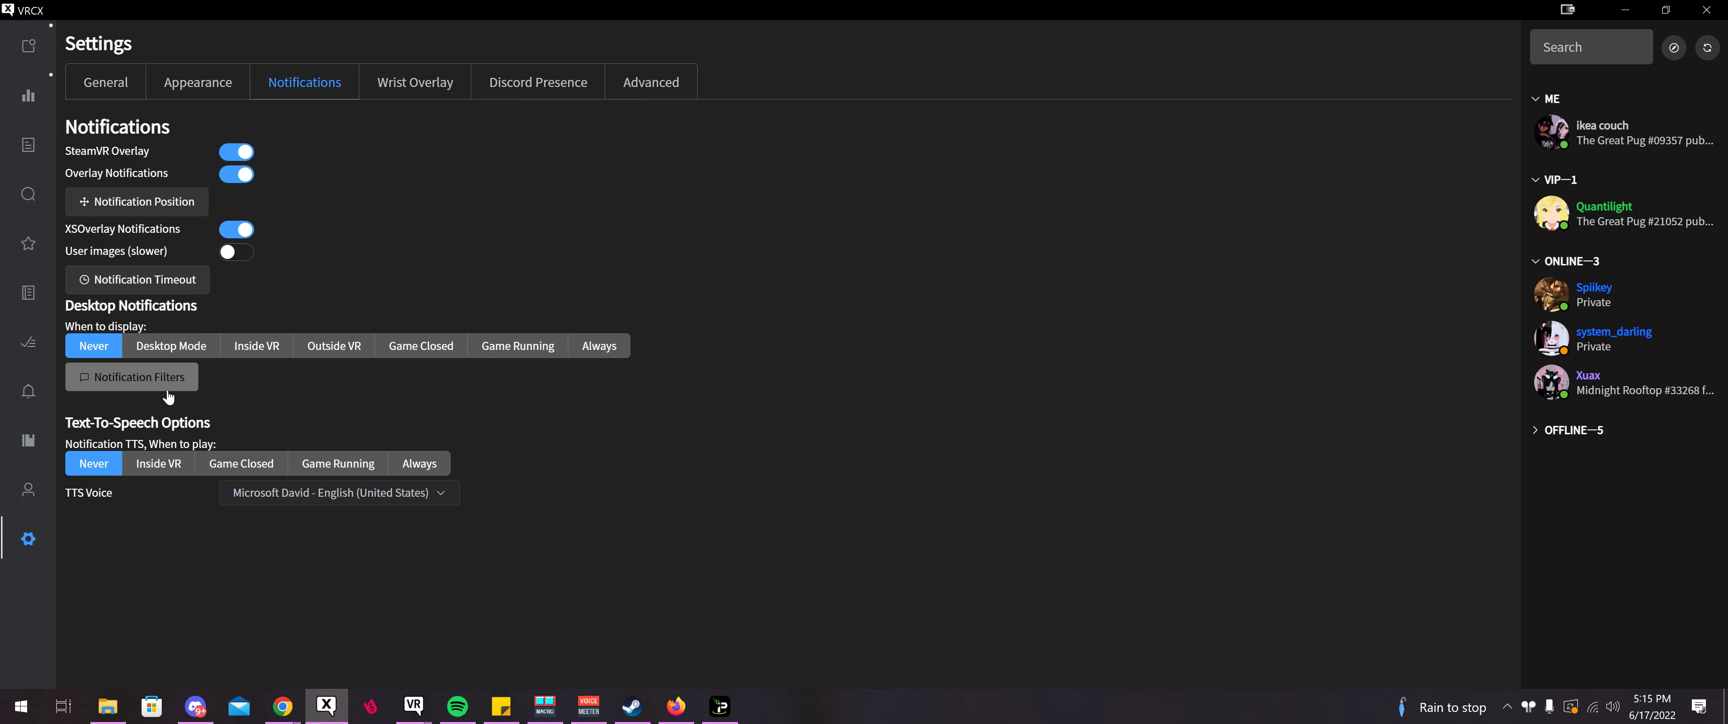
left_click(141, 382)
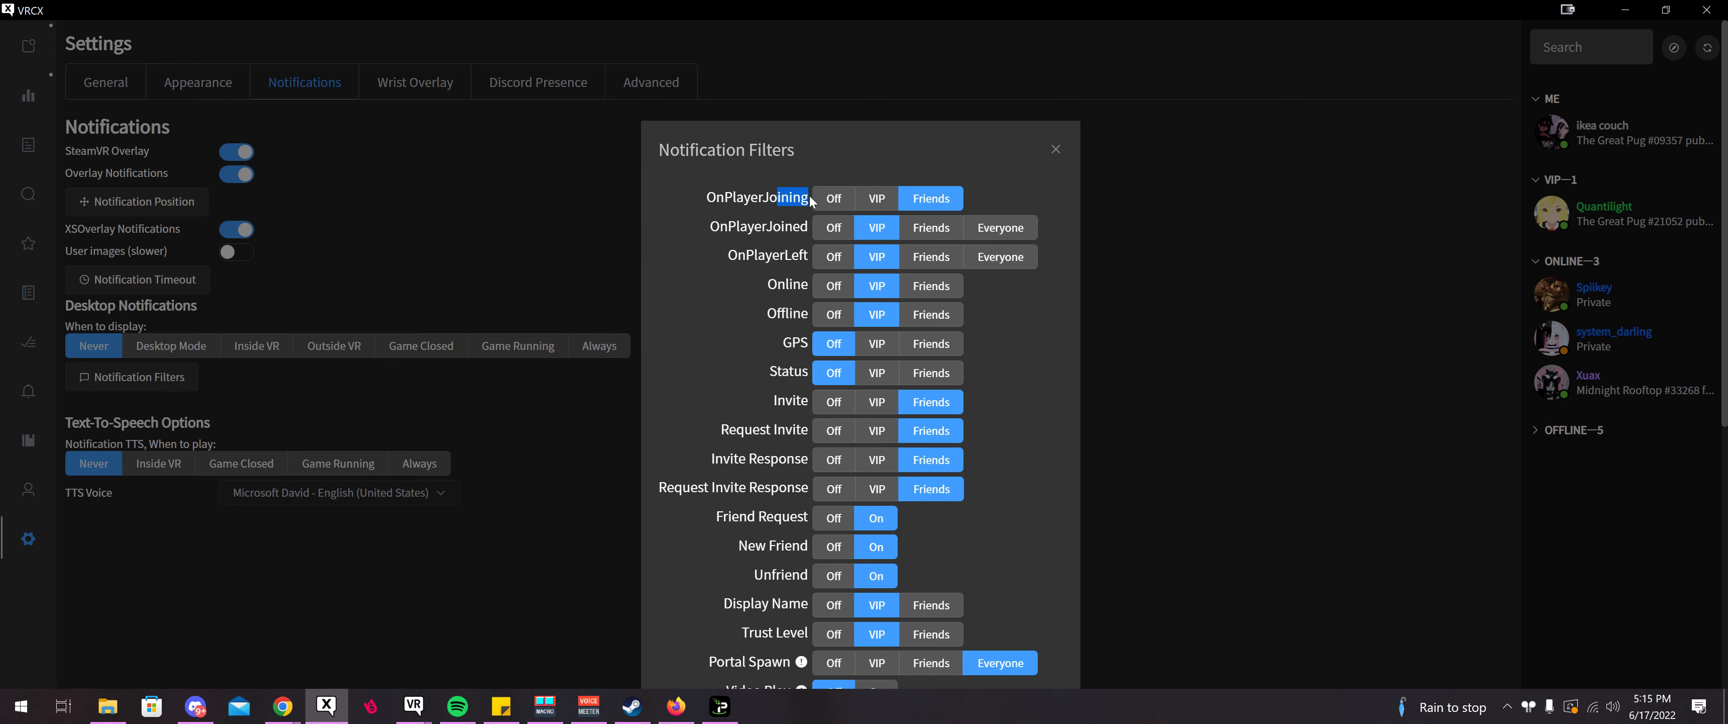
left_click(399, 298)
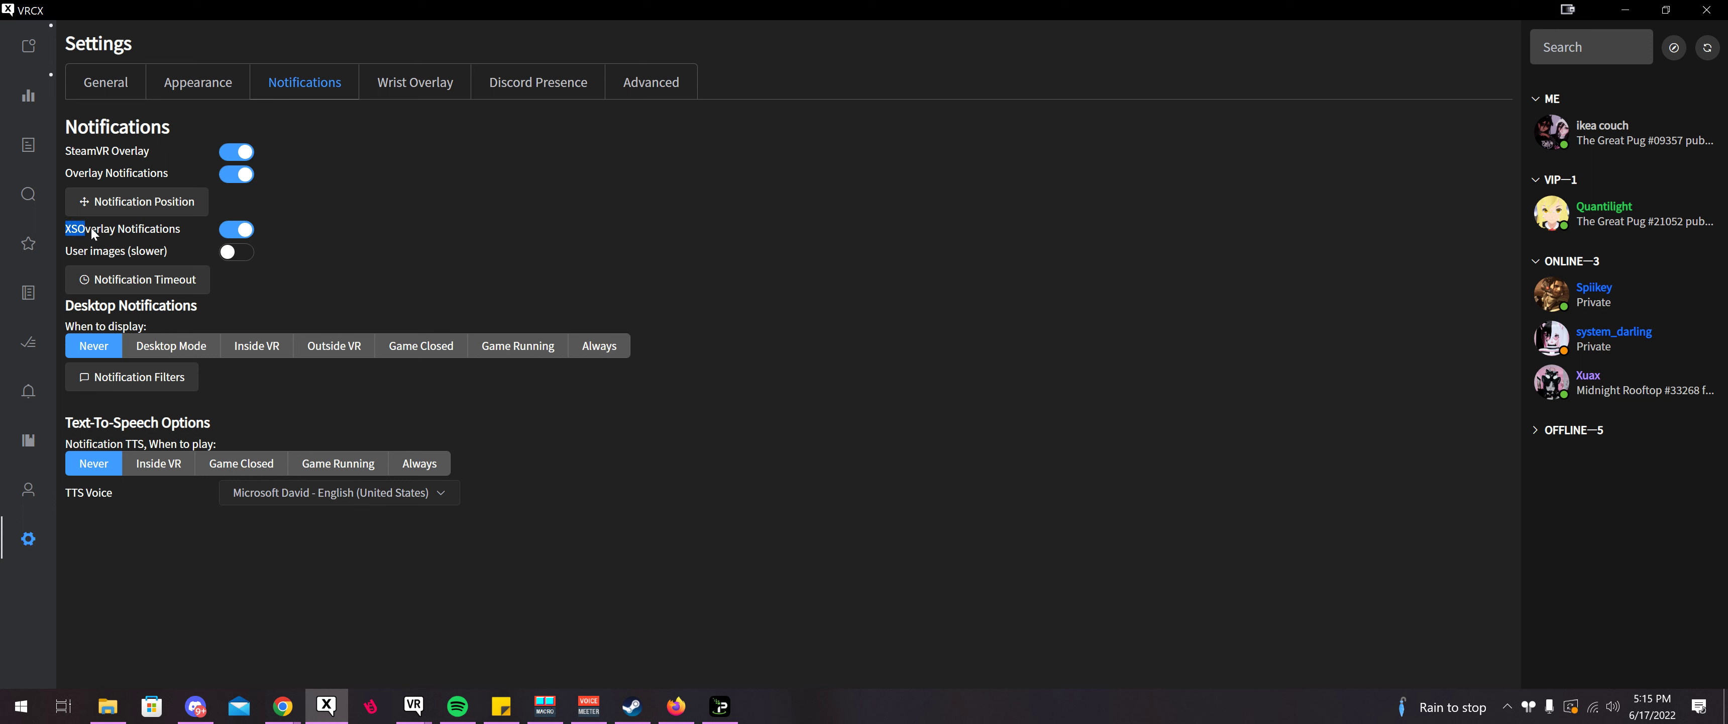
left_click(237, 155)
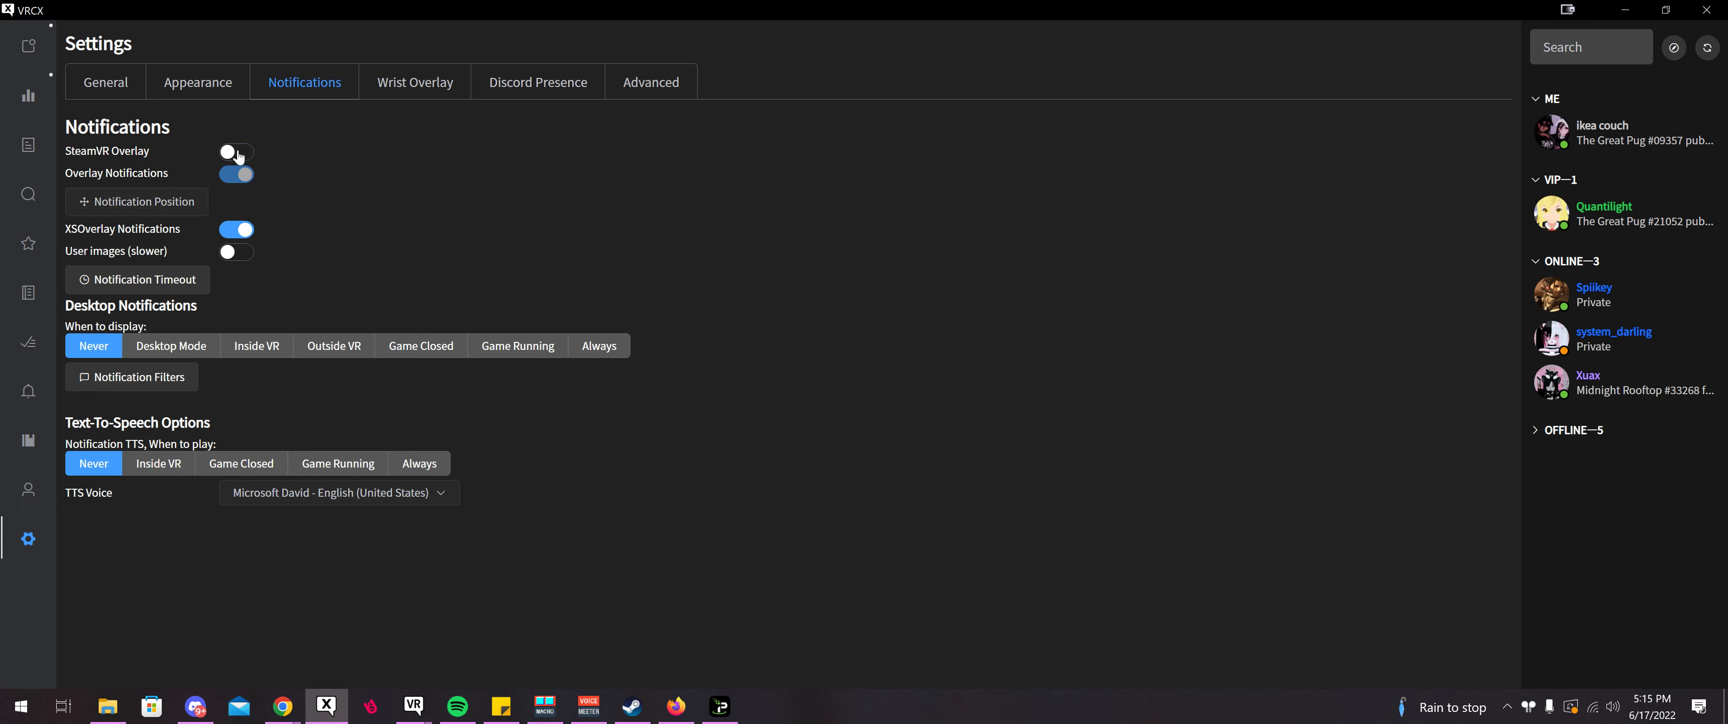
left_click(238, 154)
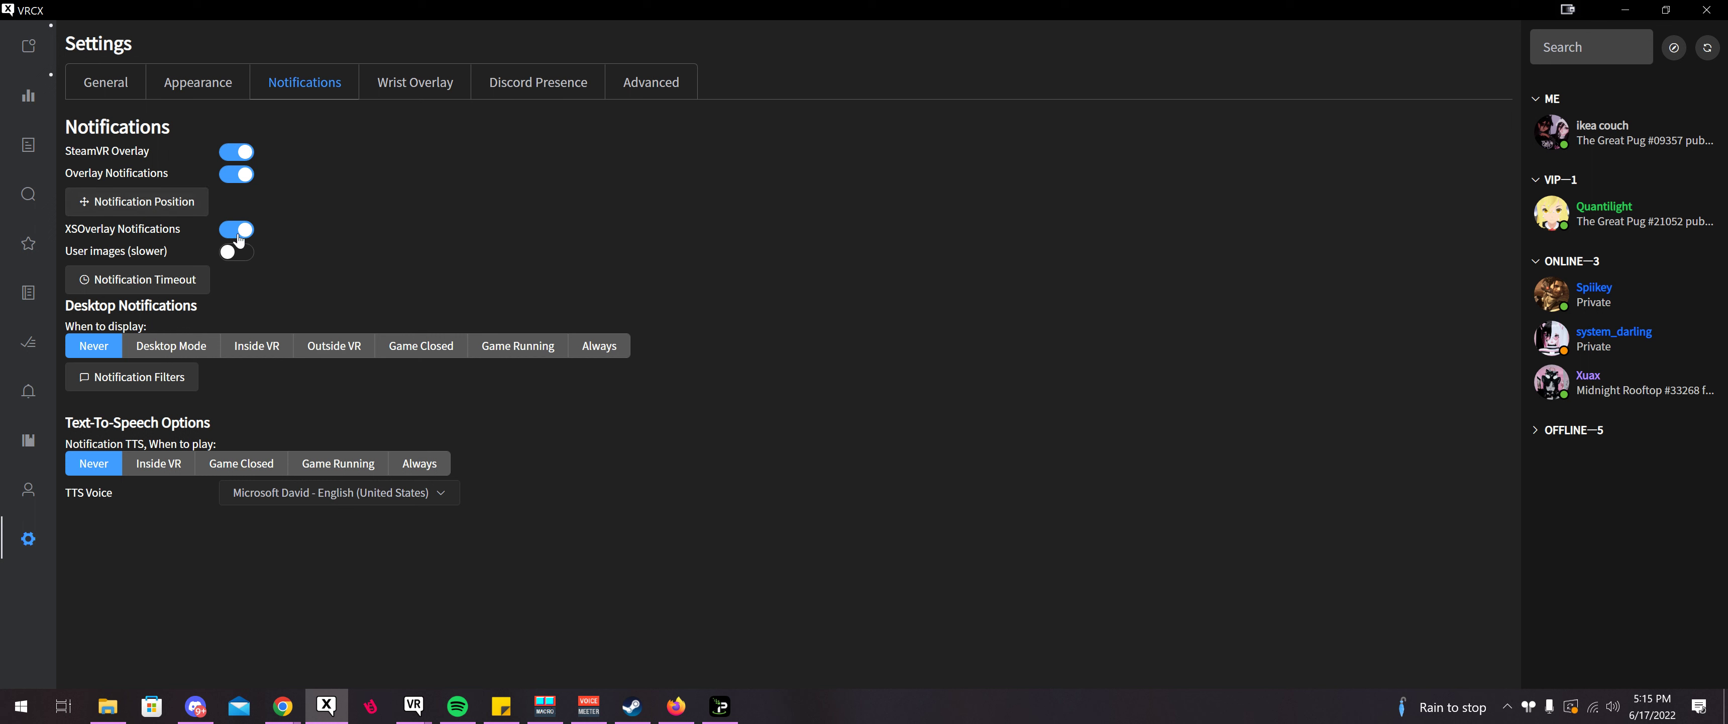
- Reopen the notification filters, set OnPlayerJoining to Off, and return it to Friends
left_click(178, 380)
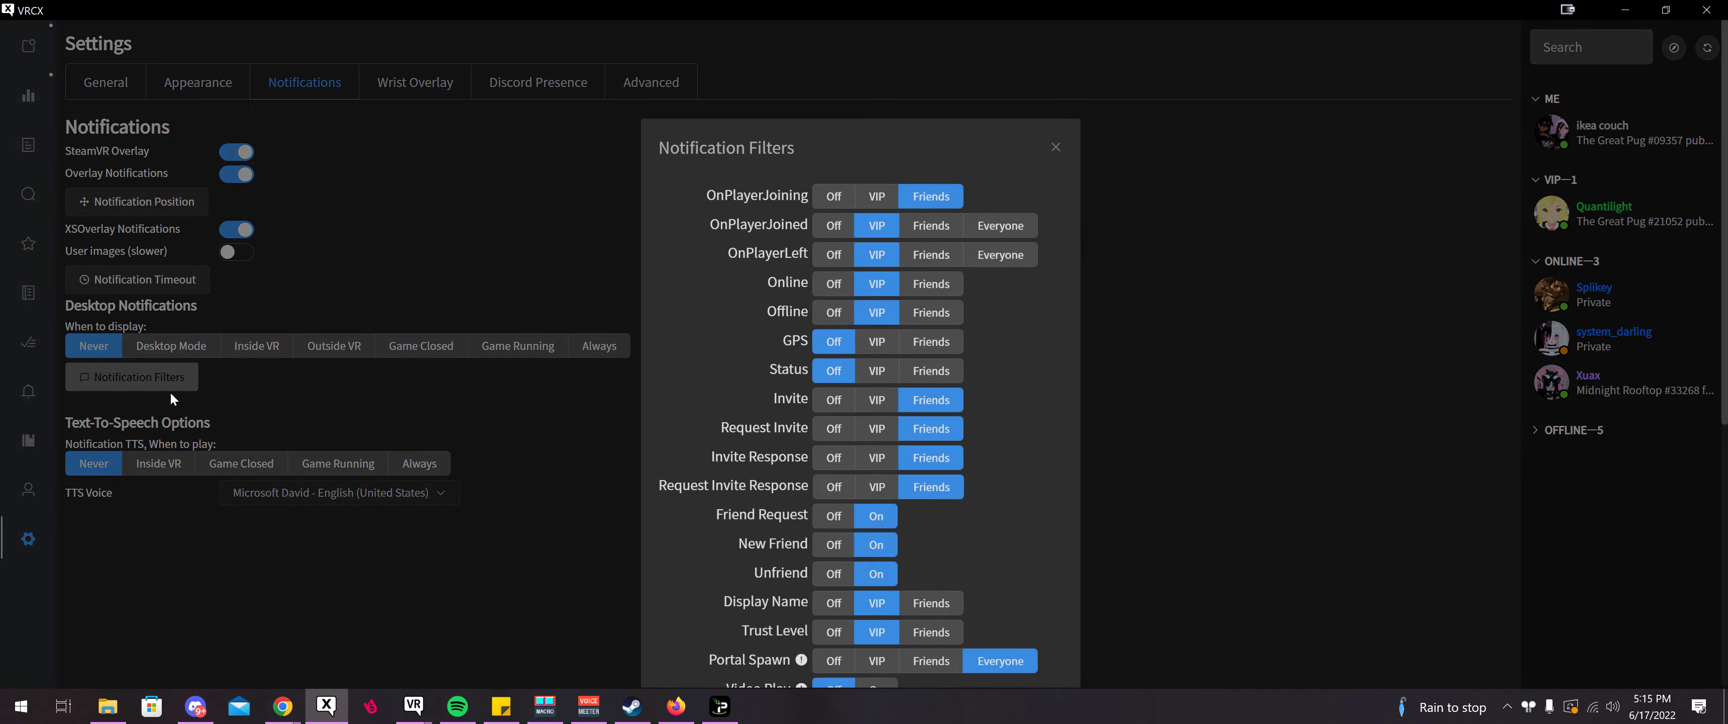
left_click_drag(708, 192, 807, 198)
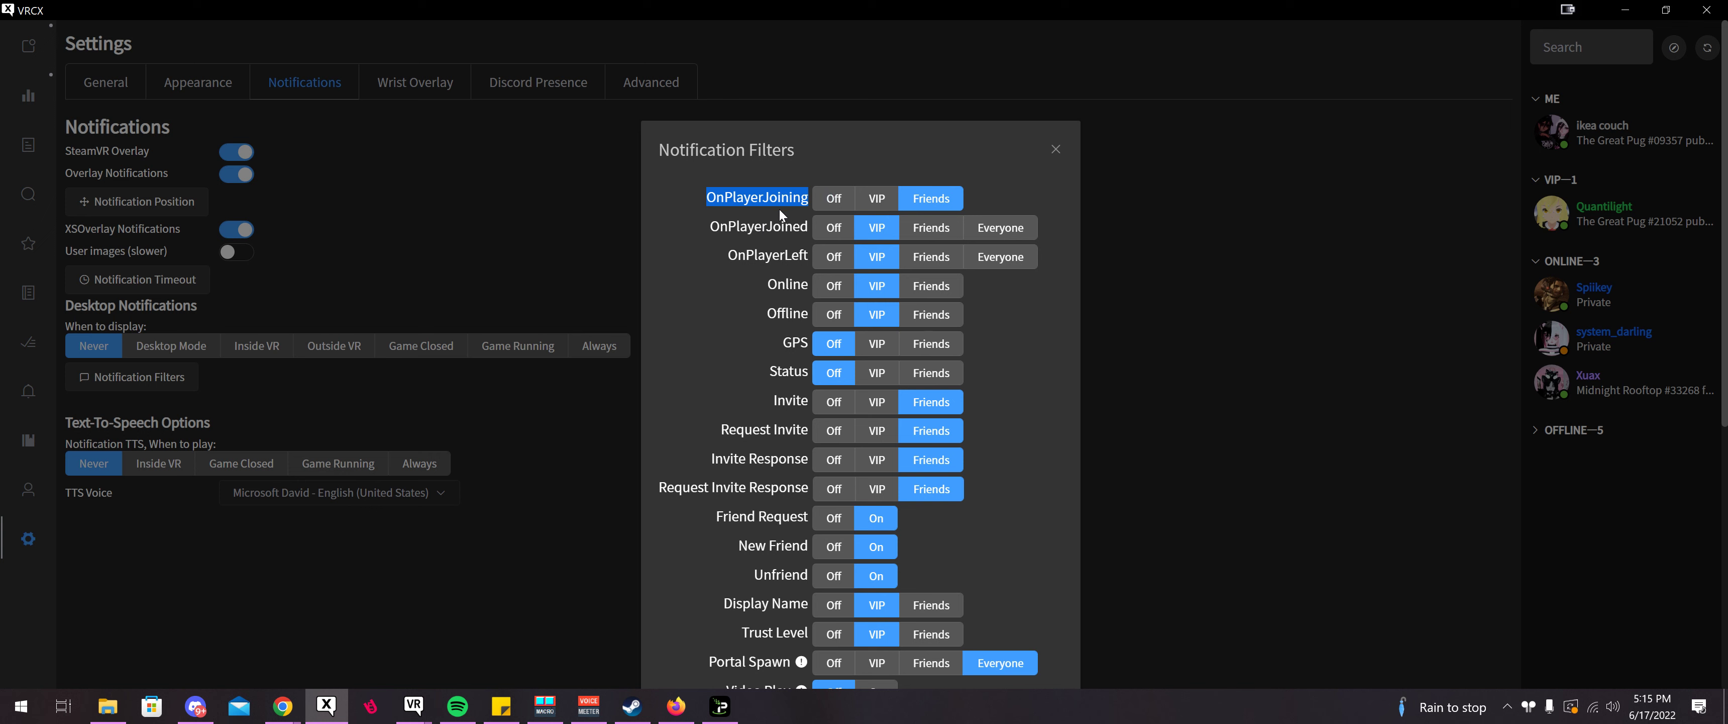
left_click(832, 198)
left_click(931, 197)
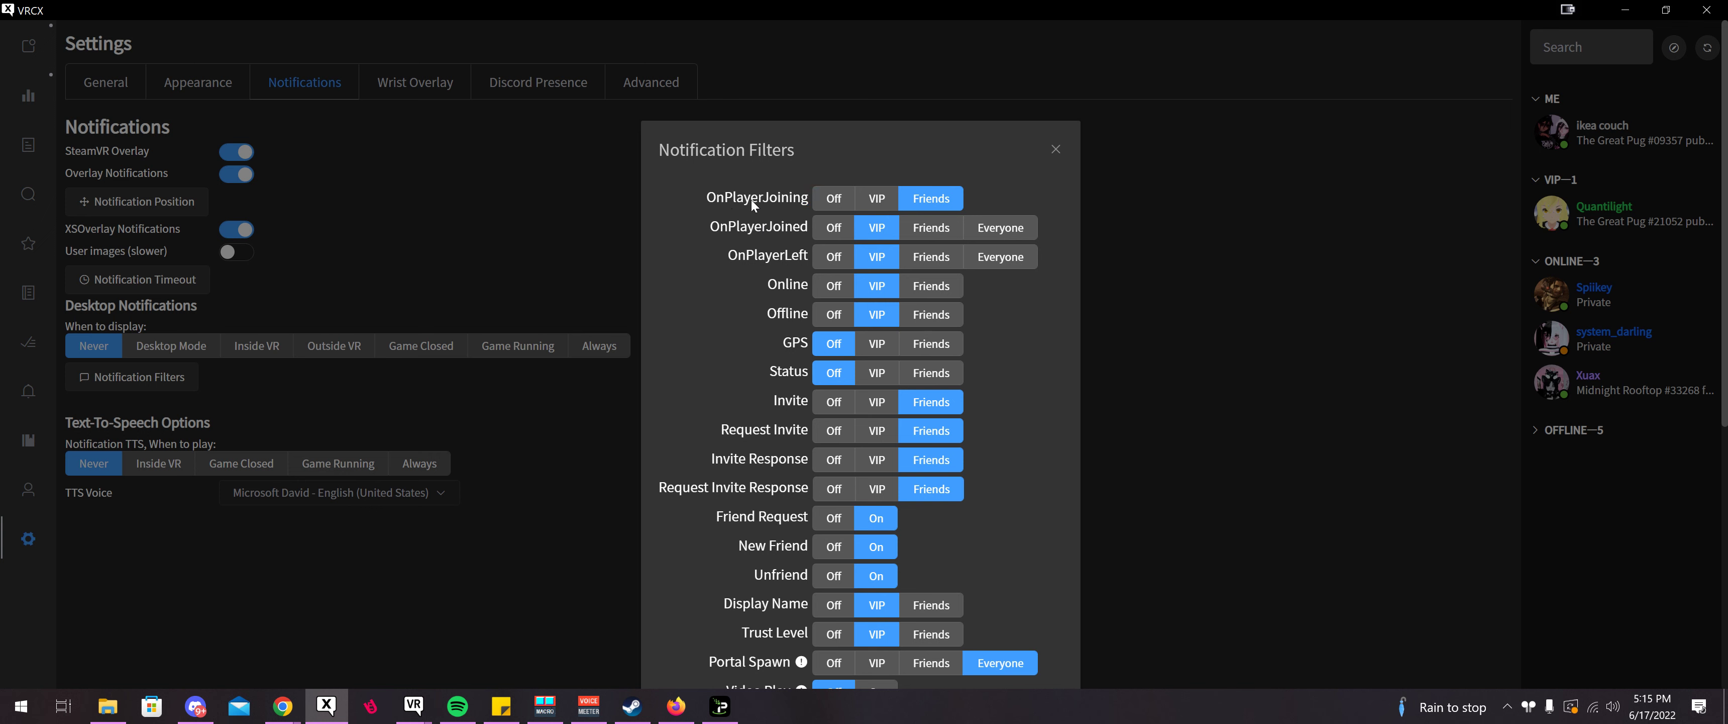
- Examine the OnPlayerJoining and OnPlayerJoined filters and all remaining ones through Photon Event Logging, and cancel the dialog
double_click(716, 199)
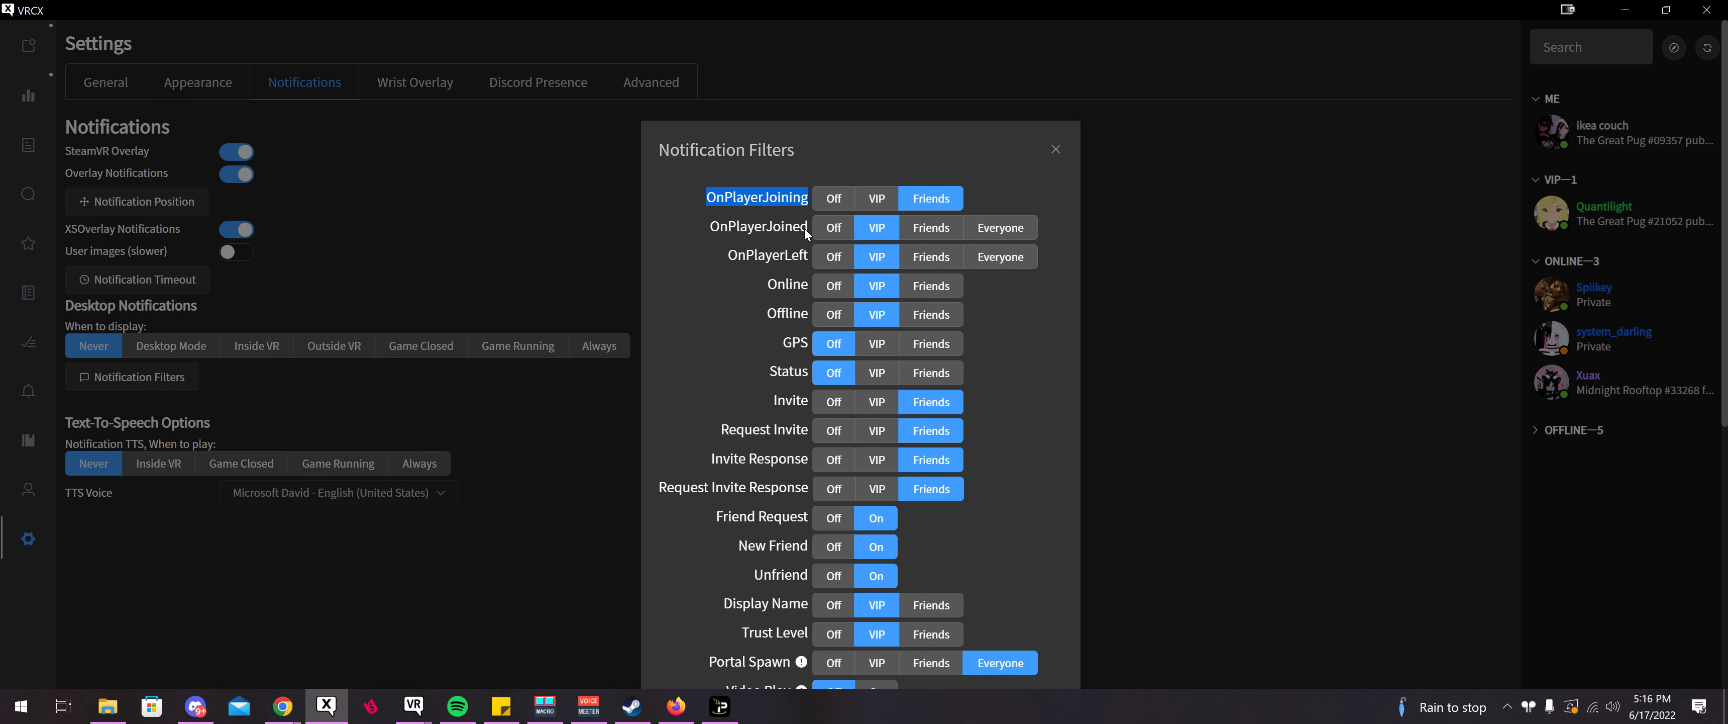
left_click_drag(808, 227, 766, 228)
left_click(725, 227)
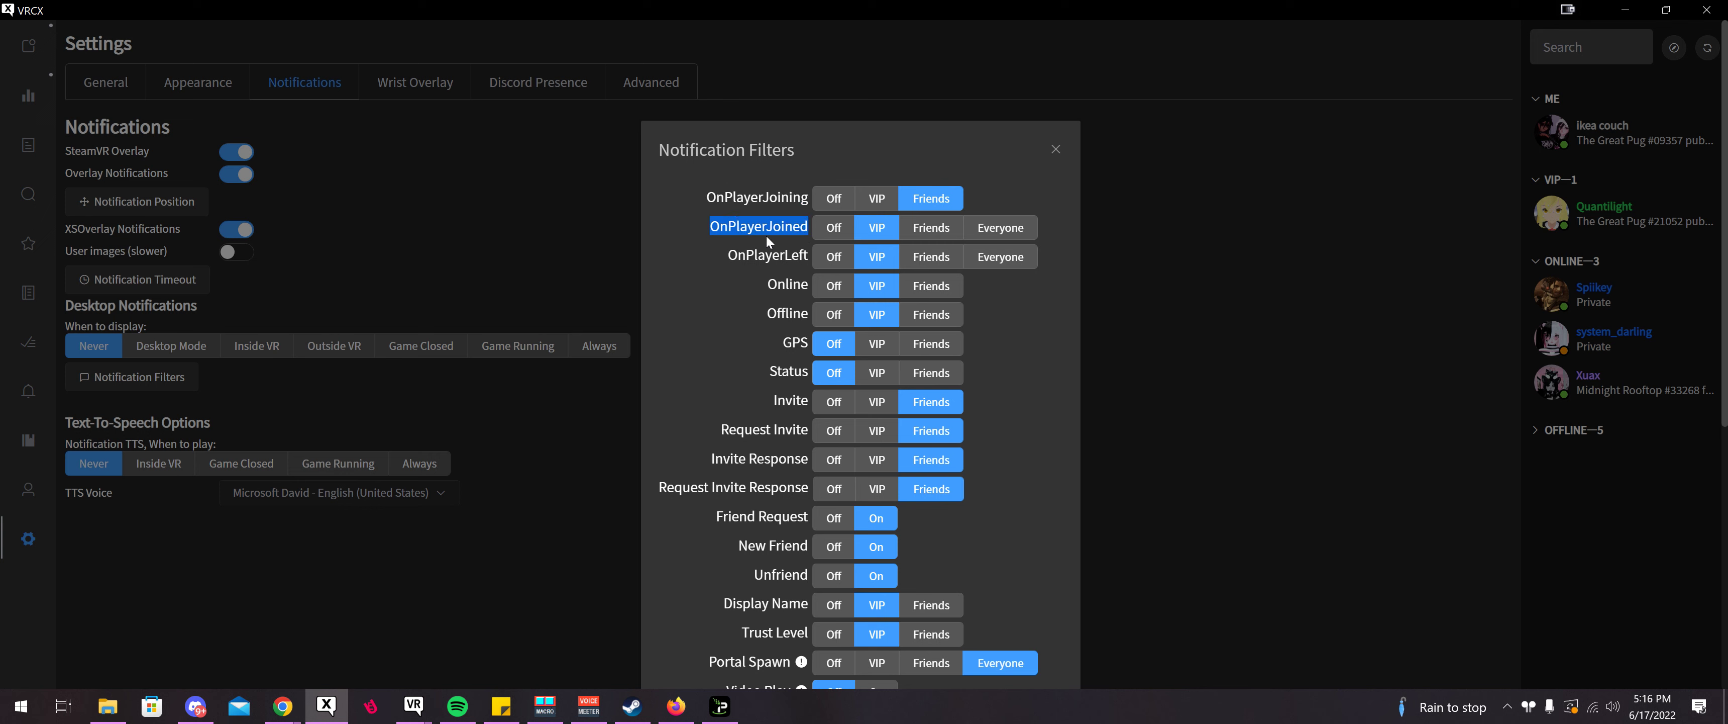
double_click(807, 225)
left_click_drag(803, 196, 809, 228)
scroll(876, 301, "down", 1)
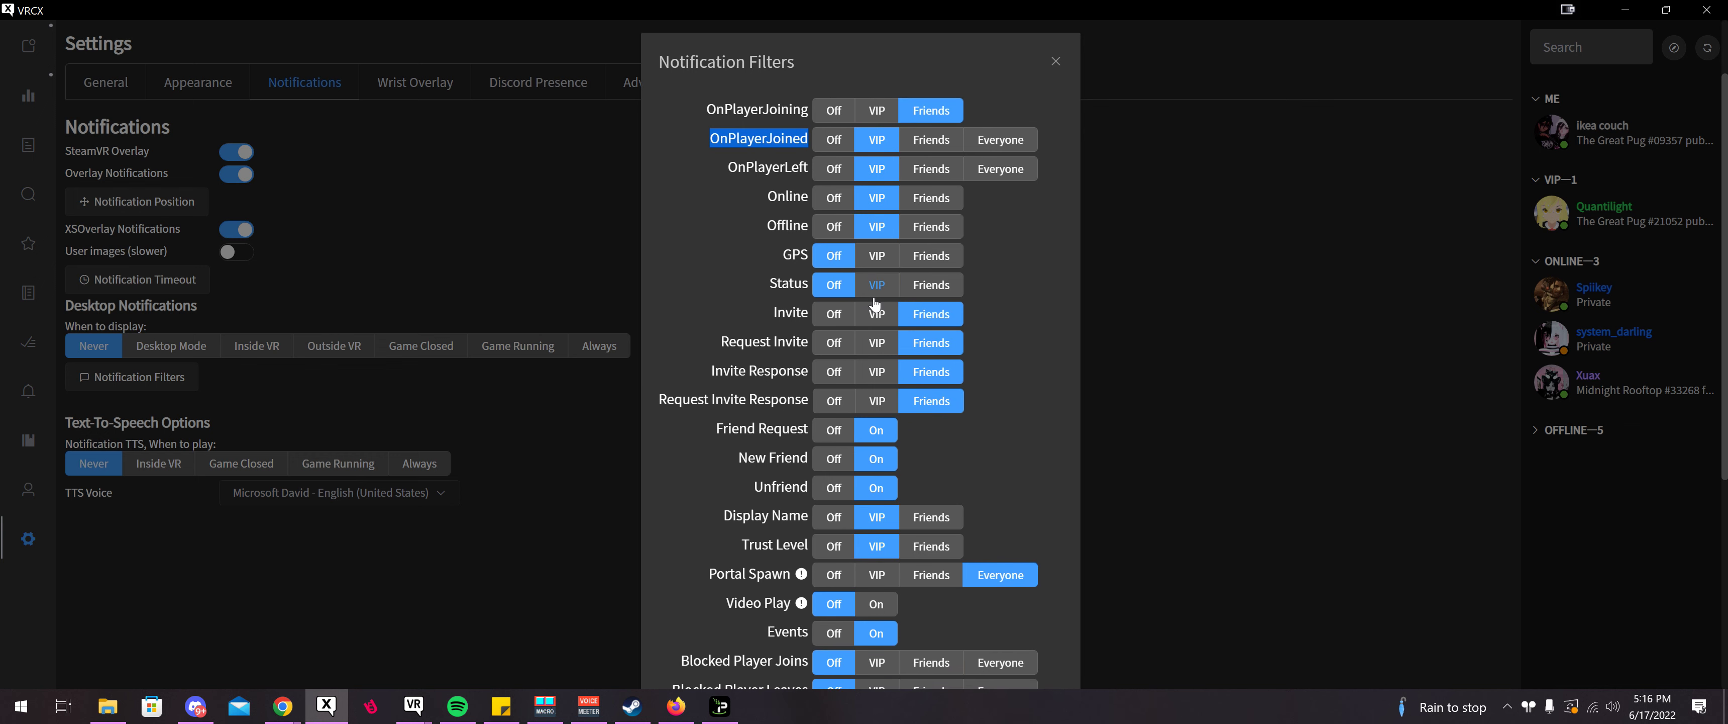
scroll(893, 416, "down", 1)
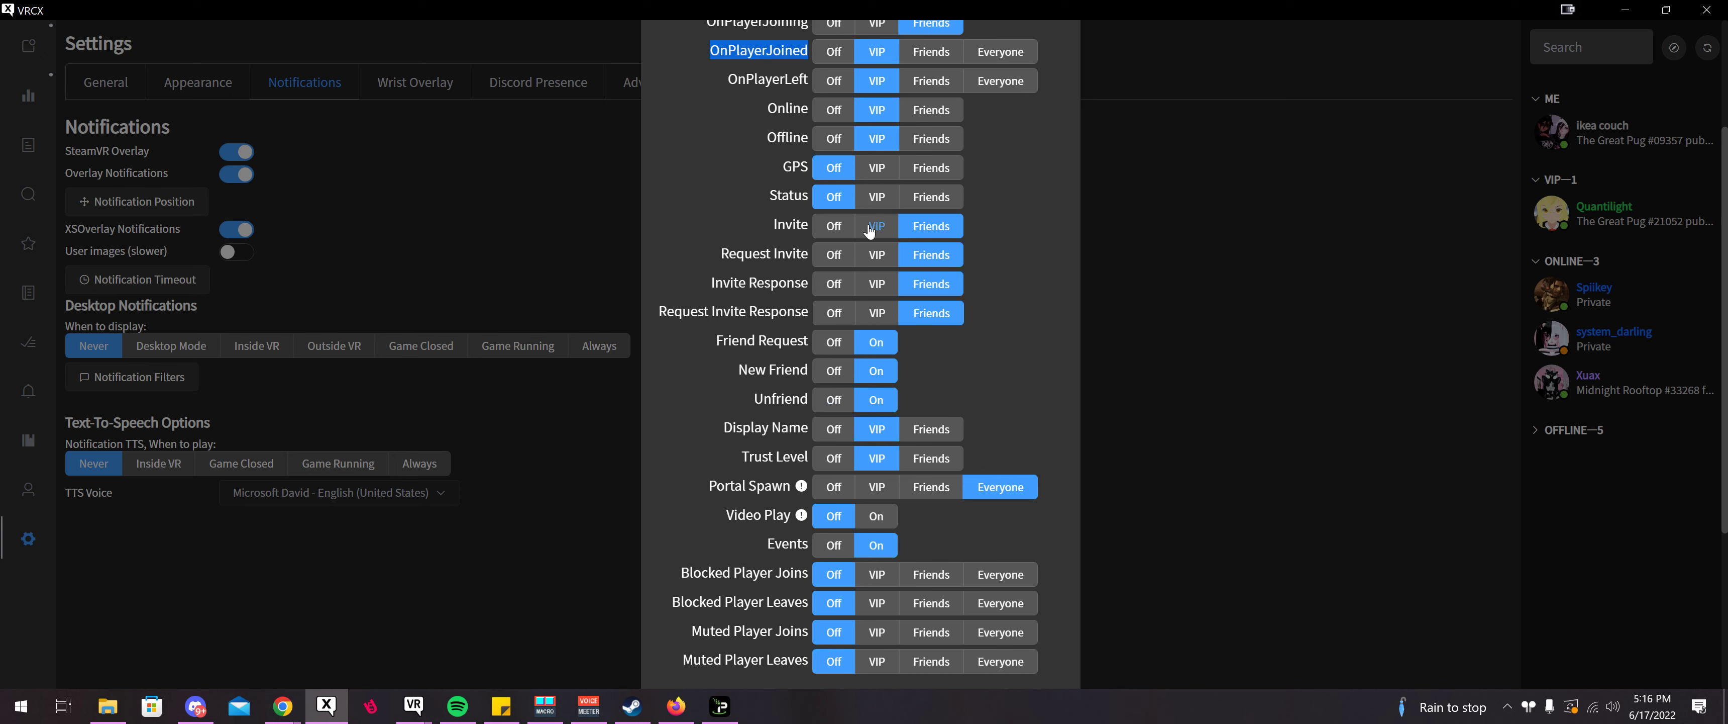
scroll(910, 272, "down", 2)
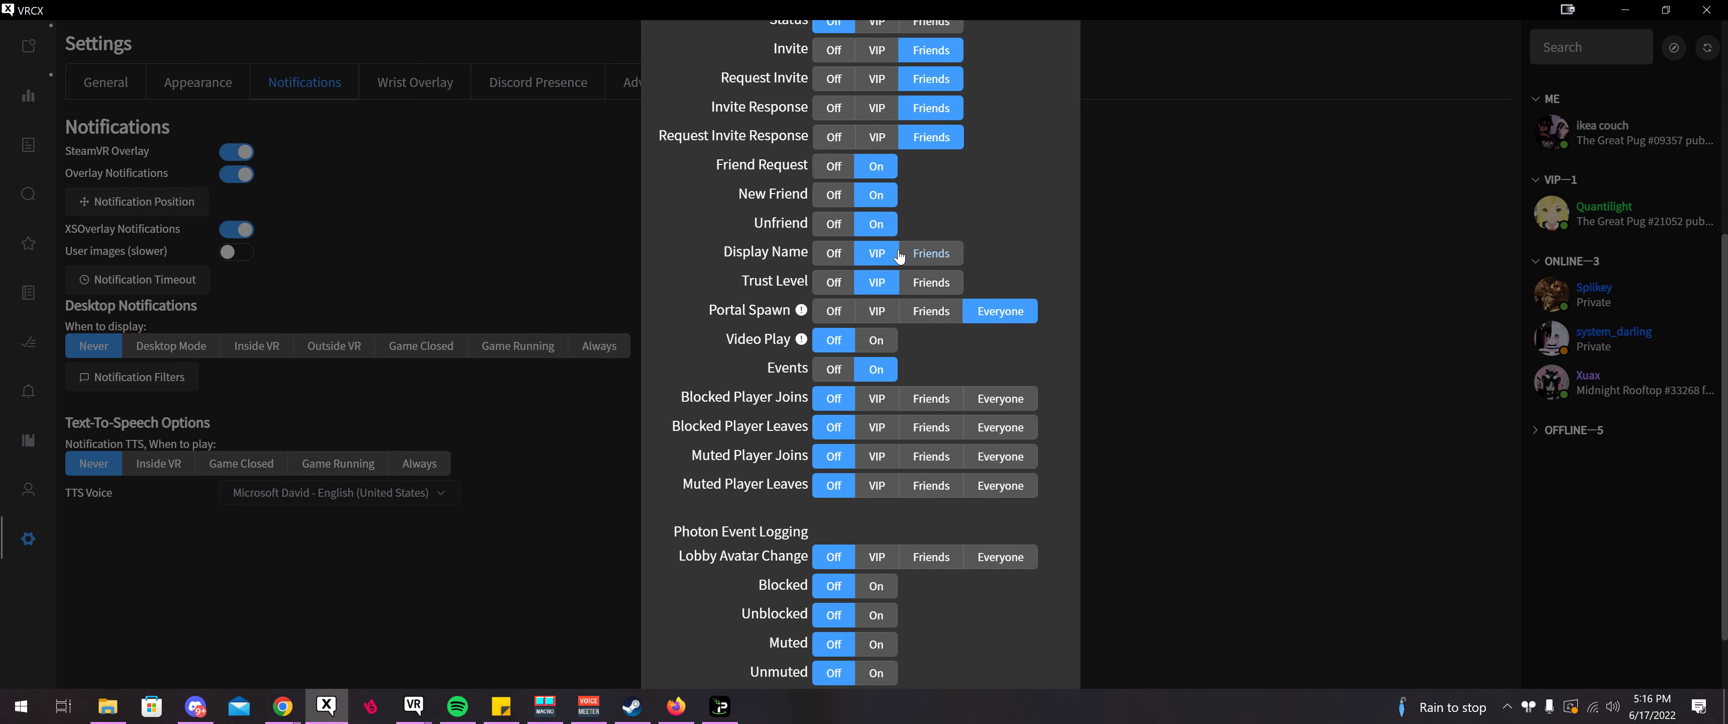
scroll(858, 347, "down", 1)
mouse_move(801, 230)
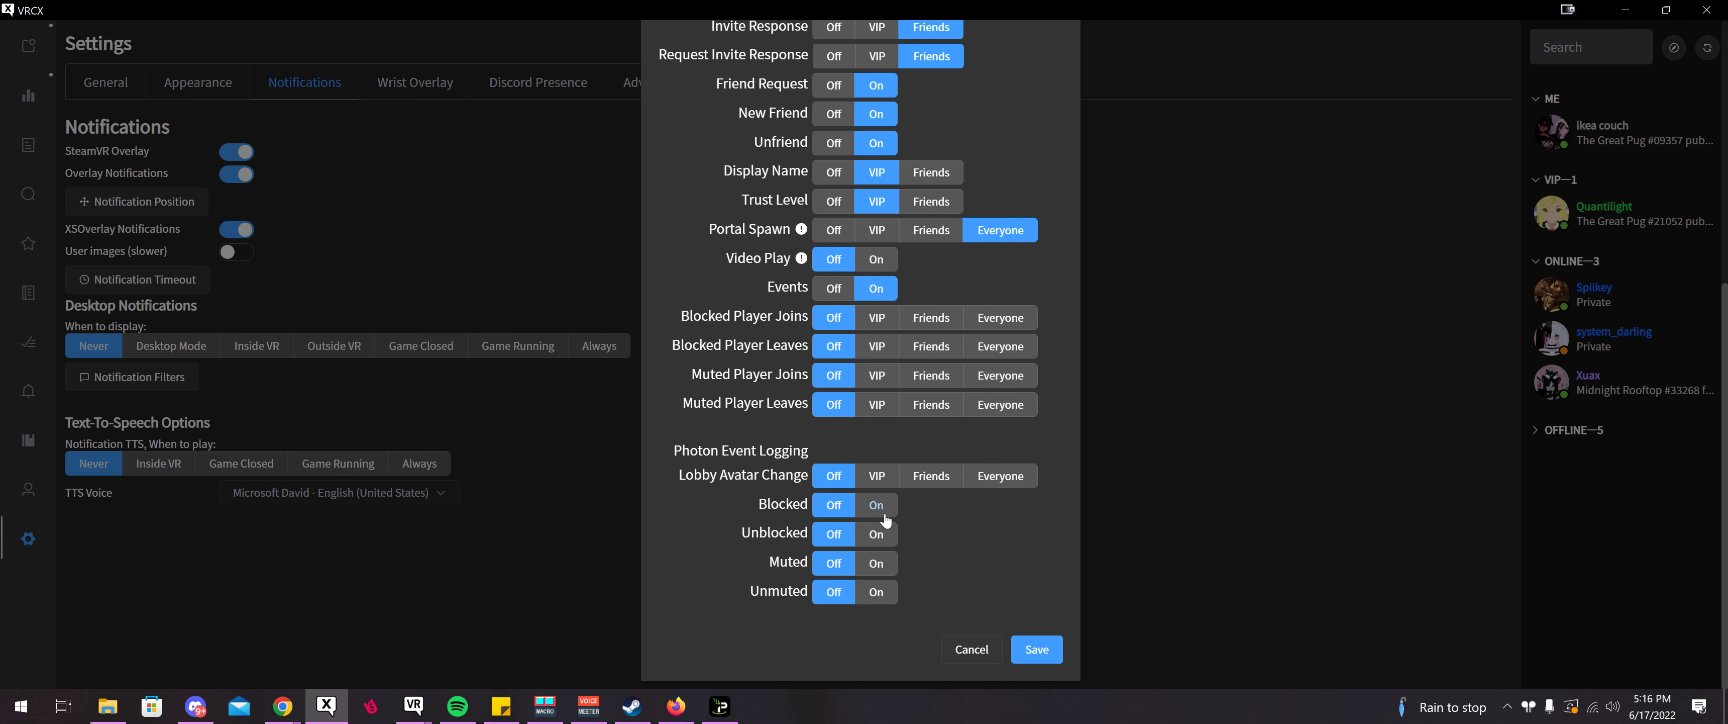
left_click(971, 660)
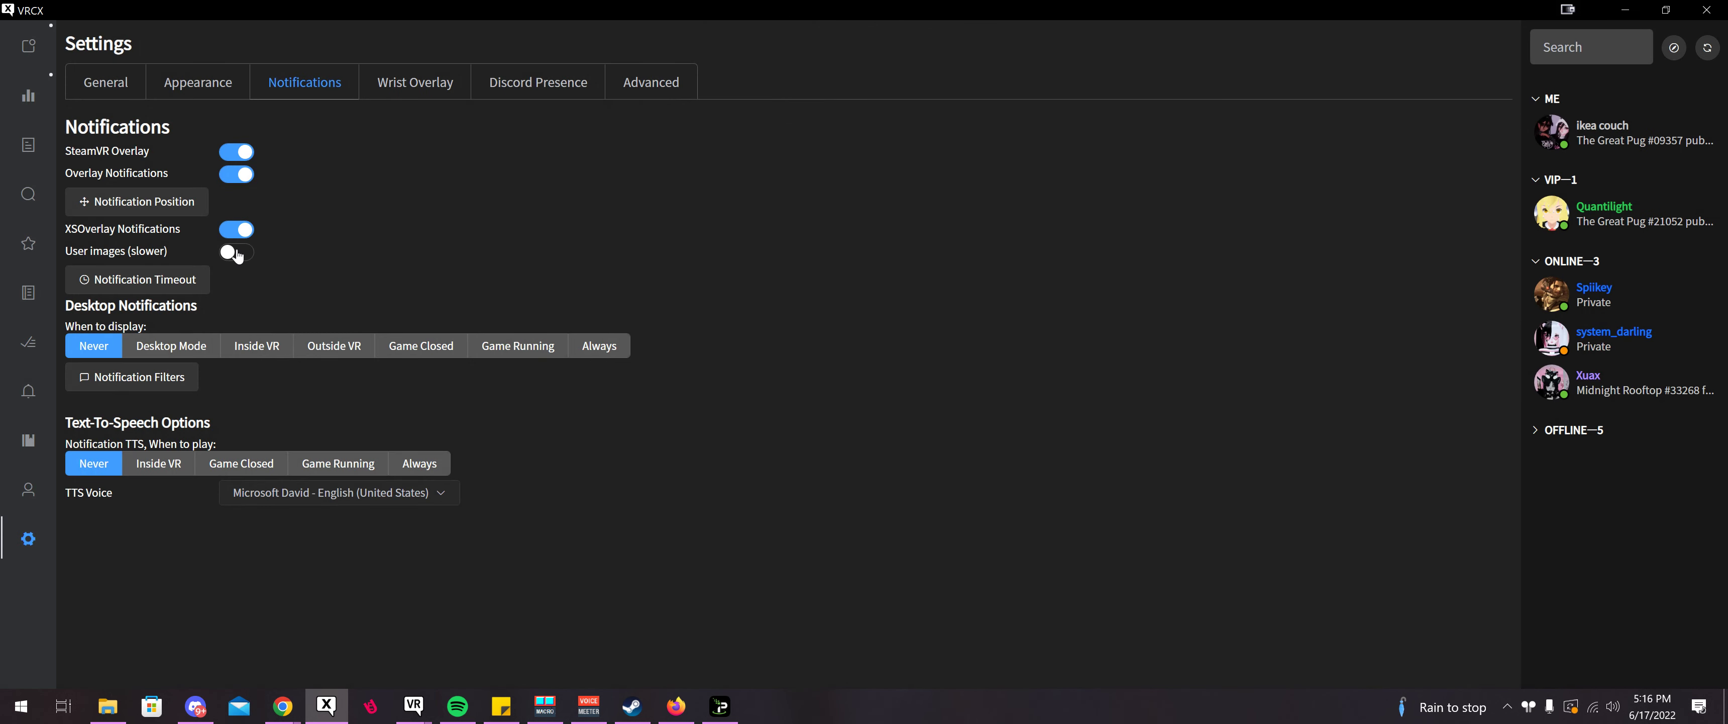
- Try Desktop Mode as the display condition for desktop notifications, and restore Never
left_click_drag(121, 250, 61, 251)
mouse_move(68, 239)
left_mouse_down()
mouse_move(97, 228)
mouse_move(67, 232)
left_mouse_up()
left_click(493, 282)
left_click(192, 350)
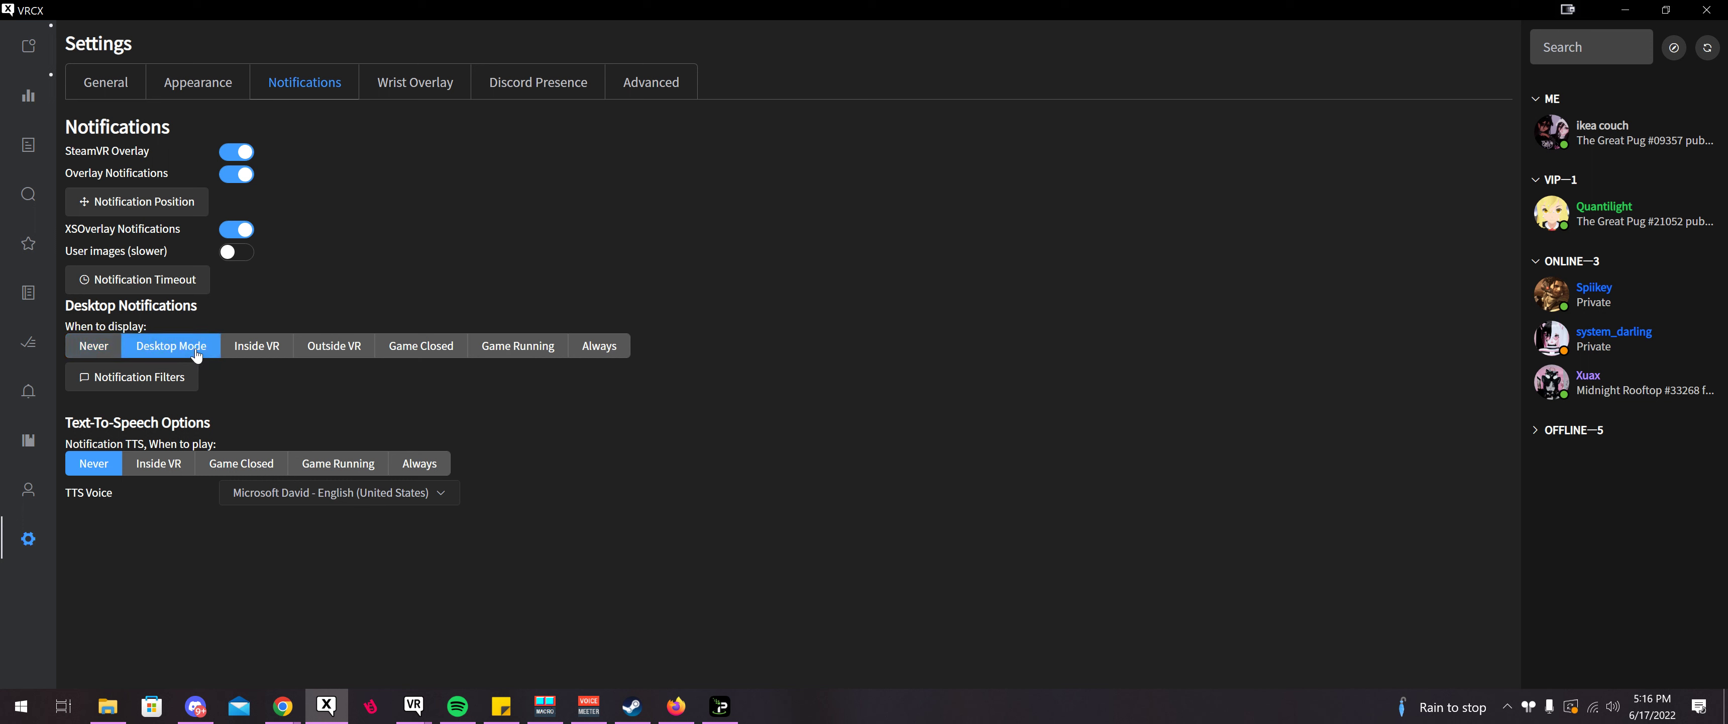
left_click(101, 356)
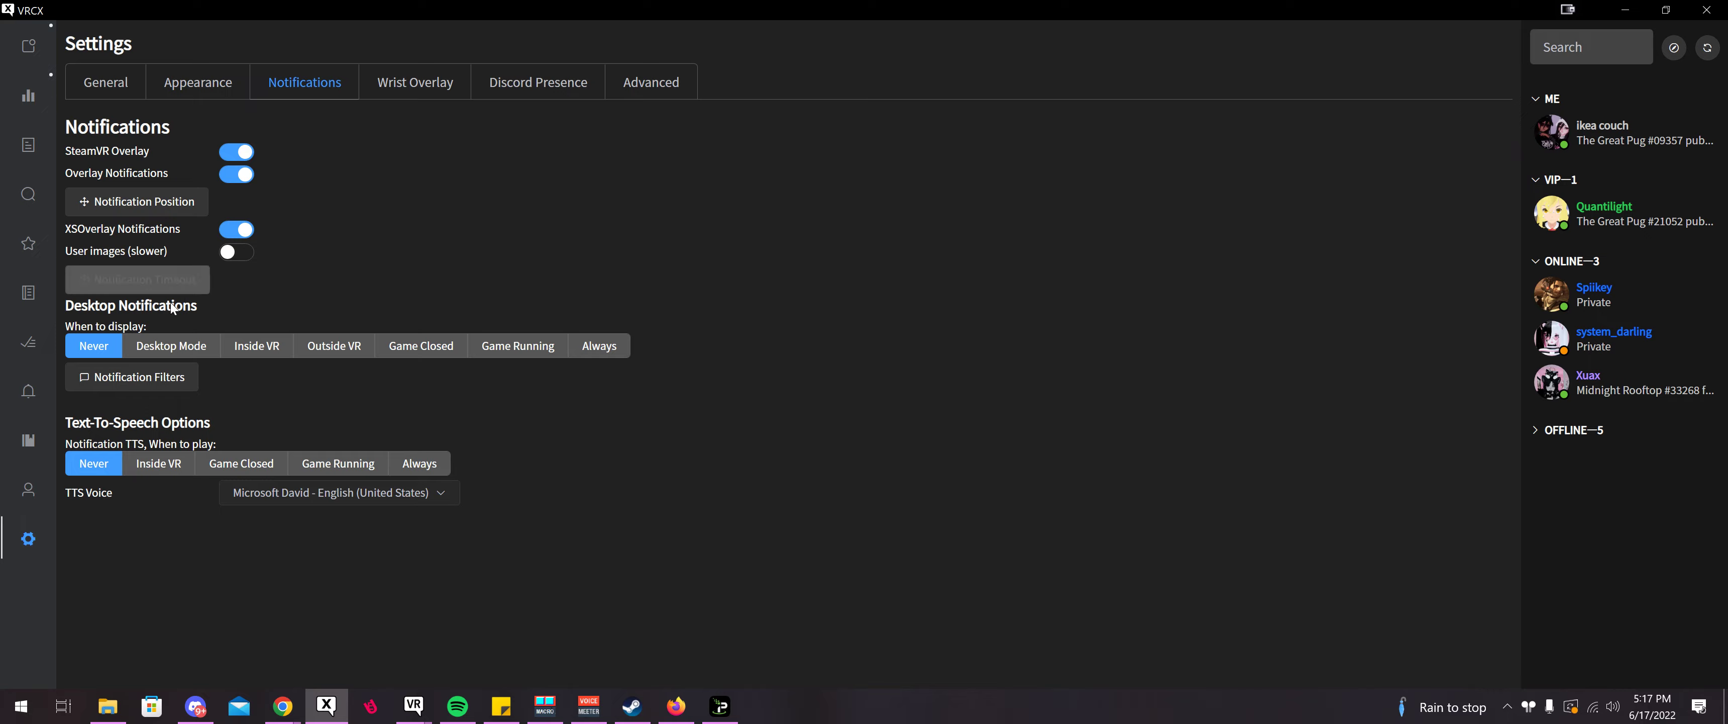
- Look through the desktop notification filters down to Photon Event Logging, and close the dialog
left_click(150, 377)
scroll(882, 139, "down", 2)
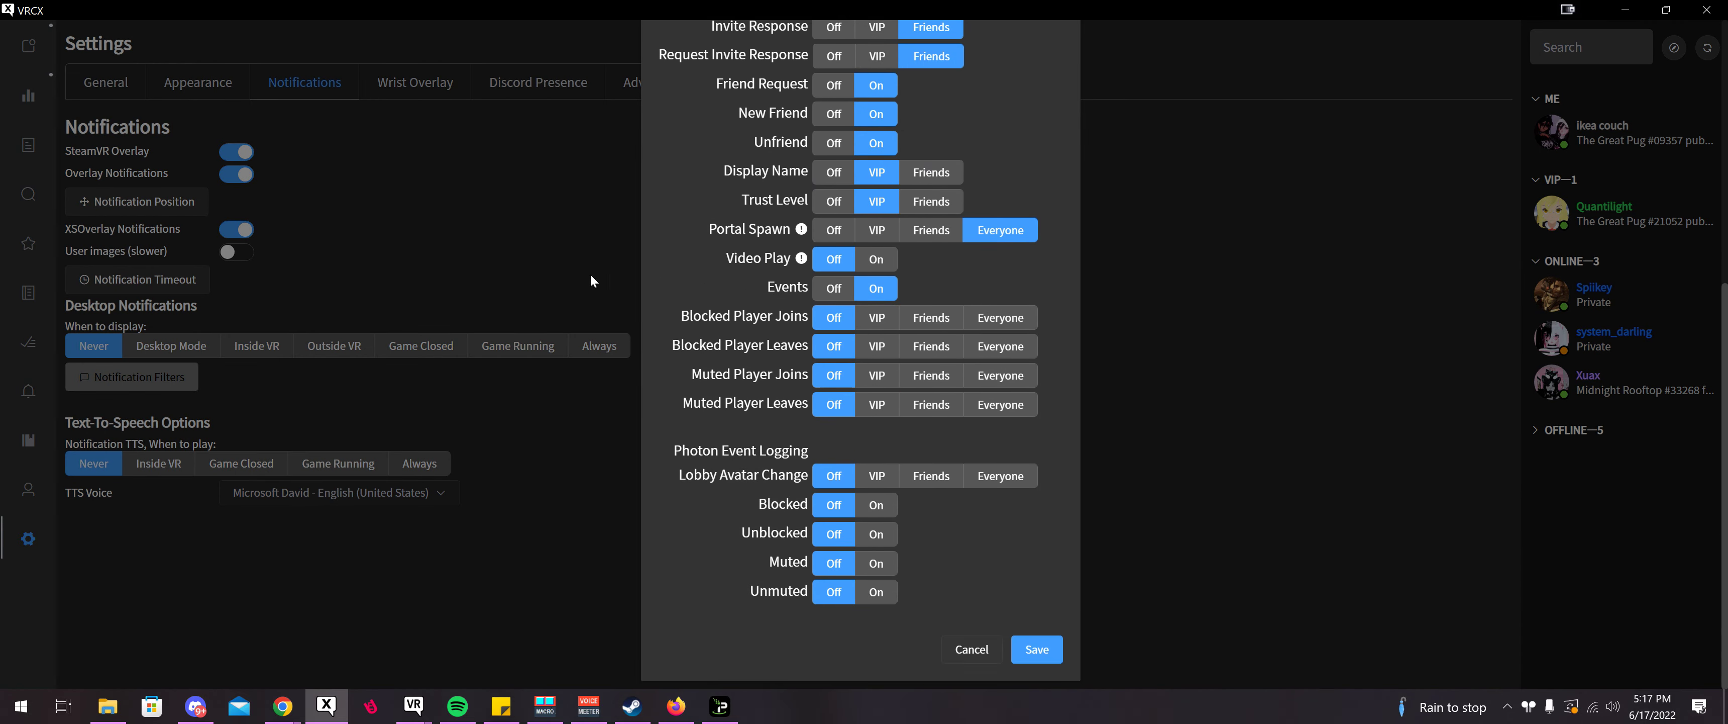
left_click(400, 398)
- In the Wrist Overlay settings, try Menu as the Overlay Button and return it to Grip
left_click(402, 94)
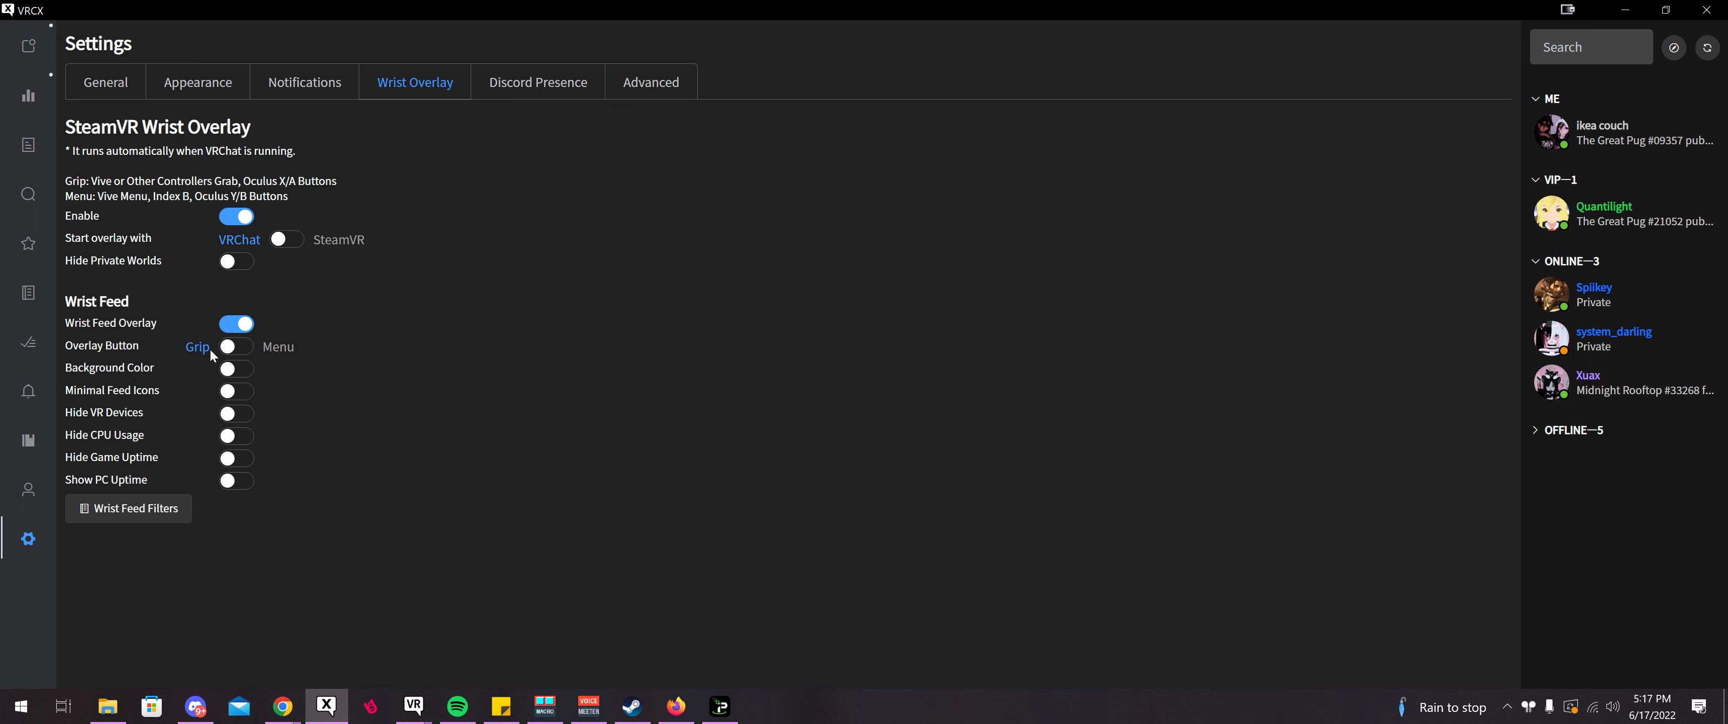
left_click(246, 350)
left_click(233, 354)
- Examine all Wrist Feed Filters from Self Location through Photon Event Logging, and cancel the dialog
left_click(138, 511)
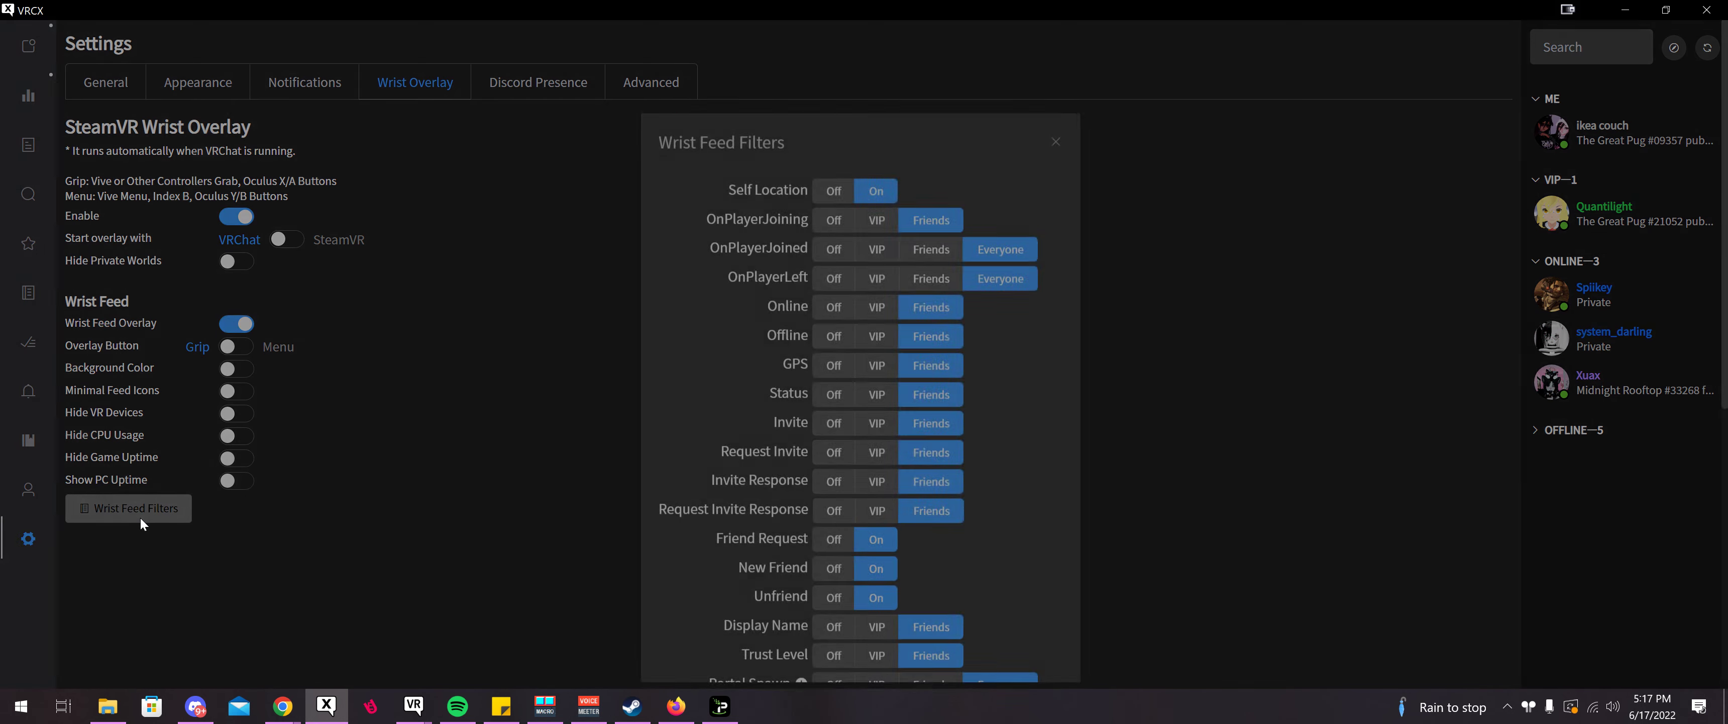
scroll(860, 421, "down", 6)
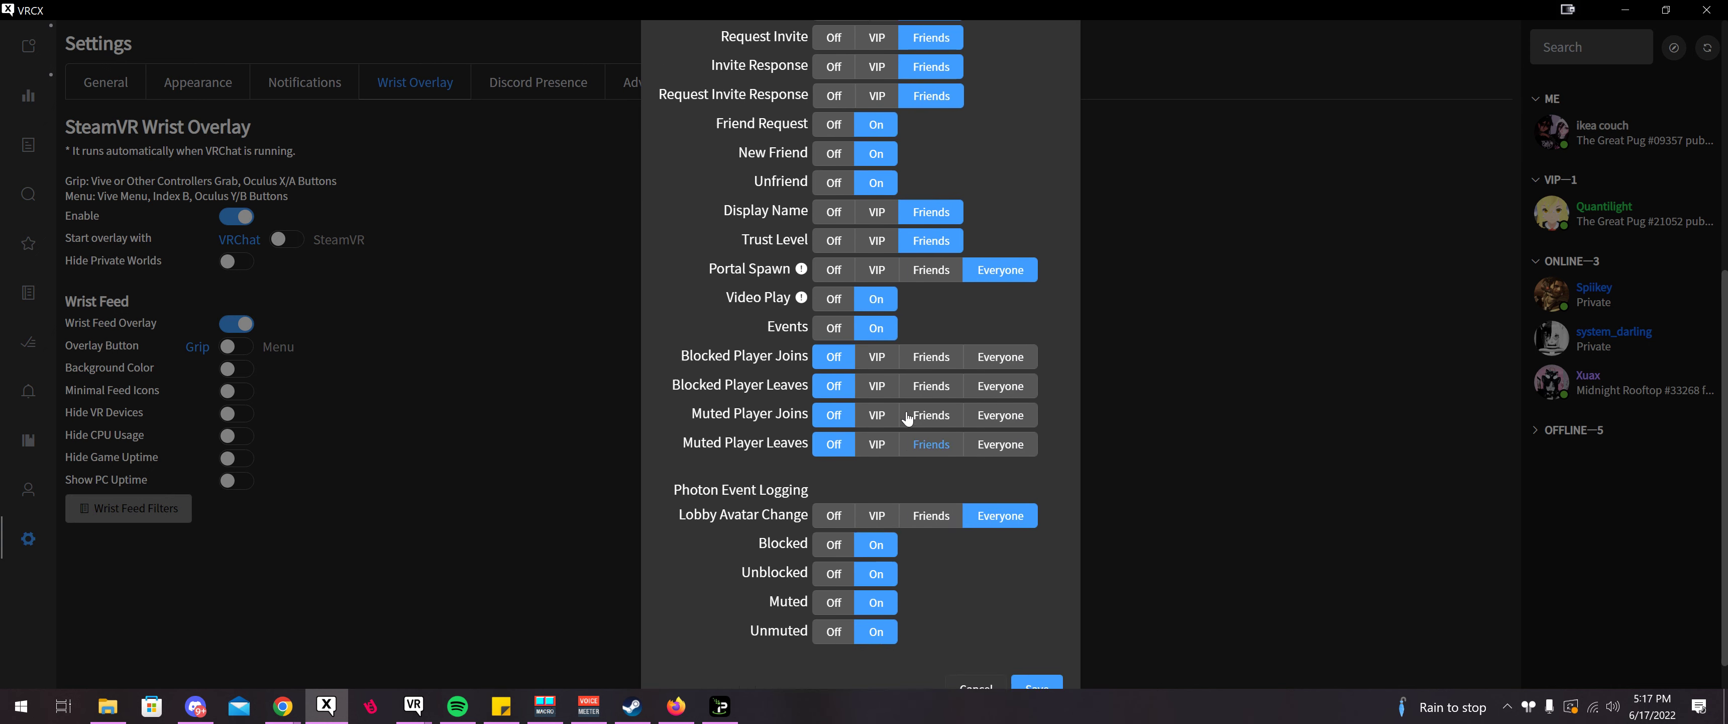
scroll(866, 282, "up", 6)
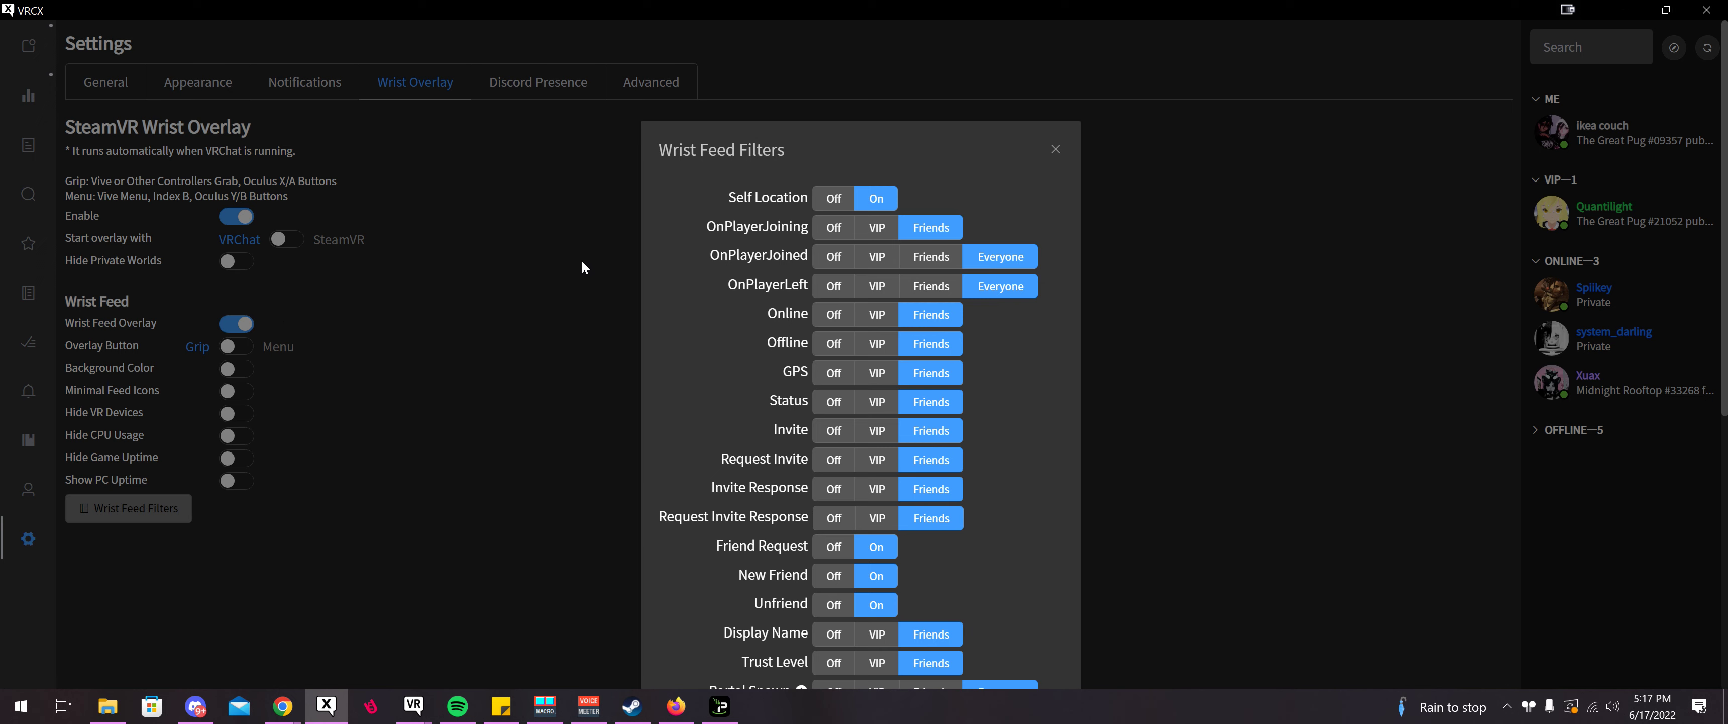
scroll(976, 363, "down", 5)
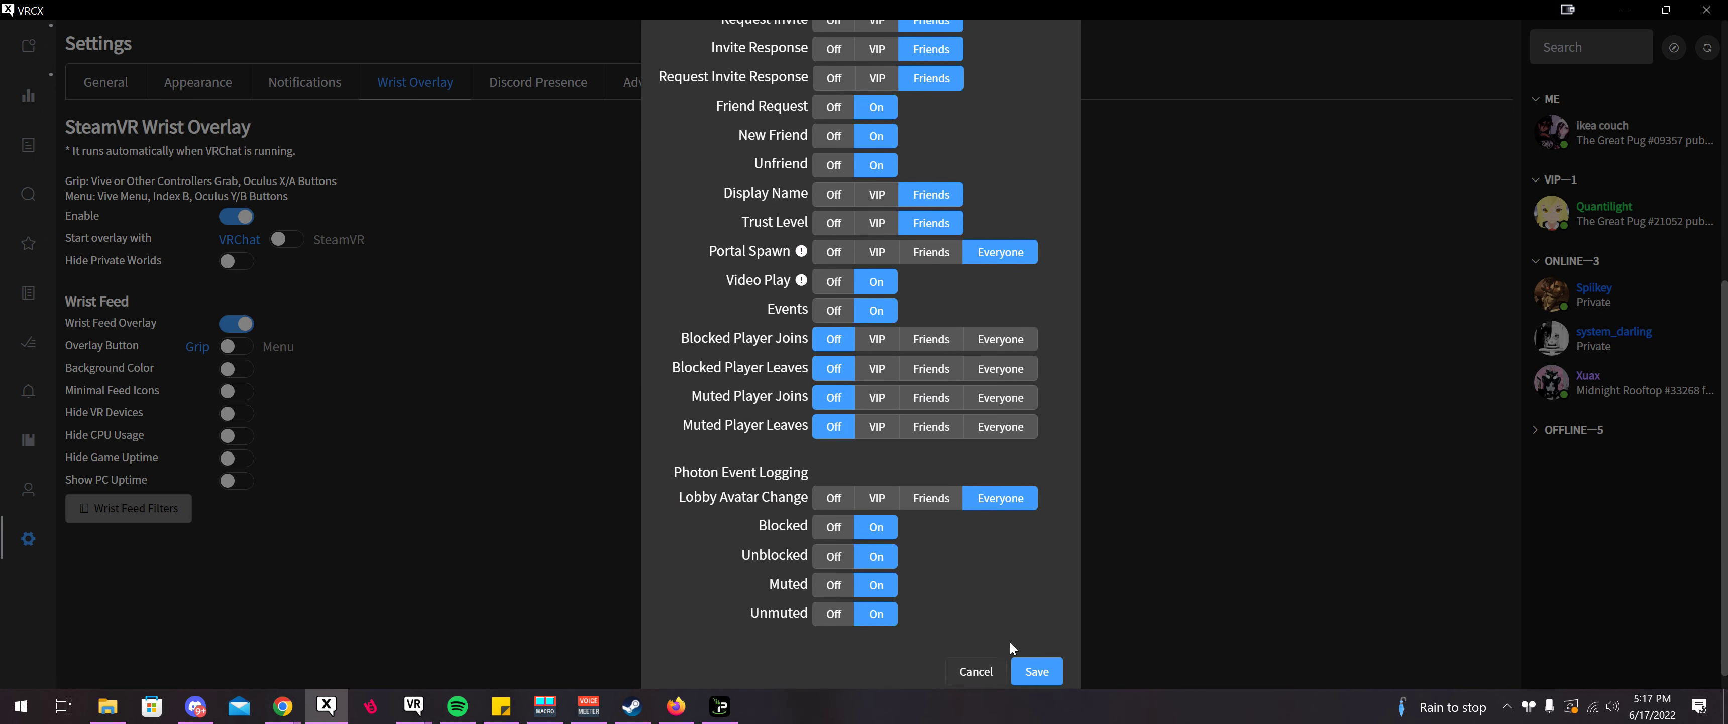
left_click(976, 678)
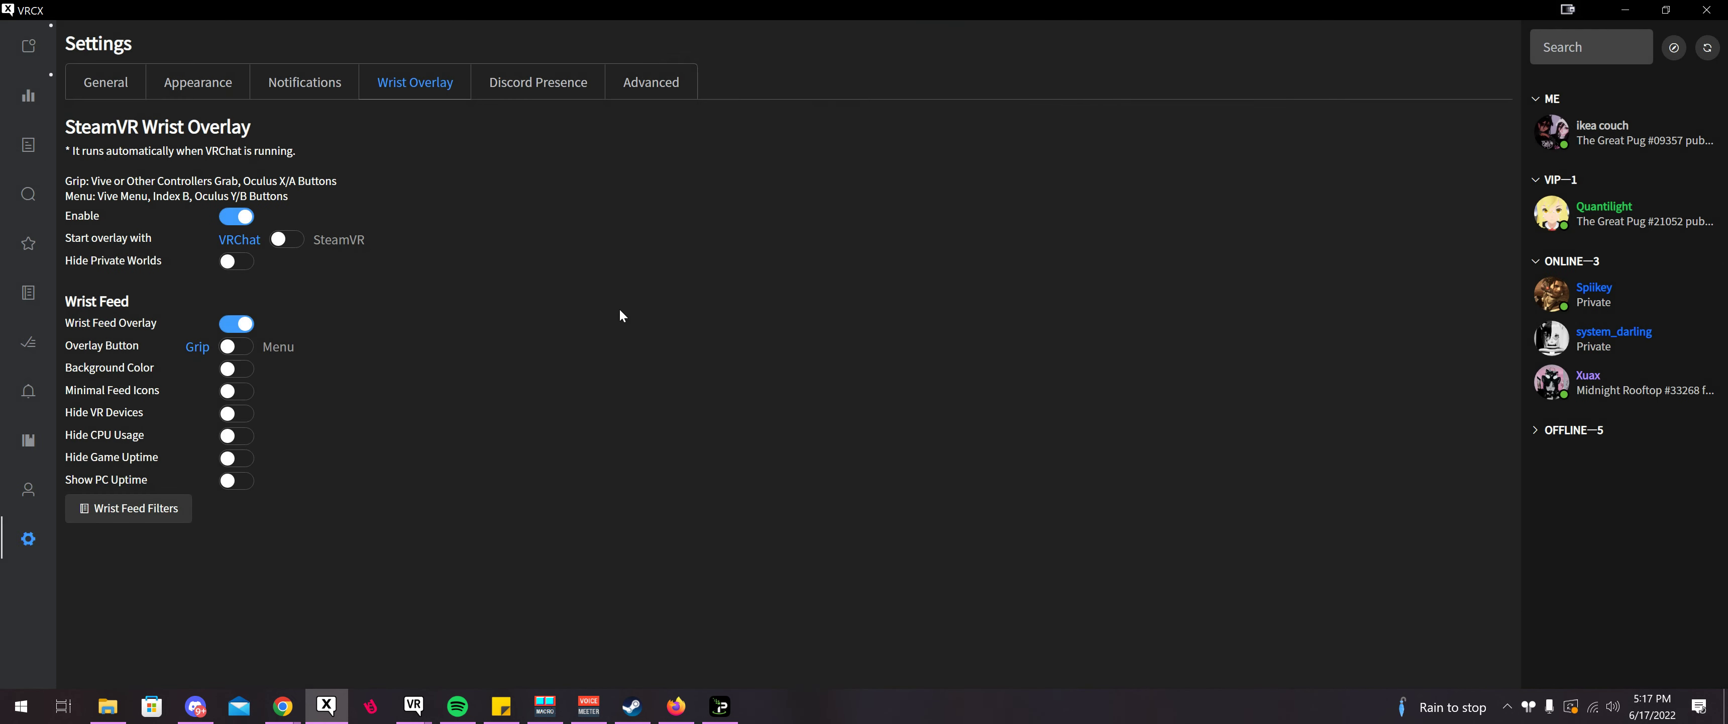
- Try Enable, Instance type/player count and Join button in the Discord Presence settings, and turn them off again
left_click(540, 94)
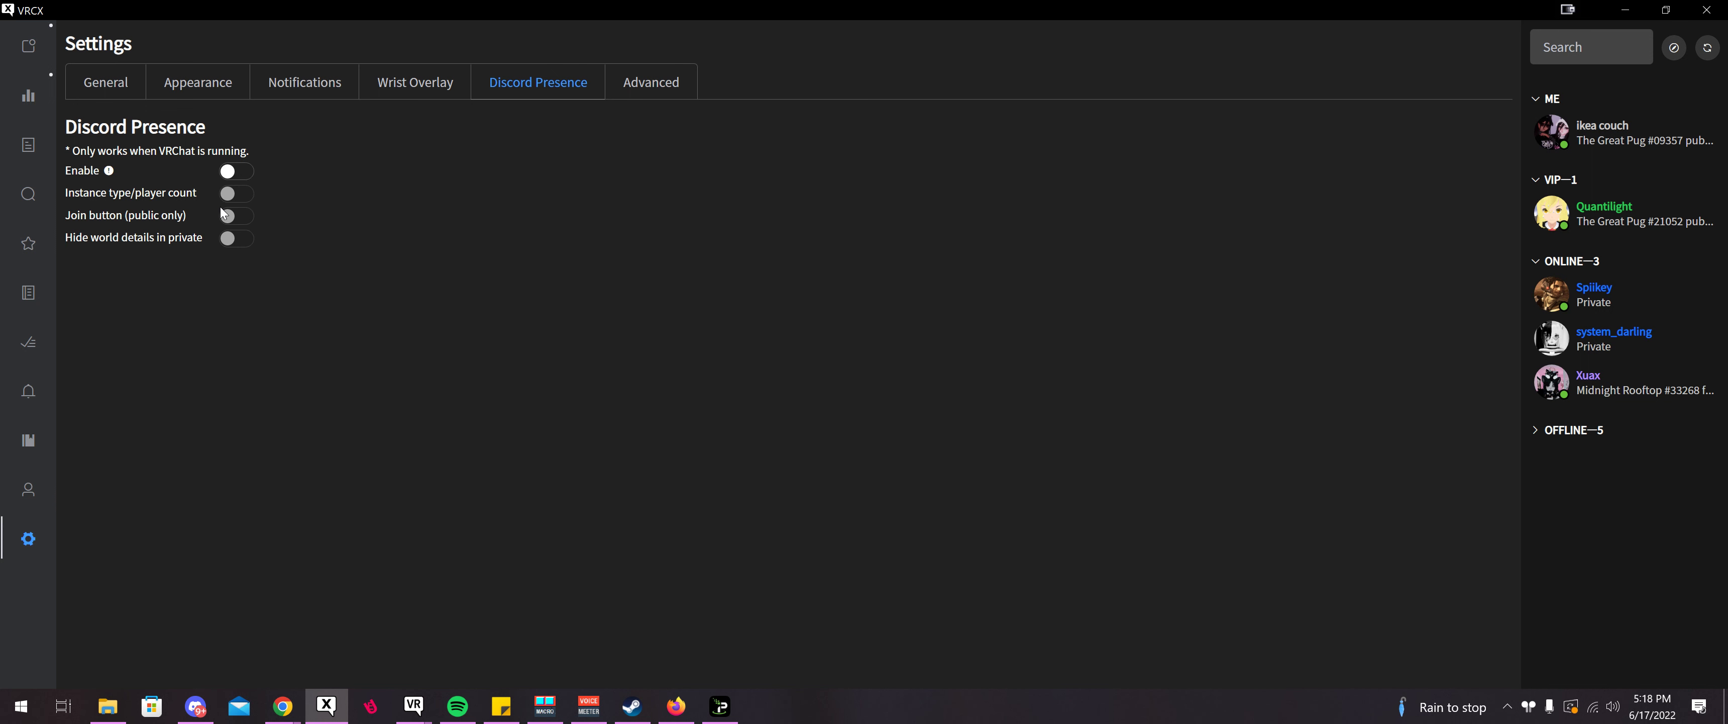
left_click(234, 172)
left_click(235, 194)
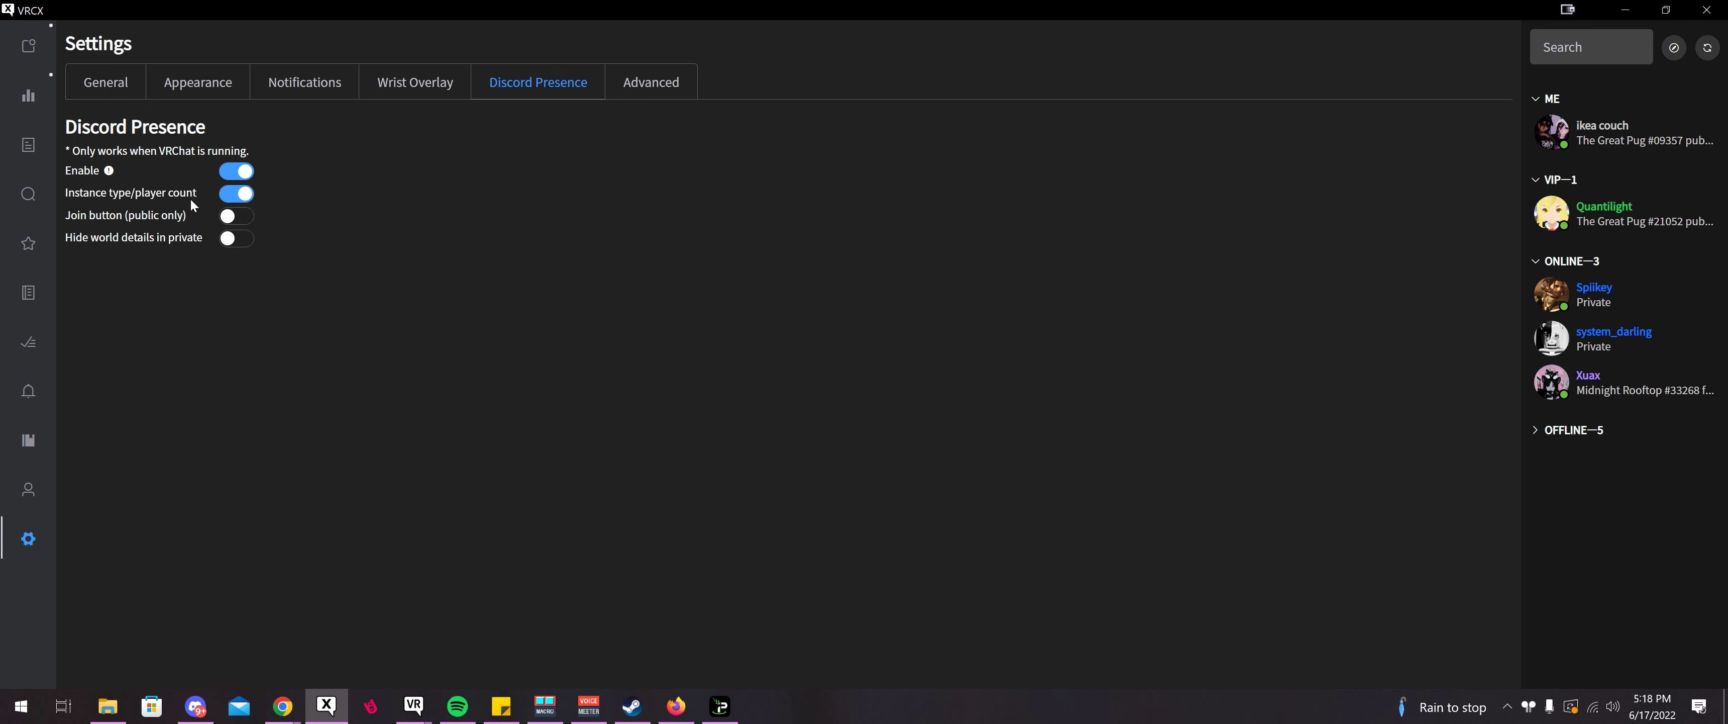
left_click(235, 215)
left_click_drag(66, 216, 124, 222)
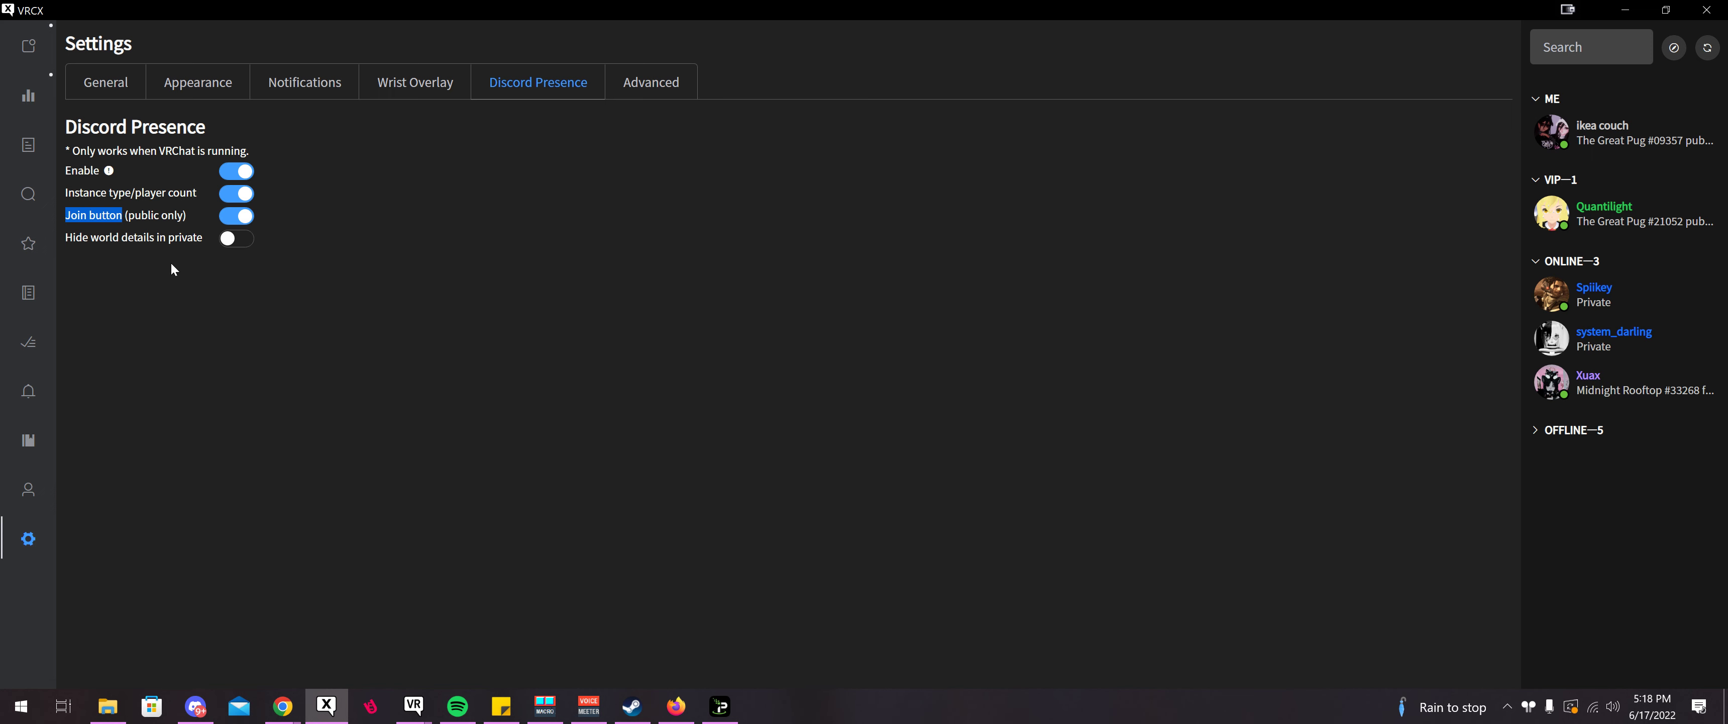
left_click(236, 216)
left_click(236, 193)
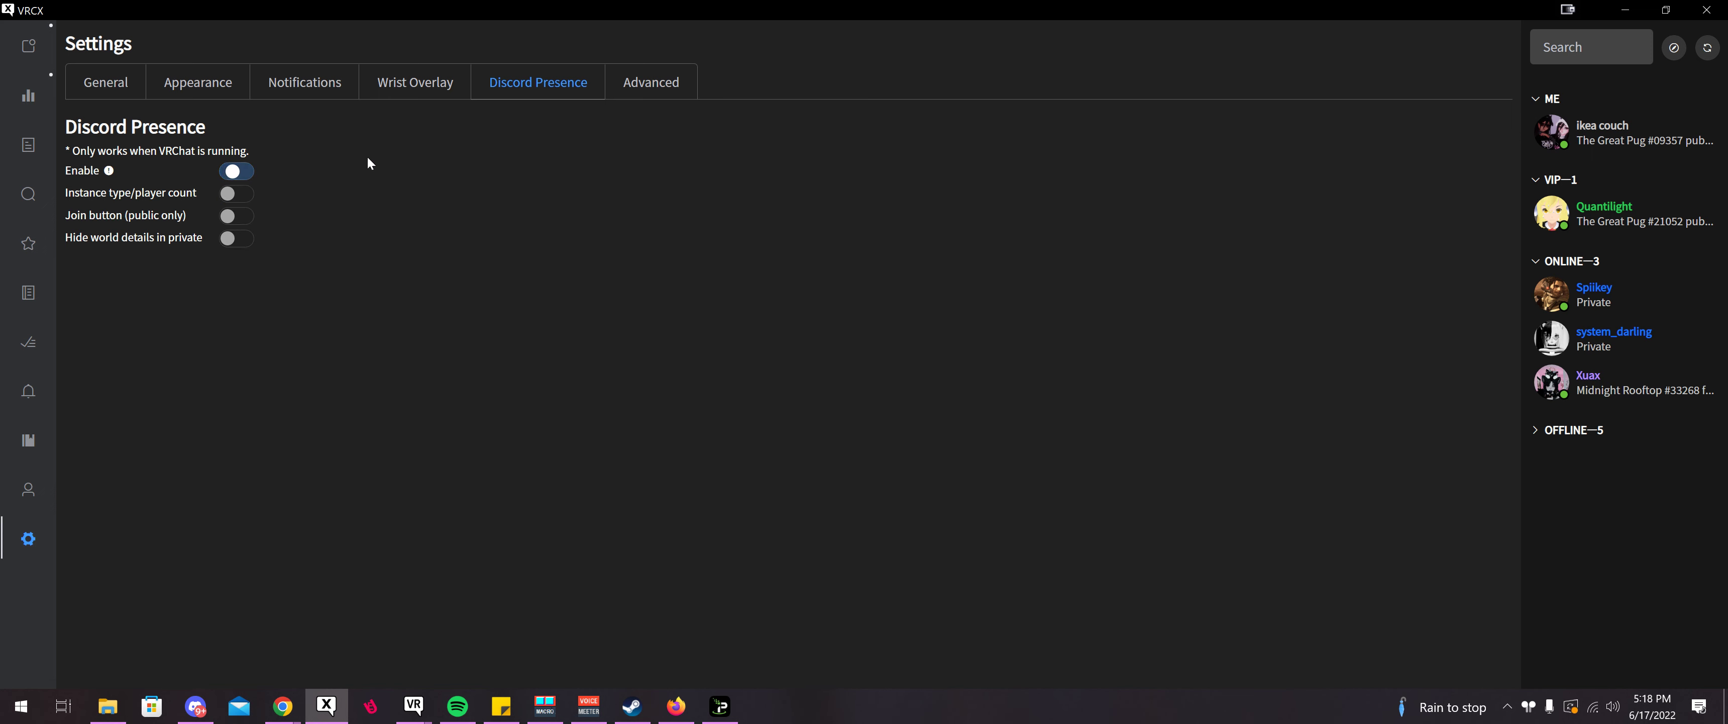
- In the Advanced settings, try enabling Remote Avatar Database, view its provider URL prompt, cancel it, and turn the database off again
left_click(640, 82)
scroll(342, 244, "down", 1)
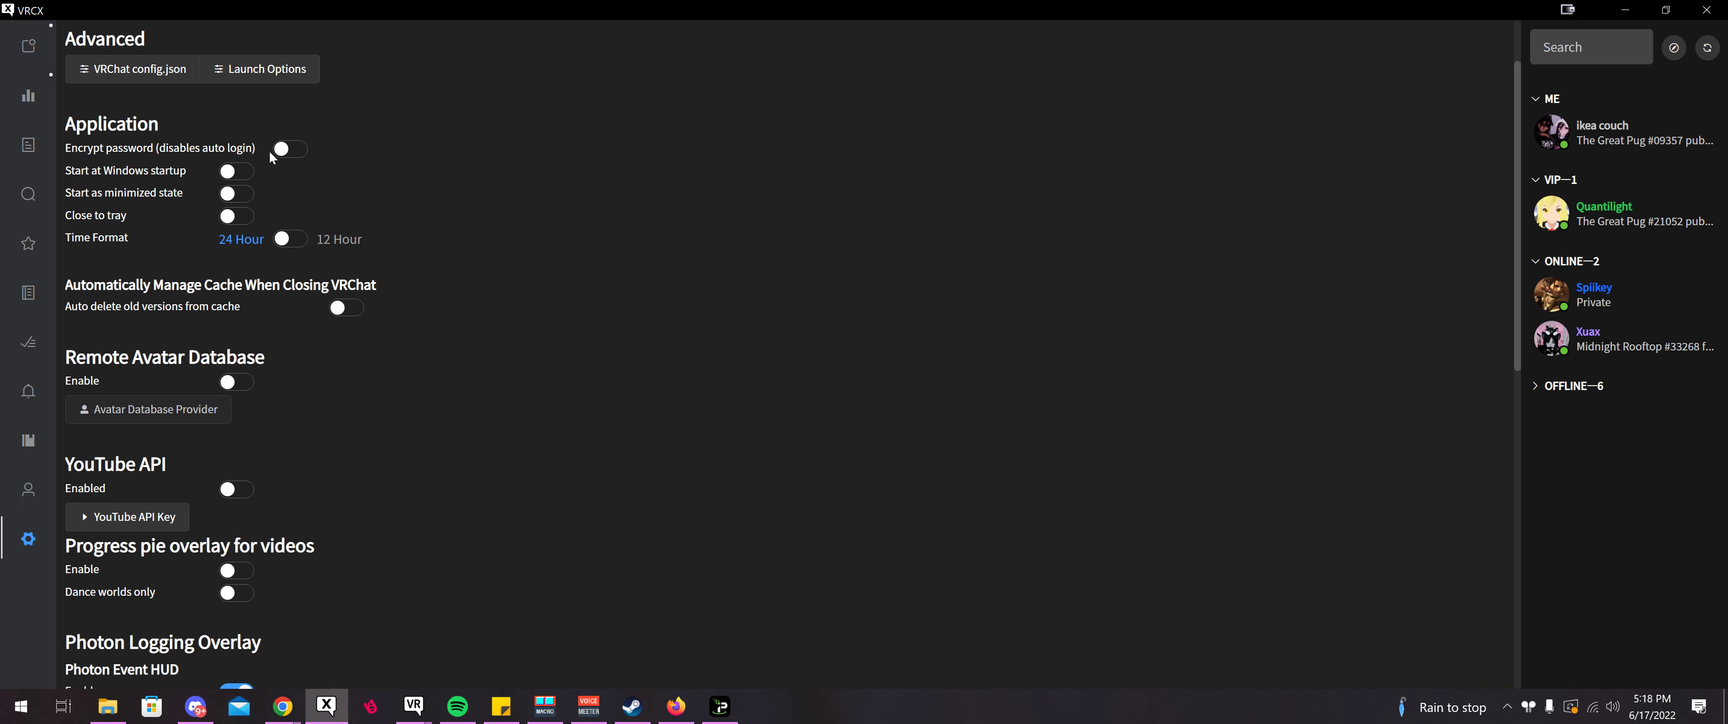
scroll(336, 201, "down", 1)
scroll(363, 234, "down", 1)
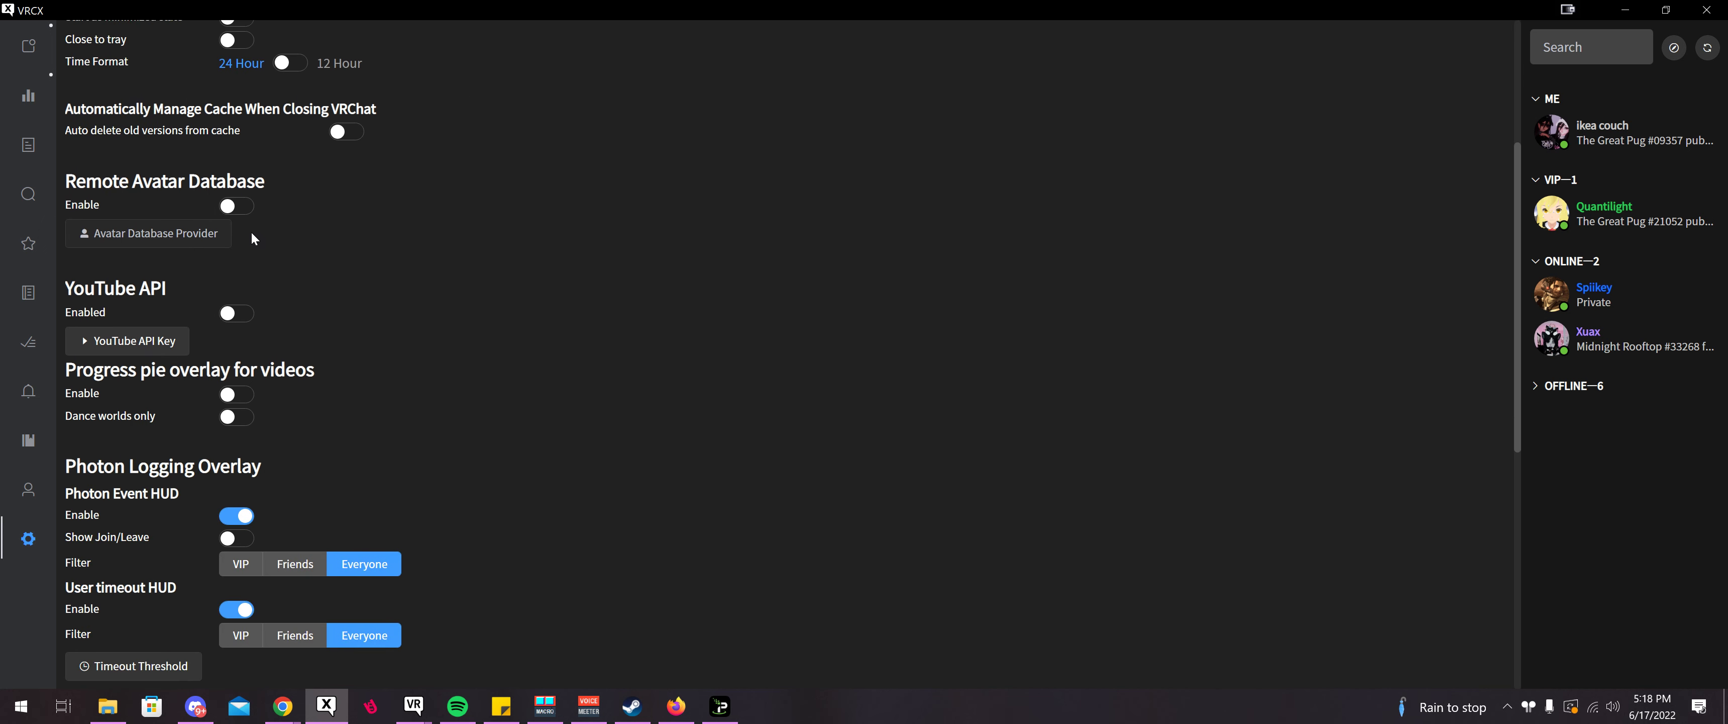
left_click(235, 207)
left_click(212, 235)
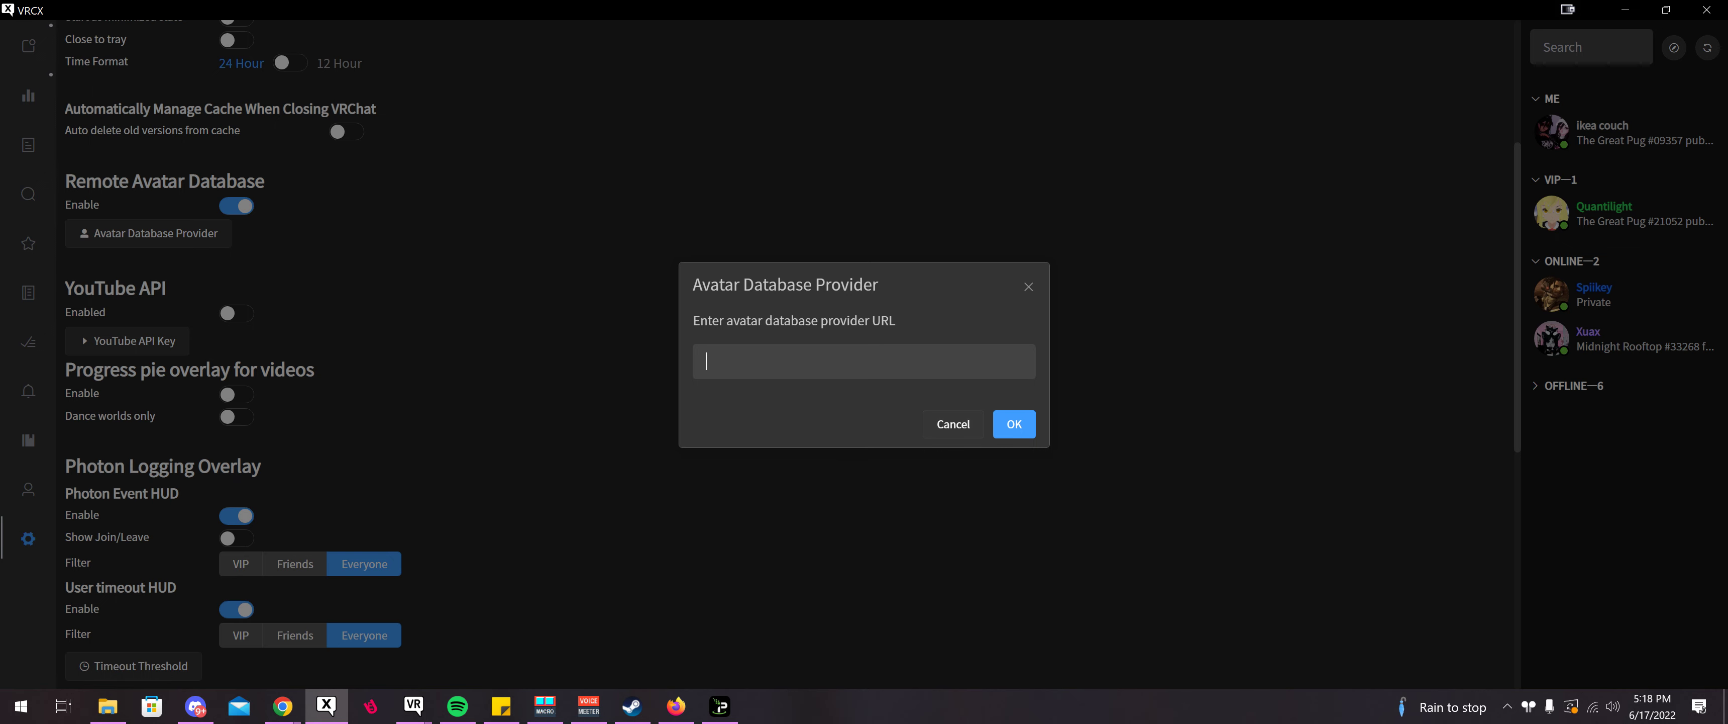
left_click_drag(898, 324, 840, 323)
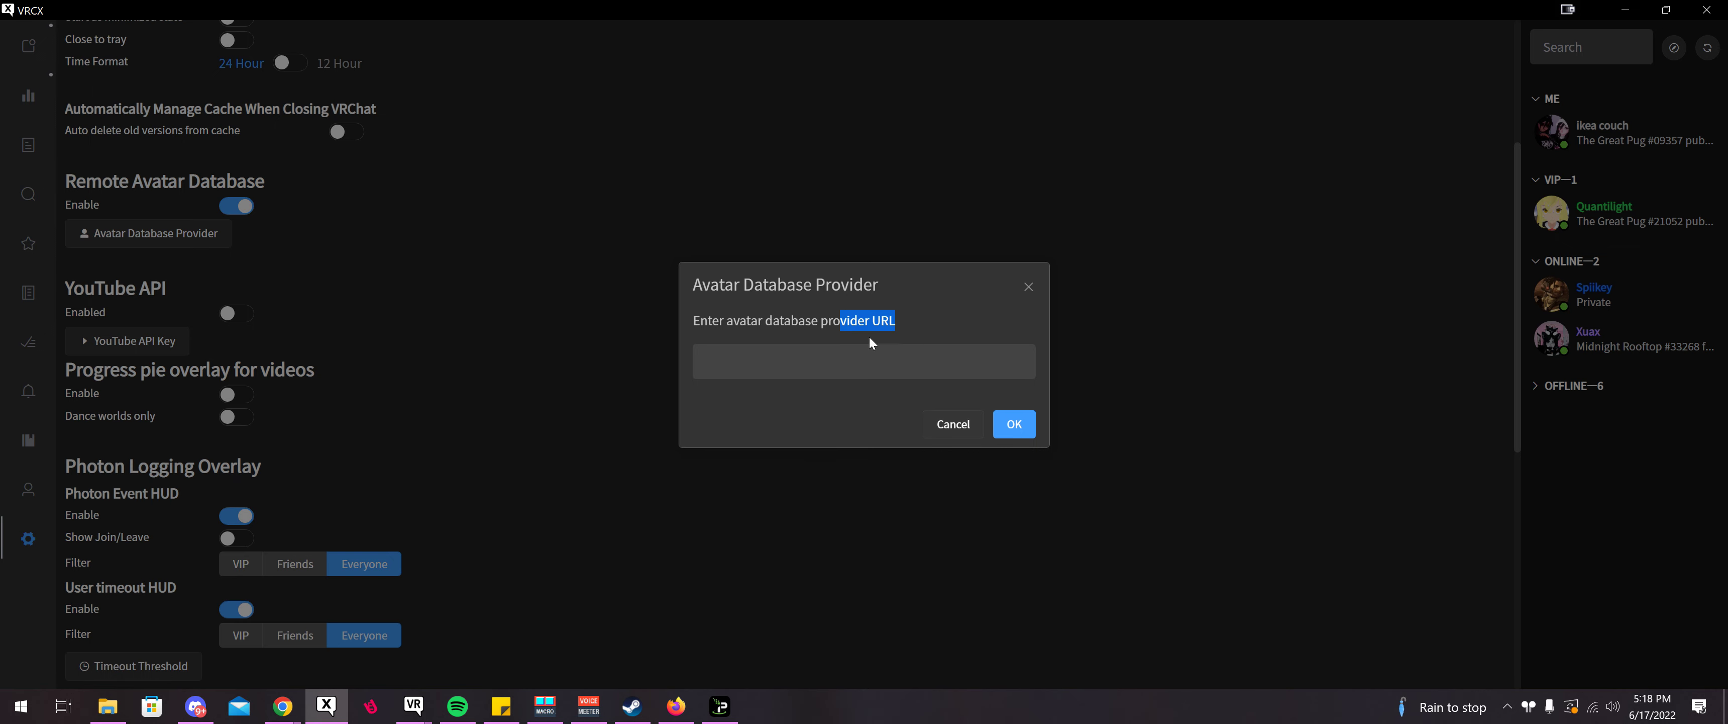
left_click(954, 424)
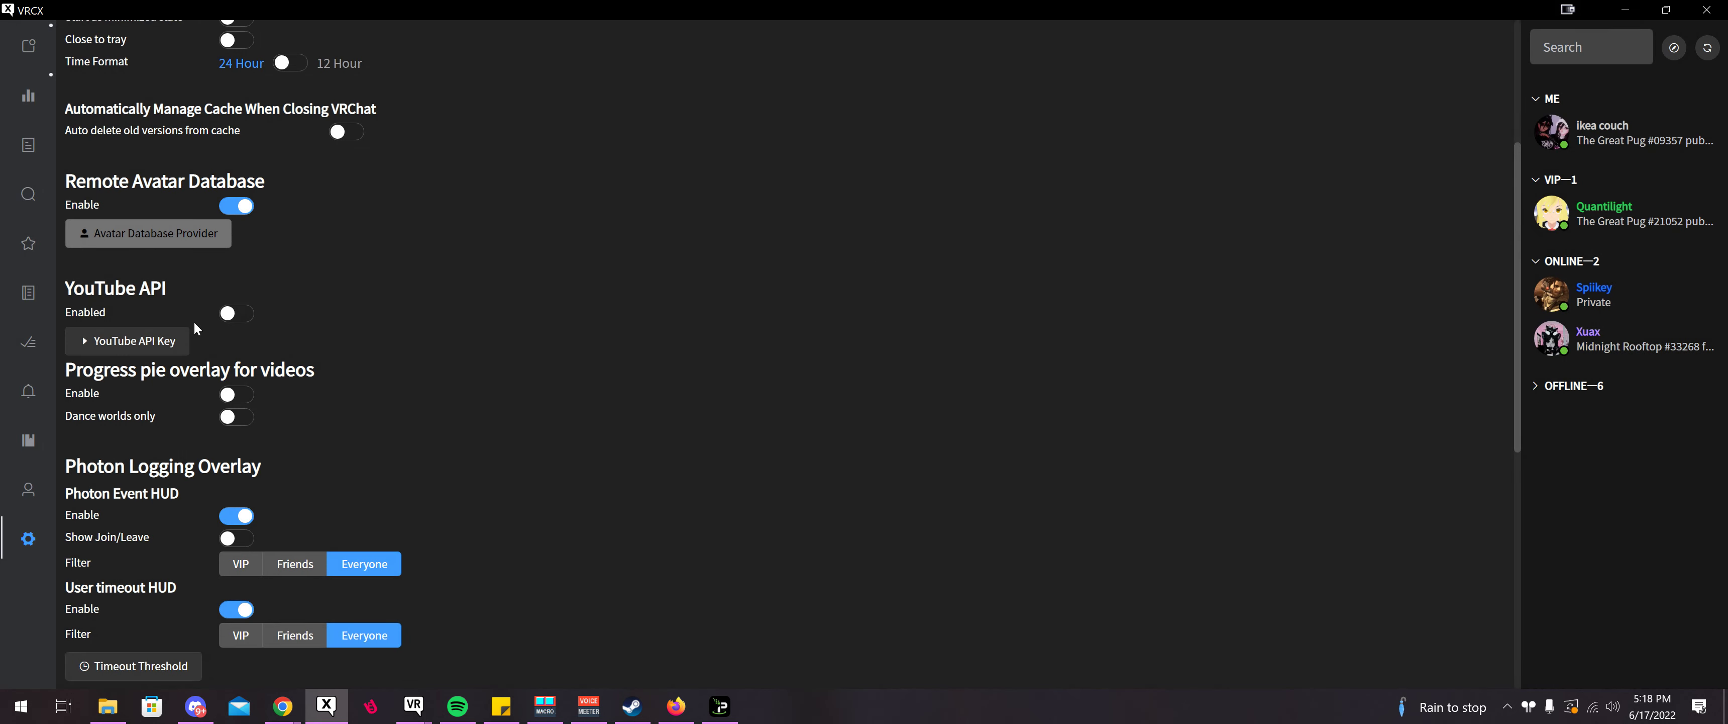
left_click(236, 205)
- Look over the YouTube API, Progress pie overlay and Photon Logging Overlay settings
scroll(268, 306, "down", 1)
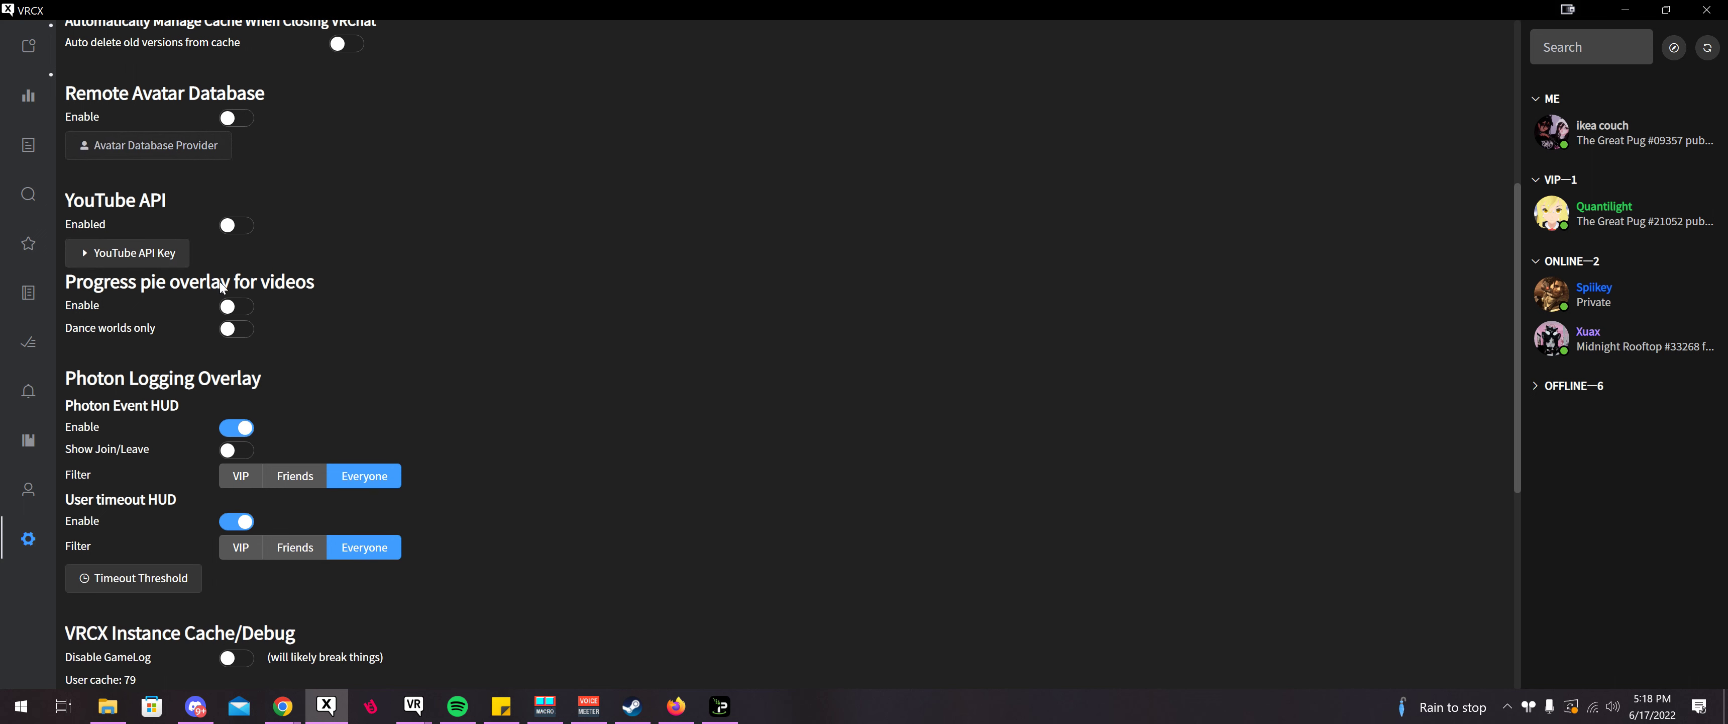
scroll(244, 309, "down", 1)
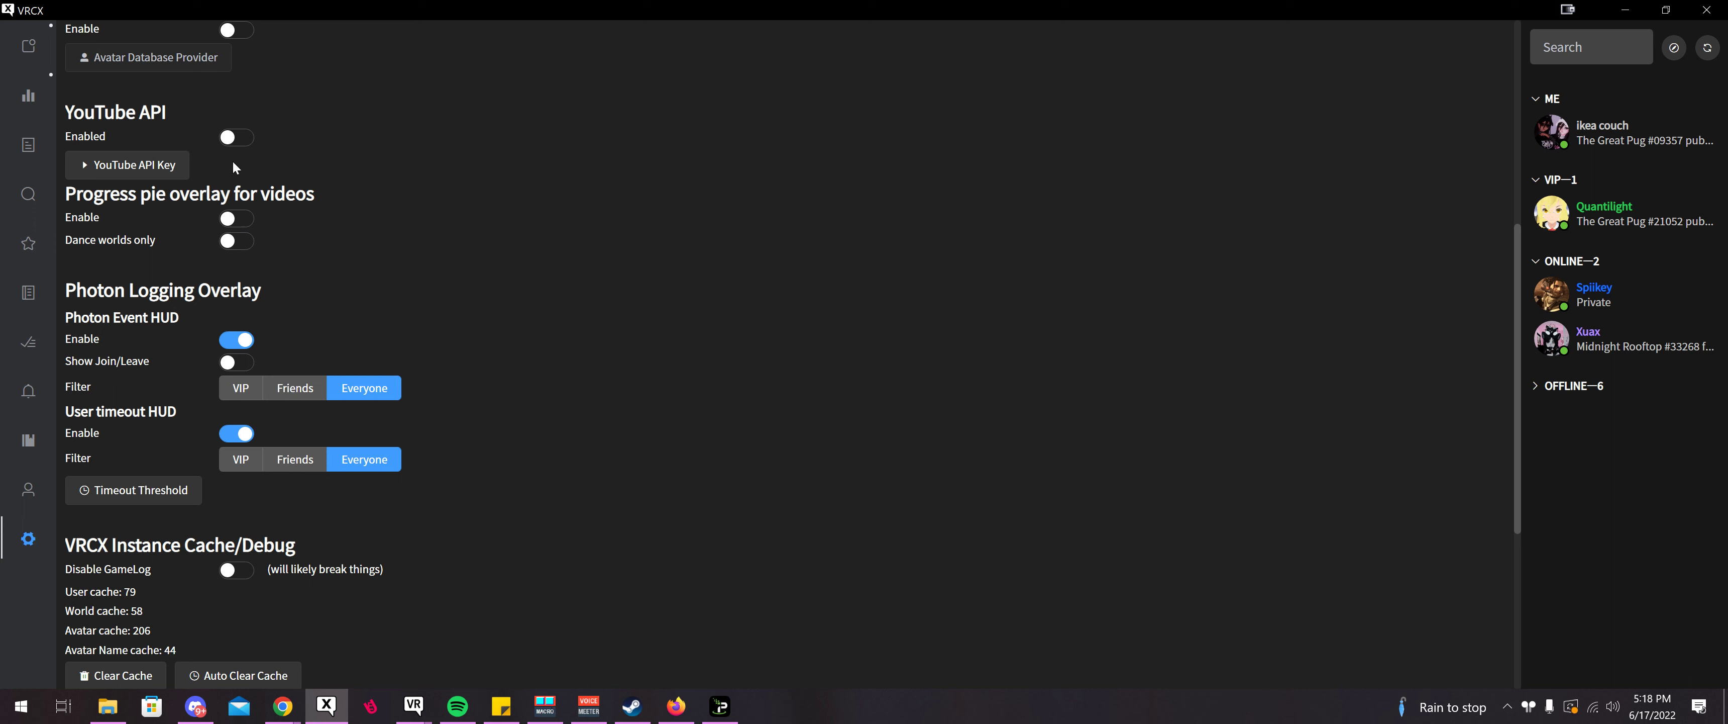
scroll(235, 231, "down", 2)
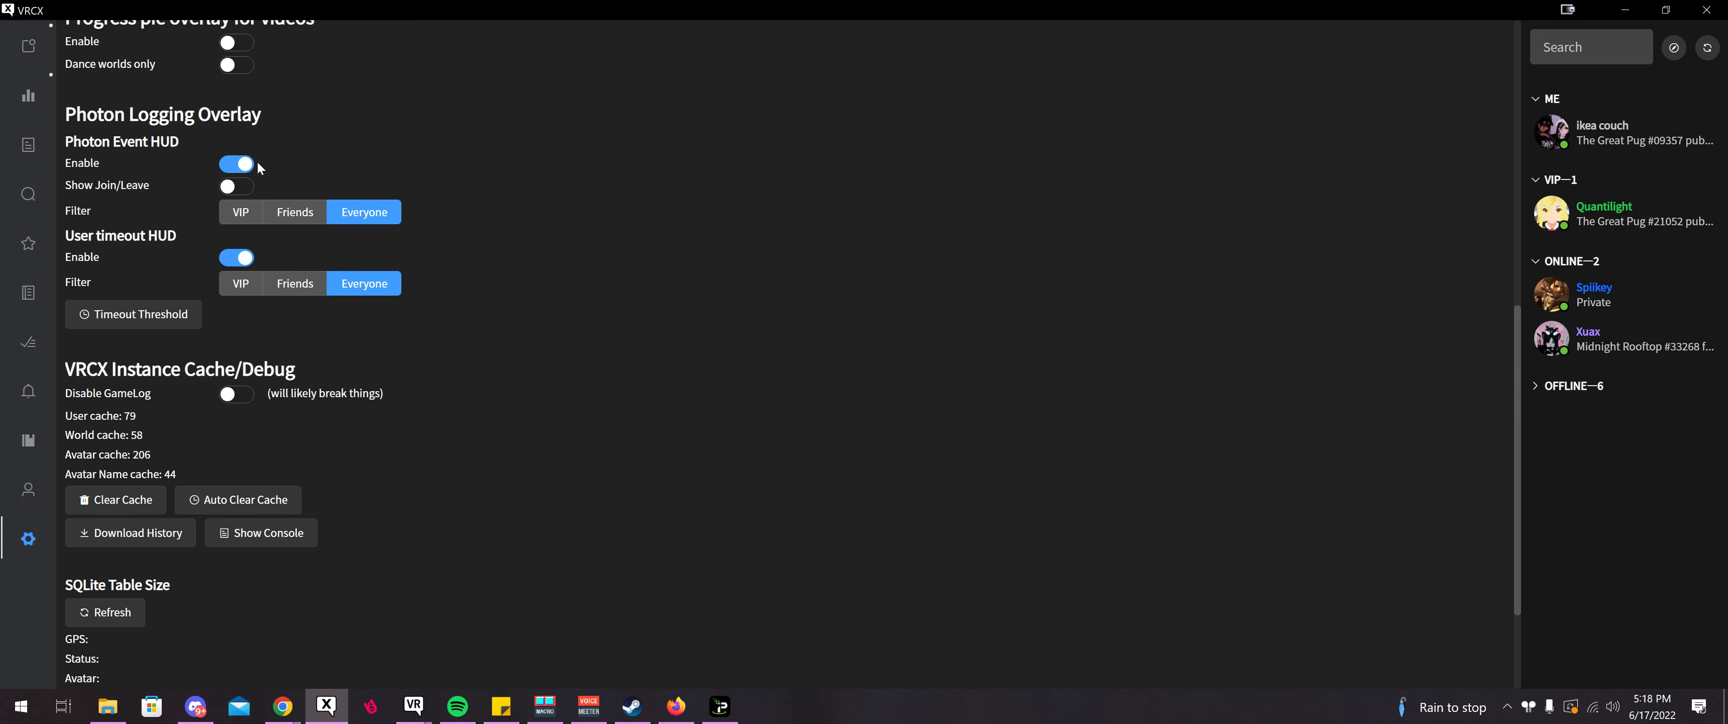
scroll(252, 225, "down", 2)
scroll(271, 235, "up", 2)
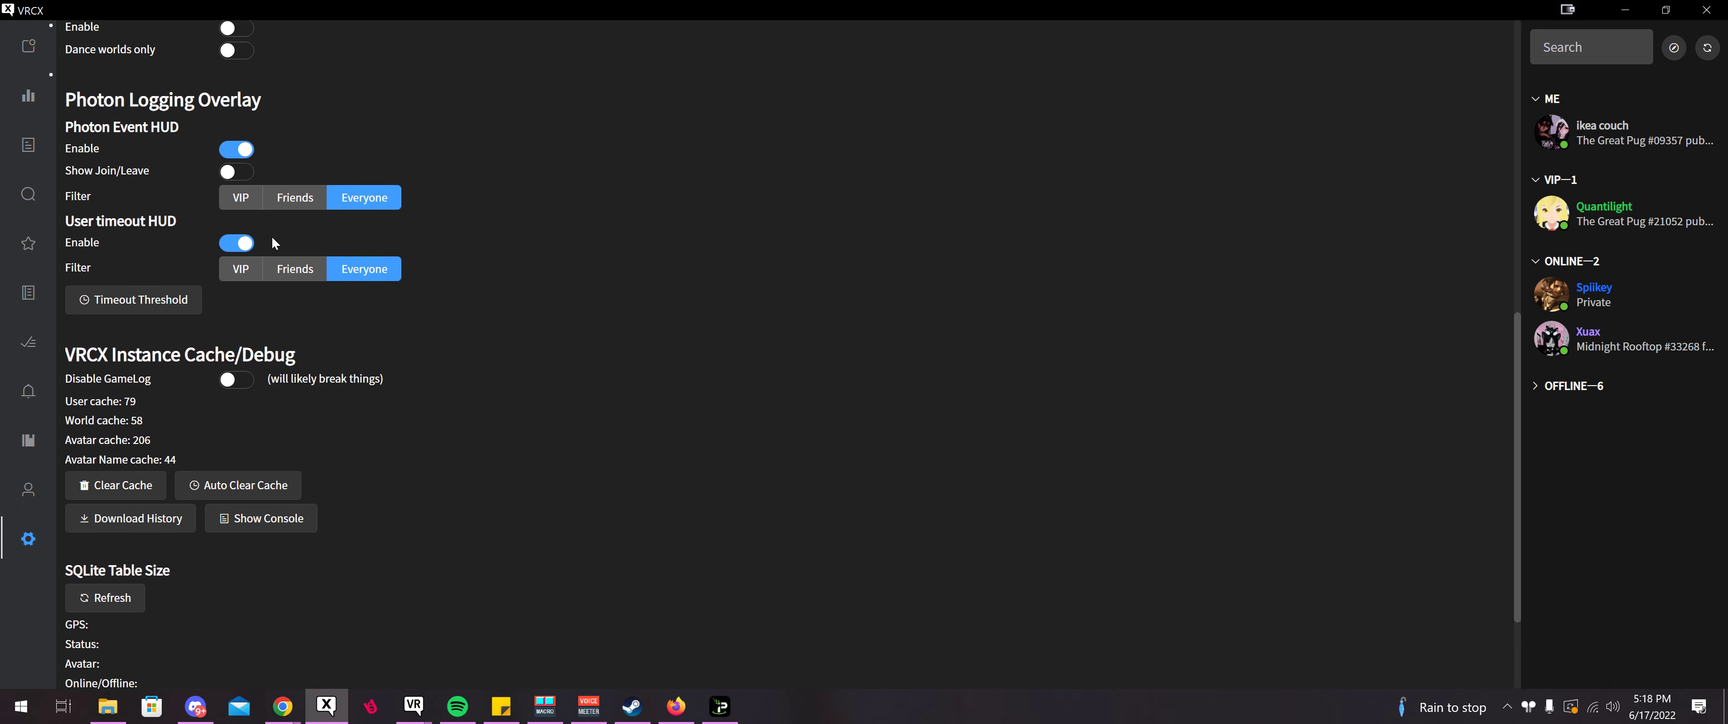
- Examine the User timeout HUD options, view the Timeout Threshold value, and cancel its dialog
left_click_drag(66, 252, 262, 272)
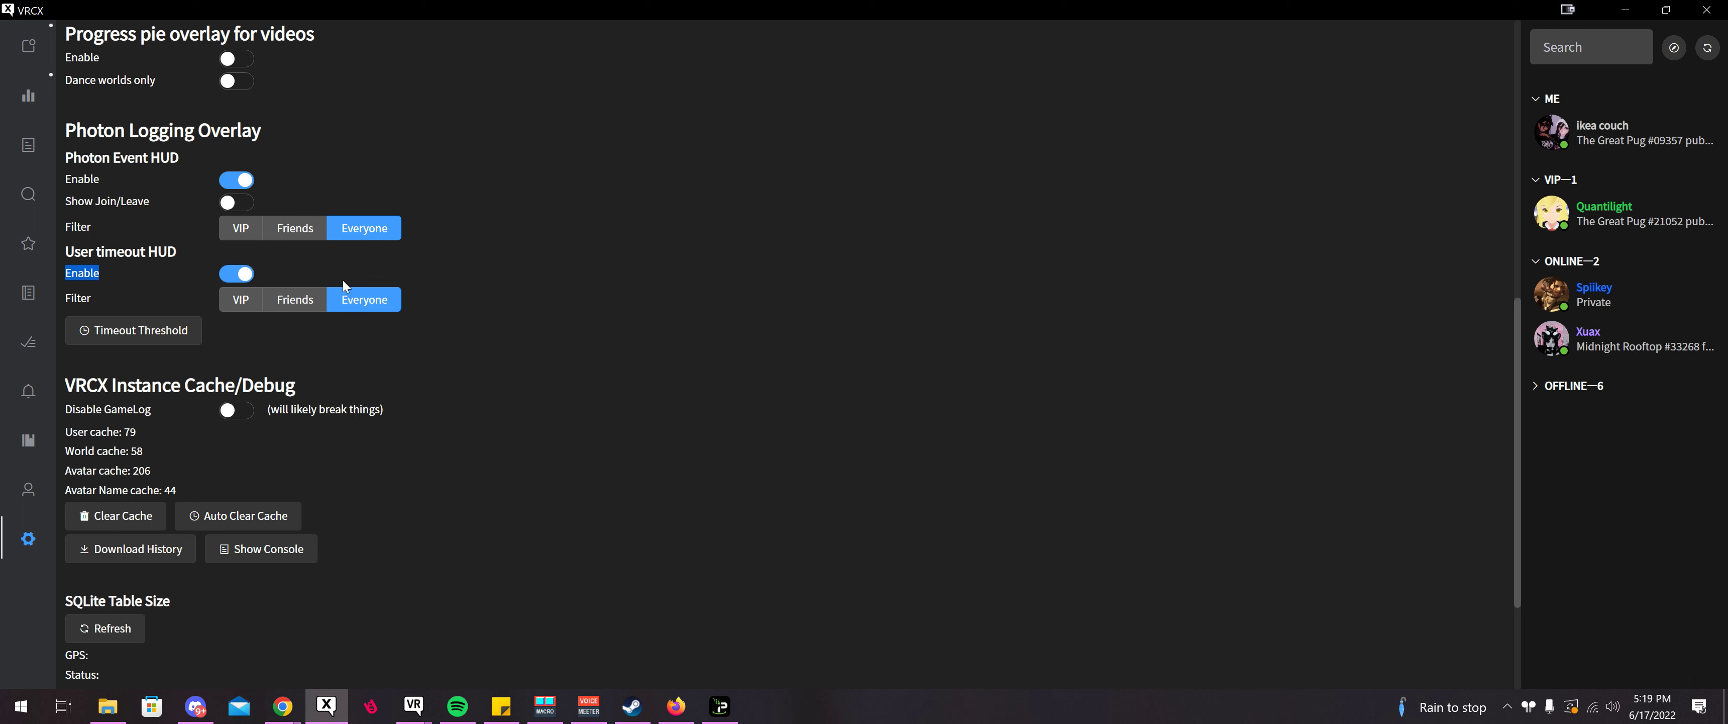
left_click_drag(95, 254, 132, 249)
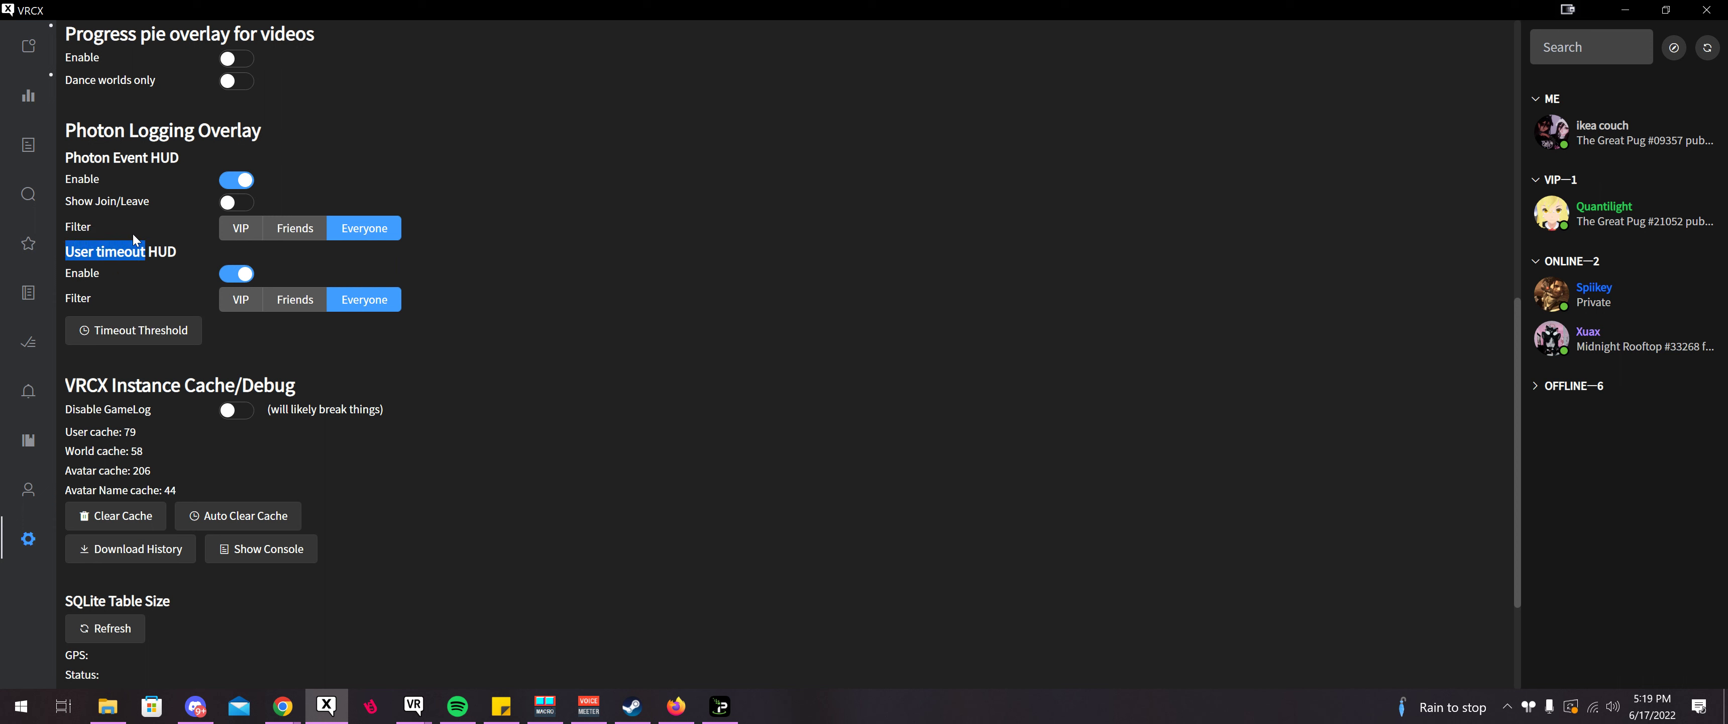
left_click(188, 254)
double_click(142, 256)
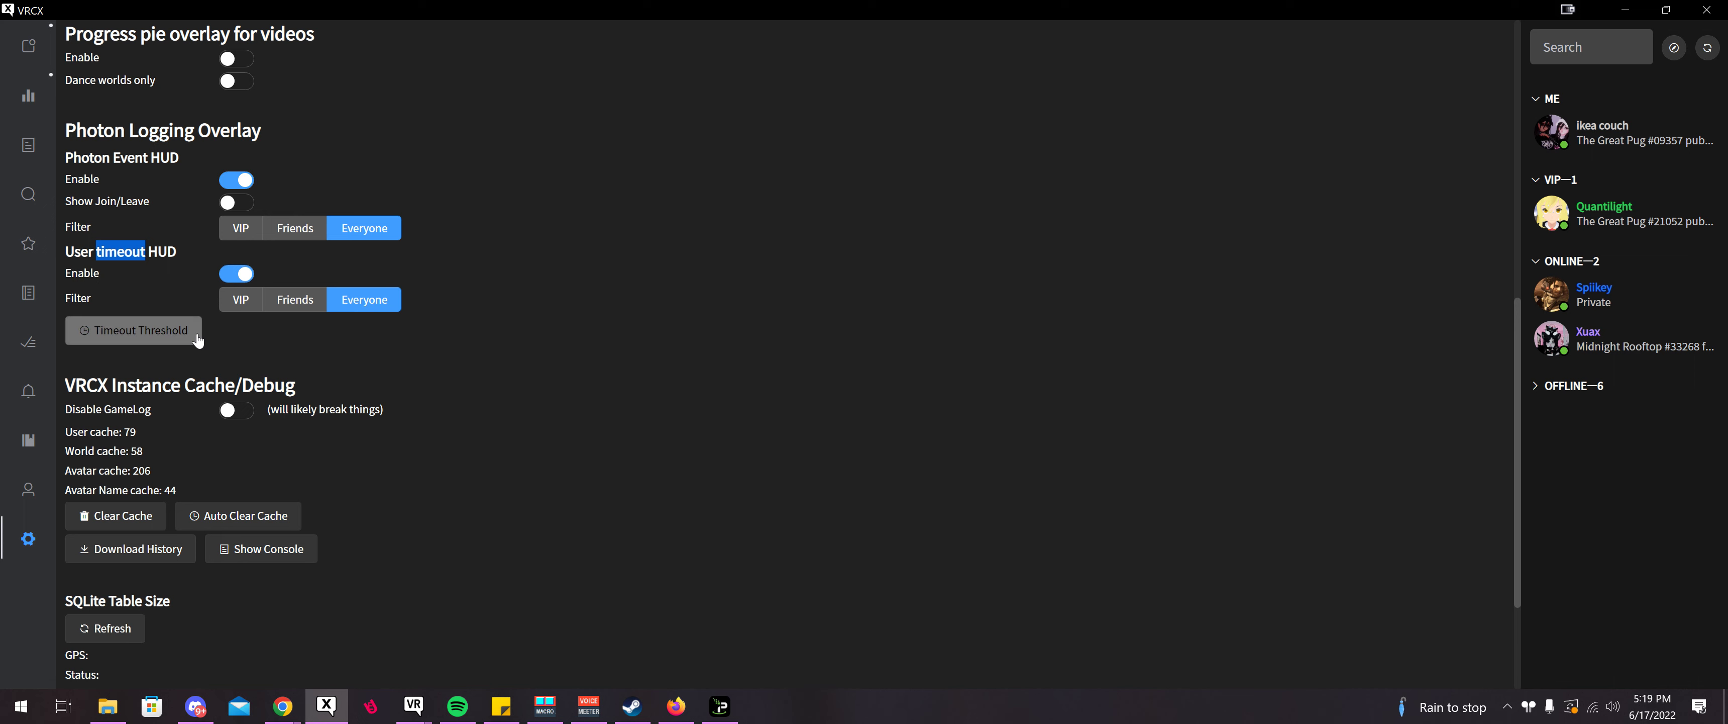
left_click(176, 342)
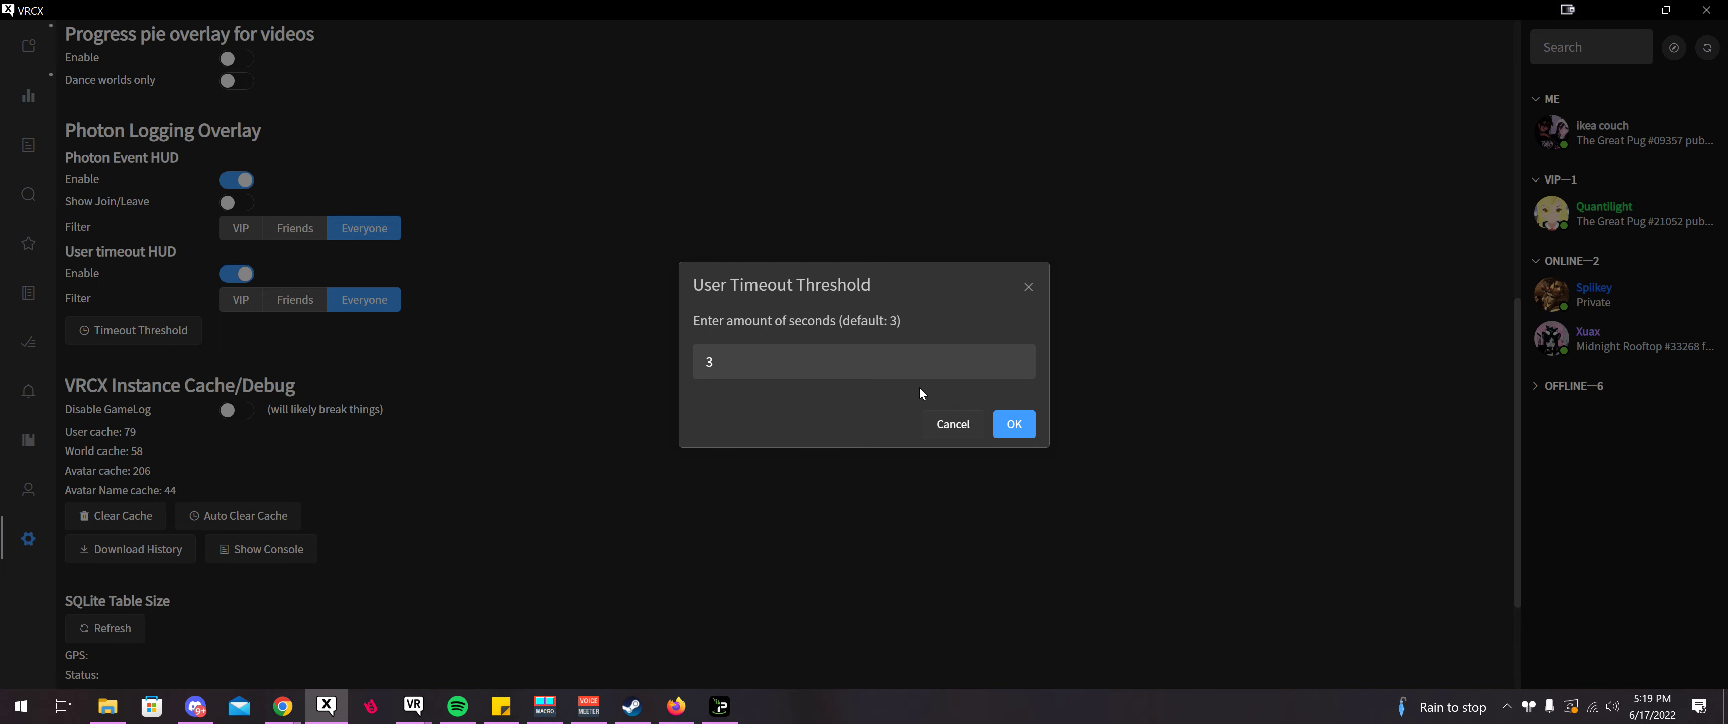
left_click(952, 423)
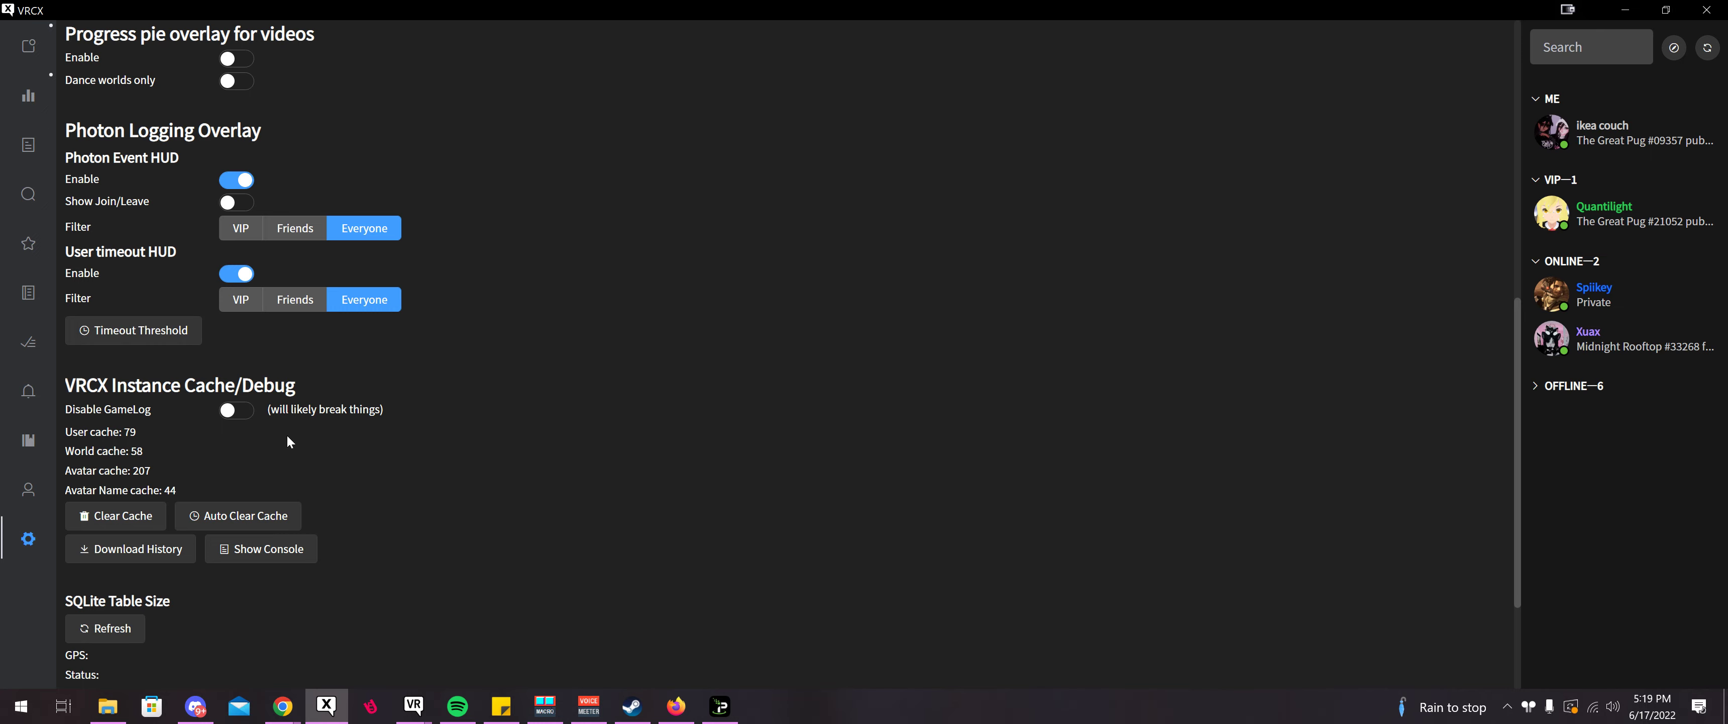
- Look over the VRCX Instance Cache/Debug and SQLite Table Size sections, and return to the start of the Advanced settings
scroll(333, 454, "down", 3)
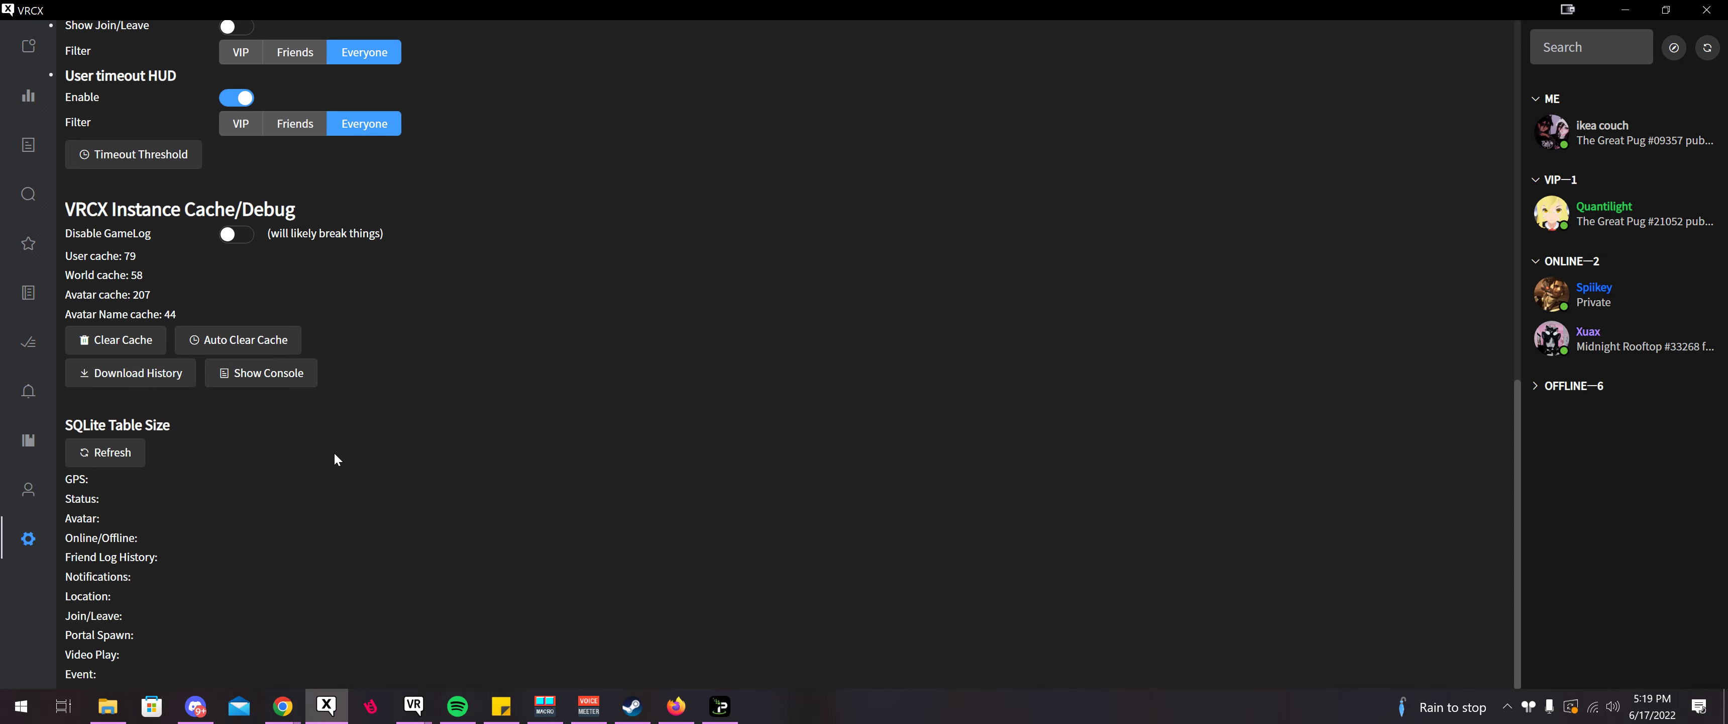
scroll(333, 452, "up", 10)
scroll(401, 366, "down", 7)
scroll(148, 537, "up", 8)
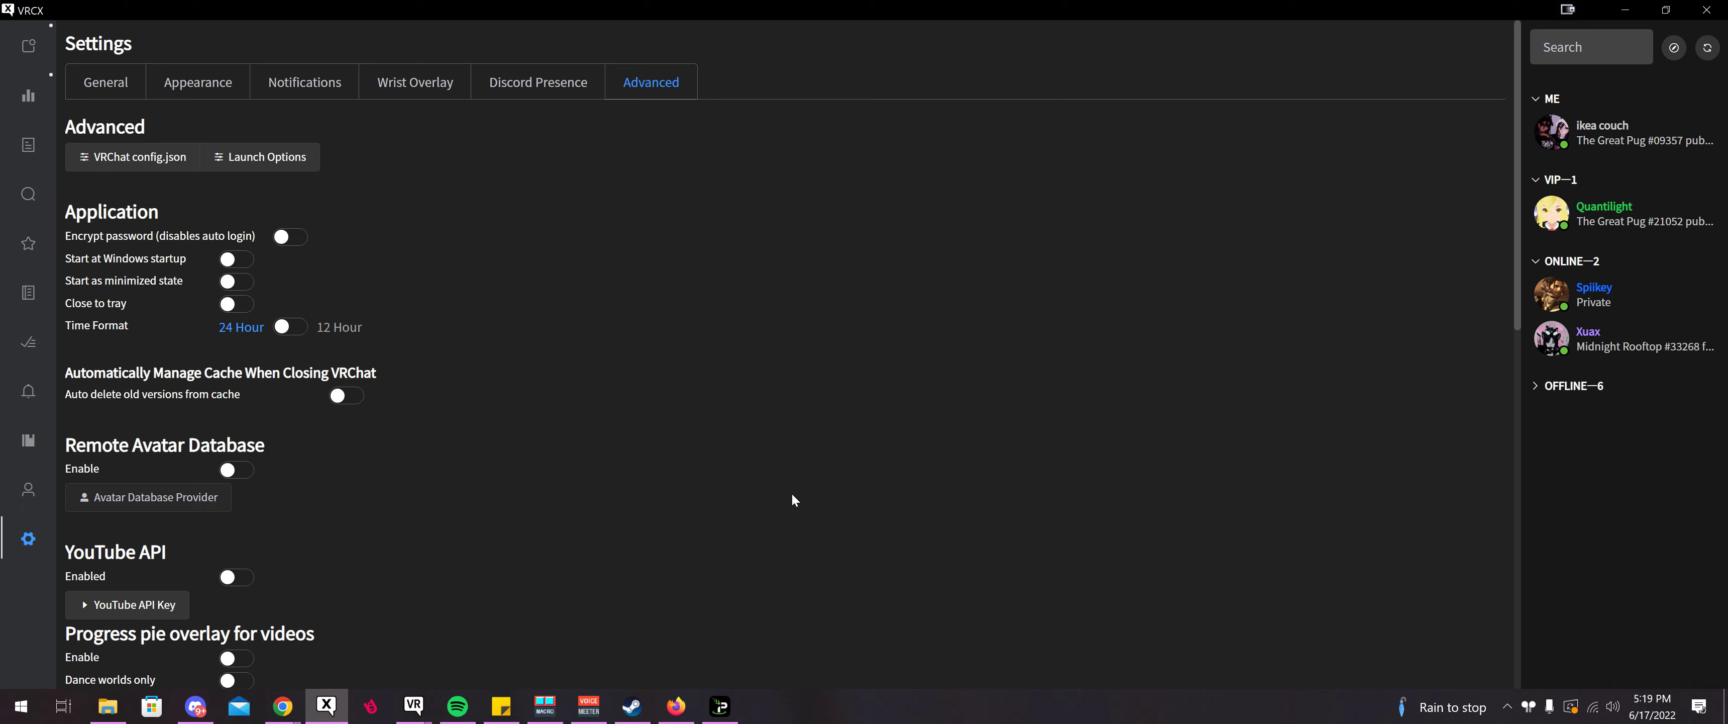
- Open the own user profile, view the available Social Status options, and close the dialog without updating
left_click(1588, 148)
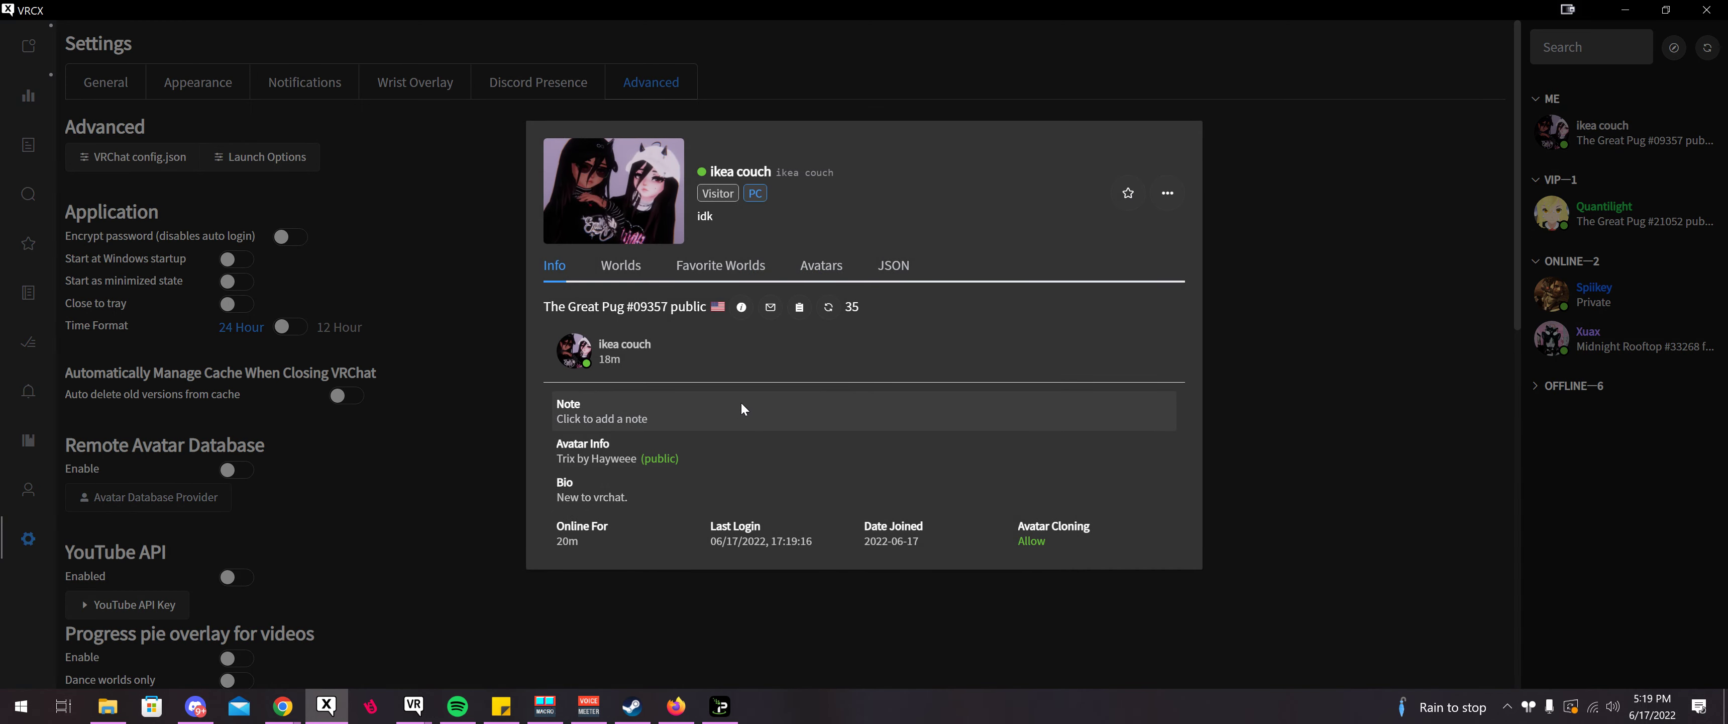
left_click(1168, 193)
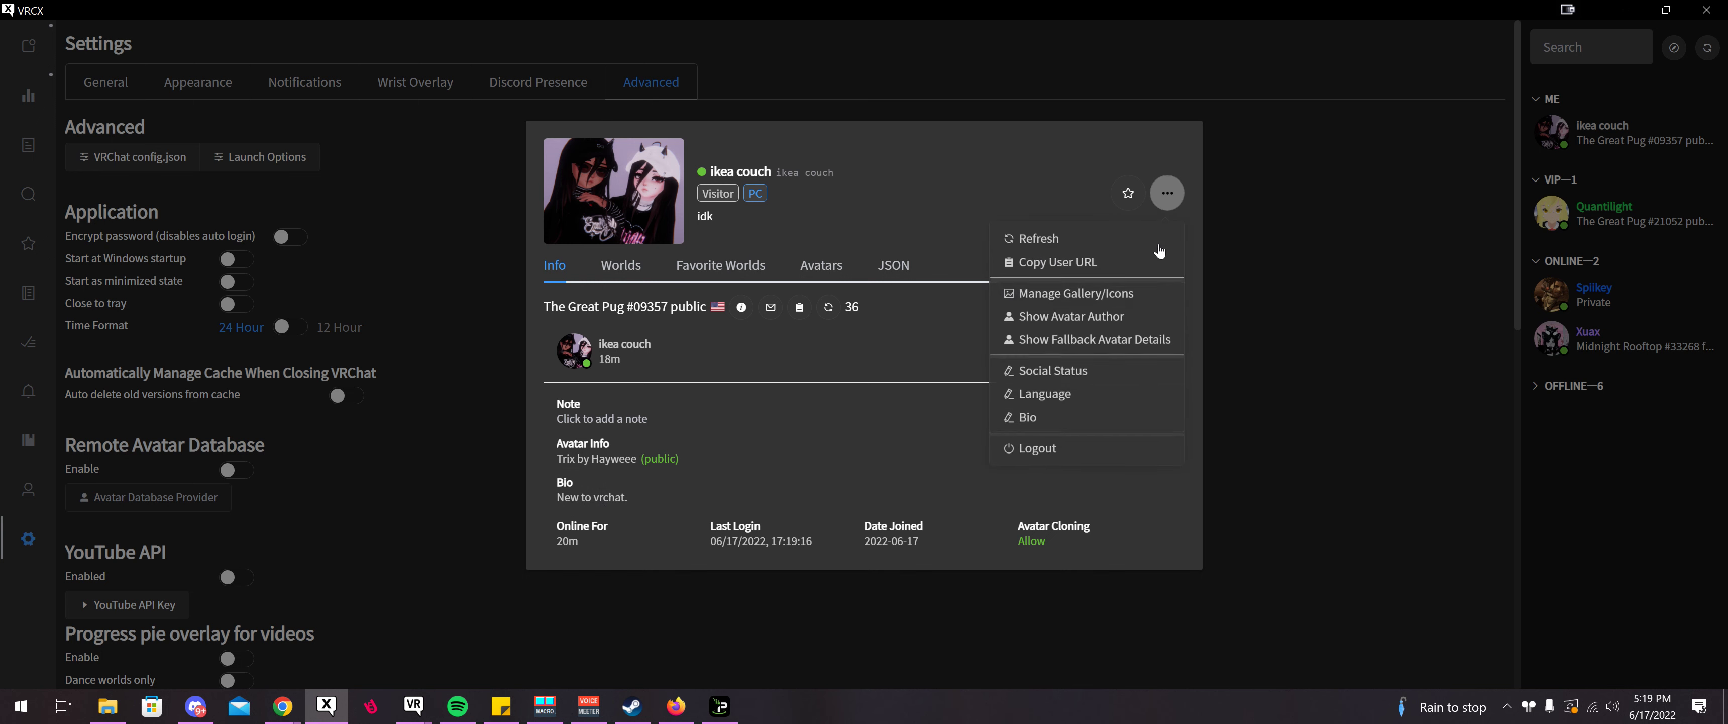
left_click(1072, 374)
left_click(795, 256)
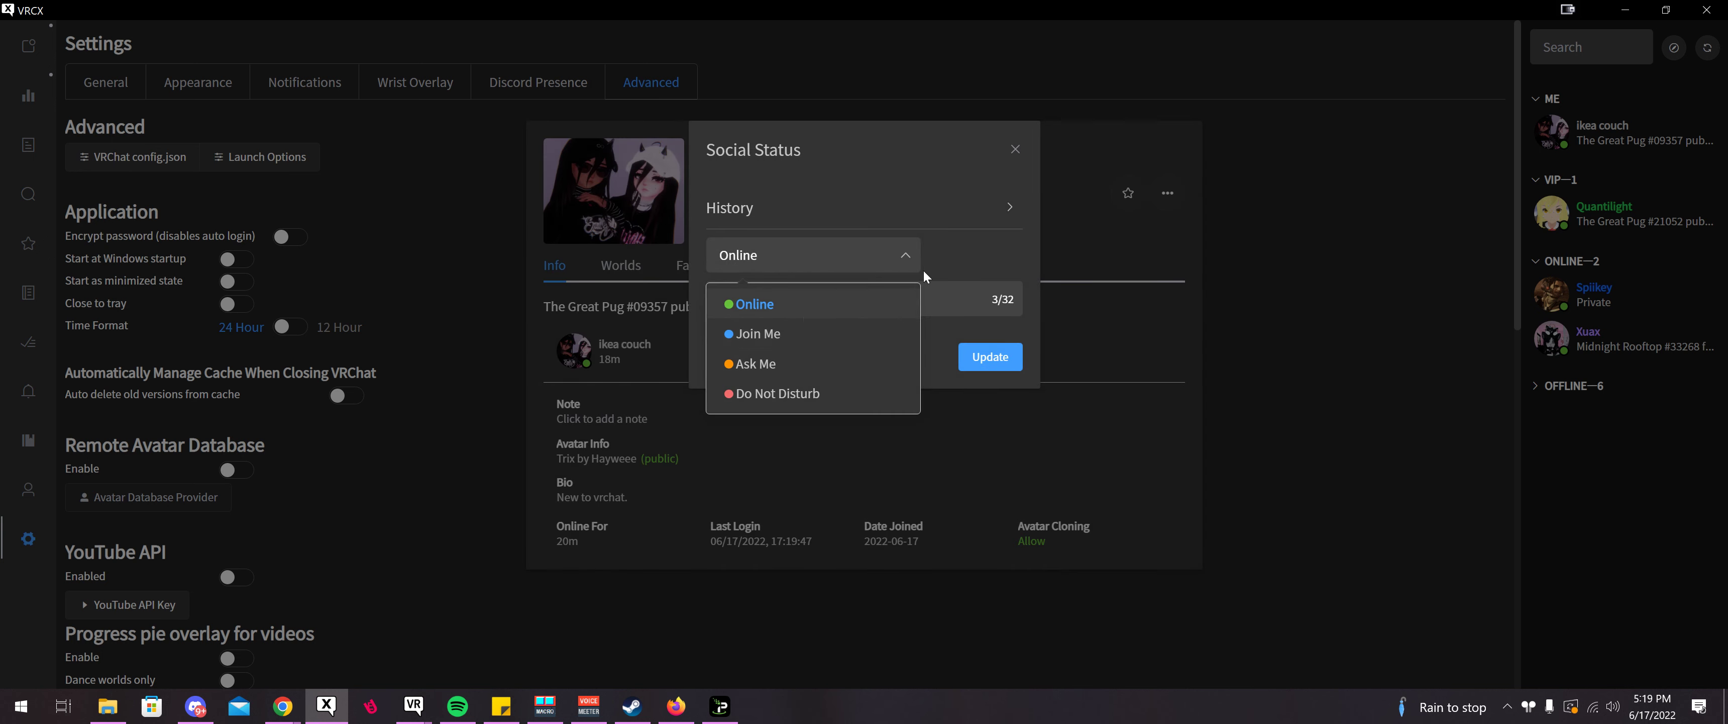
left_click(1012, 163)
left_click(1014, 149)
- Open the own profile's Bio editor, try adding blank lines and an empty link entry, and close it without updating
left_click(1167, 193)
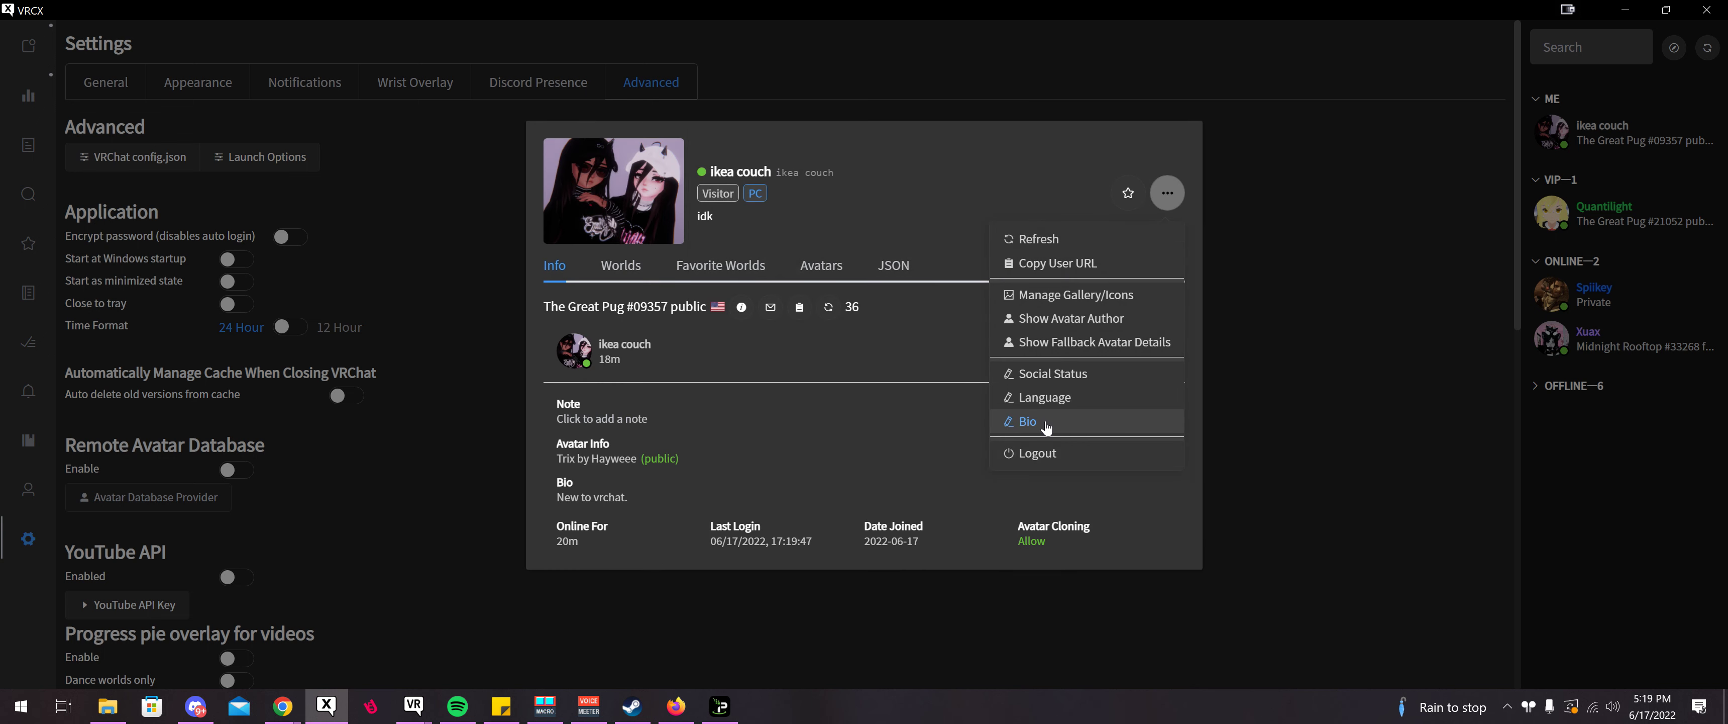
left_click(1073, 424)
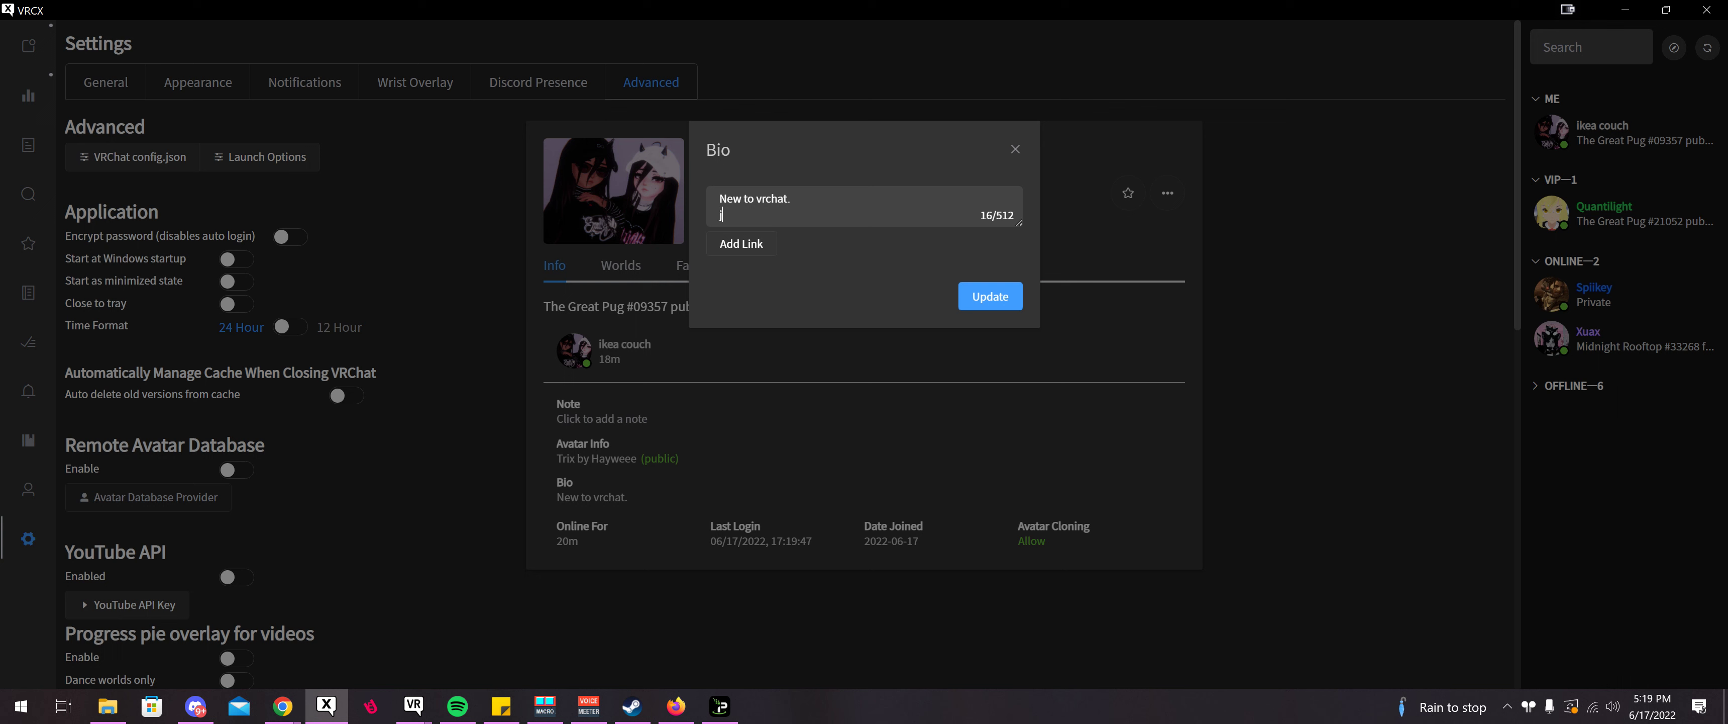
key("Return")
key("Return")
key("Return")
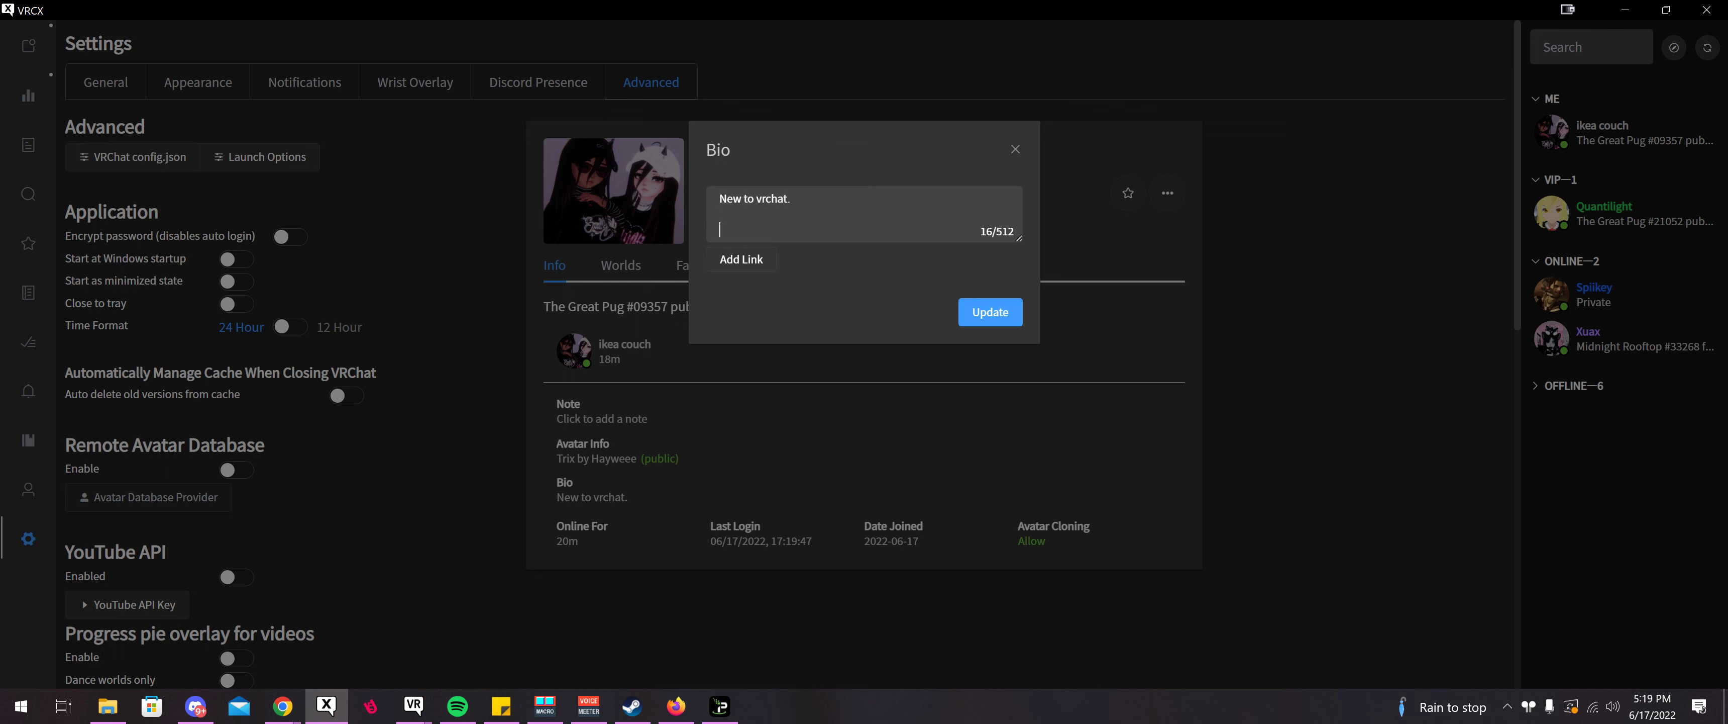
key("BackSpace")
key("BackSpace")
key("BackSpace")
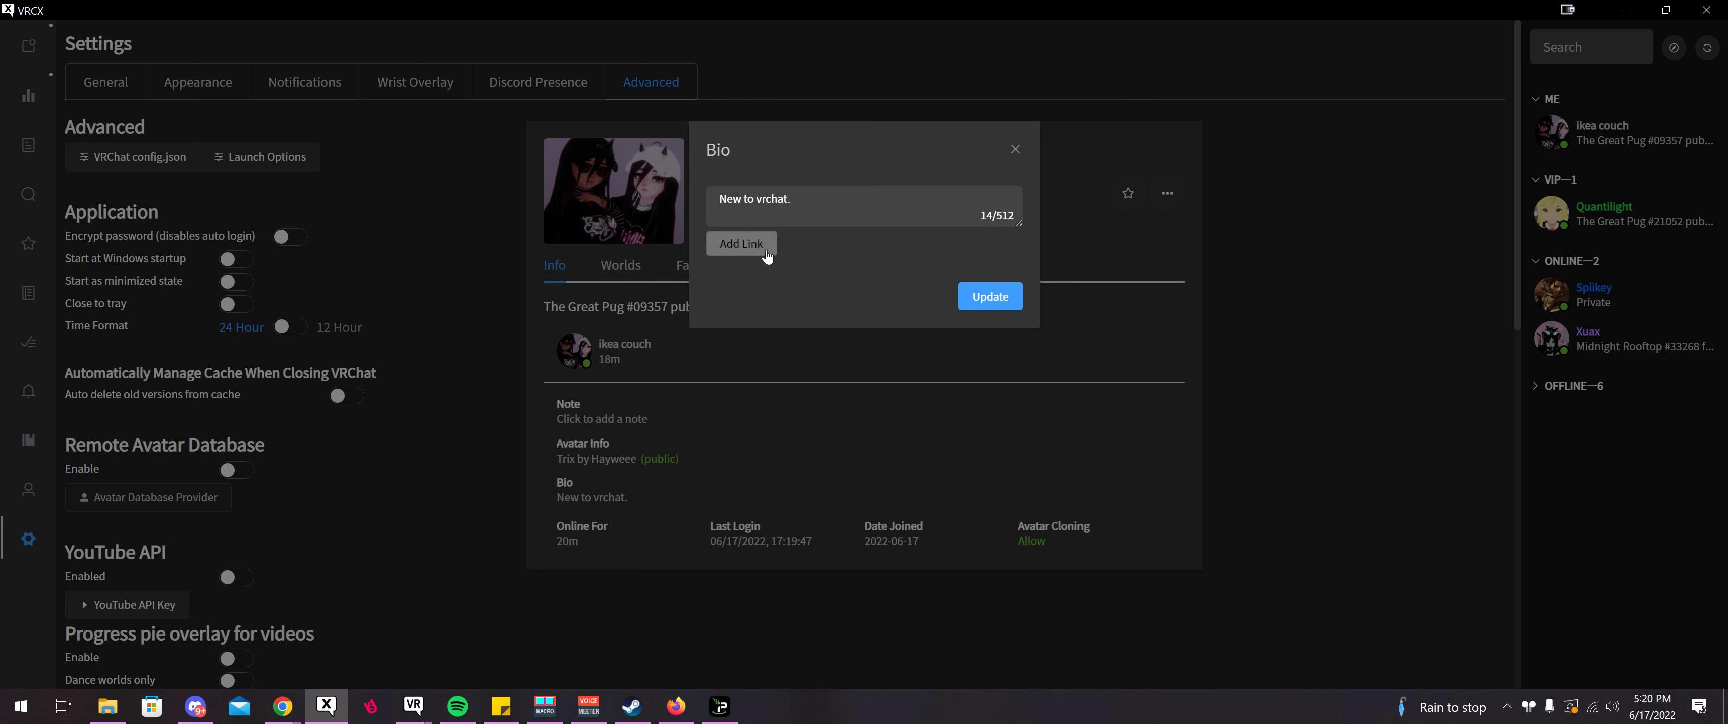
left_click(738, 244)
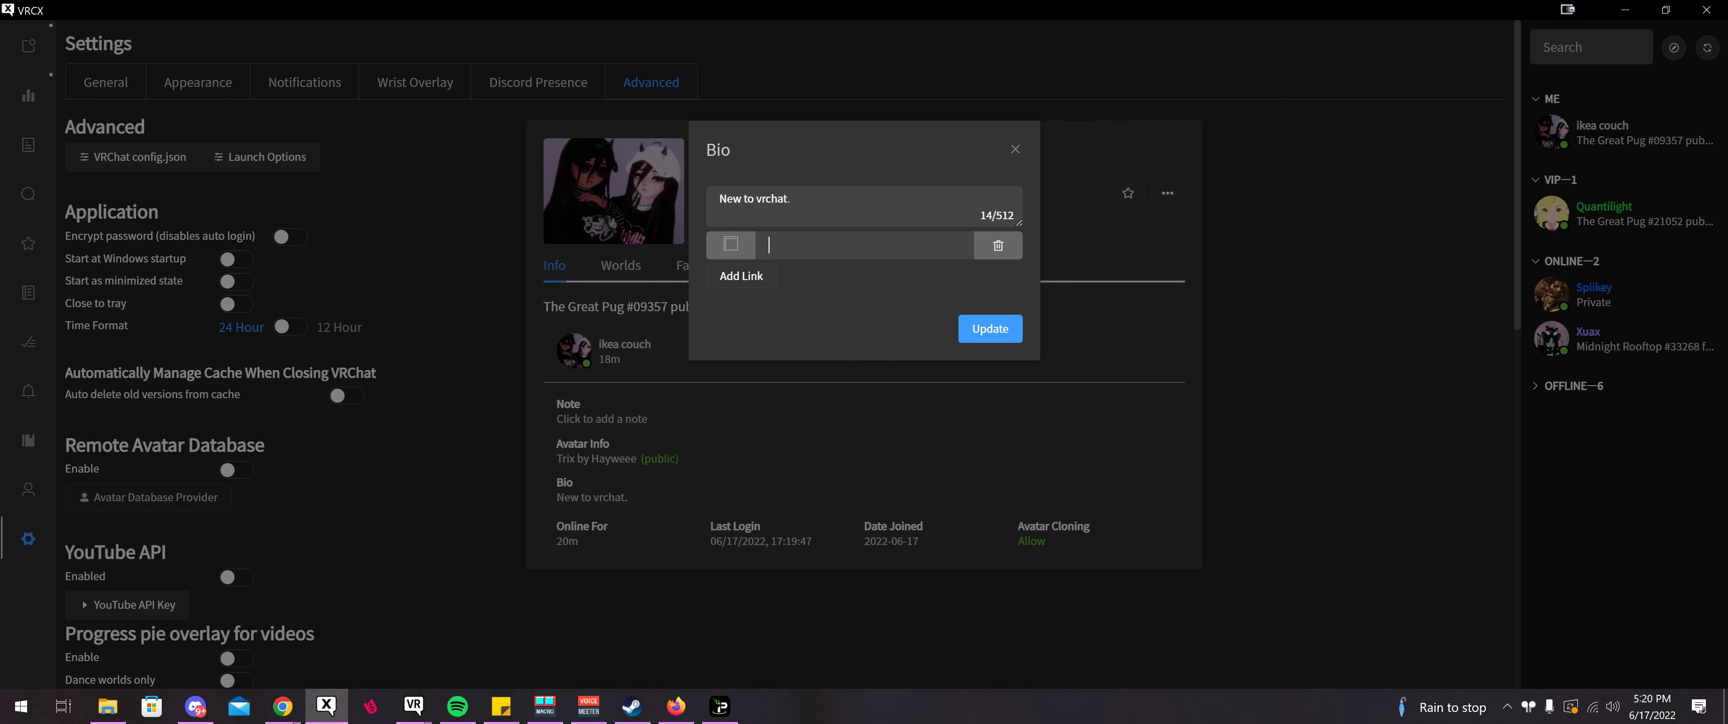
left_click(1014, 149)
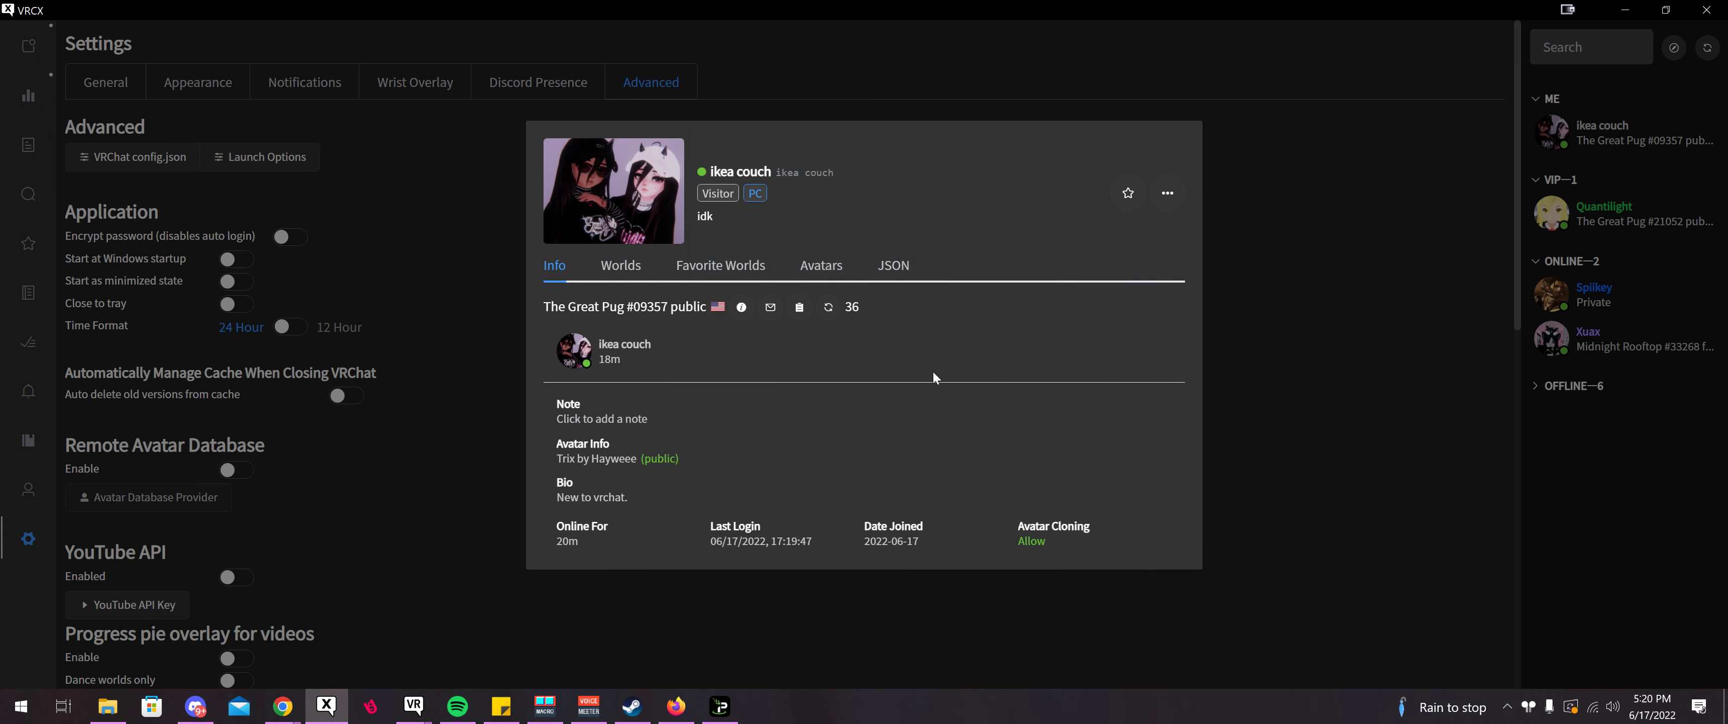
- View the own profile's available actions and look through its Worlds, Favorite Worlds and Avatars sections
left_click(1166, 194)
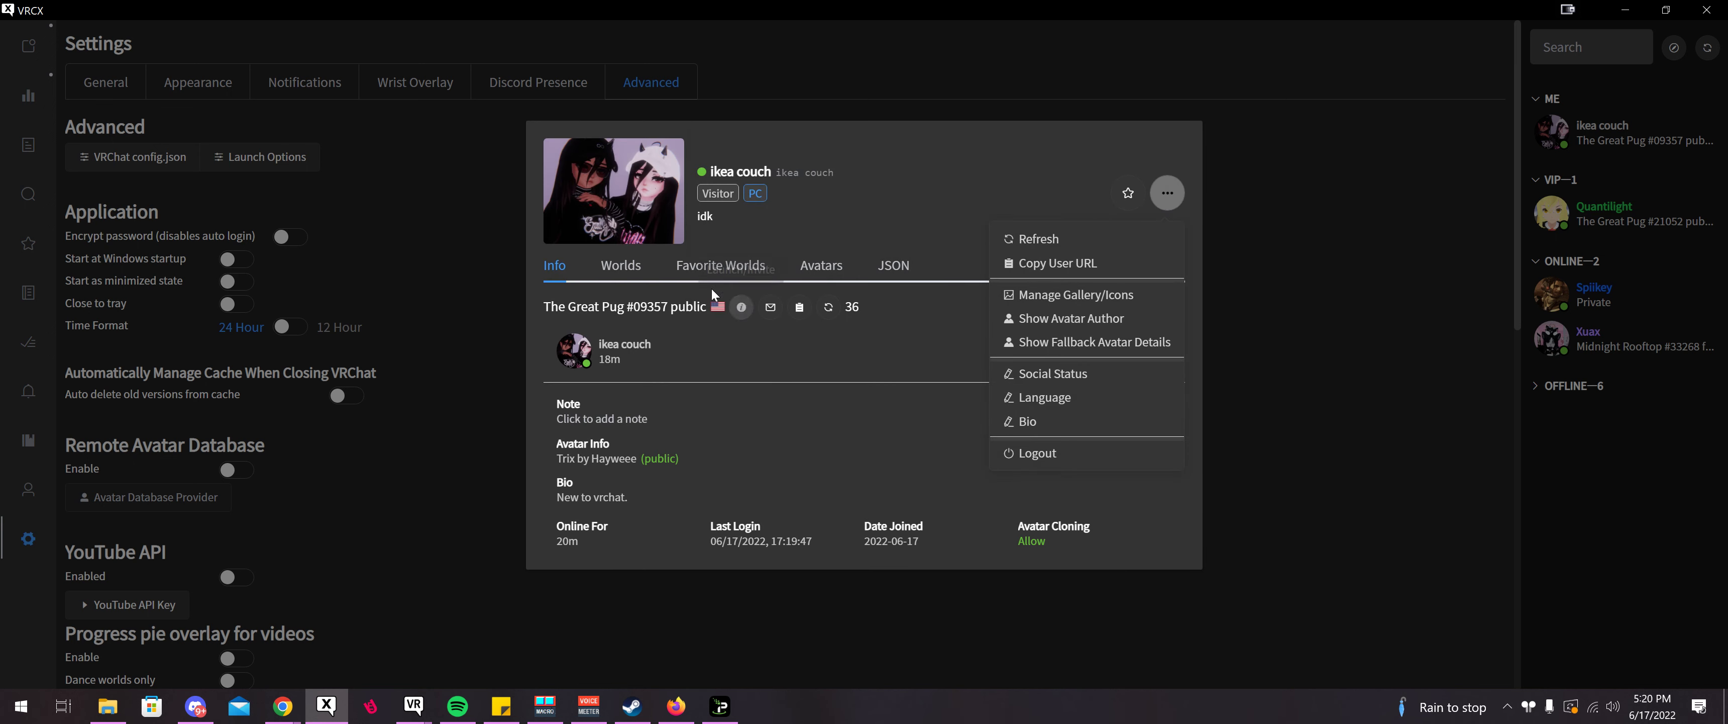
left_click(632, 268)
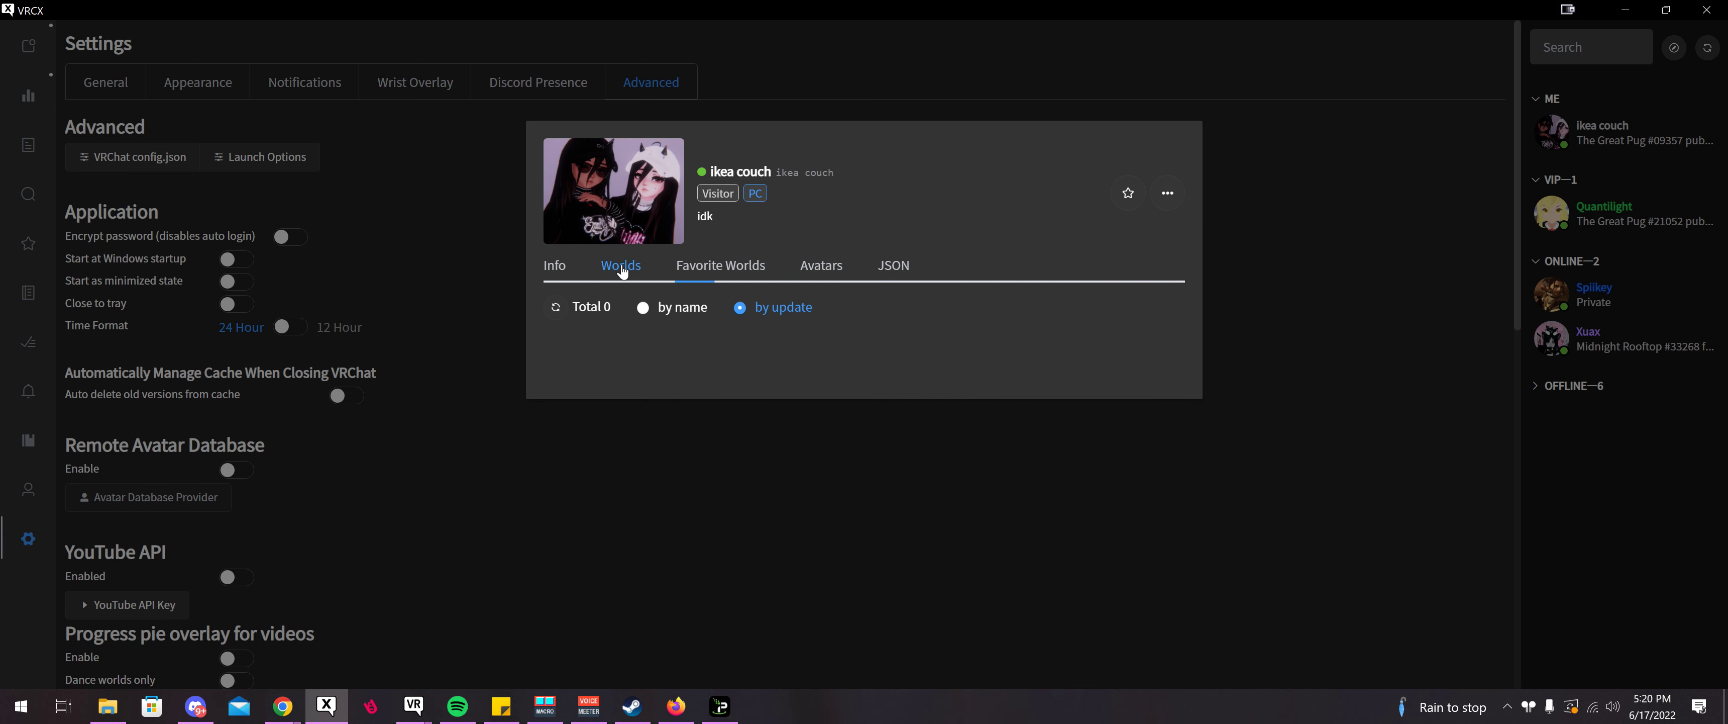
left_click(691, 269)
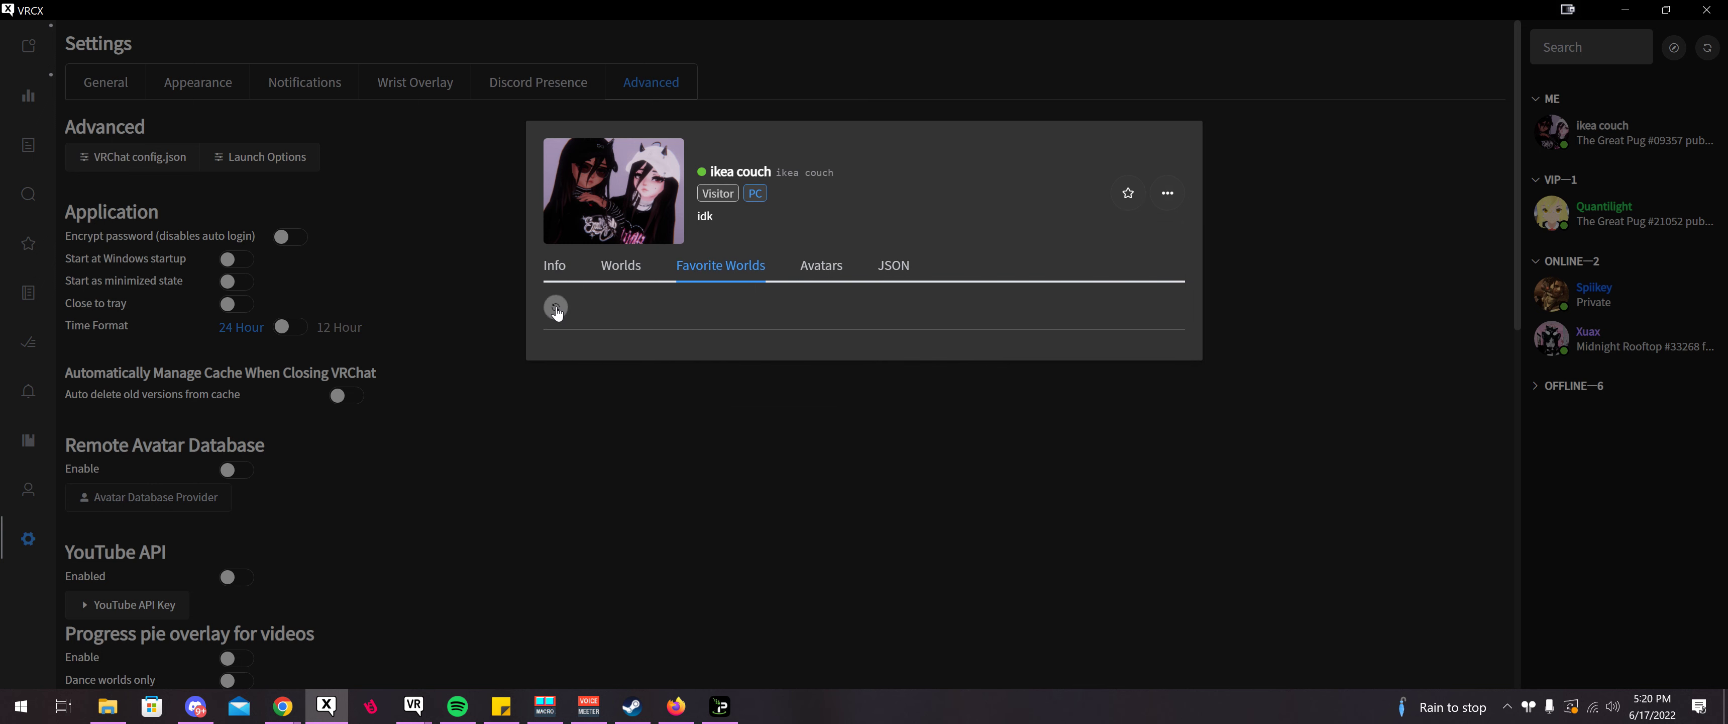
left_click(850, 277)
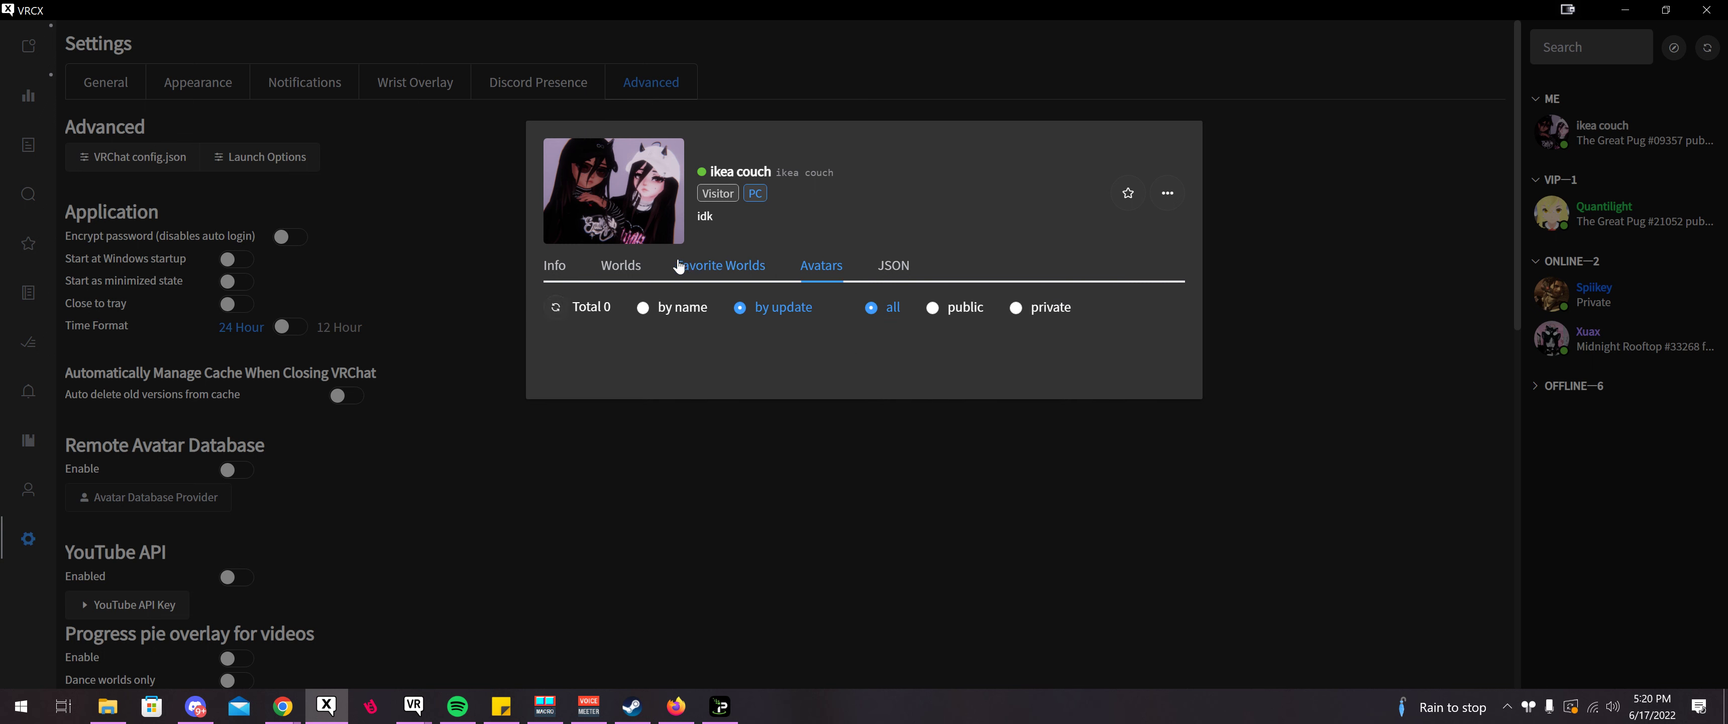
- Review the Info section of the own profile, including its rank and join date, and close the profile
left_click(555, 267)
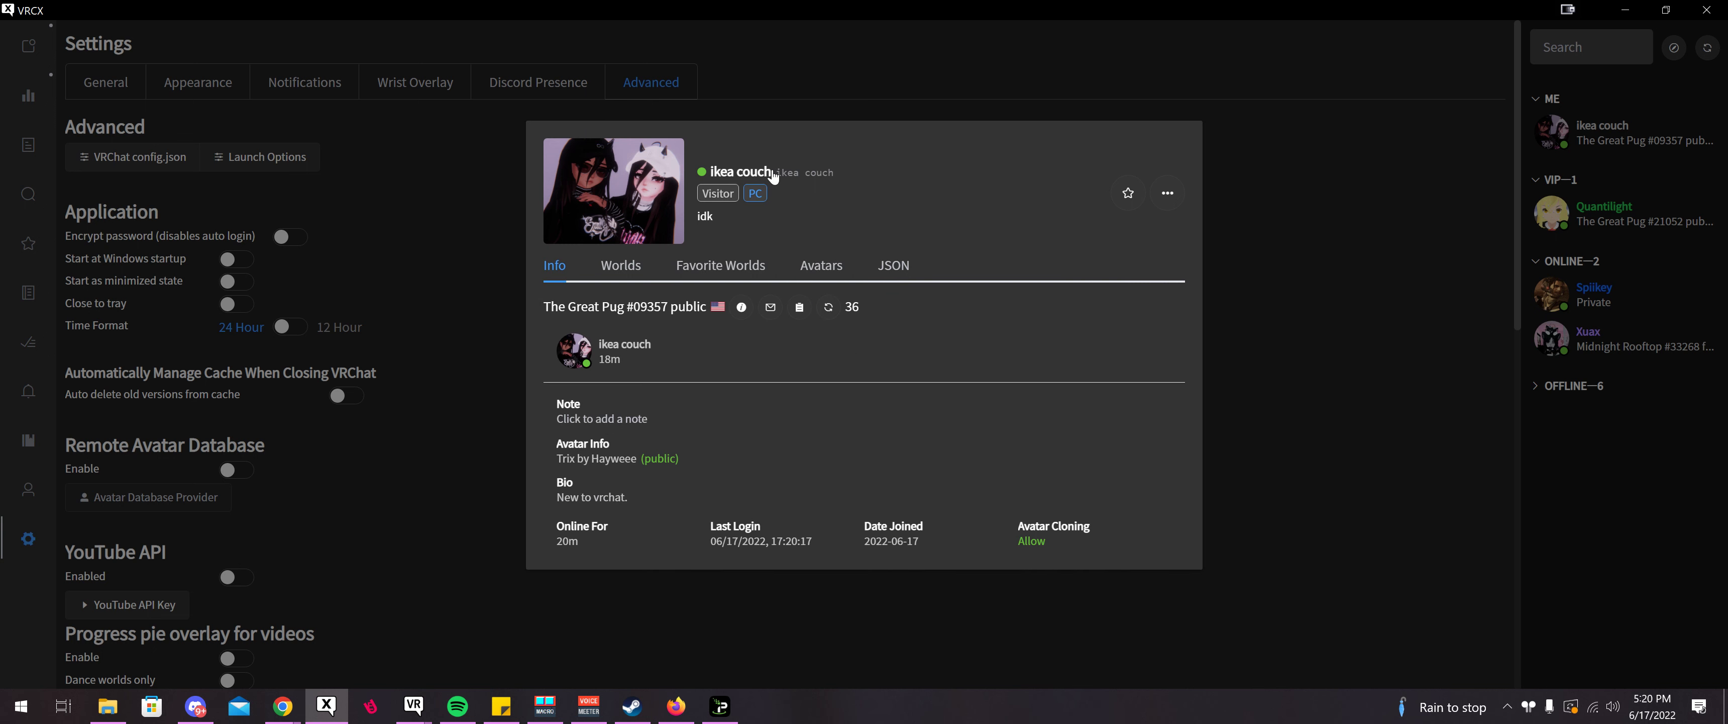
left_click_drag(764, 201, 695, 192)
double_click(915, 540)
left_click(1460, 464)
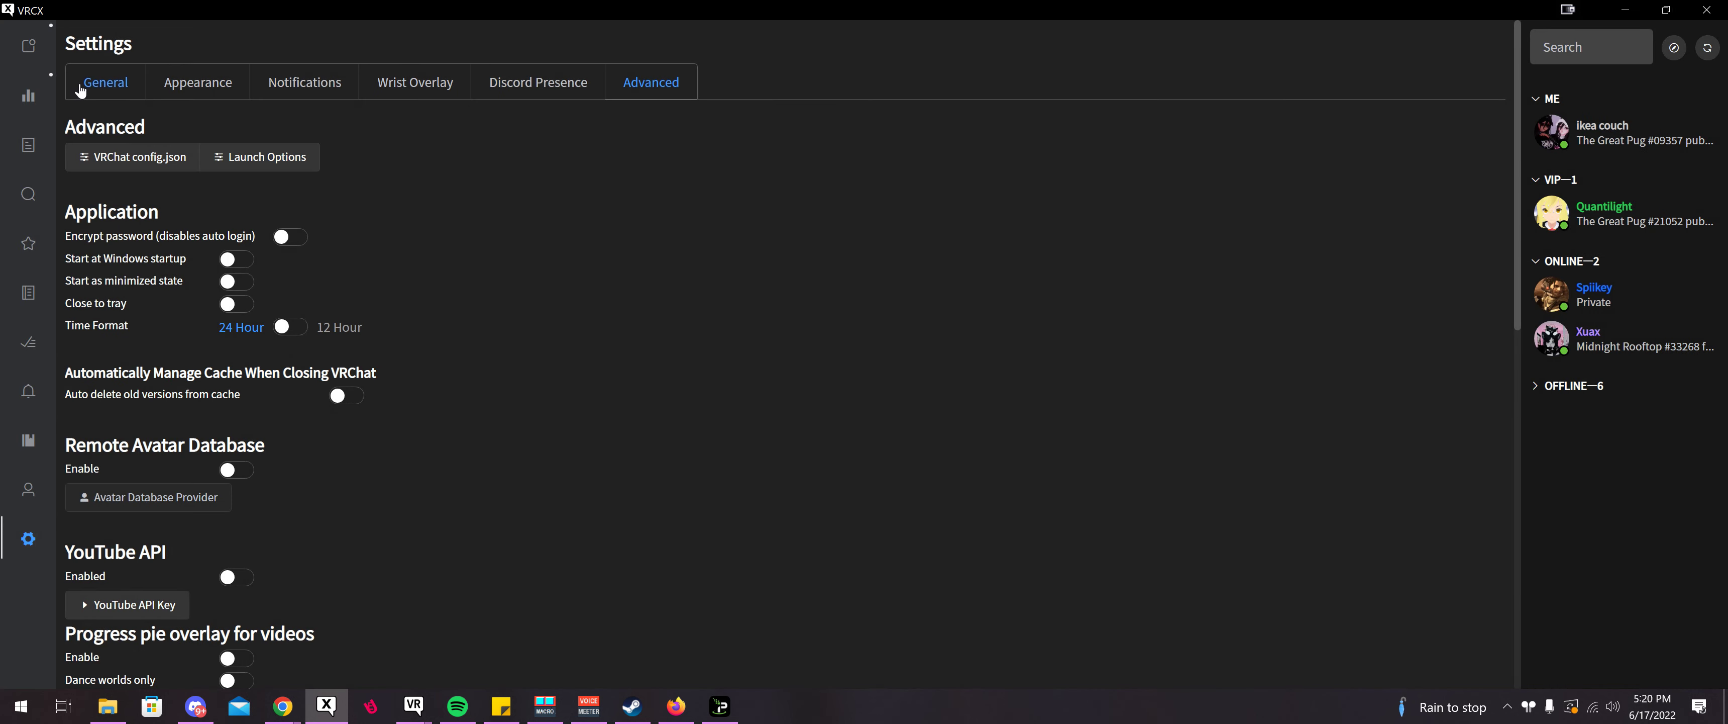